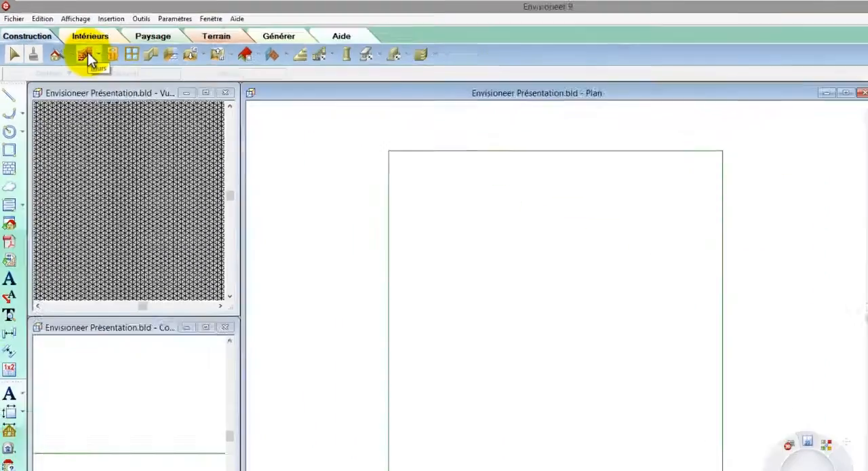
# Using the 34cm(2+20+10+2) composite masonry wall, draw the building's upper outline: a long horizontal wall, a short upward jog and a second horizontal wall.
pyautogui.click(162, 105)
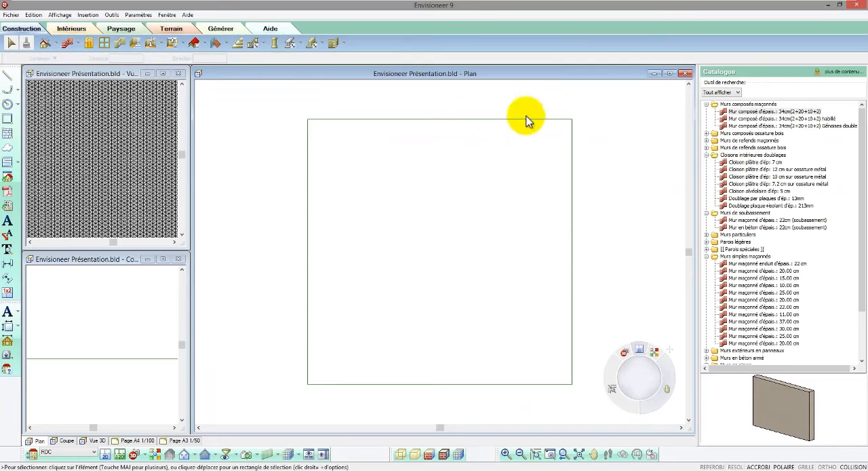
pyautogui.click(741, 117)
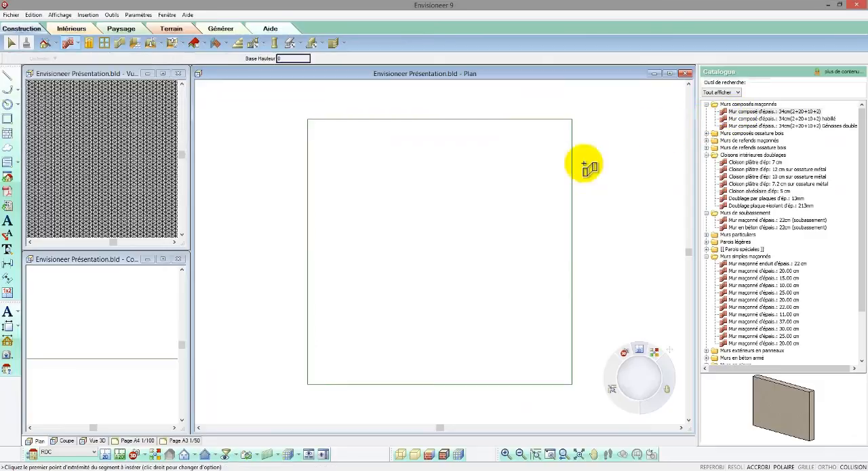
pyautogui.click(392, 226)
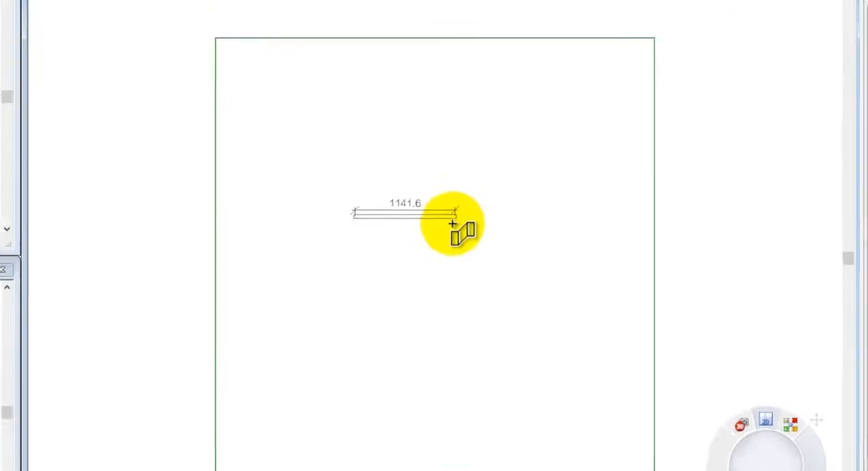
pyautogui.scroll(3, 456, 211)
pyautogui.click(461, 202)
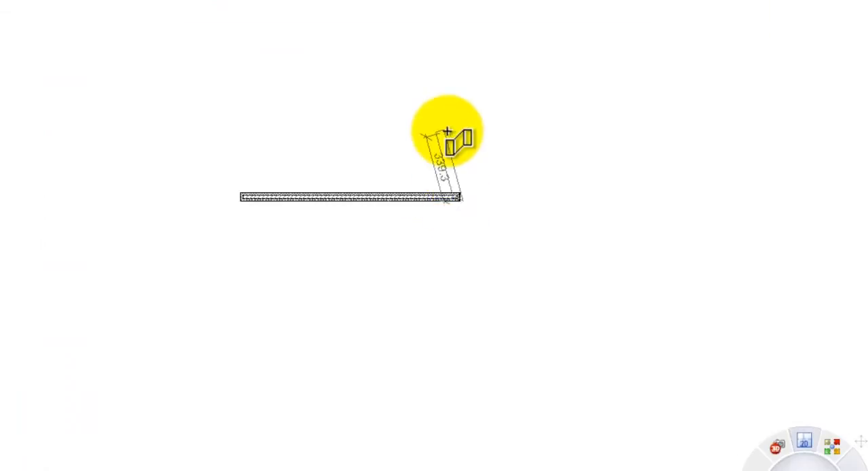
pyautogui.click(458, 134)
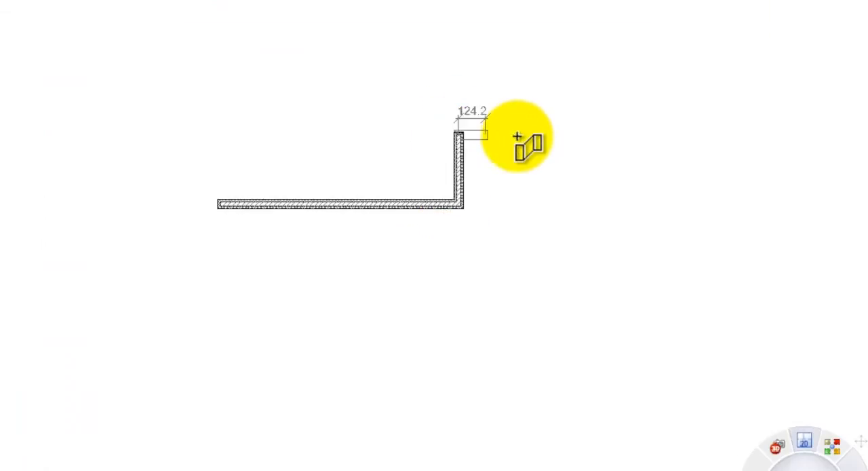
pyautogui.click(603, 137)
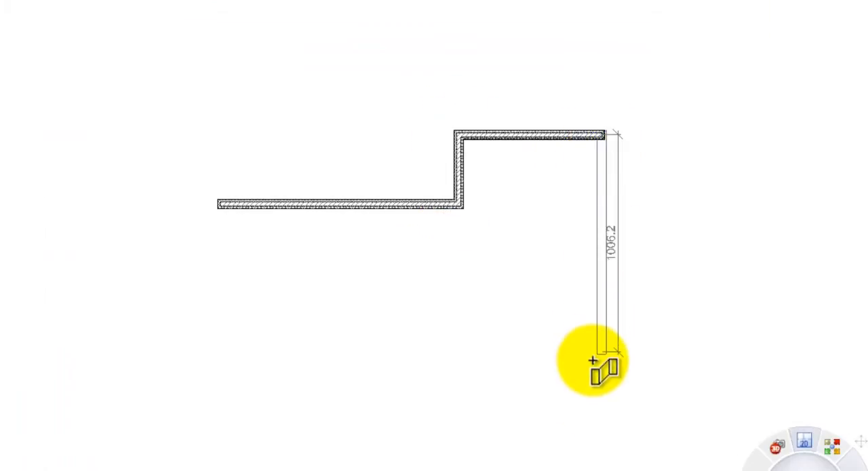
# Continue the outer walls down the right side and along the stepped lower edge, close them at the starting corner and finish the wall chain.
pyautogui.click(603, 421)
pyautogui.click(456, 421)
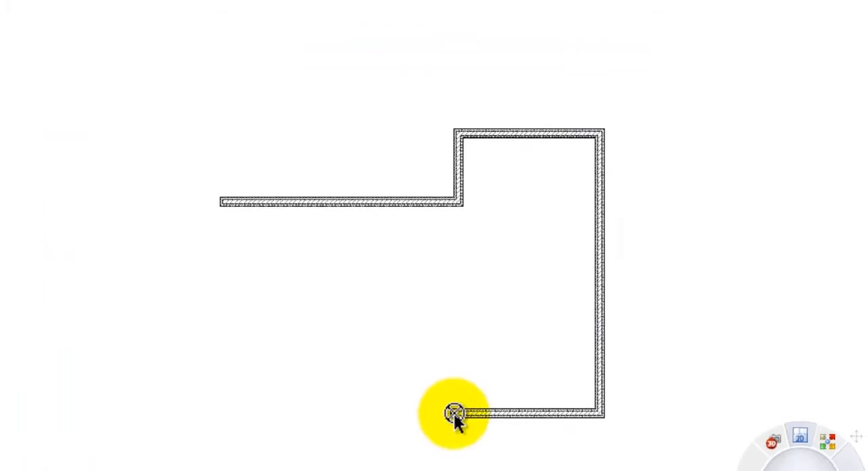
pyautogui.click(454, 470)
pyautogui.click(244, 426)
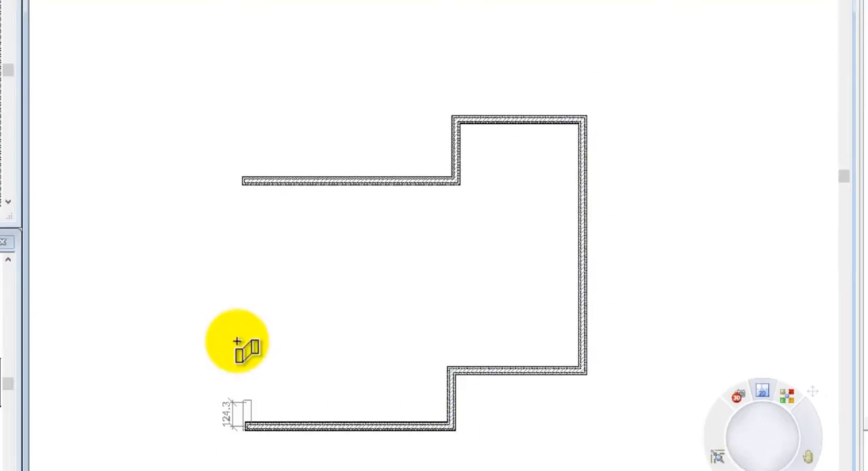
pyautogui.click(243, 183)
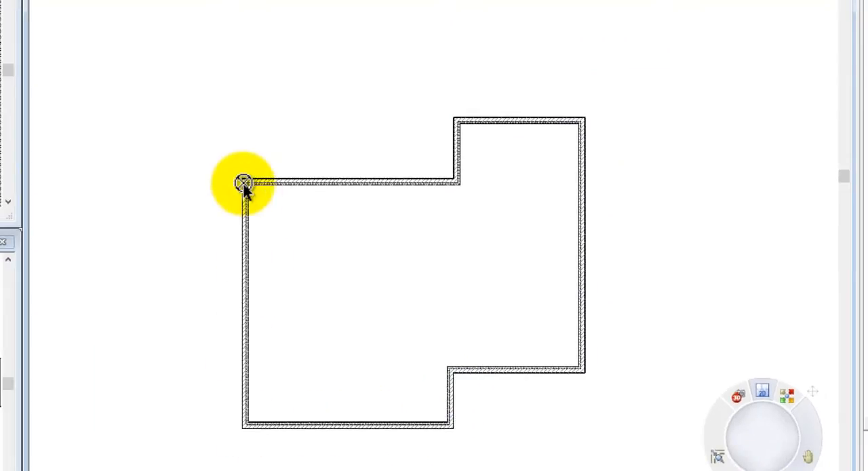
pyautogui.rightClick(245, 187)
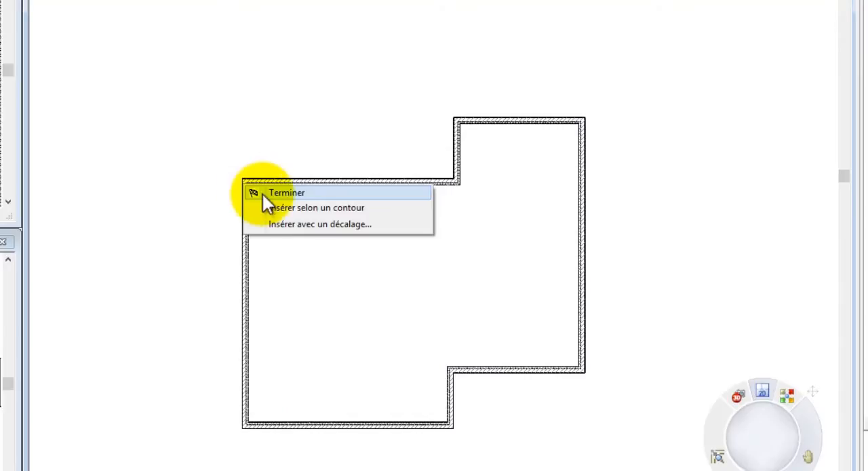
pyautogui.click(287, 193)
# Reposition the upper jog wall by setting the outer dimension of the long upper-left wall to 1100.
pyautogui.click(458, 164)
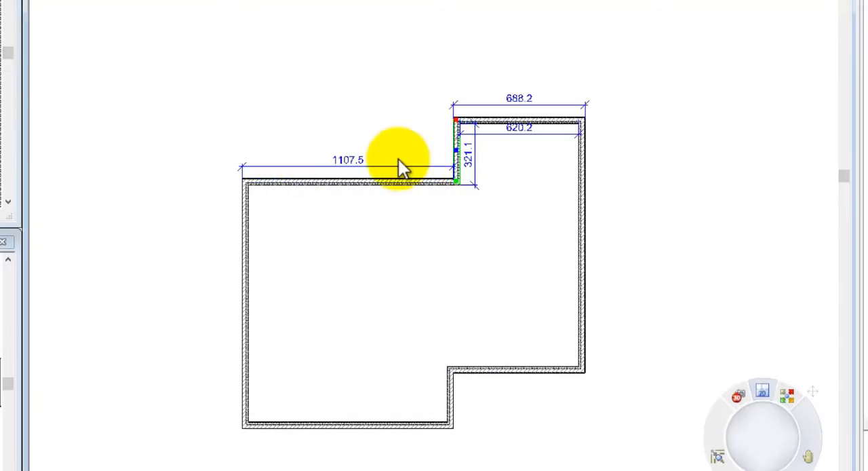
pyautogui.click(356, 162)
pyautogui.write('110')
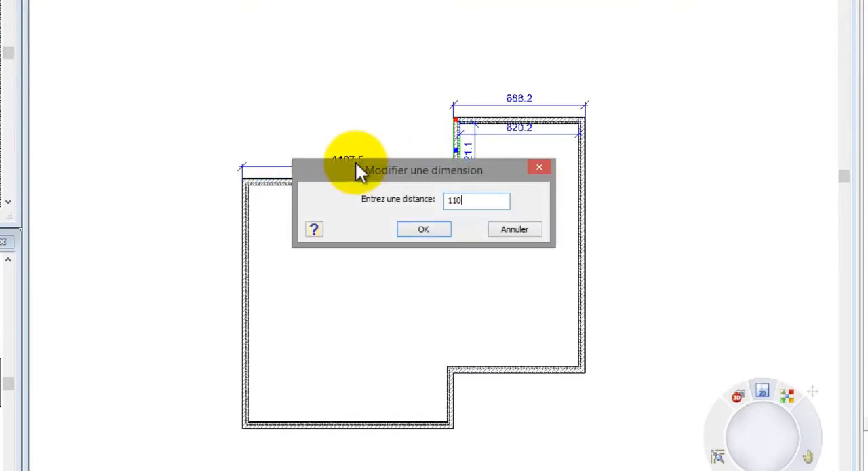
pyautogui.write('0')
pyautogui.click(432, 231)
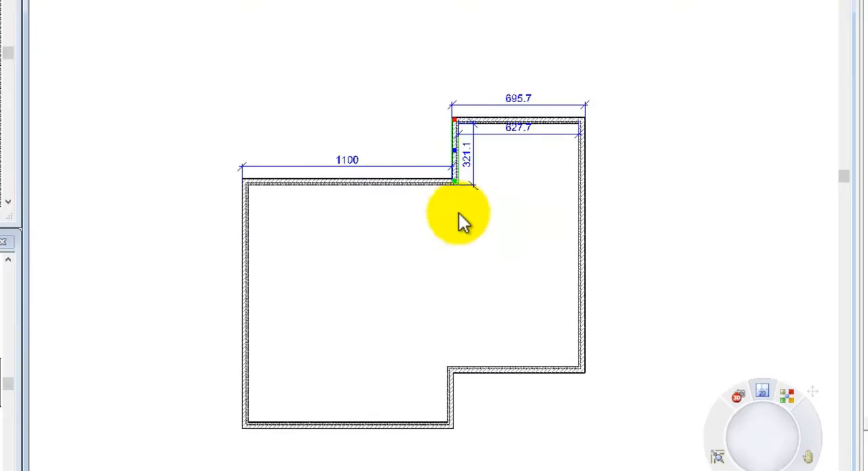
# Move the right wing's upper wall so that it projects 125 beyond the long upper-left wall.
pyautogui.click(500, 124)
pyautogui.click(438, 152)
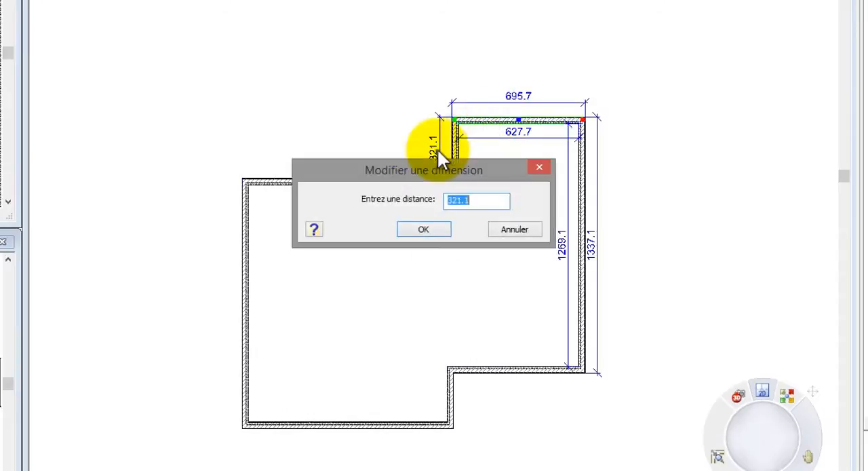
pyautogui.write('125')
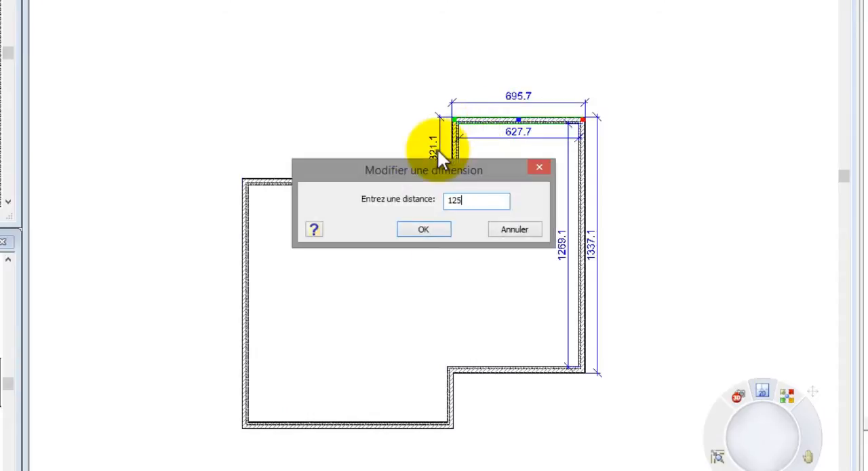
pyautogui.click(433, 227)
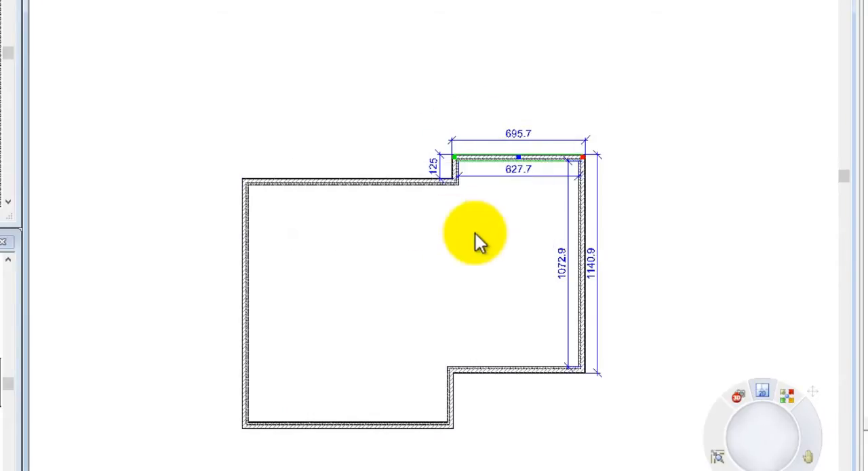
# Reduce the right wing's overall width, and move its lower wall so the wing's outer side dimension is 850.
pyautogui.click(588, 236)
pyautogui.click(527, 141)
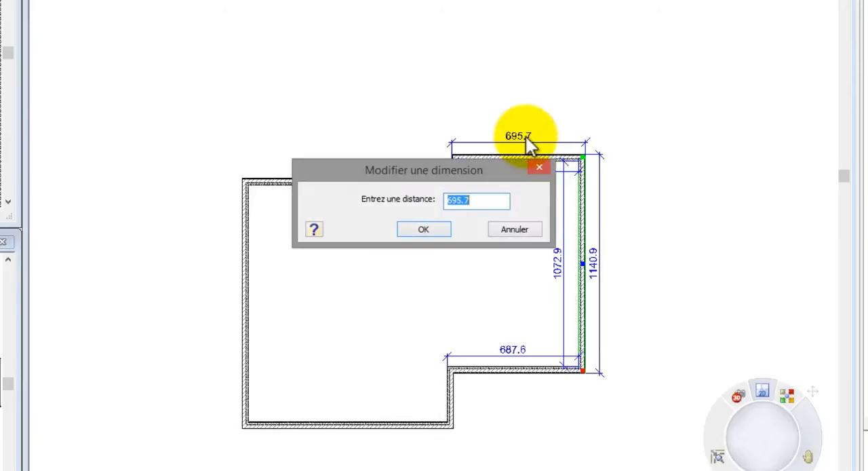
pyautogui.click(439, 231)
pyautogui.click(491, 370)
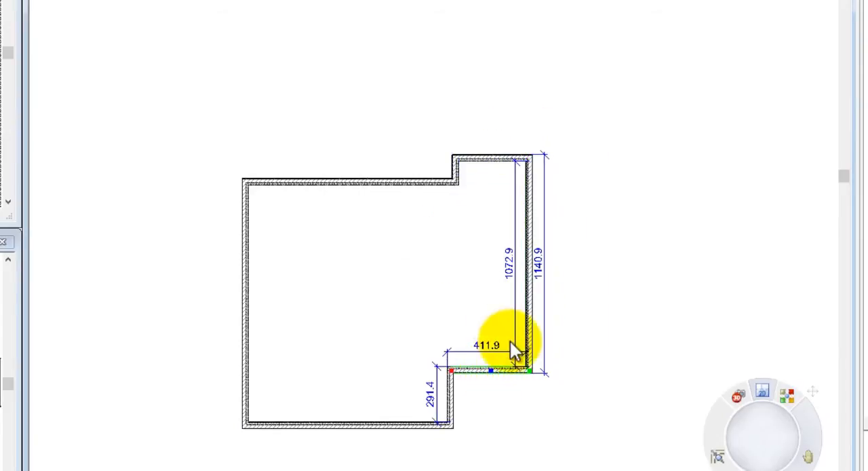
pyautogui.click(543, 273)
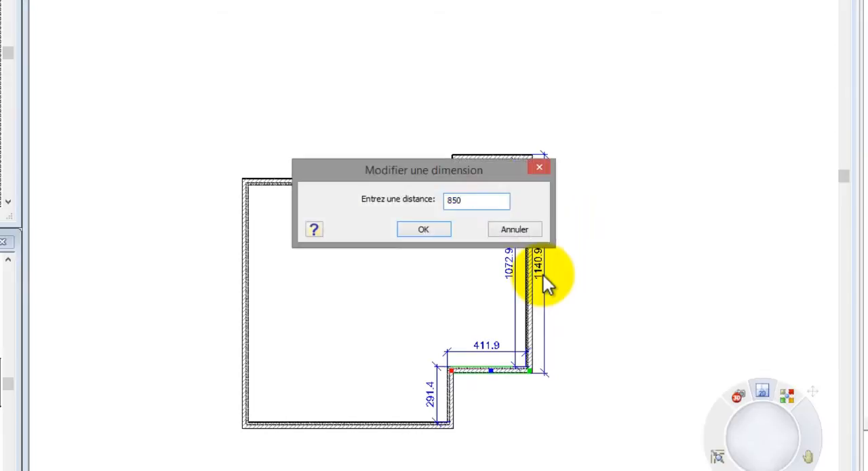
pyautogui.click(442, 233)
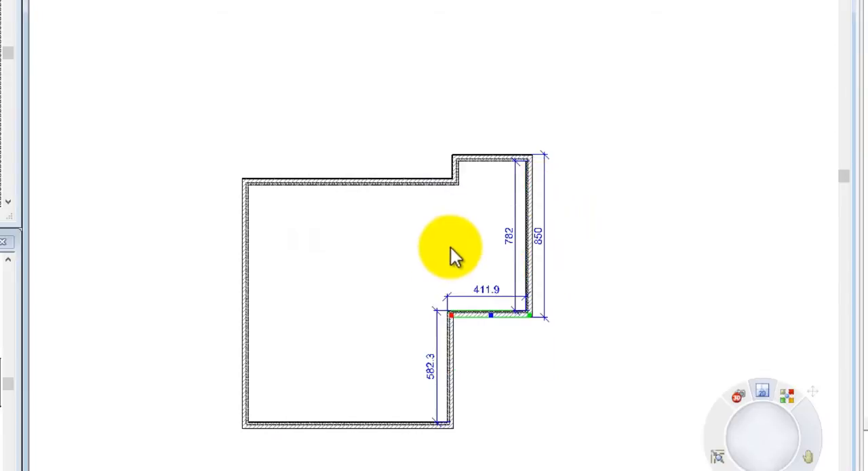
# Extend the lower jog wall upward to the long upper wall so that it separates the right wing from the main room.
pyautogui.click(453, 327)
pyautogui.moveTo(450, 316); pyautogui.dragTo(452, 228)
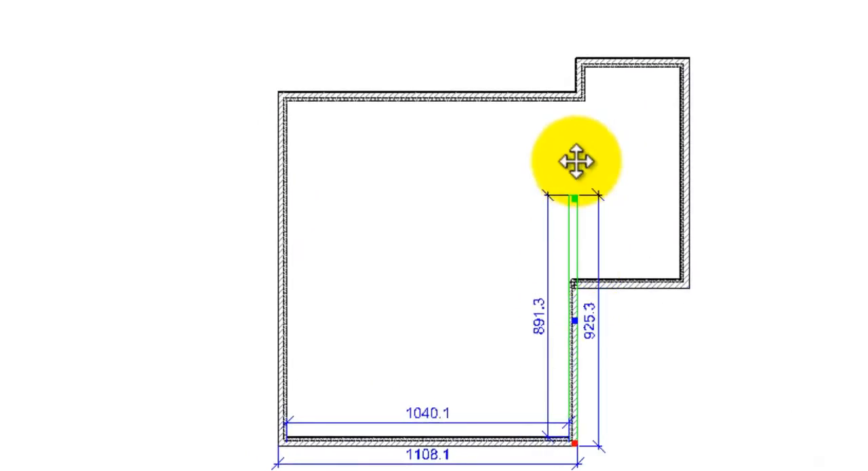
pyautogui.moveTo(576, 161); pyautogui.dragTo(578, 100)
pyautogui.scroll(6, 596, 99)
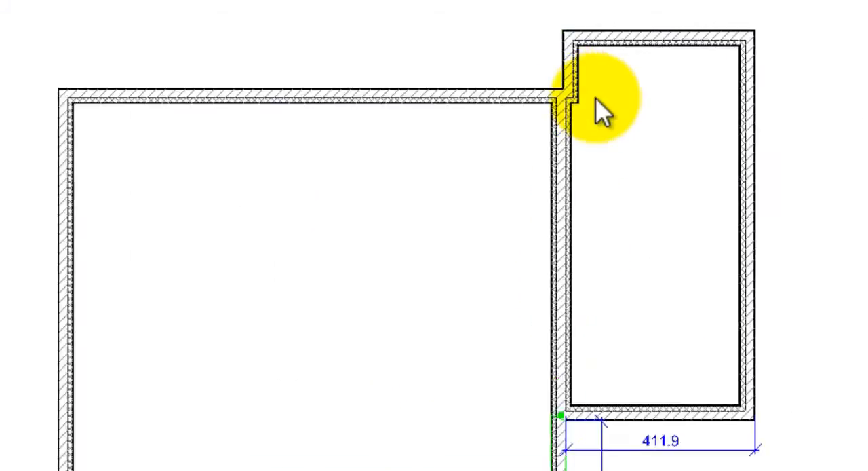
# Align the separating wall with the wing's short upper jog wall by setting the offset between them to 0.
pyautogui.click(584, 132)
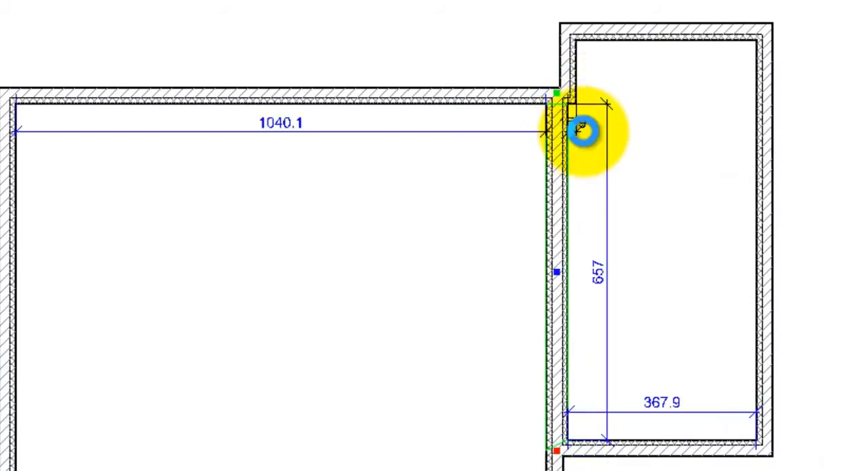
pyautogui.write('0')
pyautogui.press('Return')
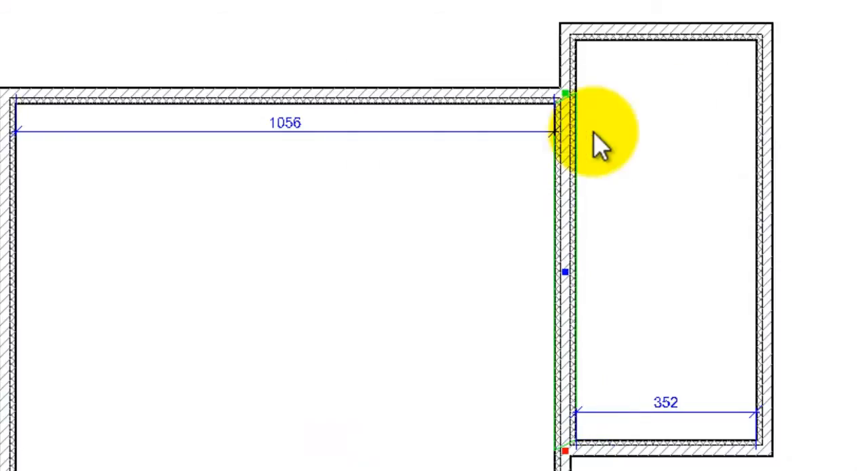
# Move the main room's lower wall so that it lies 175 below the right wing's lower wall.
pyautogui.scroll(-3, 675, 2)
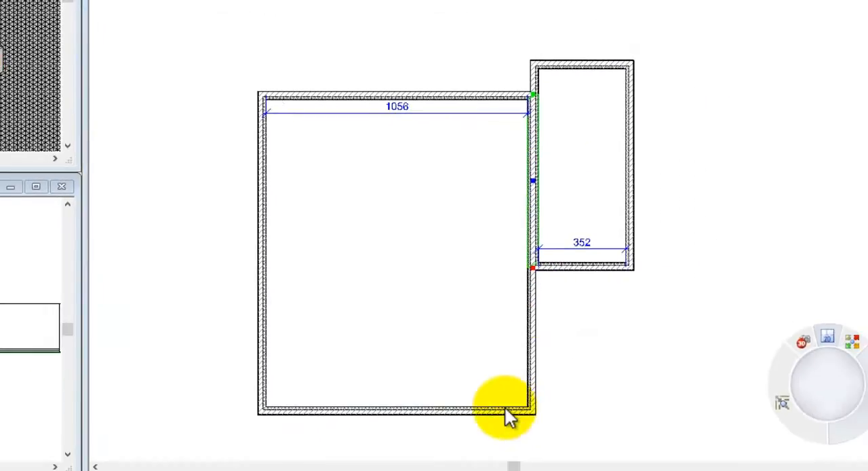
pyautogui.click(506, 409)
pyautogui.click(545, 346)
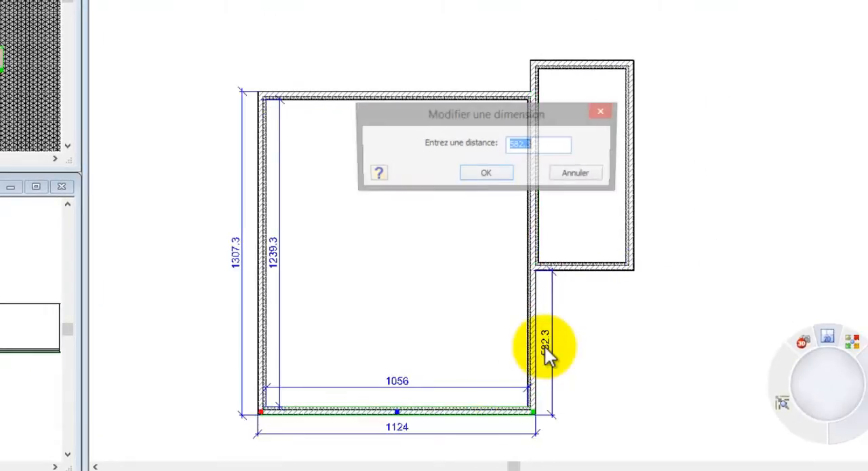
pyautogui.write('175')
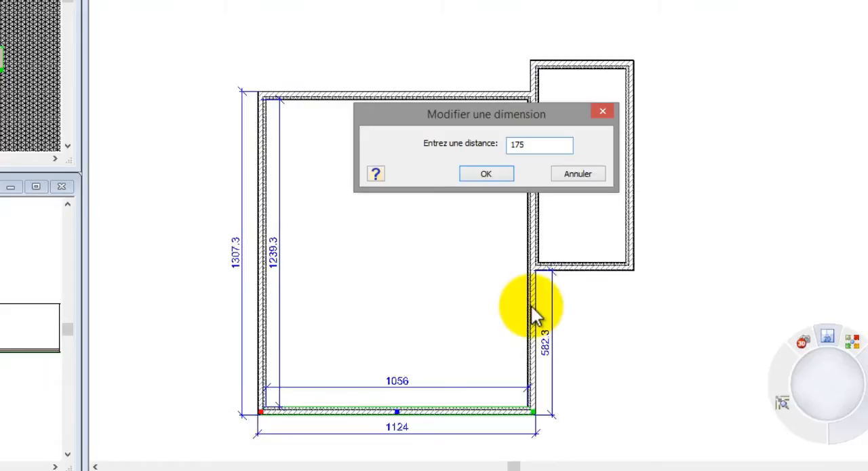
pyautogui.click(486, 174)
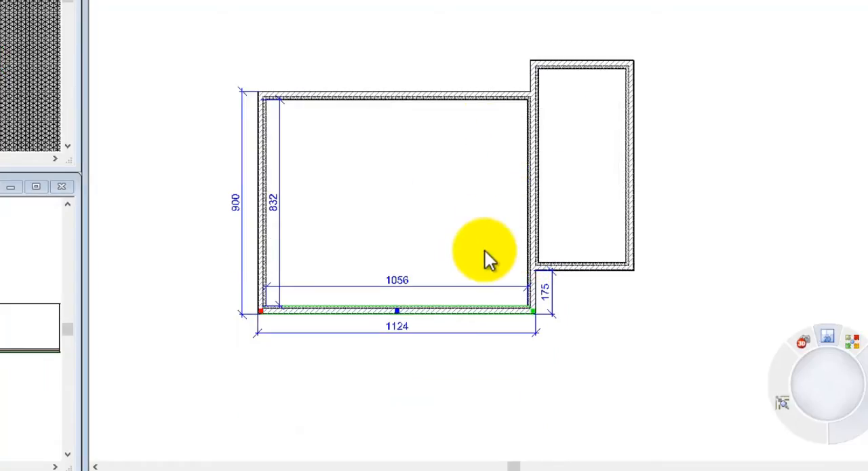
pyautogui.click(466, 373)
# Insert a diagonal 34cm(2+20+10+2) composite wall across the main room's lower-left corner, from the left wall to the lower wall.
pyautogui.scroll(3, 298, 253)
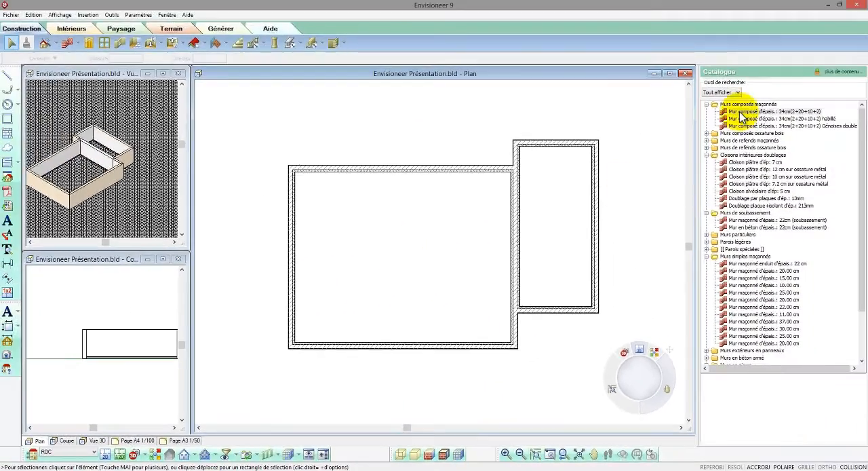
pyautogui.click(754, 106)
pyautogui.click(294, 293)
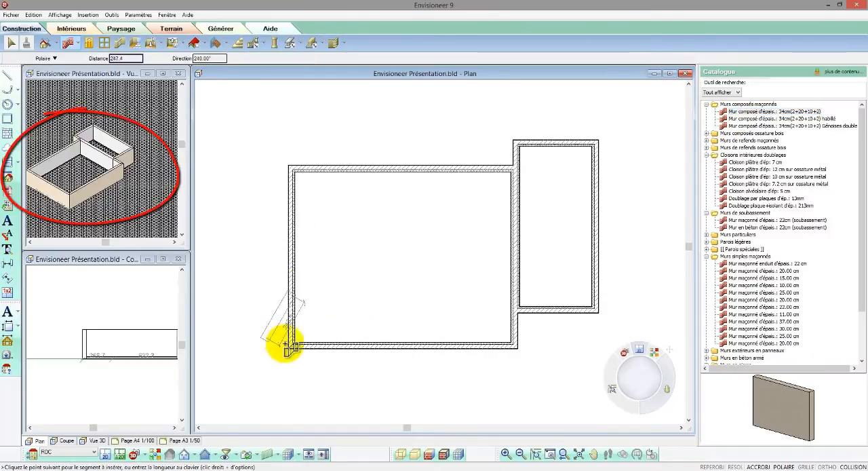
pyautogui.click(343, 348)
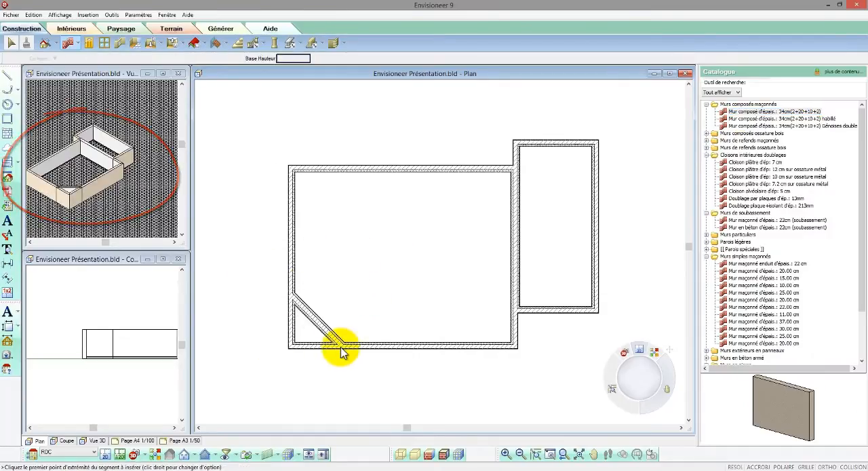
pyautogui.rightClick(344, 348)
pyautogui.click(350, 353)
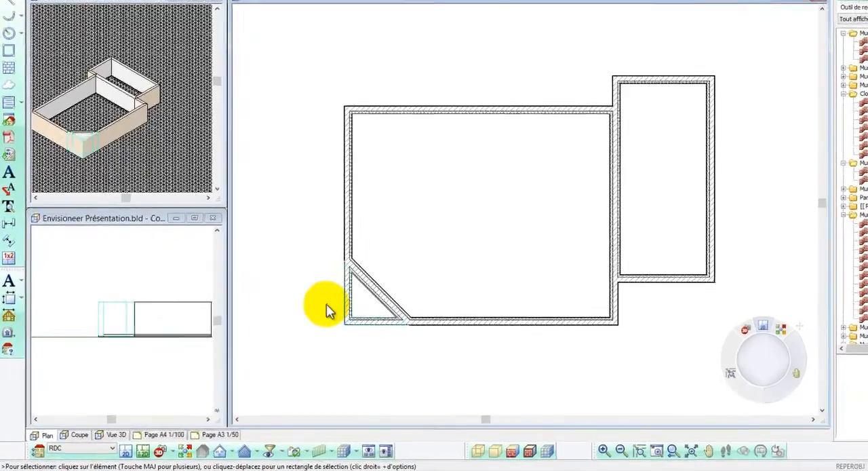
# Delete the two outer wall segments beyond the diagonal wall at the building's lower-left corner.
pyautogui.rightClick(273, 331)
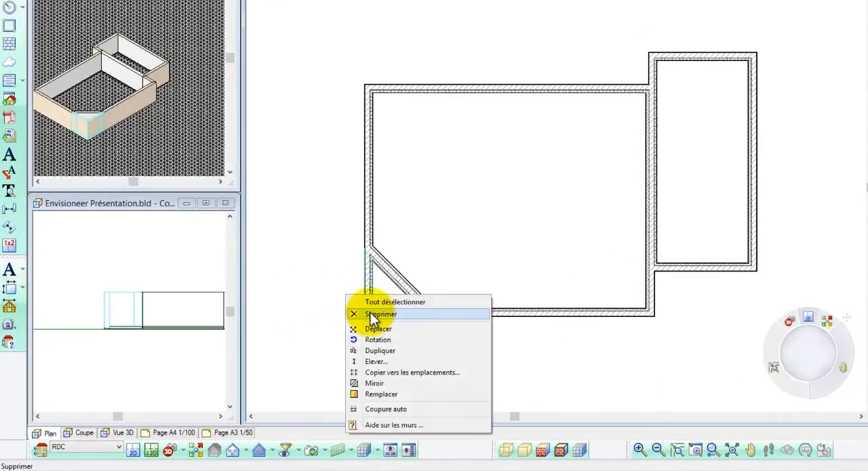
pyautogui.click(370, 313)
pyautogui.click(85, 258)
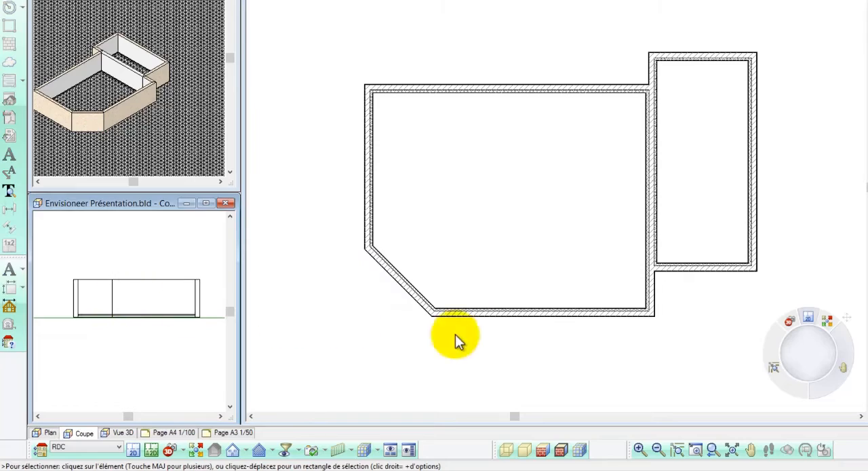
pyautogui.click(499, 331)
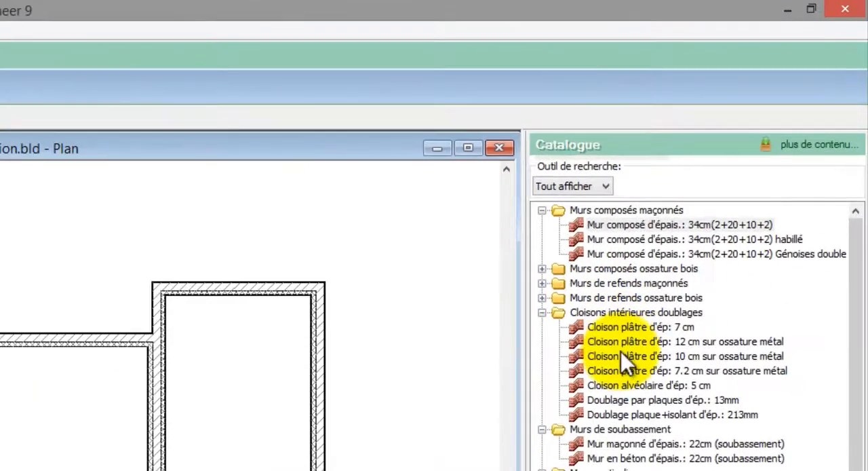
# Insert a 12 cm plaster partition on metal frame across the right wing, from the separating wall to the outer right wall.
pyautogui.click(619, 344)
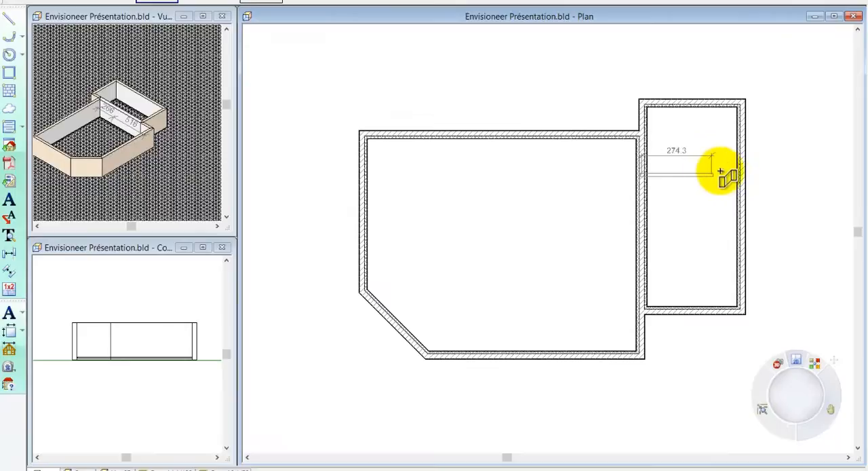
pyautogui.rightClick(746, 177)
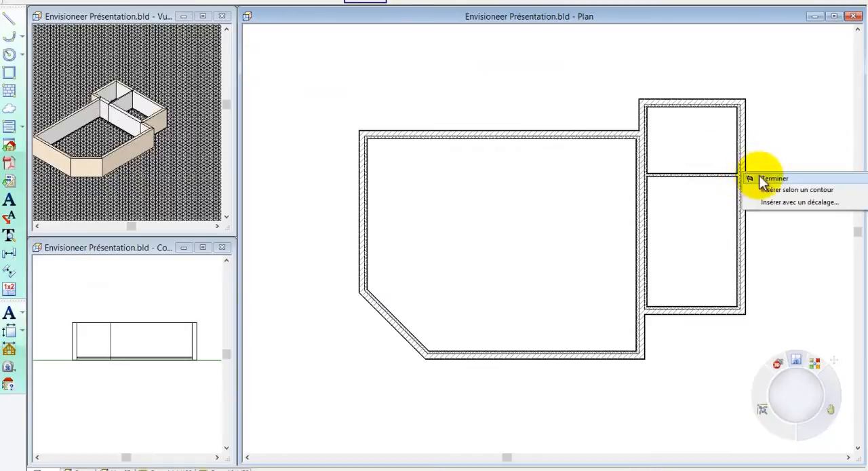
pyautogui.click(770, 178)
# Set the distance between the wing's partition and its upper wall to 255.
pyautogui.scroll(3, 791, 155)
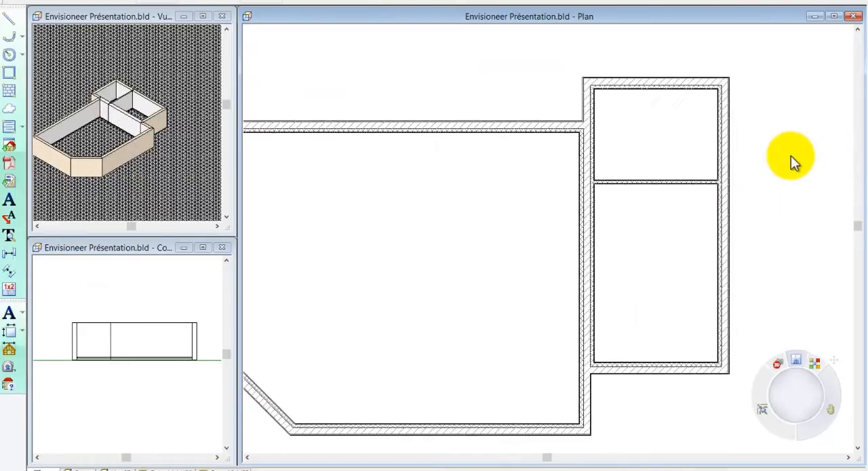
pyautogui.click(696, 185)
pyautogui.click(592, 130)
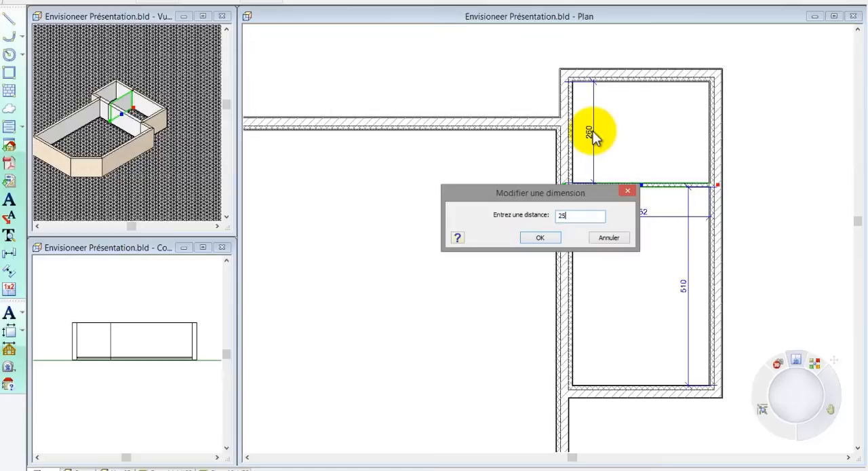
pyautogui.click(547, 235)
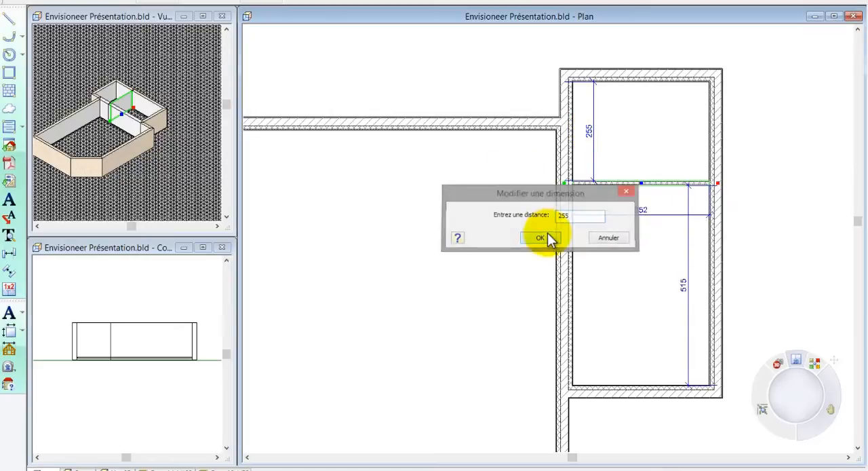
# Replace the right and lower exterior walls of the wing's lower room with the 22 cm rendered masonry wall (Mur maçonné enduit d'épais.: 22 cm).
pyautogui.click(716, 250)
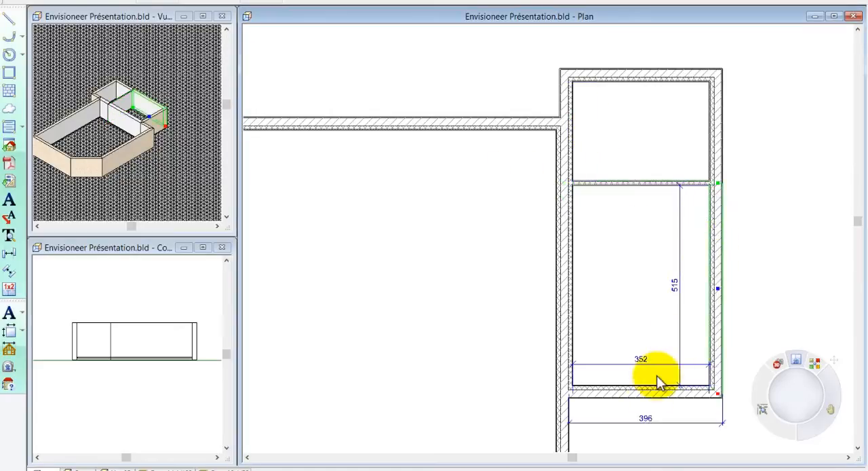
pyautogui.click(650, 395)
pyautogui.rightClick(650, 397)
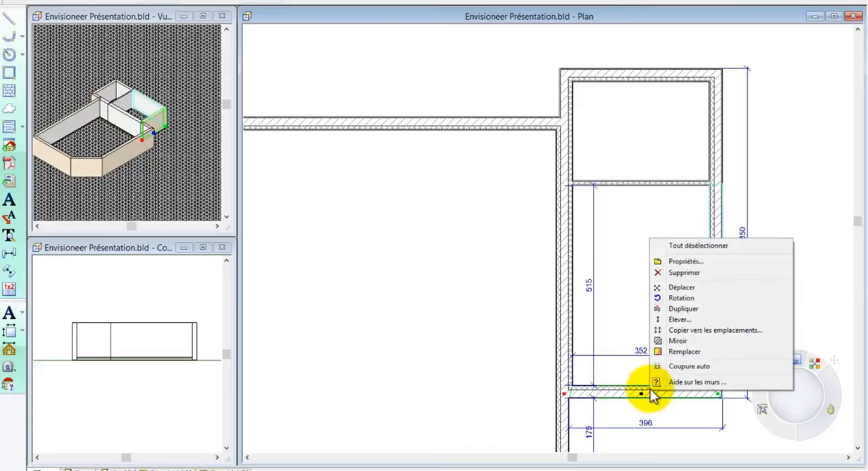
pyautogui.click(671, 352)
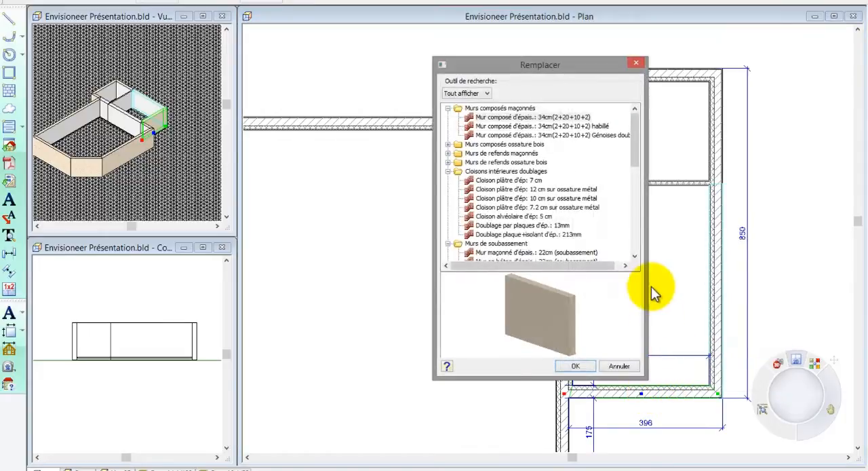
pyautogui.scroll(-3, 634, 256)
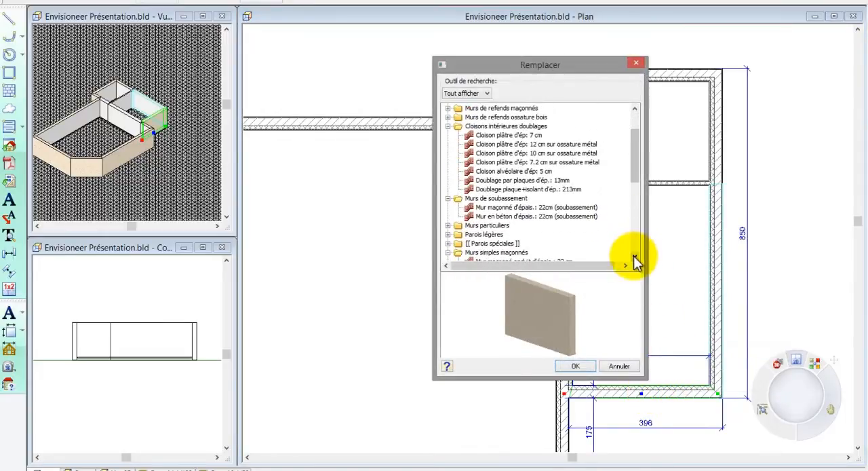
pyautogui.click(502, 235)
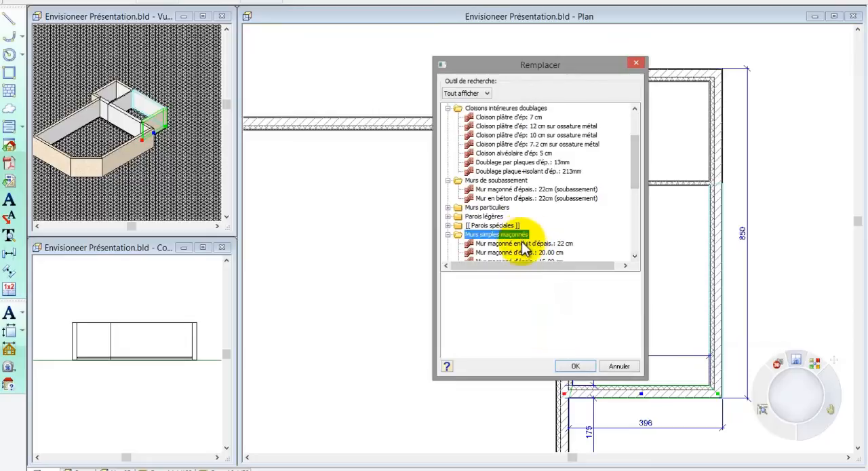
pyautogui.click(519, 243)
pyautogui.moveTo(565, 294); pyautogui.dragTo(510, 304)
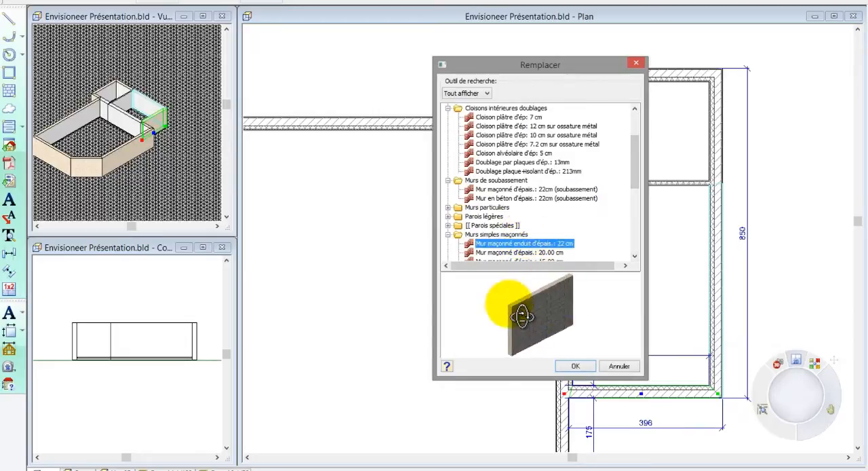
pyautogui.click(574, 366)
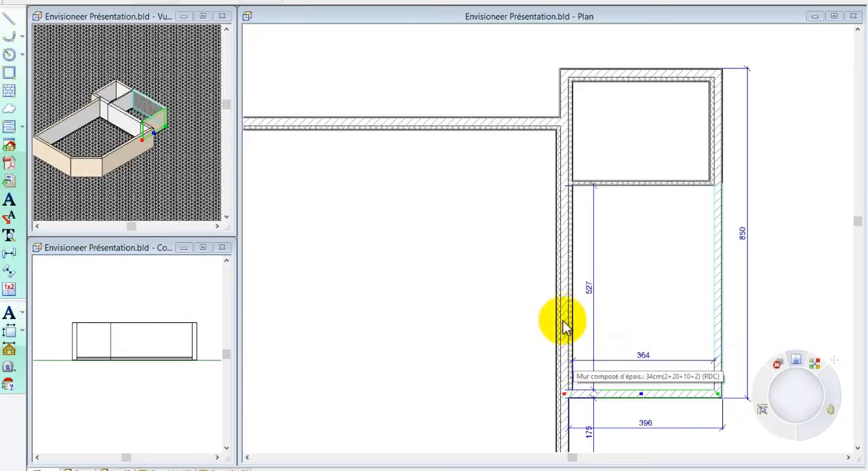
# Set the left interior face's wall and insulation thicknesses to 0 on the separating wall beside the wing's lower room.
pyautogui.click(565, 317)
pyautogui.rightClick(565, 317)
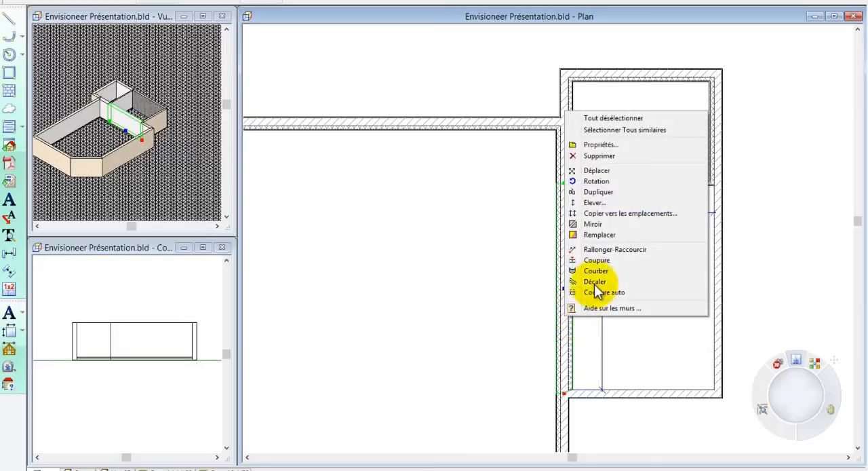
pyautogui.click(628, 146)
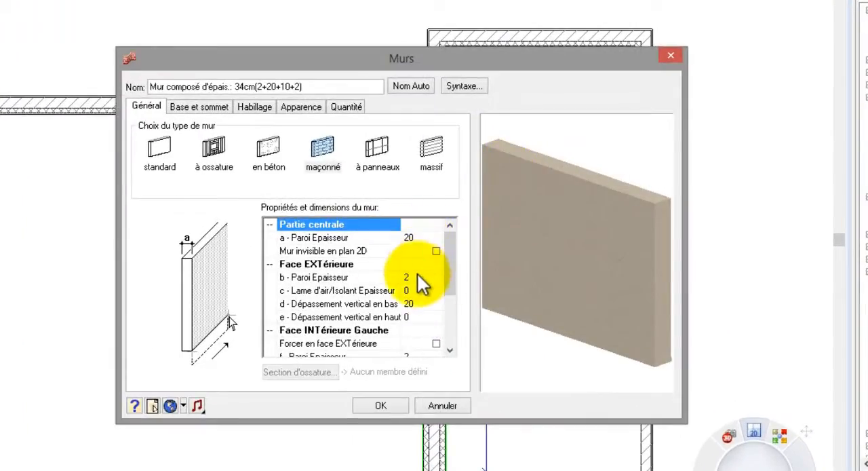
pyautogui.moveTo(452, 277); pyautogui.dragTo(445, 338)
pyautogui.click(378, 252)
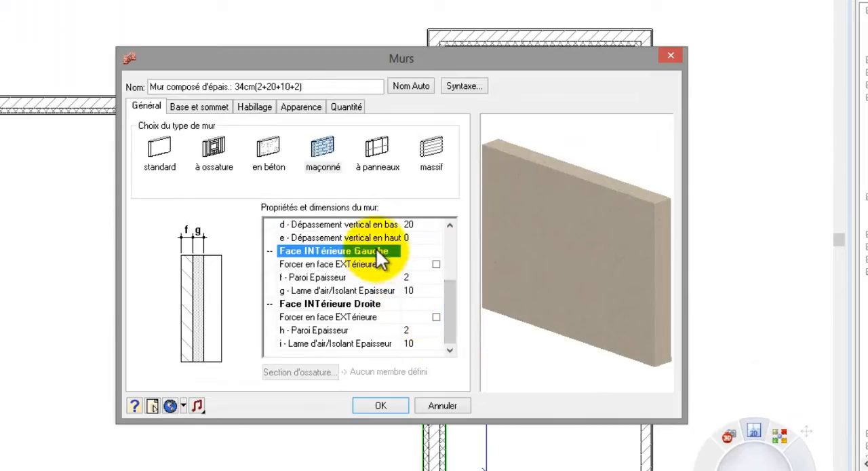
pyautogui.click(417, 285)
pyautogui.write('0')
pyautogui.click(417, 278)
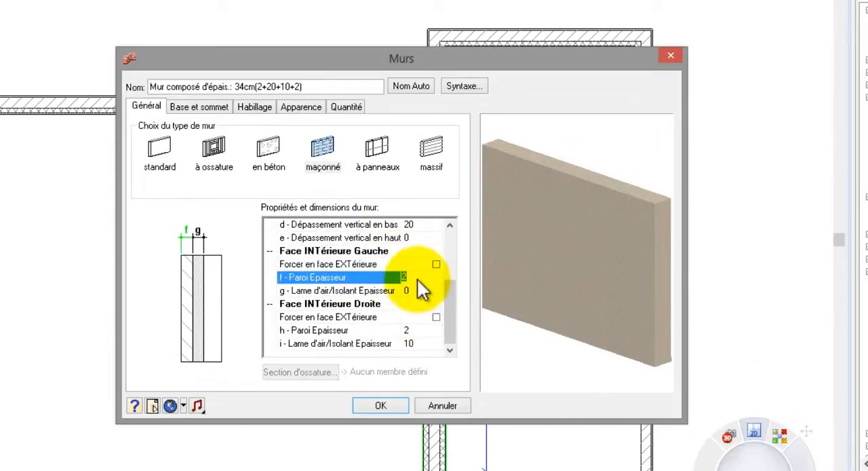
pyautogui.click(385, 403)
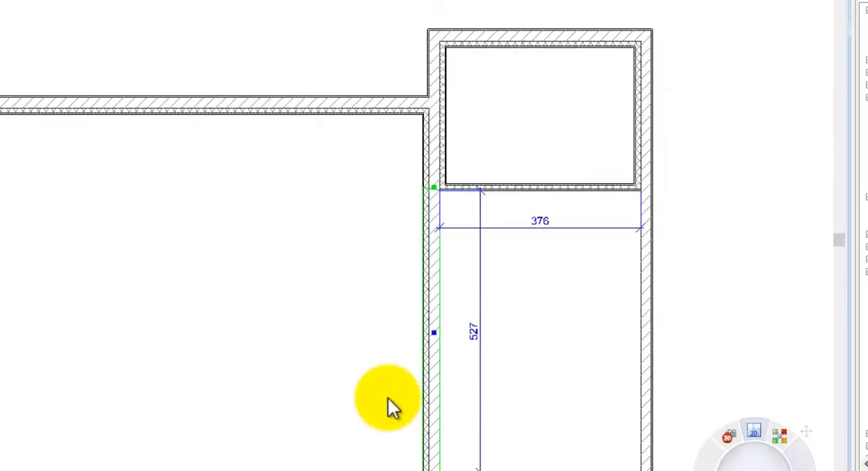
pyautogui.click(384, 362)
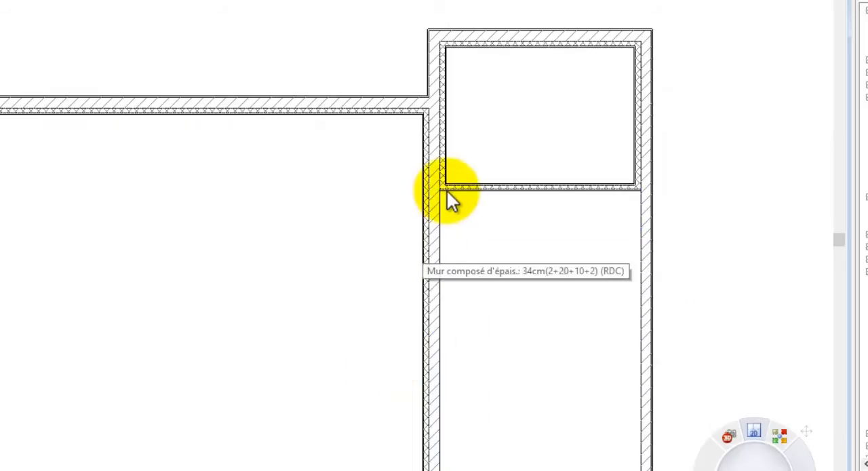
# Insert an L-shaped 7.2 cm plaster partition enclosing a room about 314 by 347 in the main room's lower-right corner.
pyautogui.scroll(3, 449, 198)
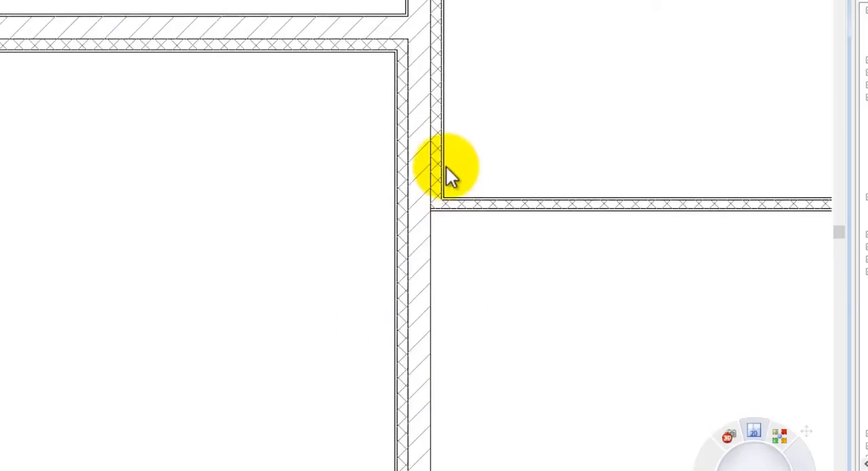
pyautogui.scroll(-4, 441, 134)
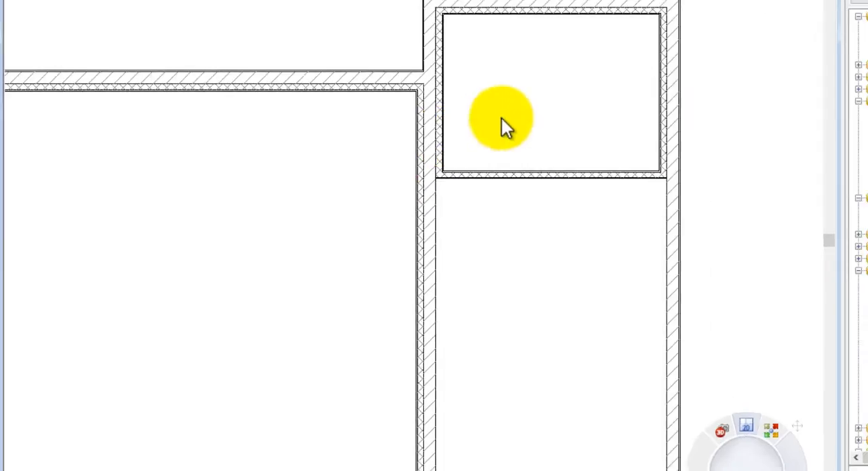
pyautogui.scroll(-4, 502, 117)
pyautogui.moveTo(511, 115); pyautogui.dragTo(564, 113, button='middle')
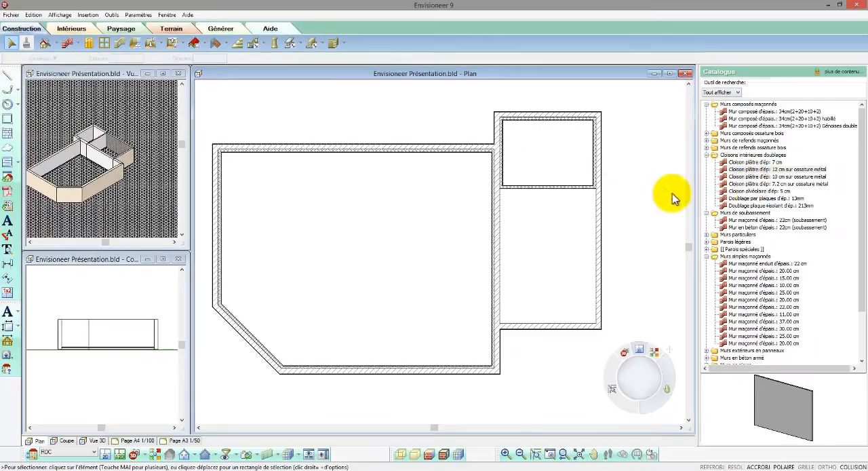
pyautogui.click(755, 187)
pyautogui.click(411, 373)
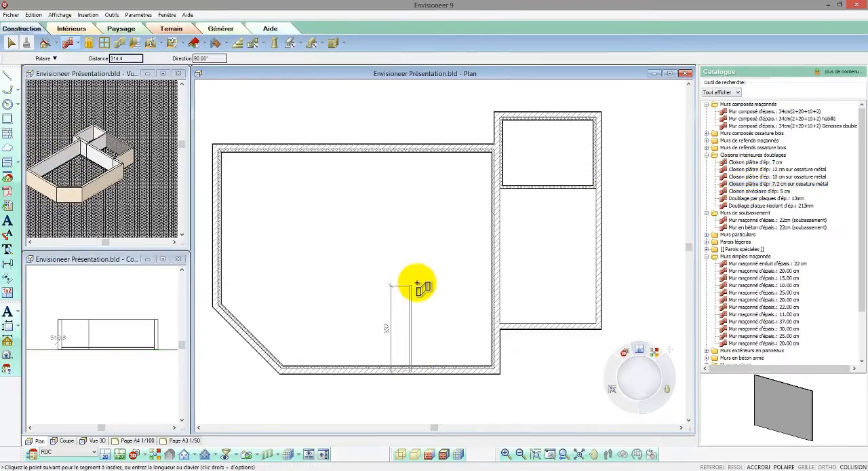
pyautogui.click(413, 275)
pyautogui.click(496, 274)
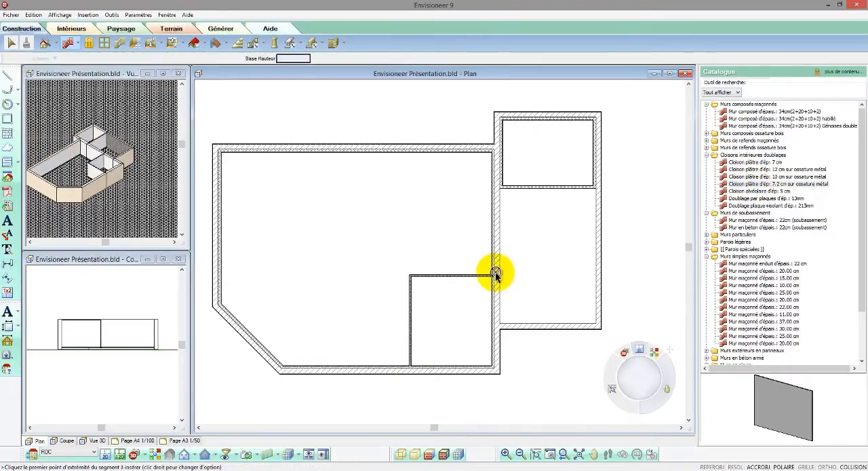
# Add an L-shaped 7.2 cm partition above the corner room against the separating wall, enclosing about 196 by 128.
pyautogui.click(500, 242)
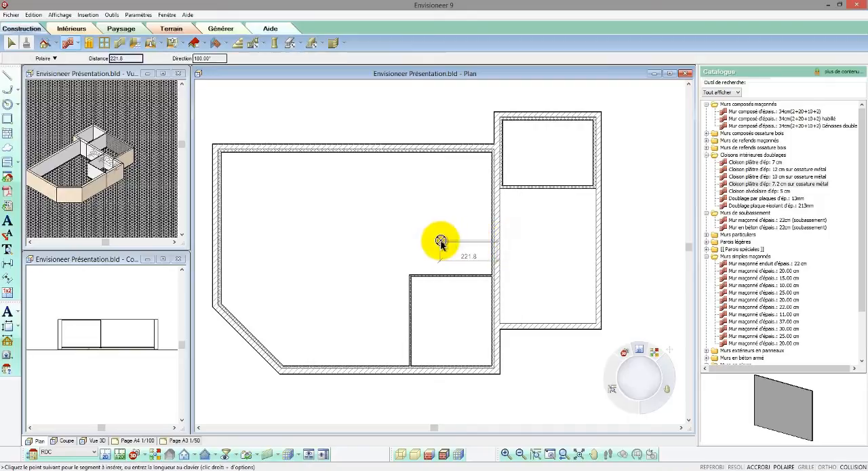
pyautogui.click(441, 242)
pyautogui.click(440, 276)
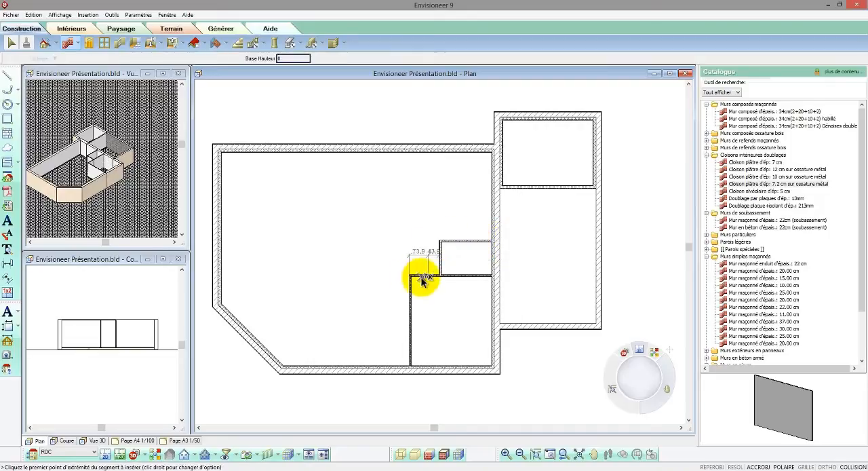
# Enclose a closet about 104 wide with 7.2 cm partitions on the left side of the corner room, starting at its upper-left corner.
pyautogui.click(411, 276)
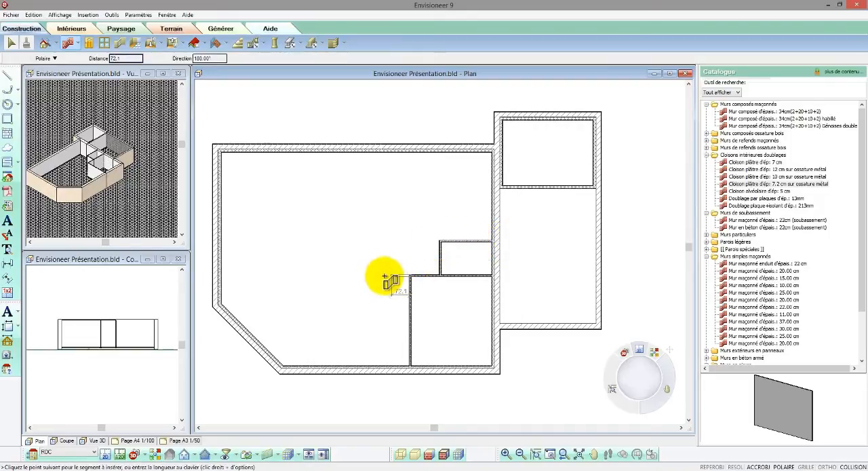
pyautogui.click(384, 316)
pyautogui.click(410, 316)
pyautogui.rightClick(411, 318)
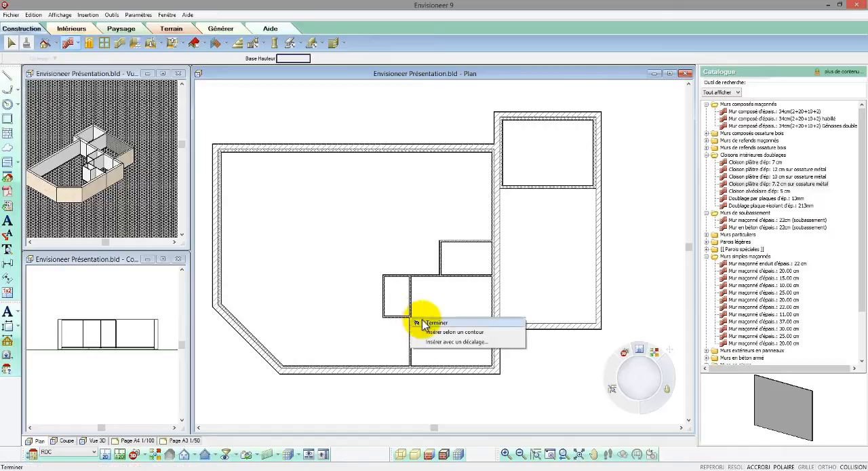
pyautogui.click(434, 323)
# Set the corner room's width to 330 by moving its left partition.
pyautogui.scroll(3, 452, 339)
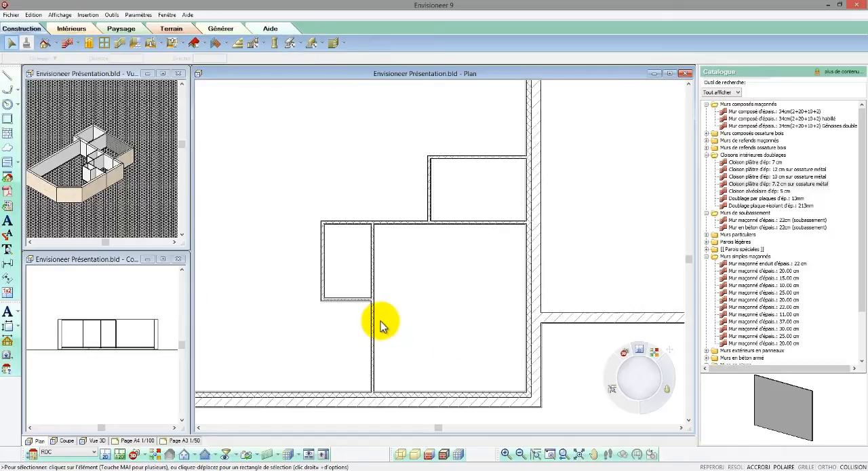
pyautogui.click(373, 325)
pyautogui.click(448, 363)
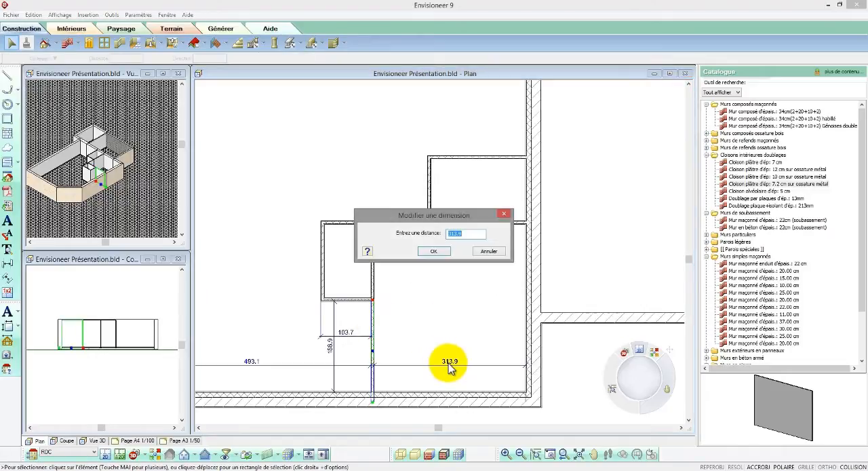
pyautogui.click(433, 251)
# Set the corner room's depth to 330 between its upper partition and the lower exterior wall.
pyautogui.click(453, 226)
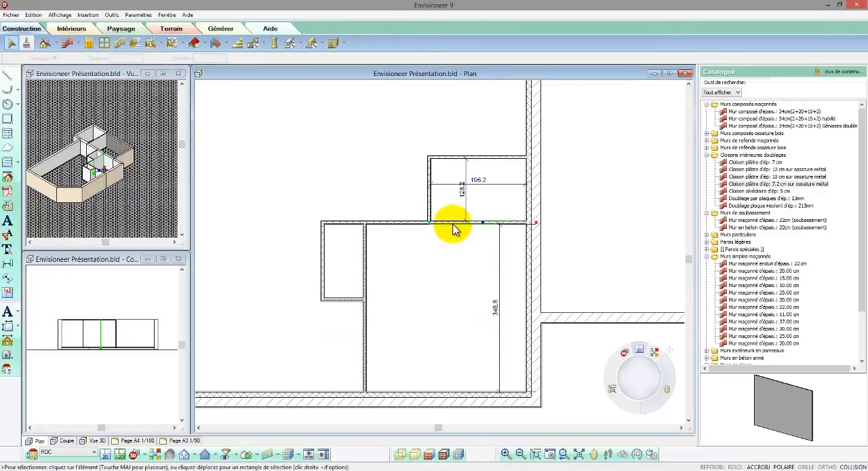
pyautogui.click(498, 317)
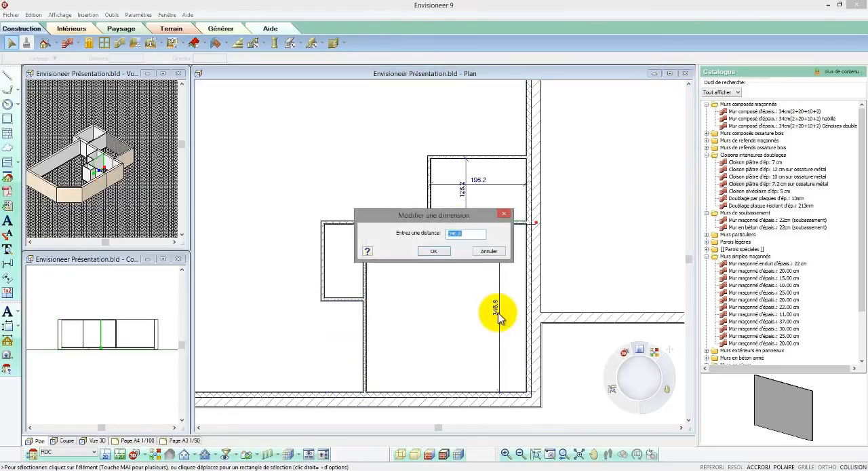
pyautogui.write('330')
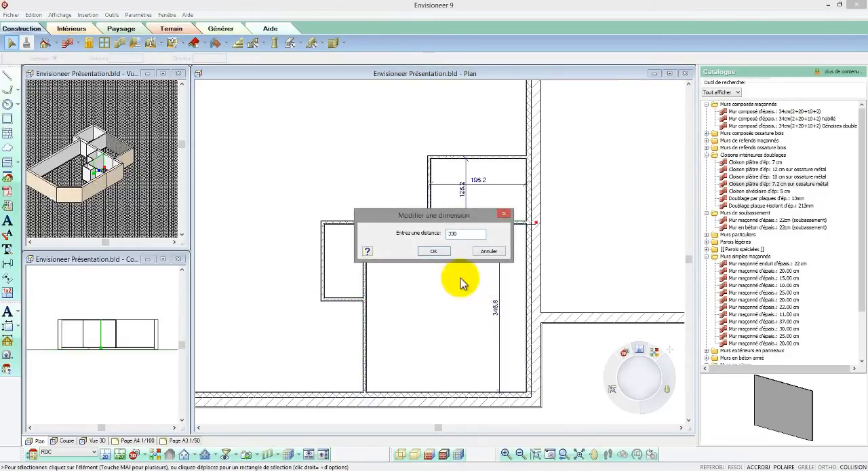
pyautogui.click(435, 252)
# Set the overall width of the closet beside the corner room to 90 by moving its left partition.
pyautogui.click(323, 258)
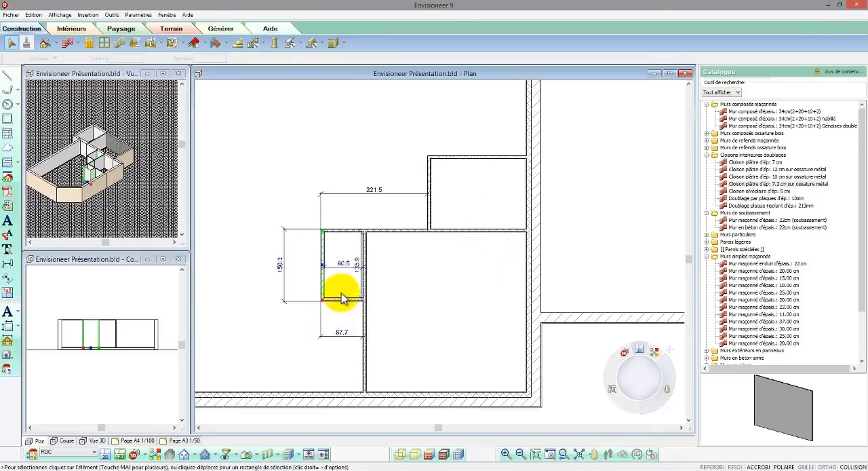
pyautogui.click(344, 334)
pyautogui.write('90')
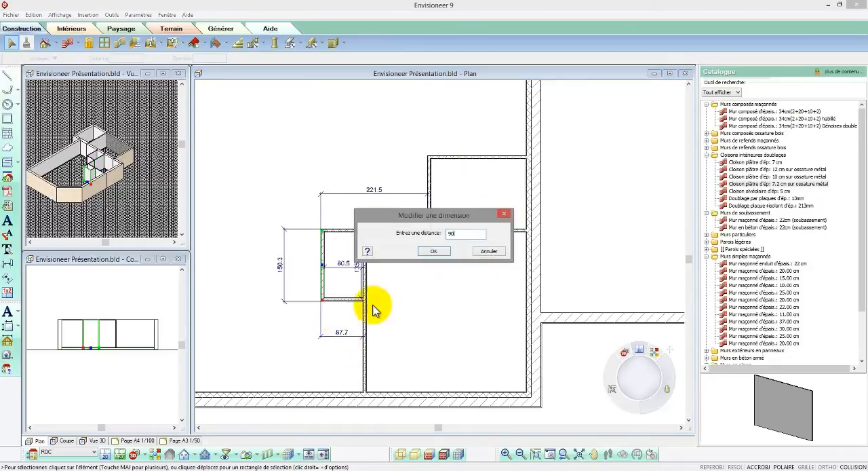
pyautogui.click(431, 252)
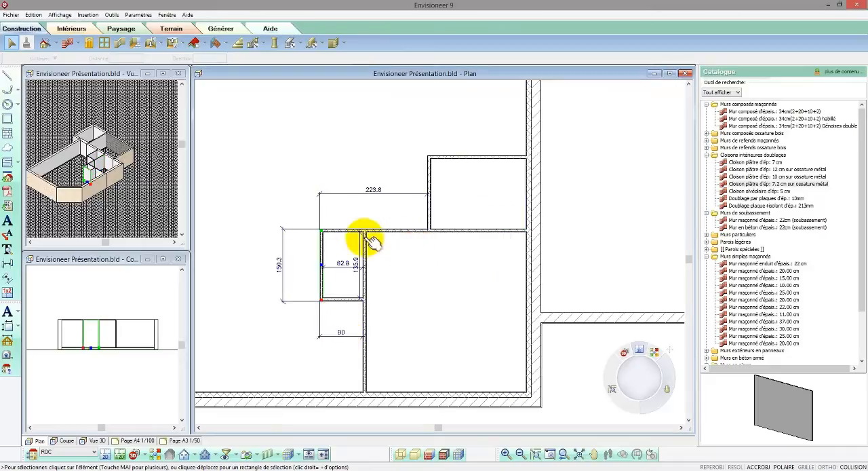
# Set the inside depth of the closet beside the corner room to 150 by moving its lower partition.
pyautogui.click(341, 306)
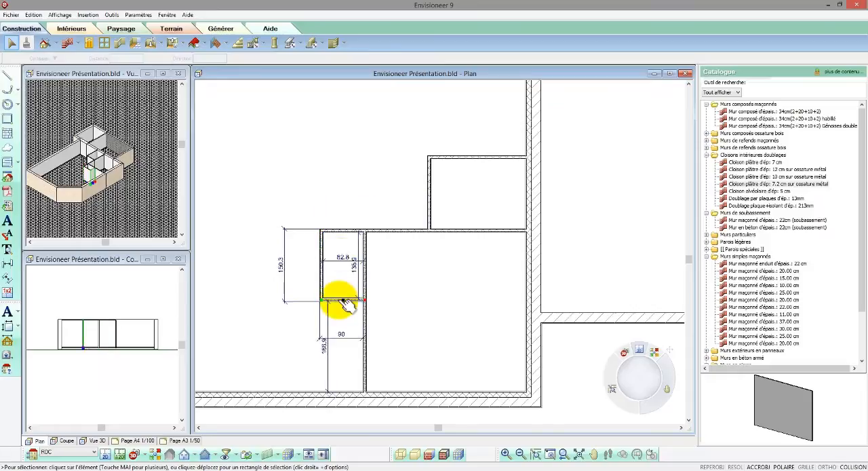
pyautogui.click(355, 267)
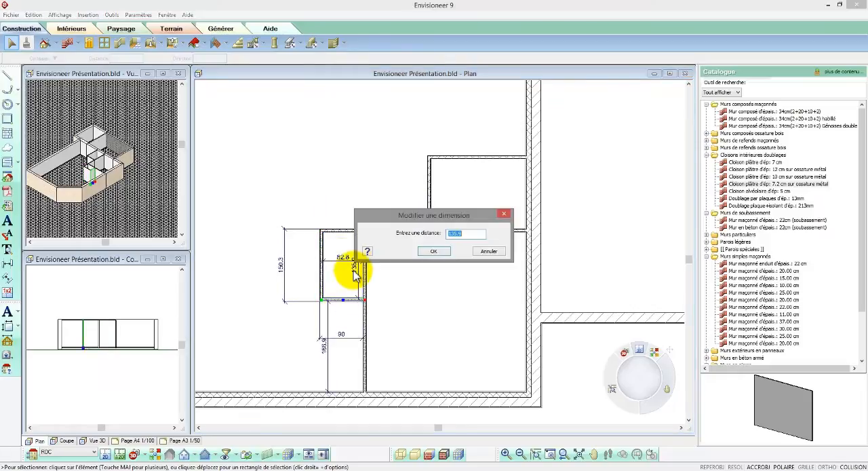
pyautogui.write('150')
pyautogui.press('Return')
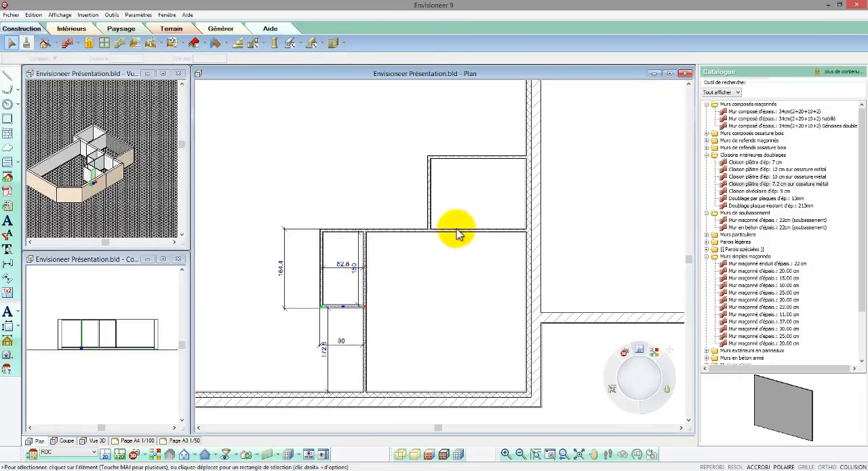
# Resize the room above the corner room to an inside width of 225 and an inside depth of 180.
pyautogui.click(427, 195)
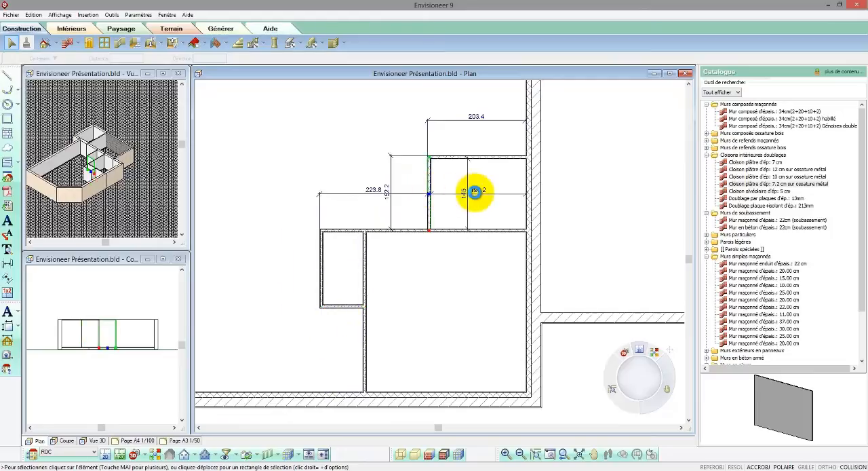
pyautogui.click(475, 192)
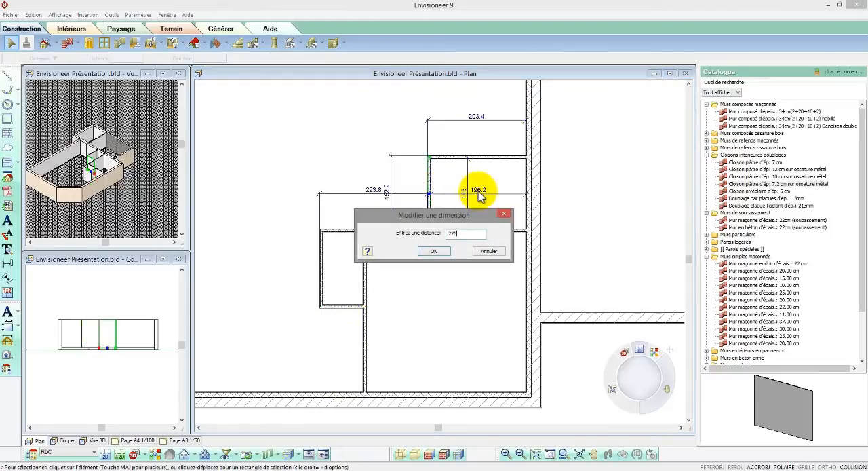
pyautogui.click(440, 252)
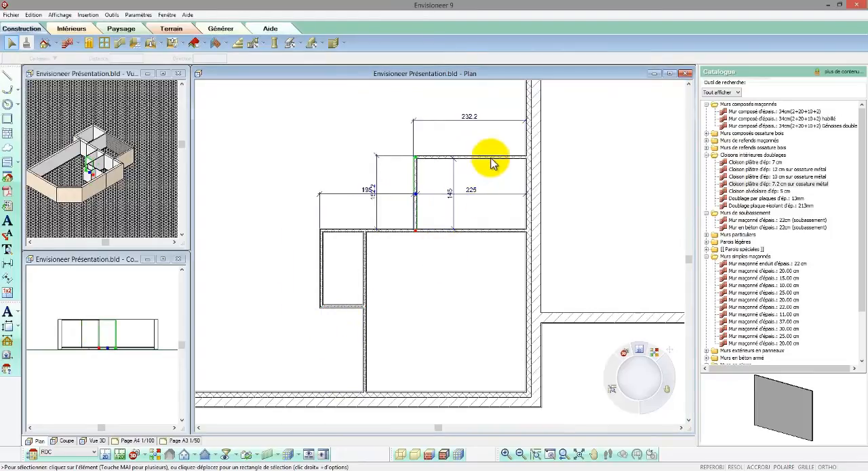
pyautogui.click(491, 159)
pyautogui.click(498, 182)
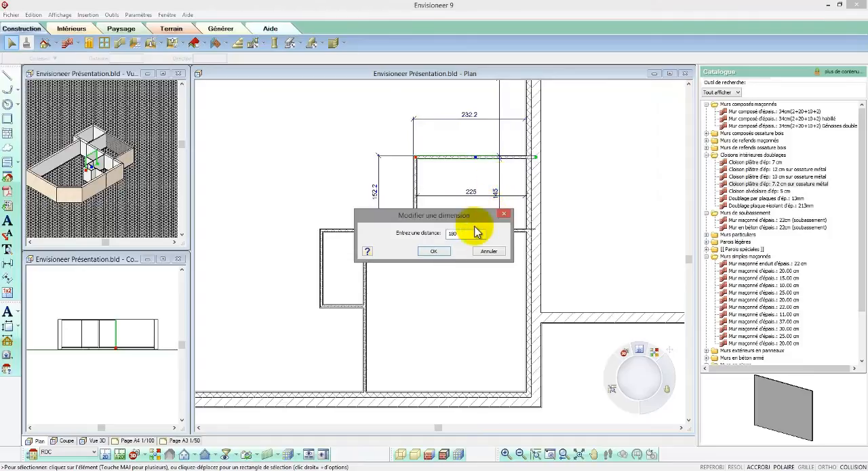
pyautogui.click(434, 251)
pyautogui.scroll(-3, 444, 277)
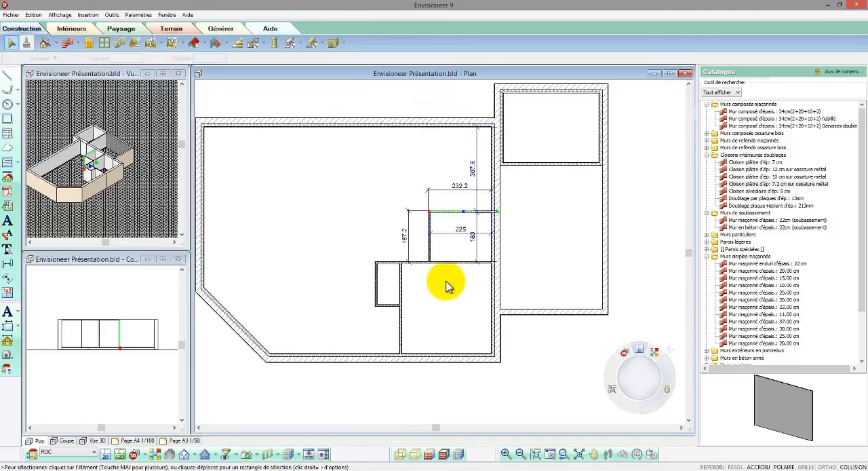
# Extend the closet's left partition up to the upper exterior wall, and the 225 by 180 room's upper partition left to meet it.
pyautogui.scroll(2, 396, 180)
pyautogui.click(378, 268)
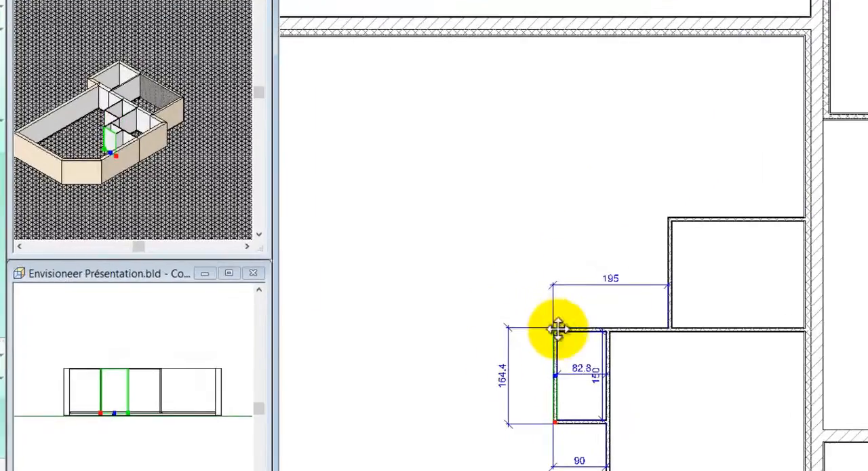
pyautogui.moveTo(557, 328); pyautogui.dragTo(541, 100)
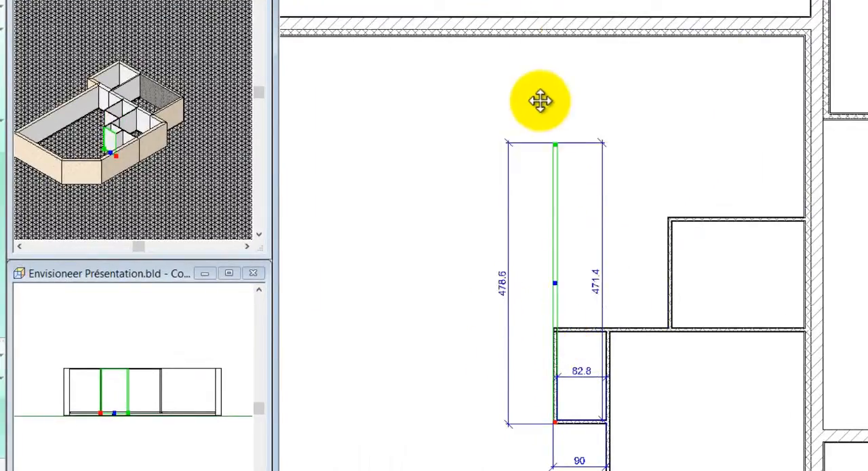
pyautogui.click(556, 26)
pyautogui.click(697, 229)
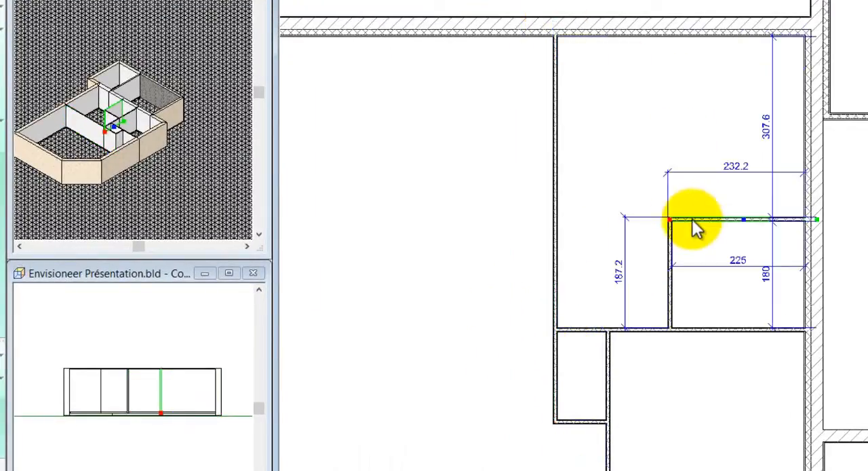
pyautogui.moveTo(670, 222); pyautogui.dragTo(557, 218)
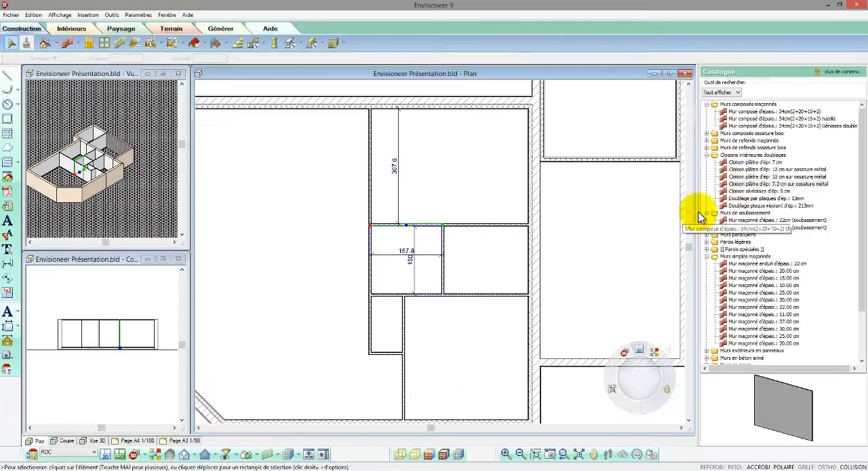
# Draw a short 7.2 cm partition down from the 225 by 180 room's upper partition and set it 90 from the room's right wall.
pyautogui.click(743, 190)
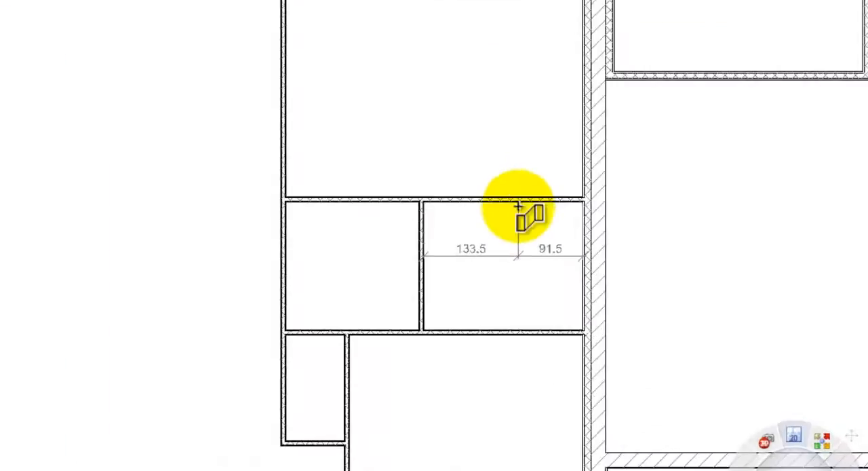
pyautogui.moveTo(546, 252); pyautogui.dragTo(548, 262)
pyautogui.rightClick(551, 271)
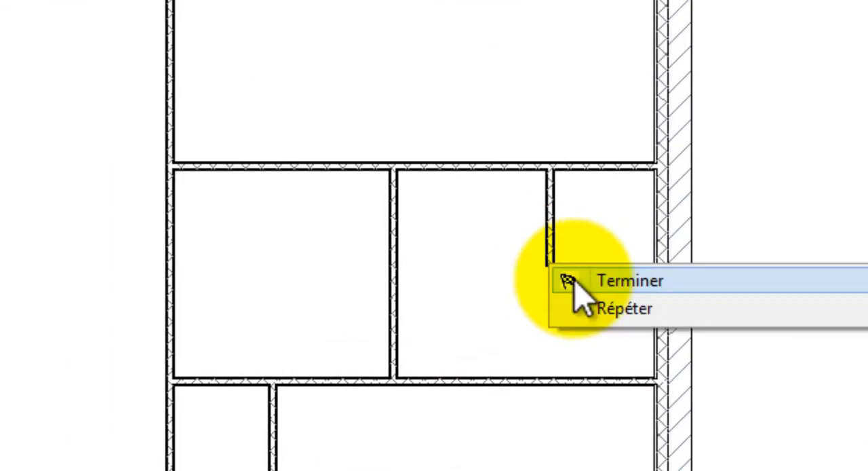
pyautogui.click(594, 281)
pyautogui.click(551, 268)
pyautogui.click(616, 254)
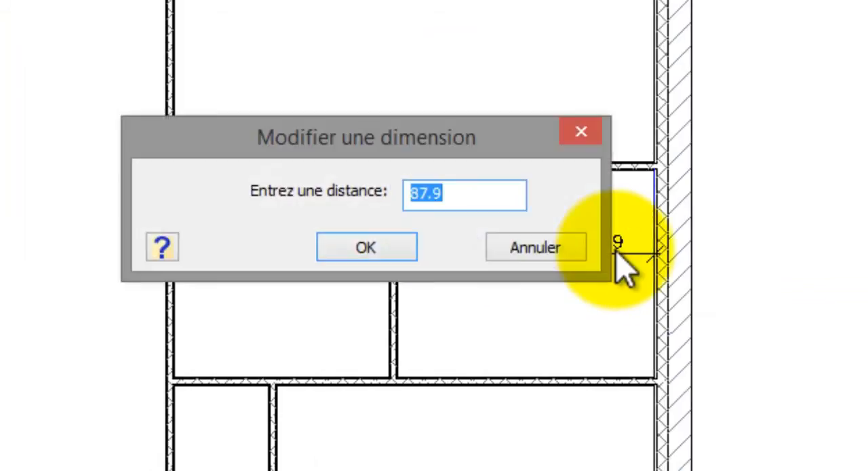
pyautogui.click(394, 248)
# Set the short partition's length to 90 by moving its free lower end.
pyautogui.click(444, 222)
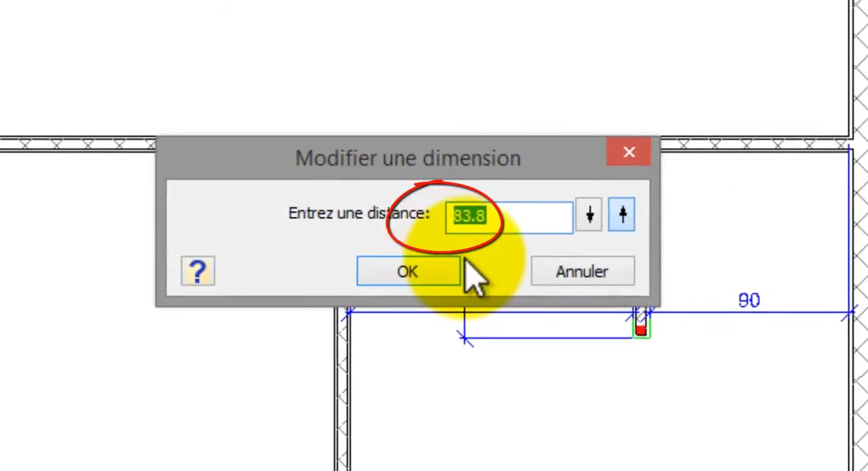
pyautogui.write('90')
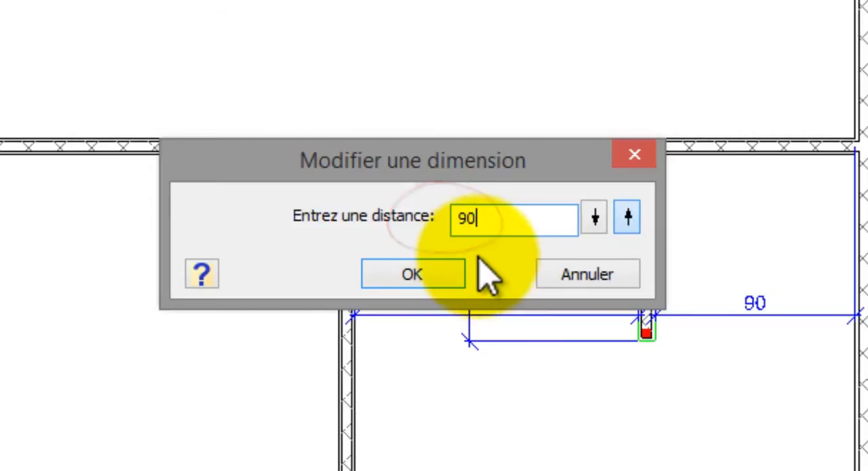
pyautogui.moveTo(464, 171); pyautogui.dragTo(304, 170)
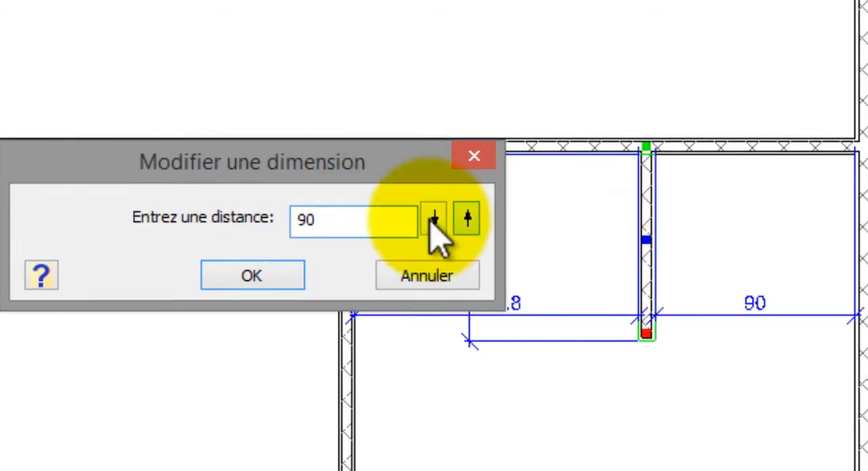
pyautogui.click(281, 274)
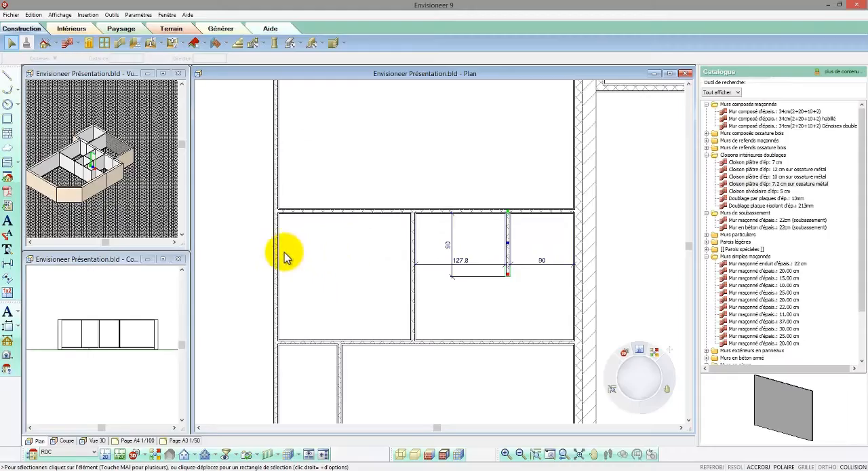
# Shorten the left partition of the space beside the 225 by 180 room to 50, keeping its upper end fixed.
pyautogui.click(278, 258)
pyautogui.moveTo(279, 258); pyautogui.dragTo(278, 291)
pyautogui.doubleClick(330, 253)
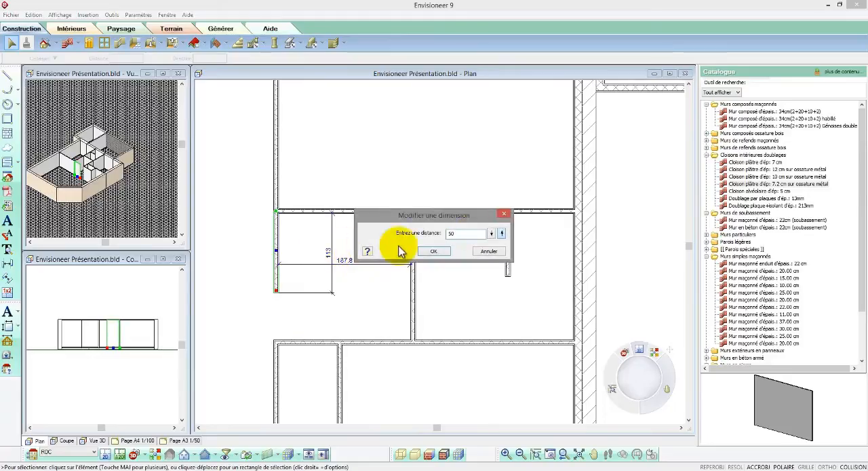
pyautogui.click(433, 251)
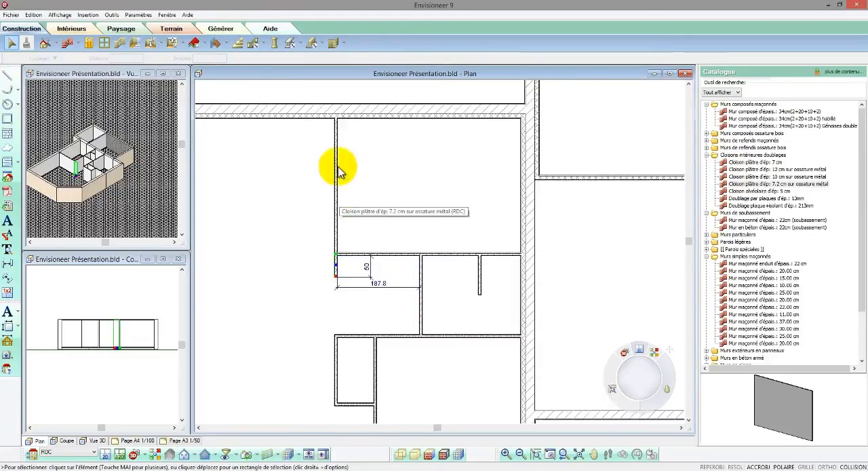
# Shorten the large upper room's left partition to 120, measured down from the upper exterior wall.
pyautogui.scroll(1, 338, 159)
pyautogui.click(337, 155)
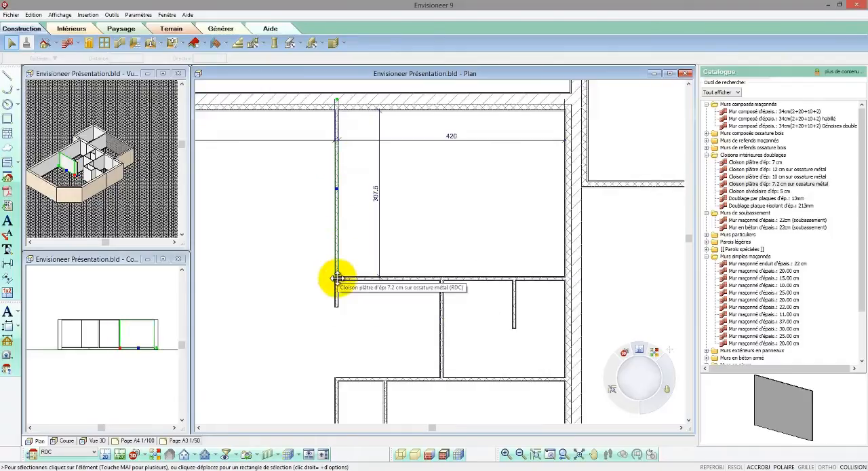
pyautogui.moveTo(337, 279); pyautogui.dragTo(337, 200)
pyautogui.doubleClick(293, 158)
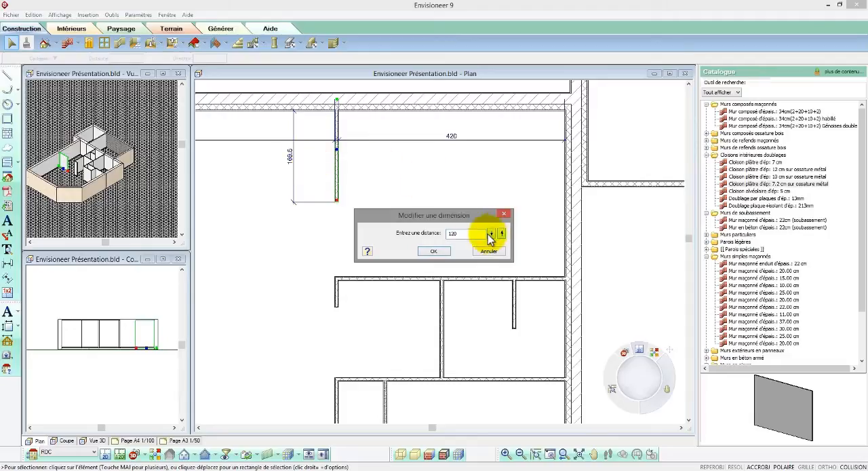
pyautogui.click(434, 252)
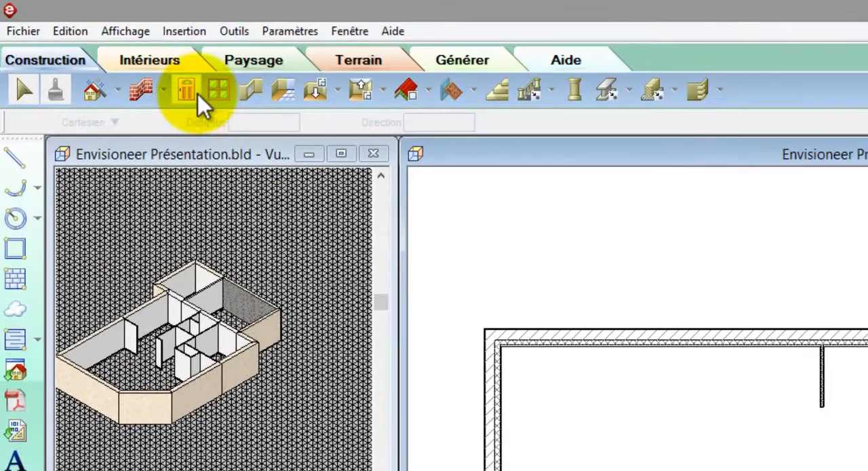
# Insert a 90x215 cm entrance door in the main room's lower exterior wall, about 158 from the corner room's left partition.
pyautogui.click(195, 92)
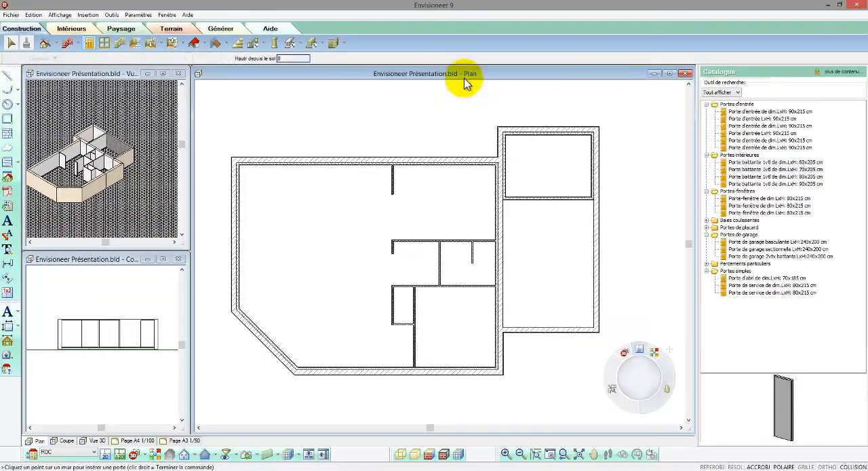
pyautogui.click(748, 112)
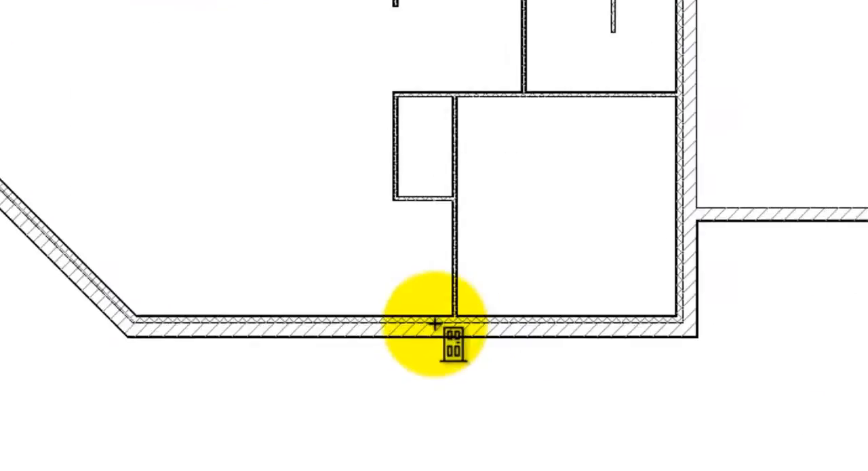
pyautogui.click(315, 321)
pyautogui.rightClick(317, 324)
pyautogui.click(343, 335)
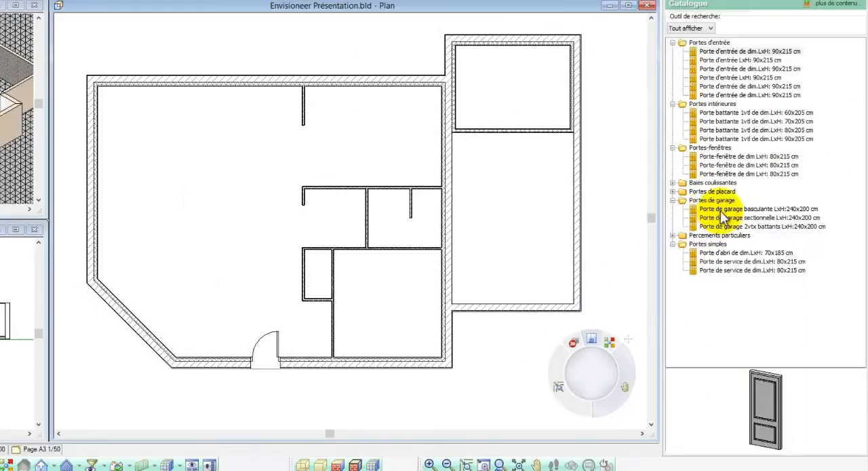
# Insert a 240x200 cm up-and-over garage door centred on the lower exterior wall of the right wing.
pyautogui.click(852, 179)
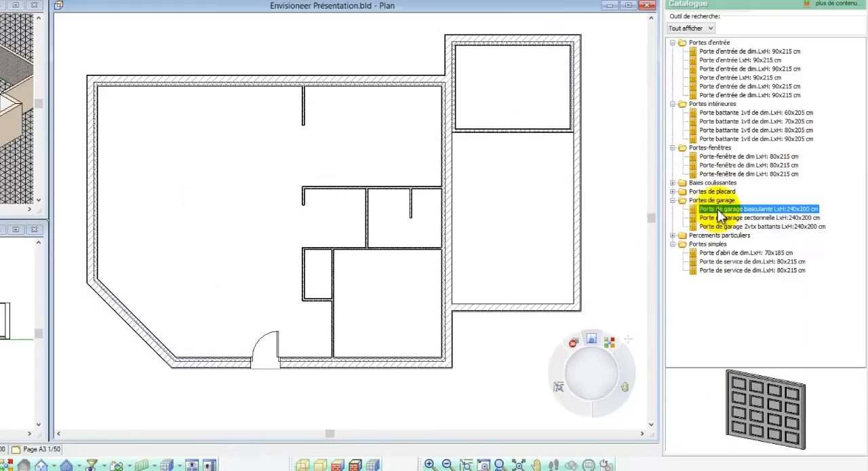
pyautogui.rightClick(529, 205)
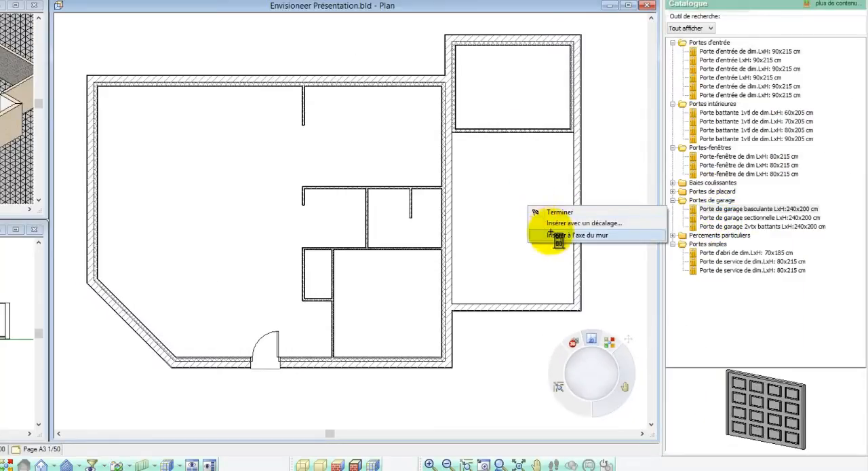
pyautogui.click(549, 236)
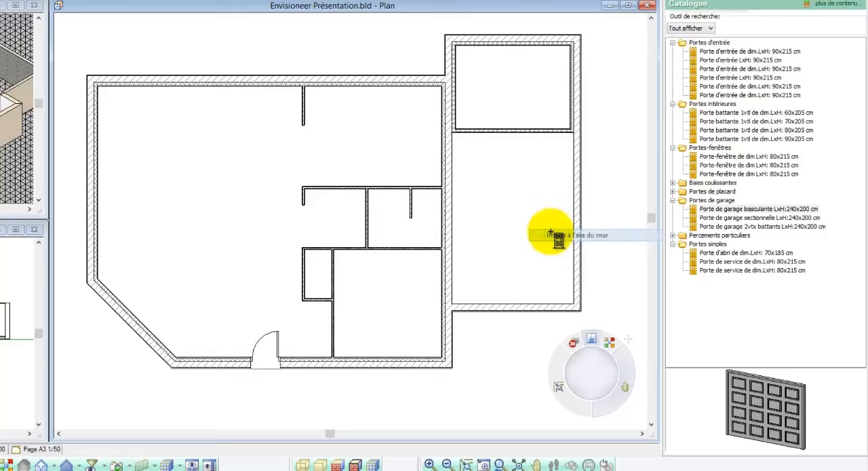
pyautogui.click(515, 305)
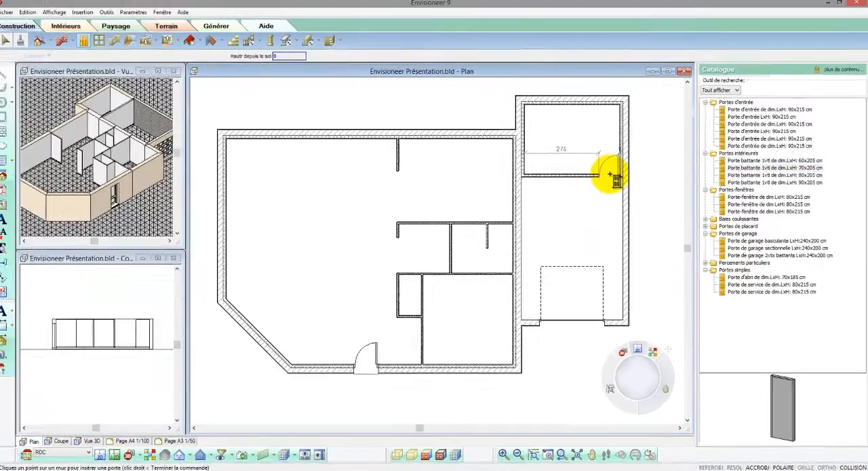
# Insert 70x205 cm interior doors in the wing's partition, the wall between house and wing, the closet, the corner room and the 225 by 180 room.
pyautogui.click(608, 173)
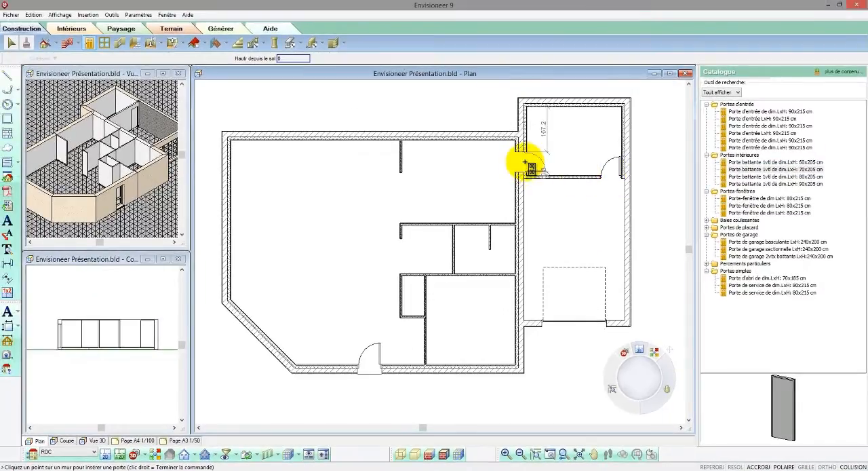
pyautogui.click(525, 163)
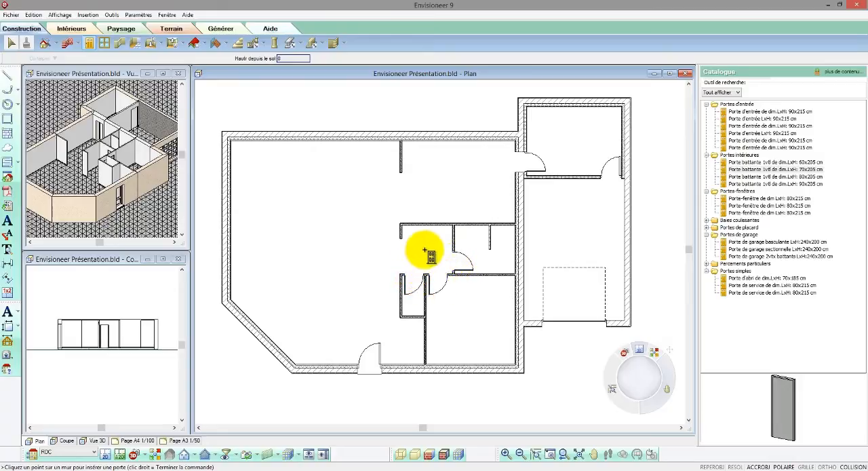
pyautogui.rightClick(426, 251)
pyautogui.click(441, 255)
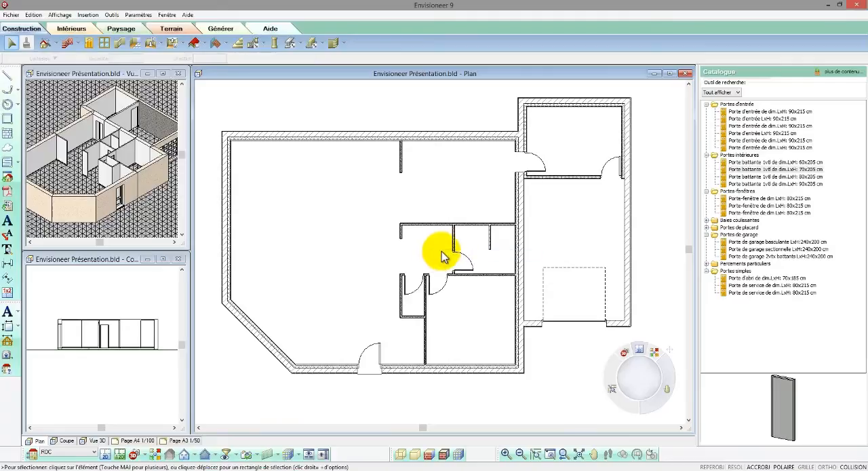
# Insert an 80x215 cm French door in the main room's upper exterior wall, beside the short upper partition.
pyautogui.click(757, 198)
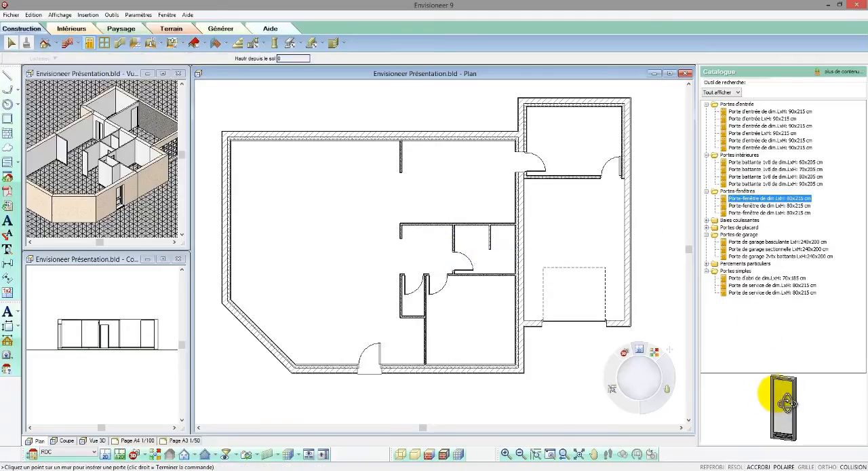
pyautogui.moveTo(788, 401); pyautogui.dragTo(360, 140)
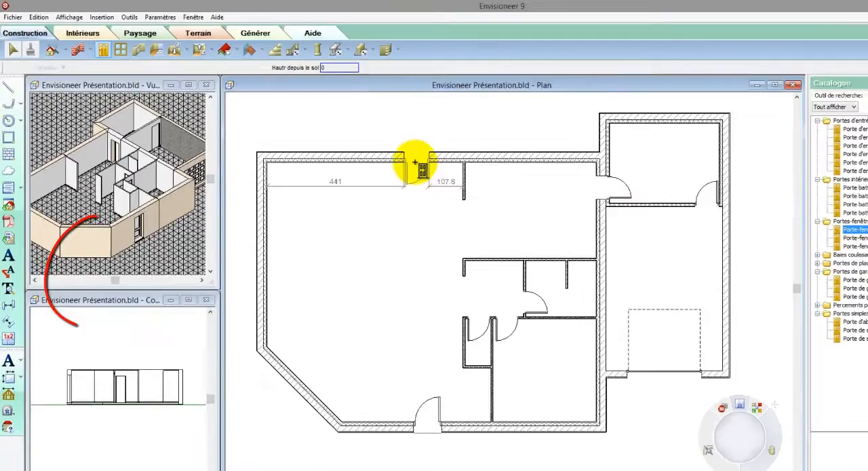
pyautogui.click(412, 161)
pyautogui.rightClick(414, 162)
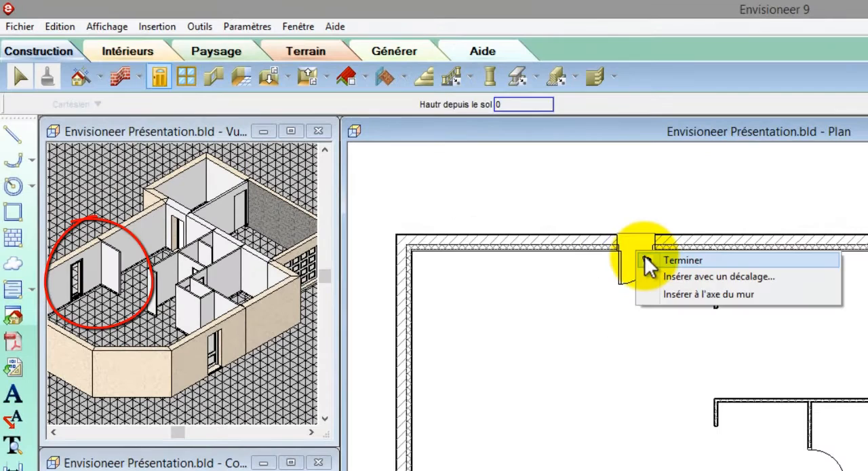
pyautogui.click(417, 164)
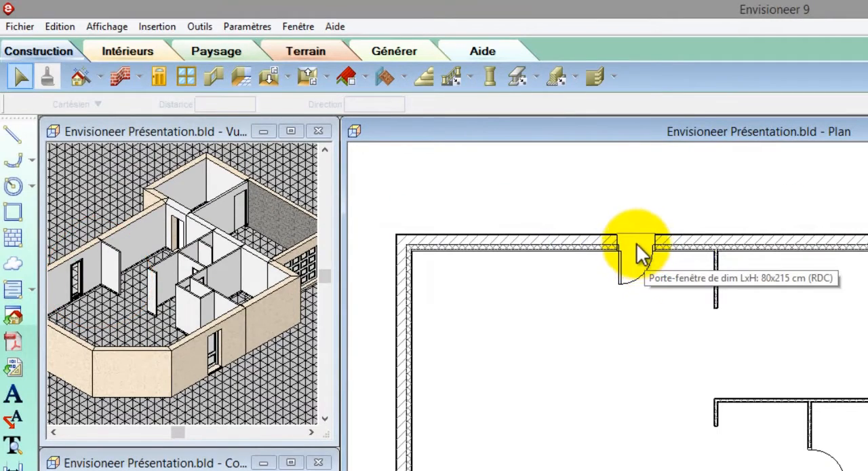
# Set the French door's width to 130 and its opening direction to double.
pyautogui.click(638, 249)
pyautogui.rightClick(638, 253)
pyautogui.click(671, 298)
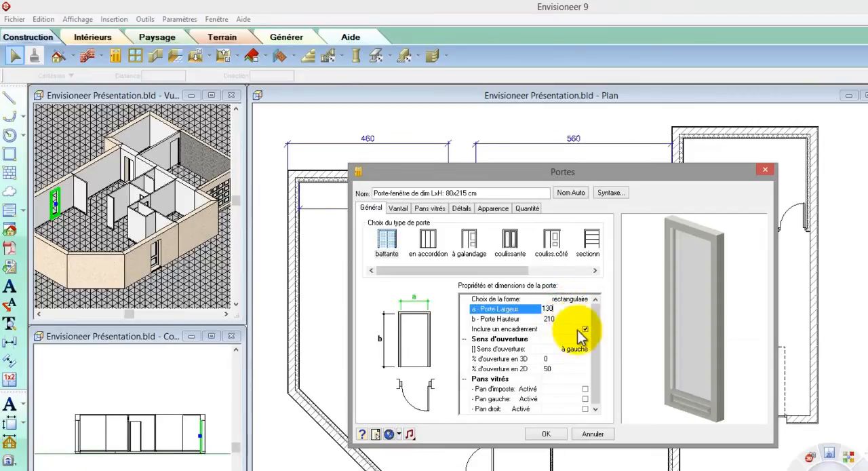
pyautogui.click(573, 319)
pyautogui.click(587, 349)
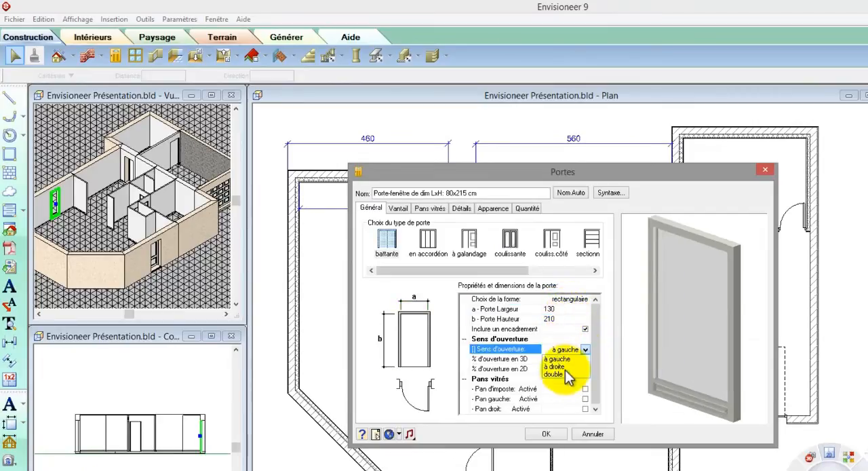
pyautogui.click(563, 375)
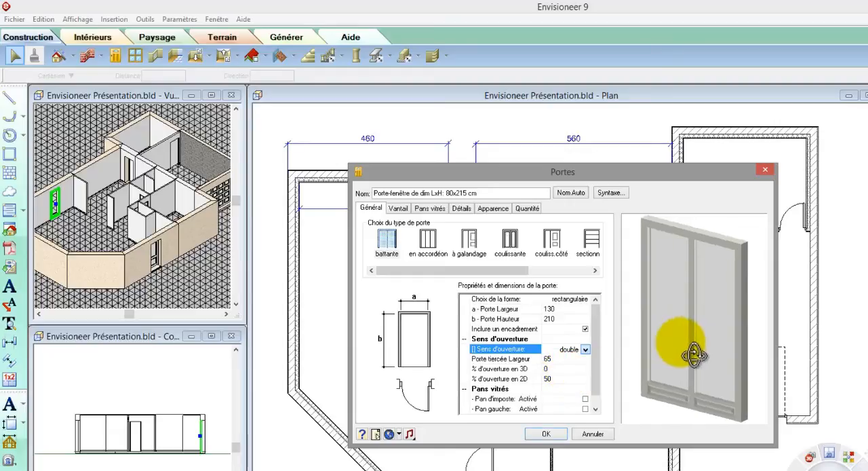
# Set the French door's lower panel height to 30 and change the size in its name to 140x215 cm.
pyautogui.click(400, 208)
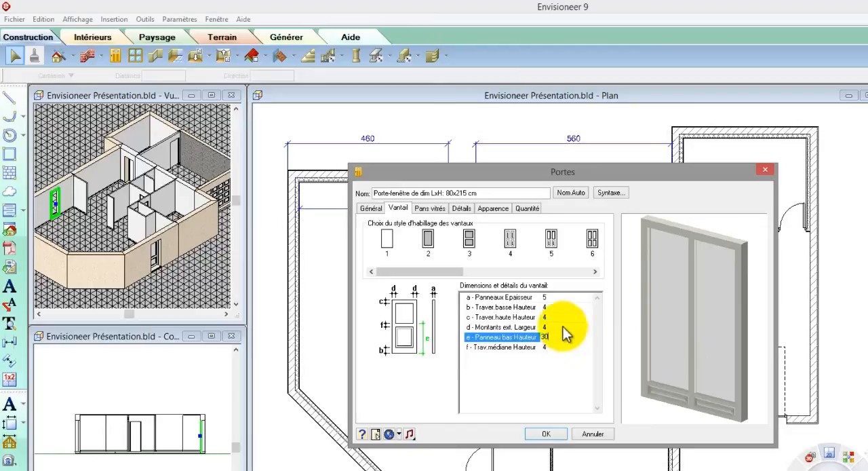
pyautogui.press('Up')
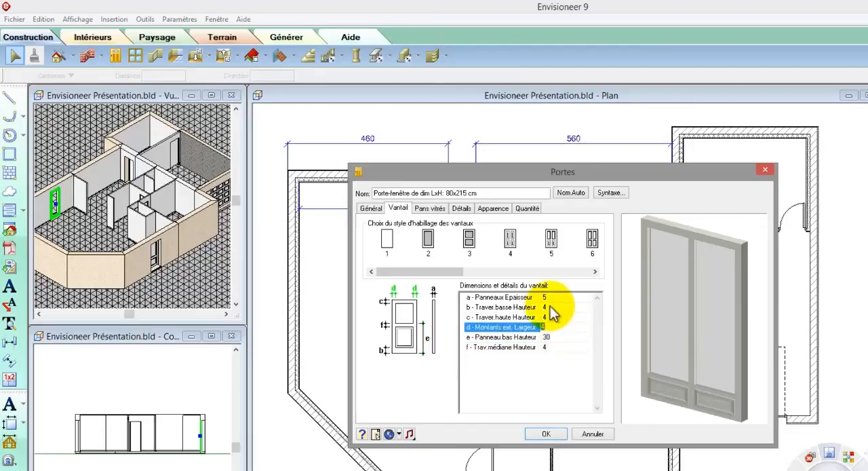
pyautogui.click(452, 193)
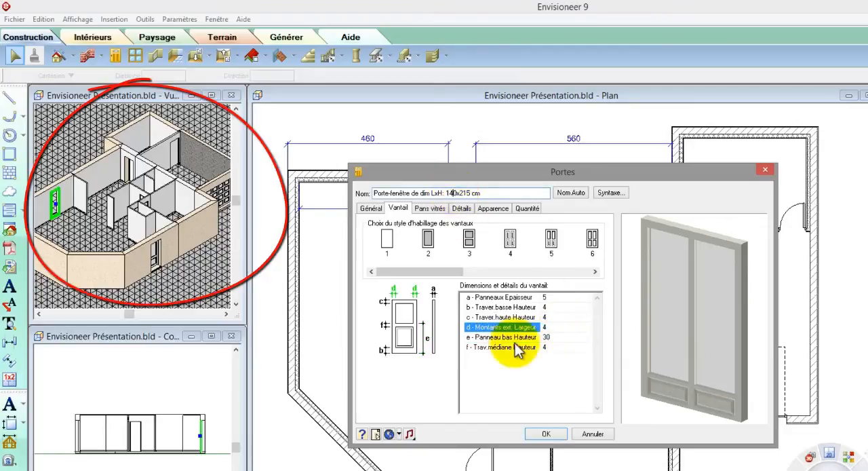
pyautogui.click(547, 434)
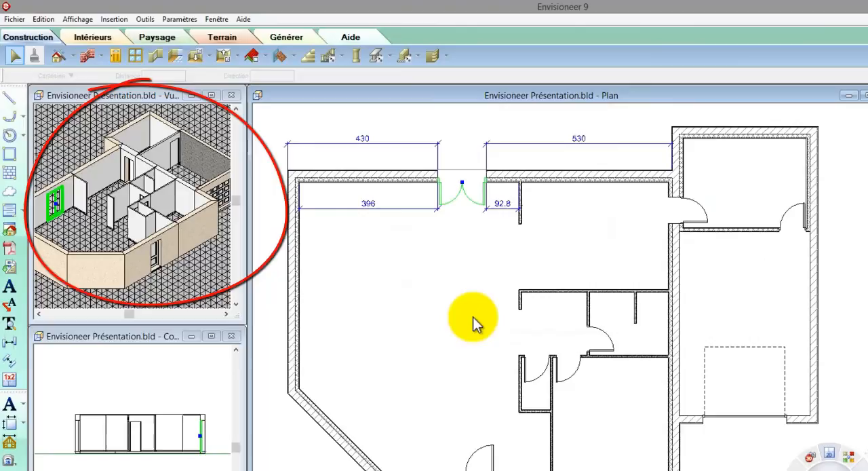
pyautogui.click(464, 284)
# Position the corner room's interior door 5 from the partition it shares with the closet.
pyautogui.scroll(3, 598, 378)
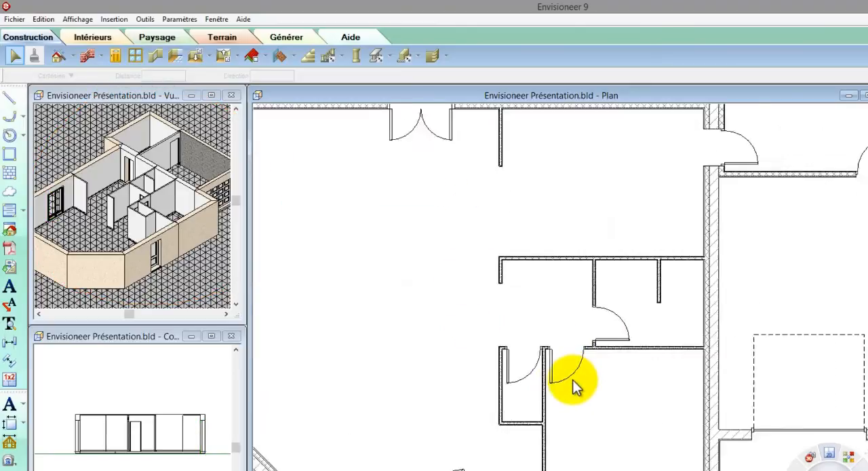
pyautogui.click(545, 385)
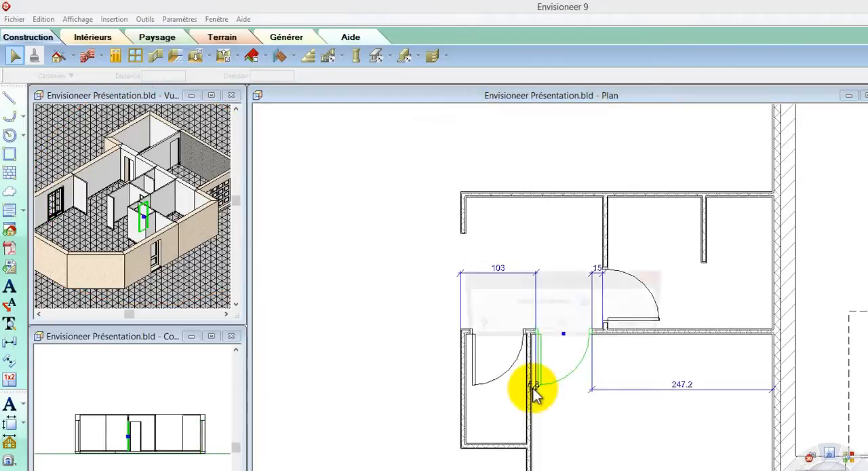
pyautogui.click(532, 385)
pyautogui.write('5')
pyautogui.click(563, 330)
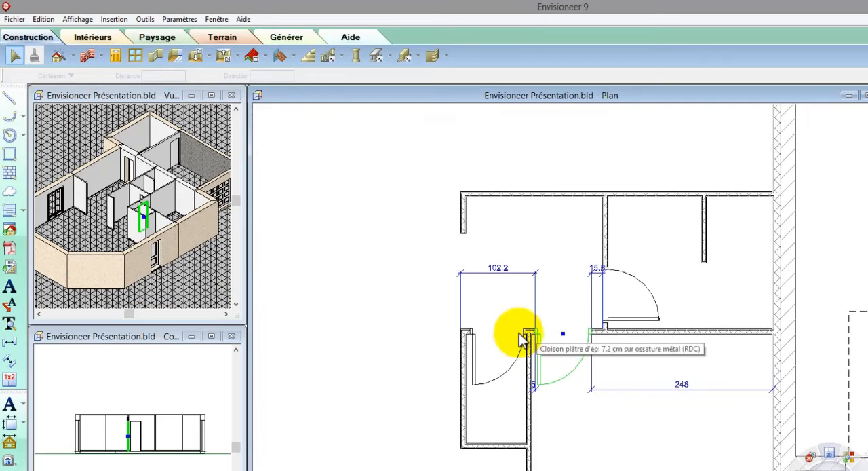
# Mirror the closet door's opening and reverse its direction so it swings out of the closet, hinged on the outer partition side.
pyautogui.rightClick(500, 339)
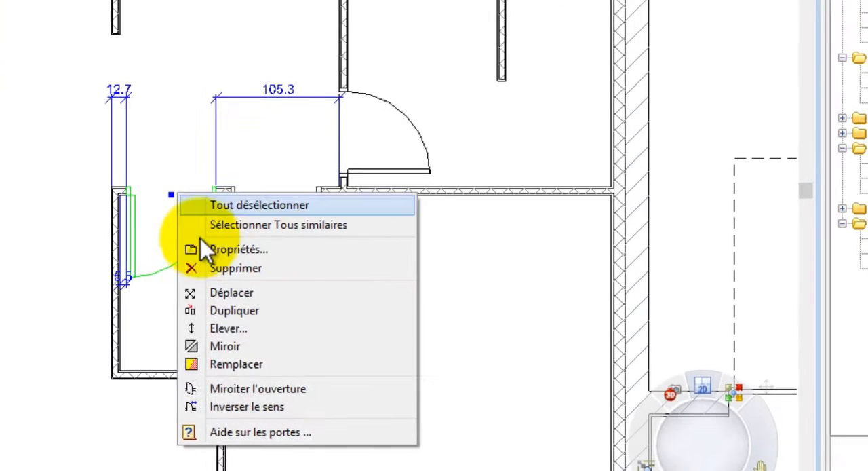
pyautogui.click(209, 386)
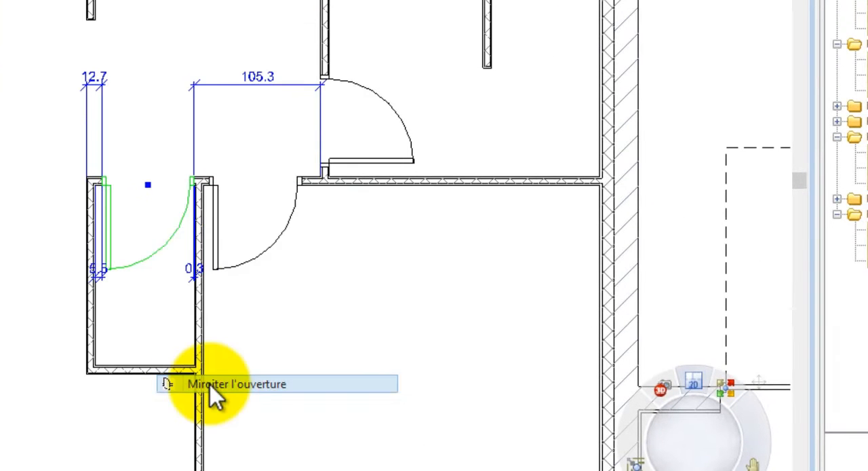
pyautogui.rightClick(220, 388)
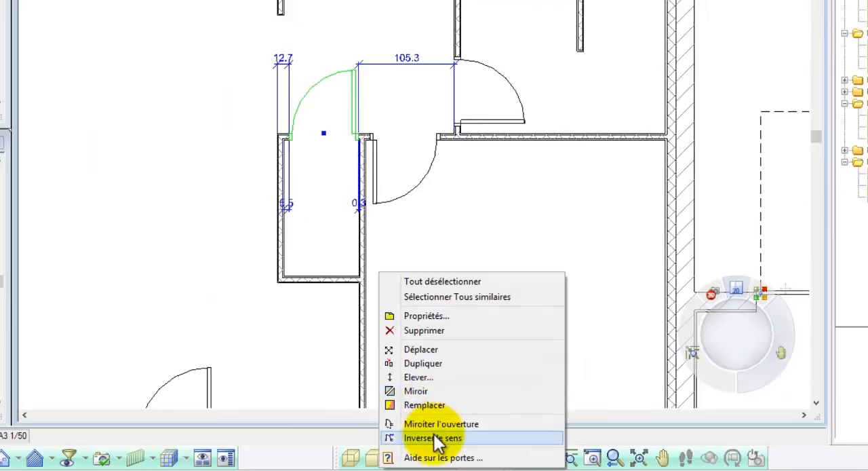
pyautogui.click(435, 440)
# Reduce the closet door's 2D opening percentage so its leaf is drawn at about 45 degrees.
pyautogui.rightClick(348, 97)
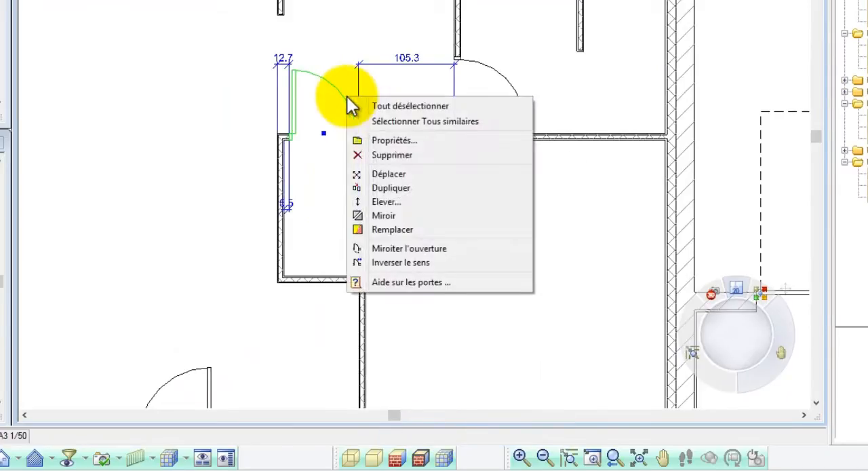
pyautogui.click(387, 140)
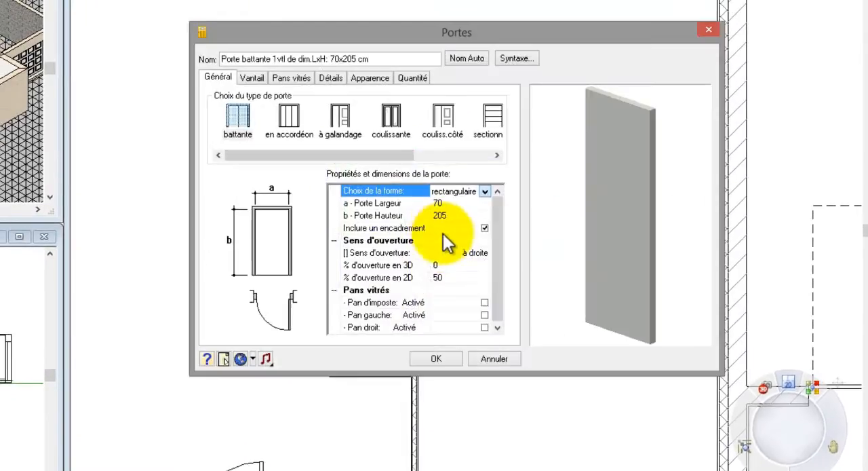
pyautogui.click(452, 279)
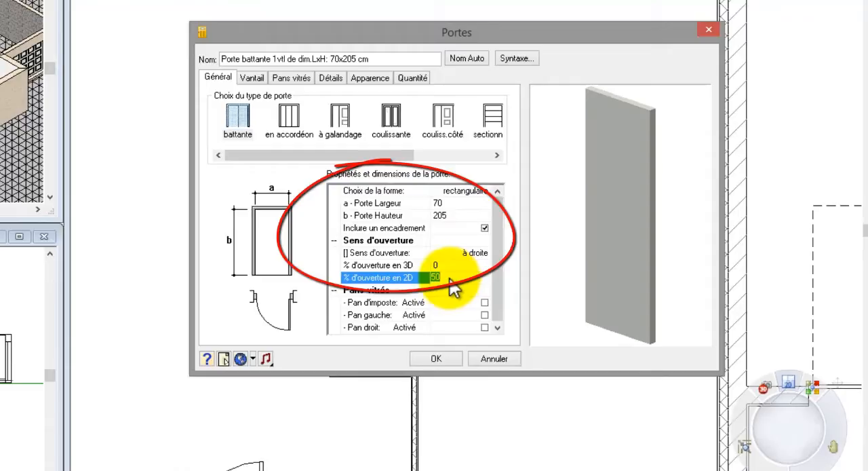
pyautogui.click(453, 358)
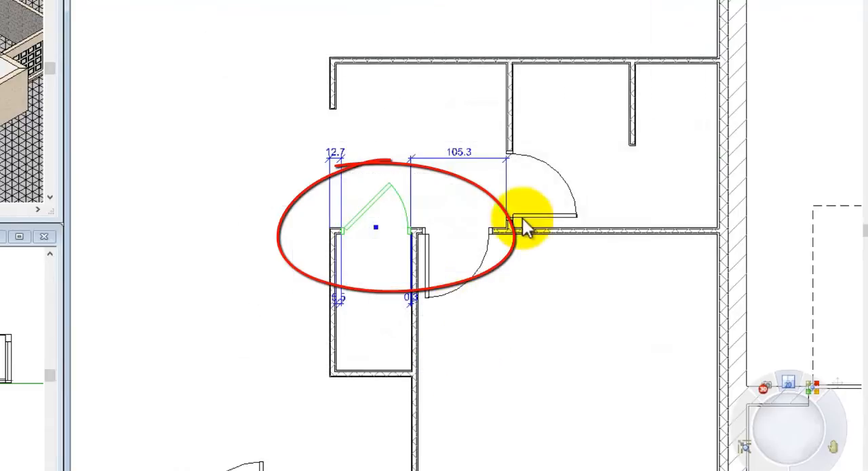
# Position the door of the 225 by 180 room 5 from the lower partition.
pyautogui.click(533, 212)
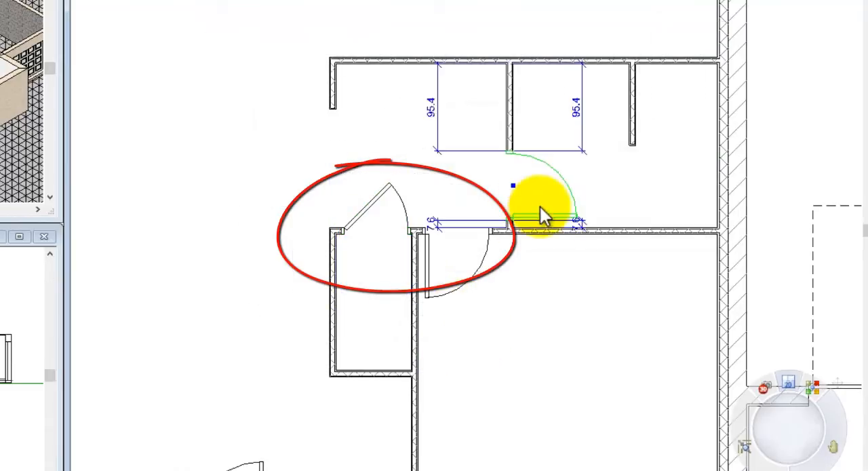
pyautogui.click(576, 225)
pyautogui.write('5')
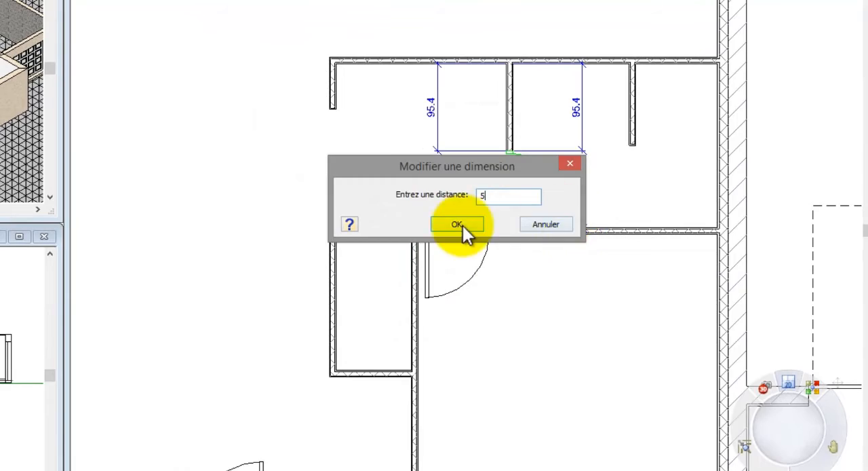
pyautogui.click(465, 227)
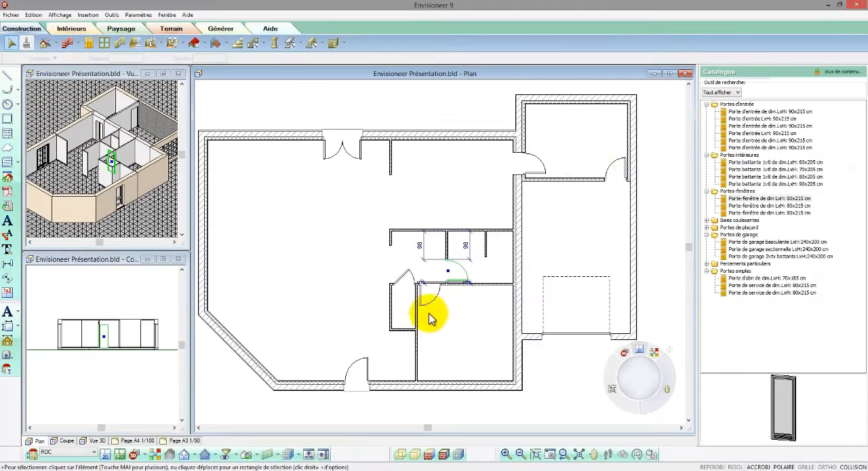
# Set the outer frame depth of the door in the right wing's partition to 12.
pyautogui.scroll(5, 611, 178)
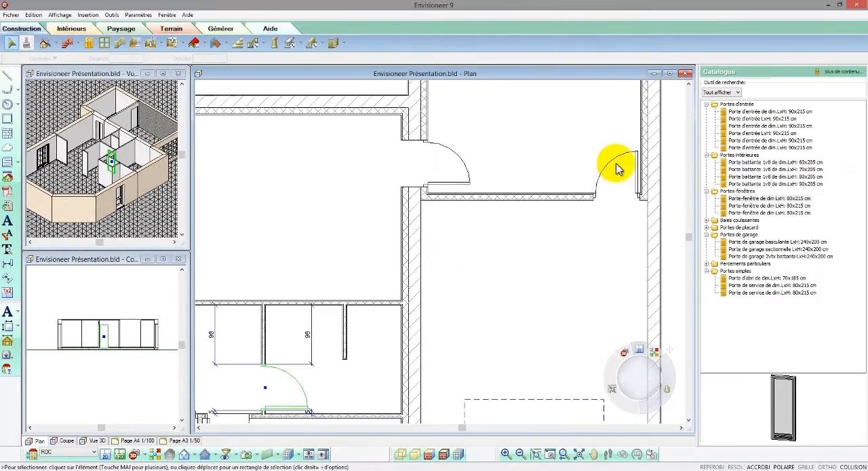
pyautogui.click(620, 193)
pyautogui.rightClick(616, 198)
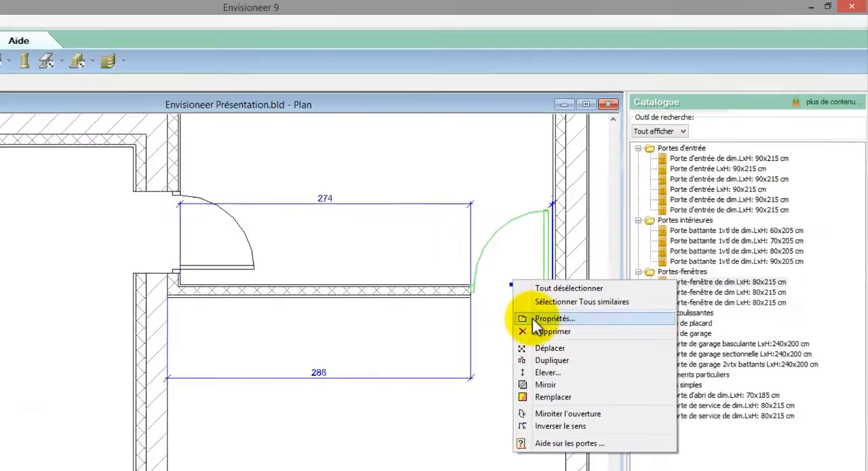
pyautogui.click(551, 319)
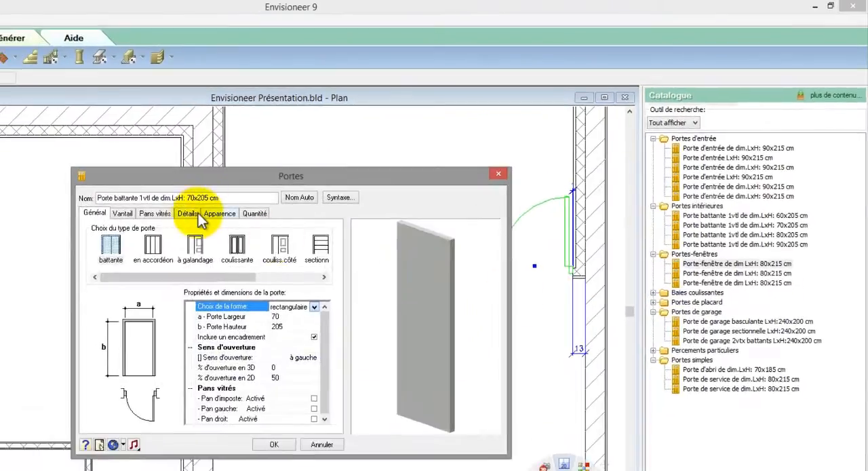
pyautogui.click(189, 214)
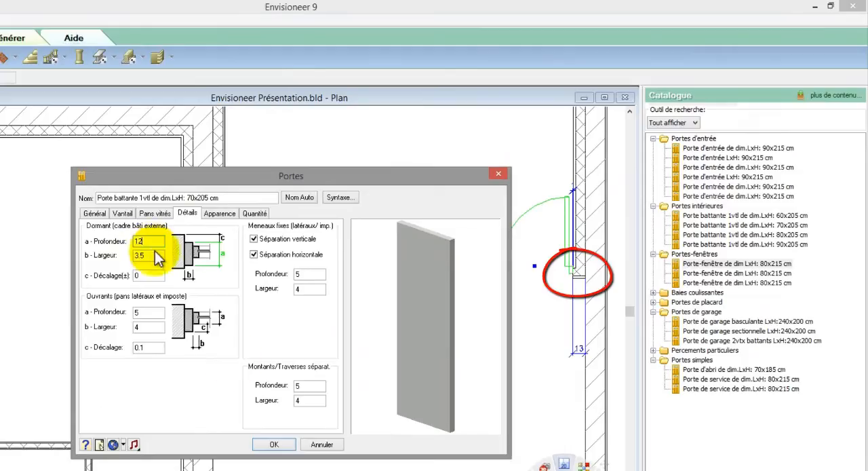
pyautogui.click(274, 445)
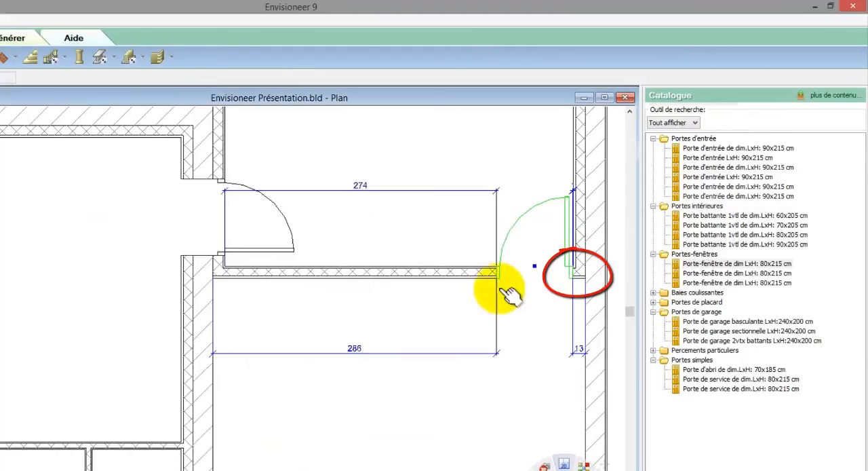
# Position the door between the house and the right wing 10 from the wing's partition.
pyautogui.click(285, 246)
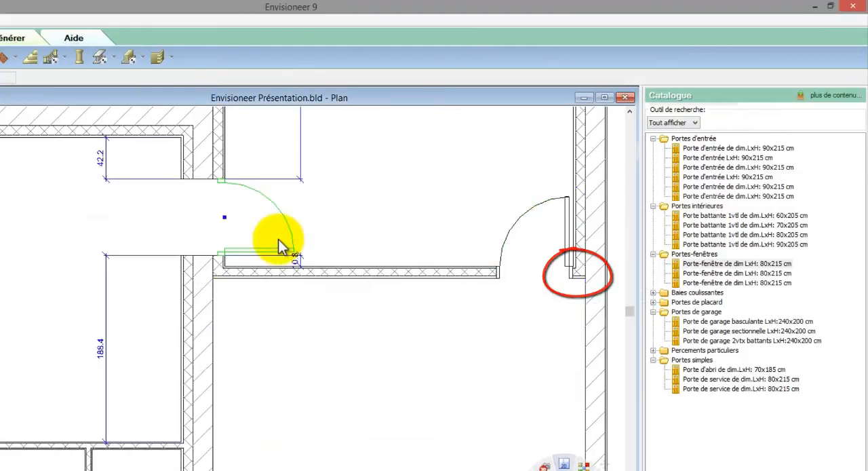
pyautogui.click(296, 259)
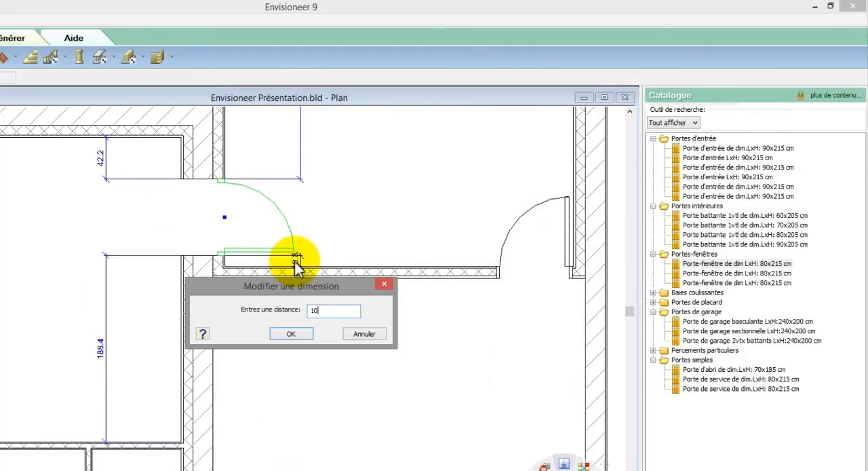
pyautogui.write('10')
pyautogui.press('Return')
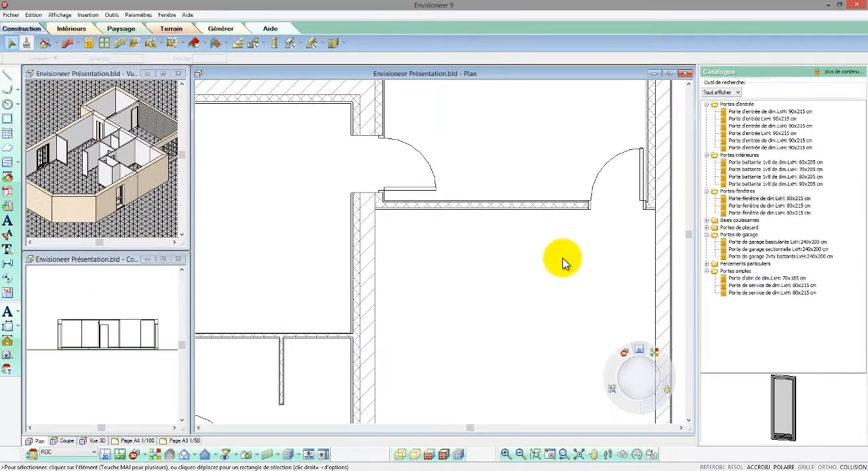
# Insert 120 x 115 cm casement windows centred on the main house's upper wall, the right wing's upper wall and the garage's outer wall.
pyautogui.scroll(-3, 564, 261)
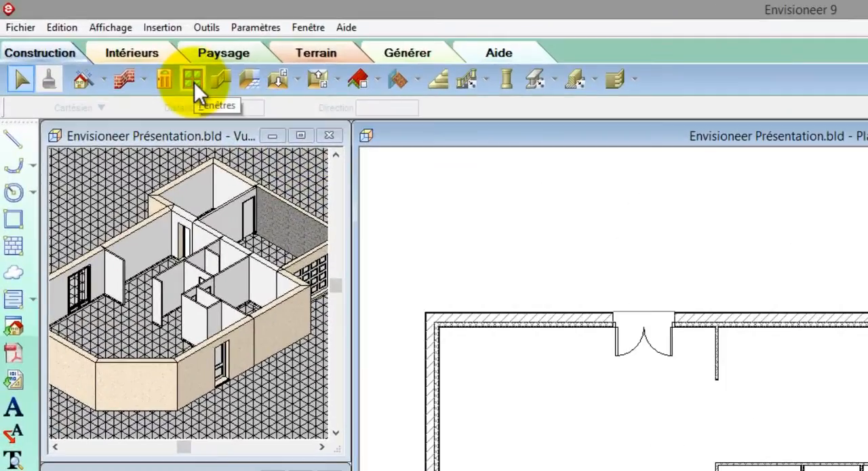
pyautogui.click(194, 80)
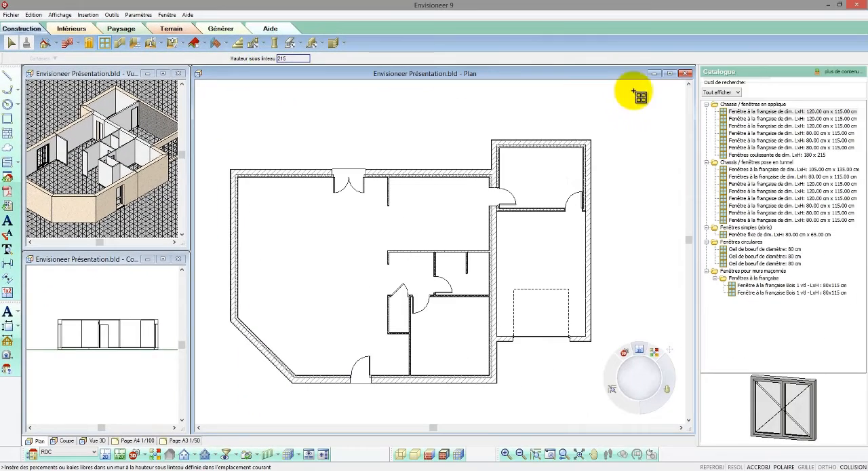
pyautogui.click(771, 111)
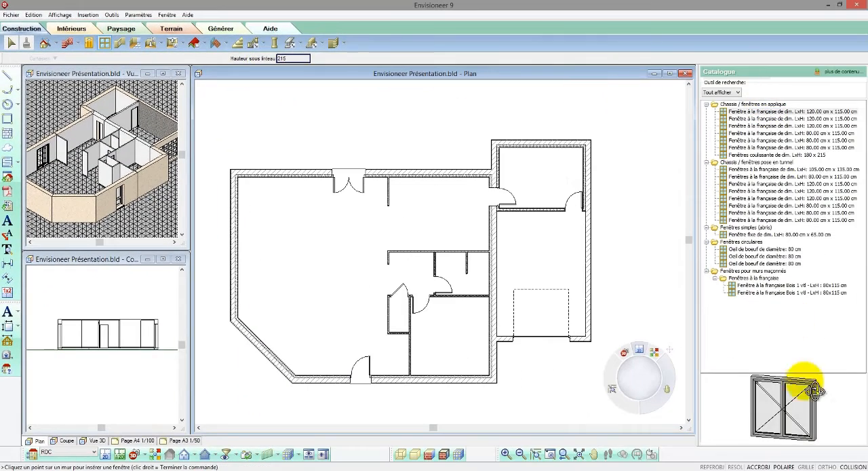
pyautogui.rightClick(446, 224)
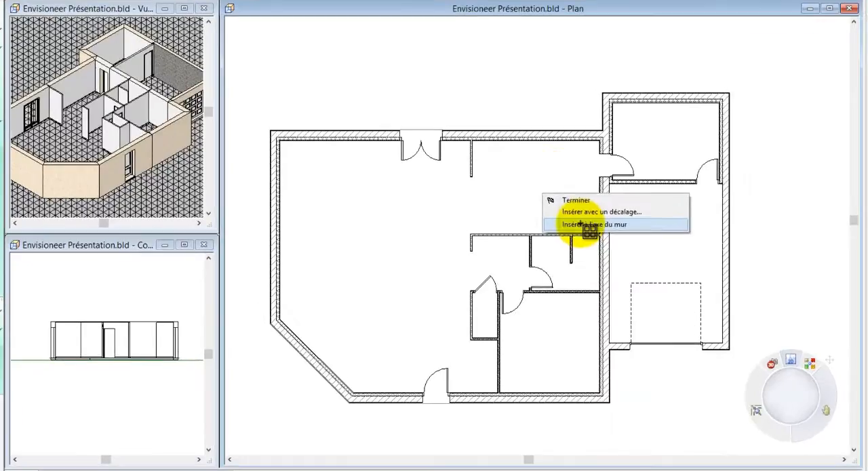
pyautogui.click(502, 236)
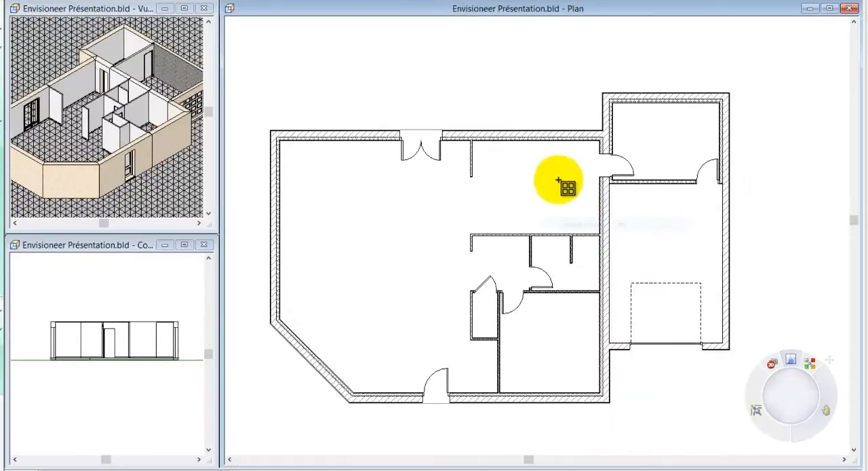
pyautogui.click(534, 139)
pyautogui.click(663, 100)
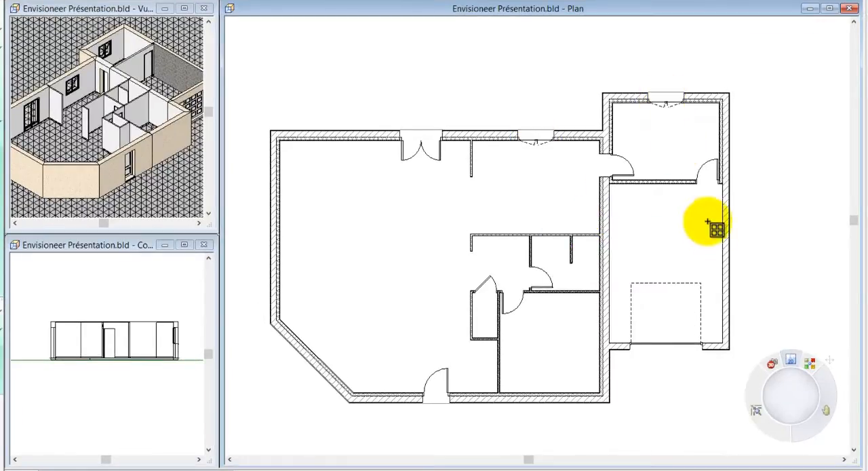
pyautogui.click(723, 261)
# Insert the same window three times along the house's lower wall, once on the diagonal wall and once on the left wall.
pyautogui.click(547, 393)
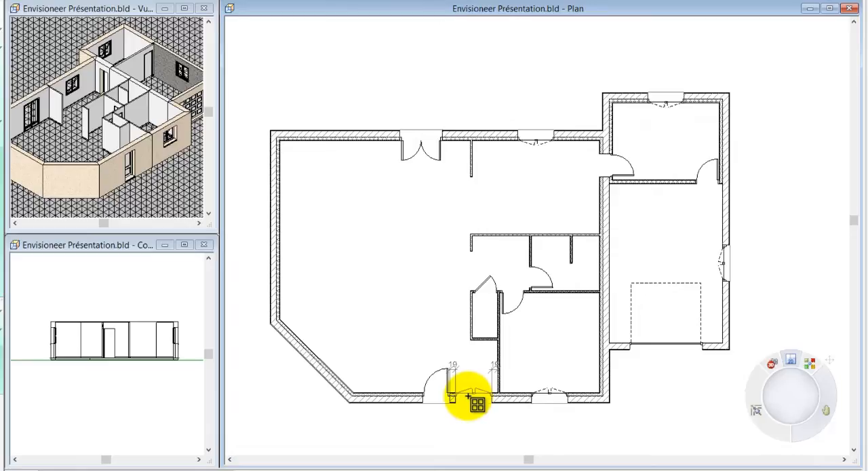
pyautogui.click(473, 398)
pyautogui.click(392, 397)
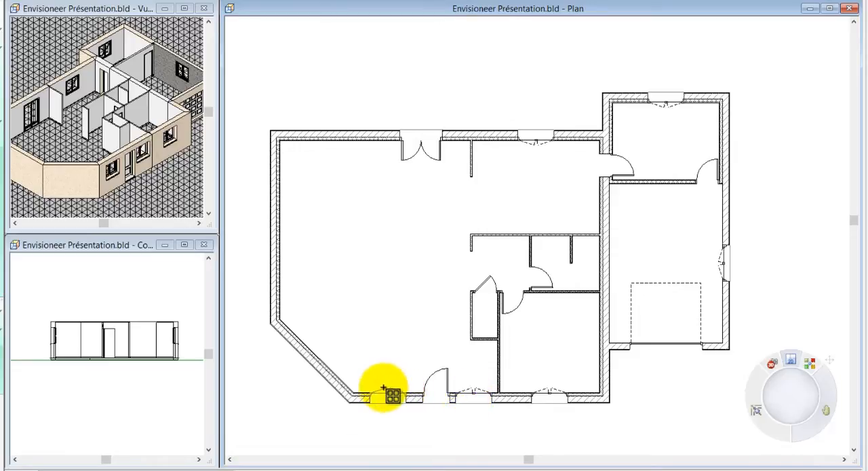
pyautogui.click(330, 367)
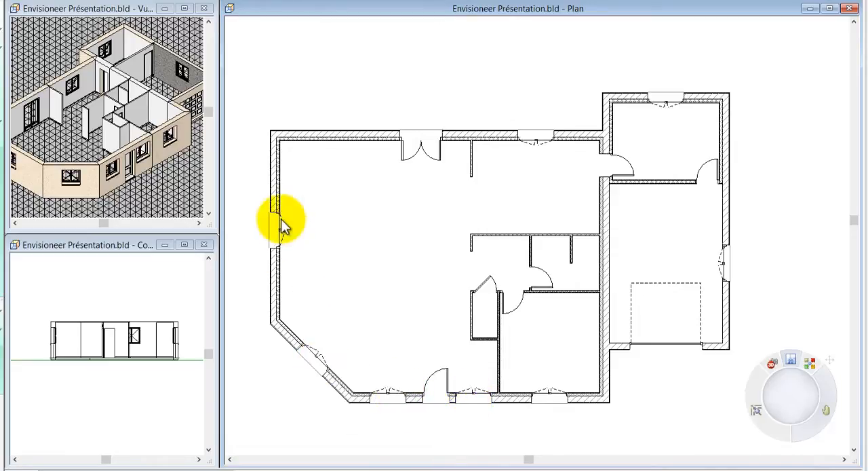
pyautogui.rightClick(284, 226)
pyautogui.click(294, 225)
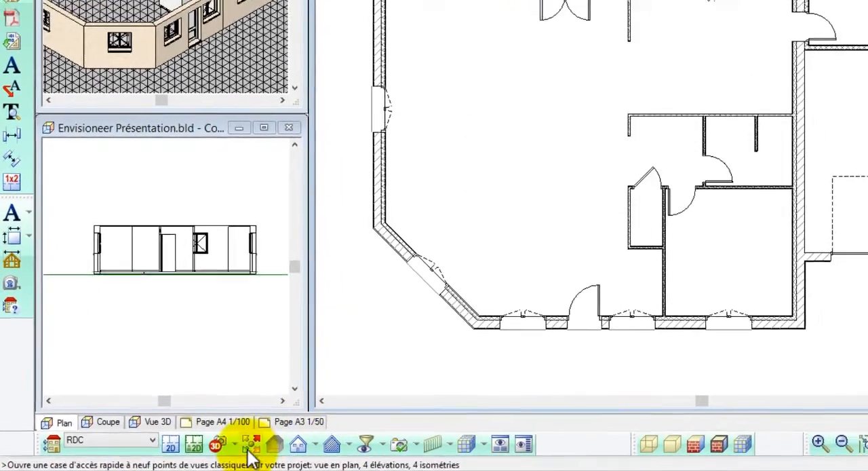
# Show the house in 3D from its cut-corner side, with edges and material patterns drawn.
pyautogui.click(251, 445)
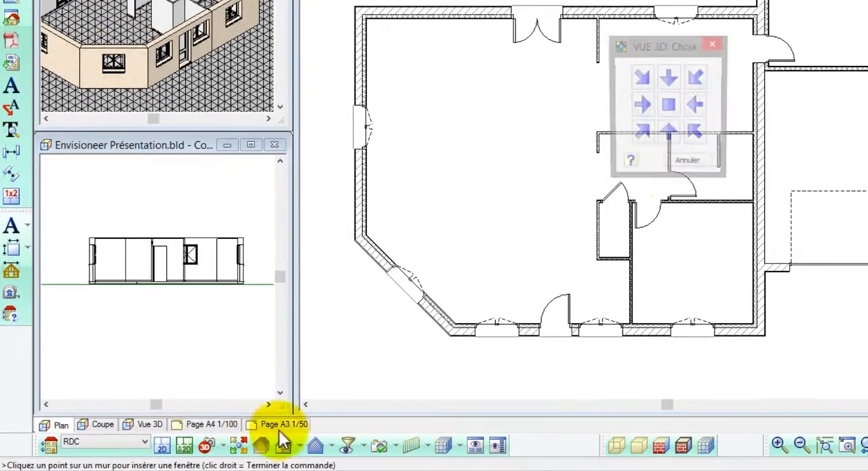
pyautogui.click(718, 94)
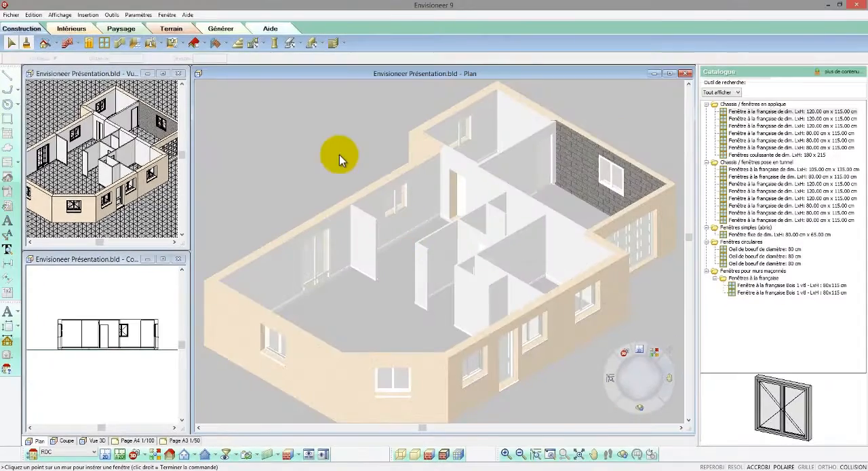
pyautogui.scroll(-2, 331, 144)
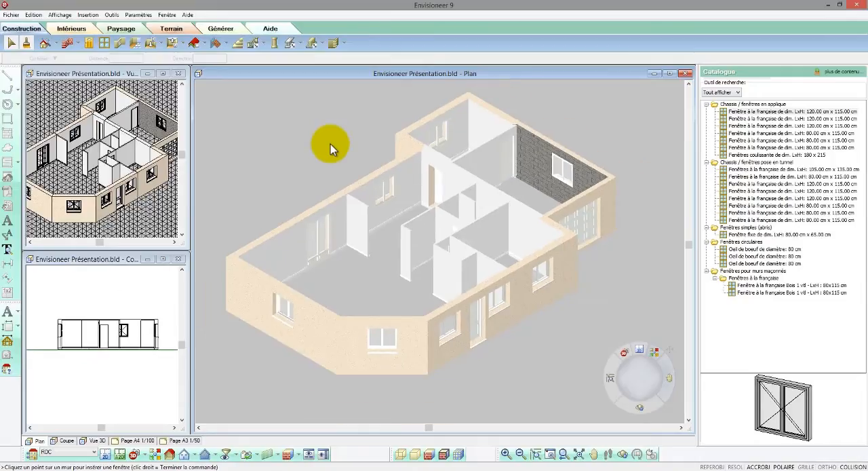
pyautogui.click(451, 455)
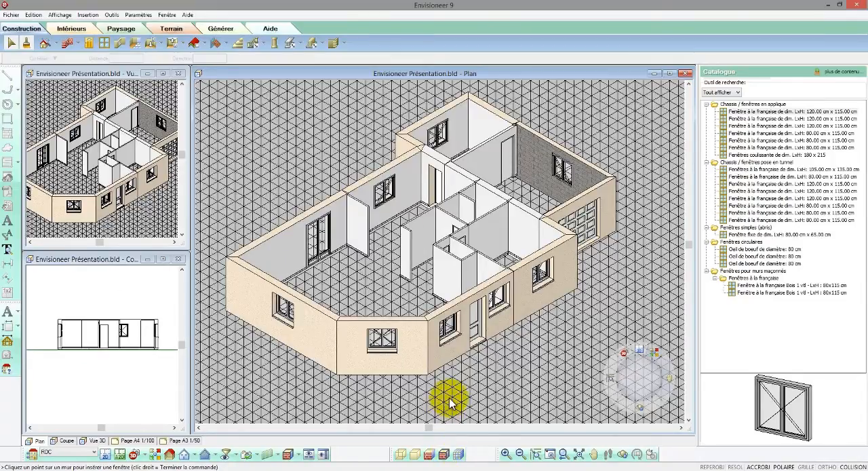
# Change the garage window to the à abattant type, 100 wide by 60 high with one horizontal pane, and name it automatically.
pyautogui.rightClick(562, 175)
pyautogui.click(568, 192)
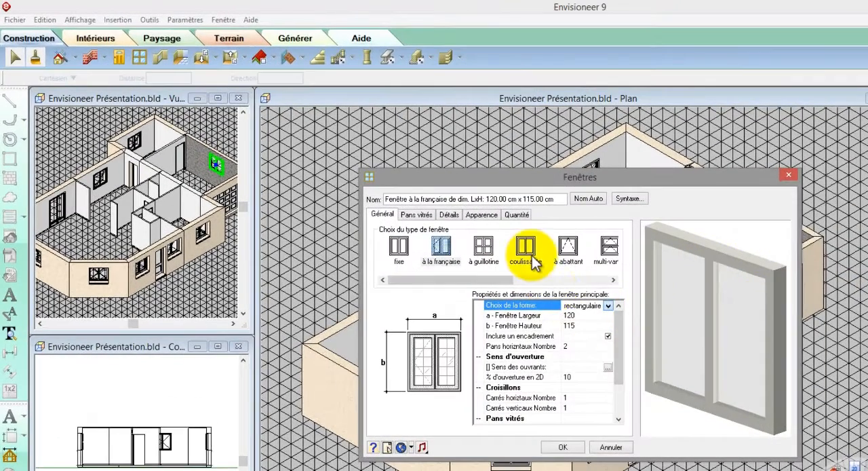
pyautogui.click(569, 251)
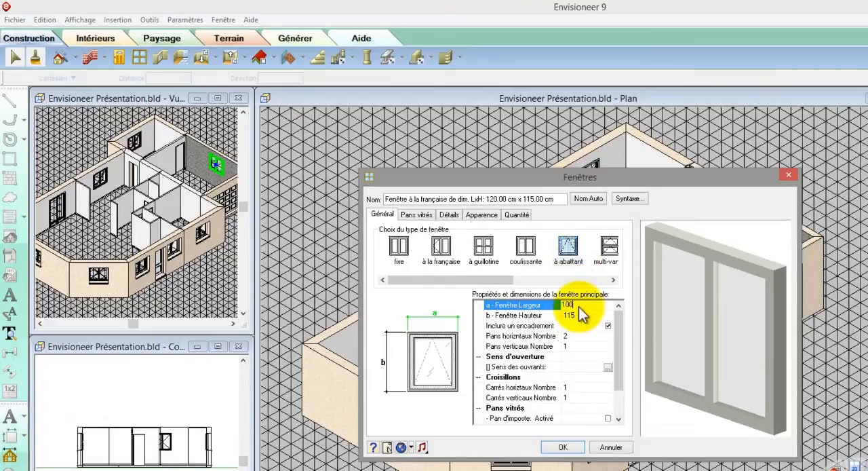
pyautogui.click(579, 316)
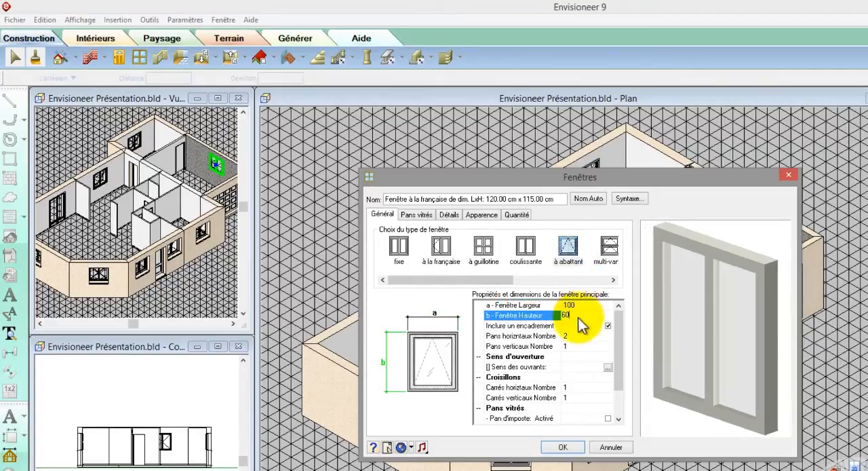
pyautogui.click(572, 335)
pyautogui.write('1')
pyautogui.click(576, 315)
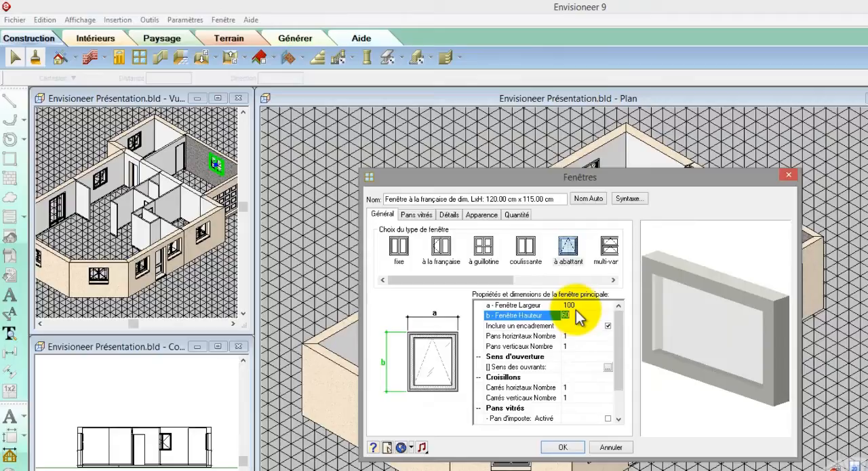
pyautogui.click(585, 199)
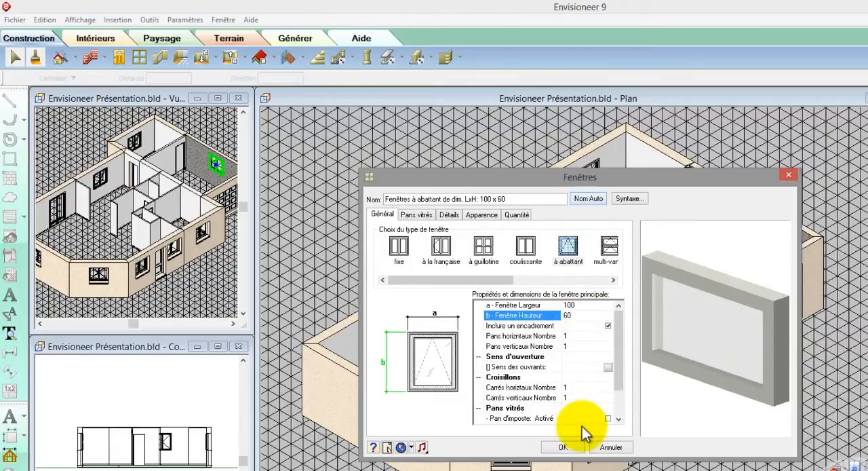
pyautogui.click(562, 448)
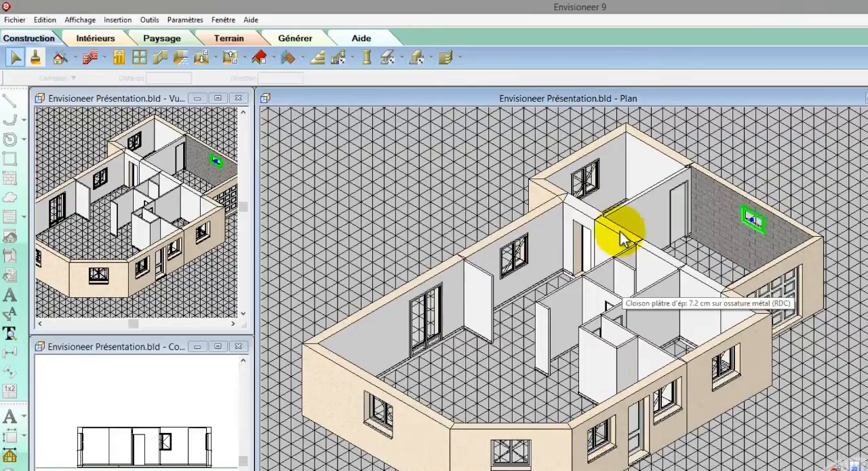
# Set the window of the room behind the garage to 110 wide by 105 high and update its name automatically.
pyautogui.click(594, 195)
pyautogui.rightClick(594, 195)
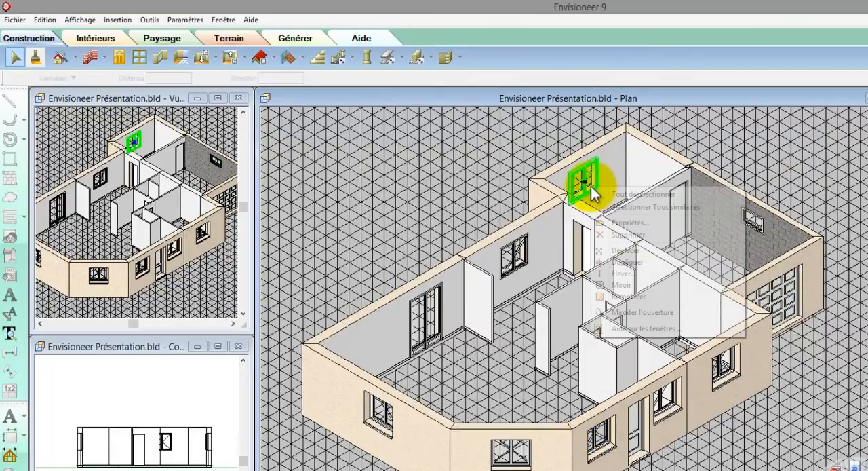
pyautogui.click(601, 224)
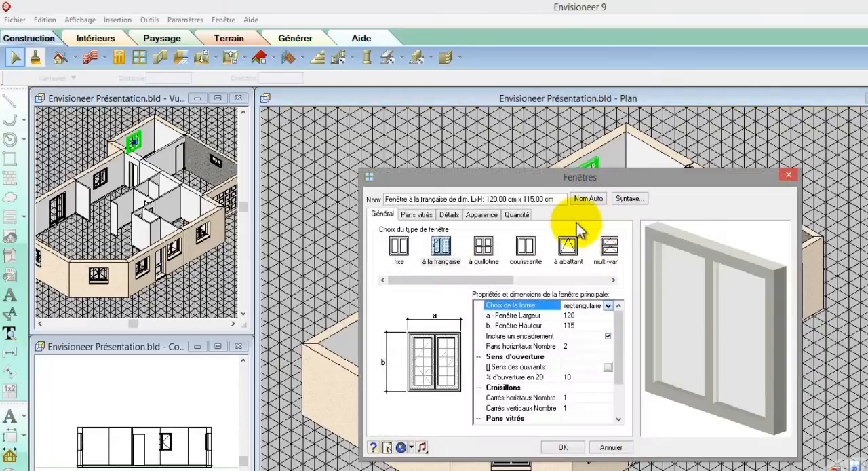
pyautogui.click(580, 316)
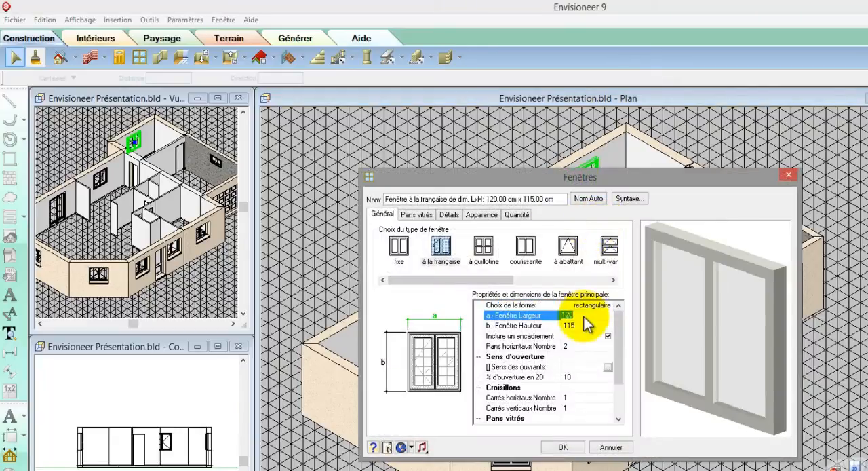
pyautogui.write('110')
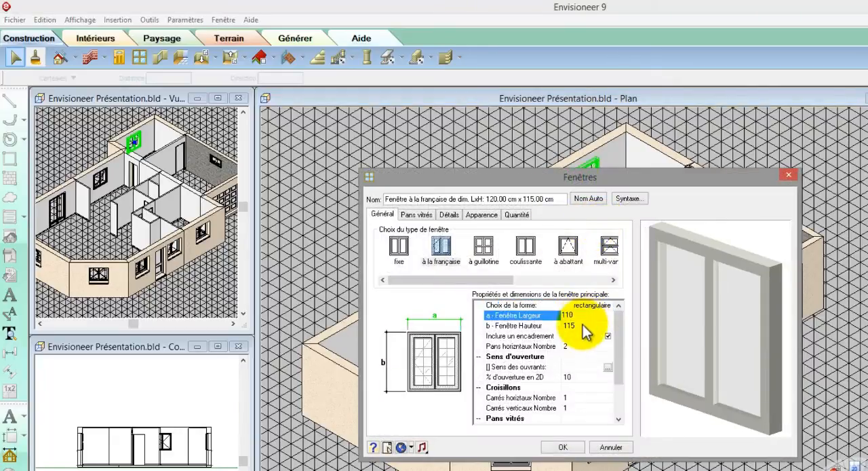
pyautogui.click(584, 324)
pyautogui.write('105')
pyautogui.click(579, 316)
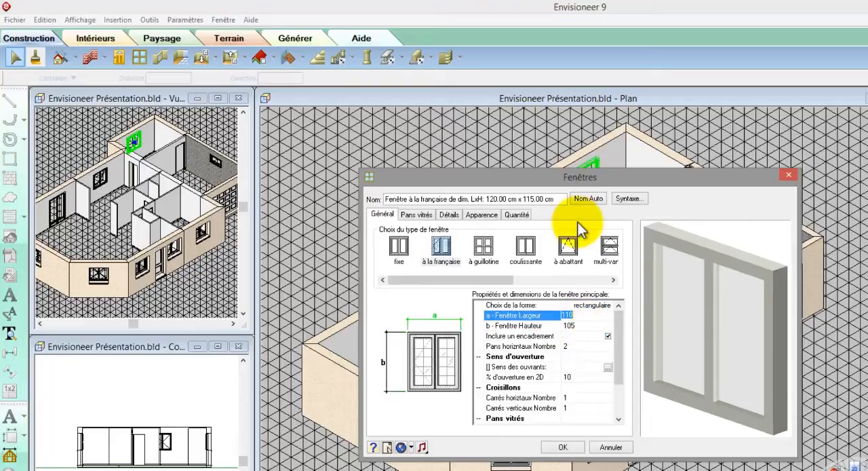
pyautogui.click(587, 198)
pyautogui.click(564, 447)
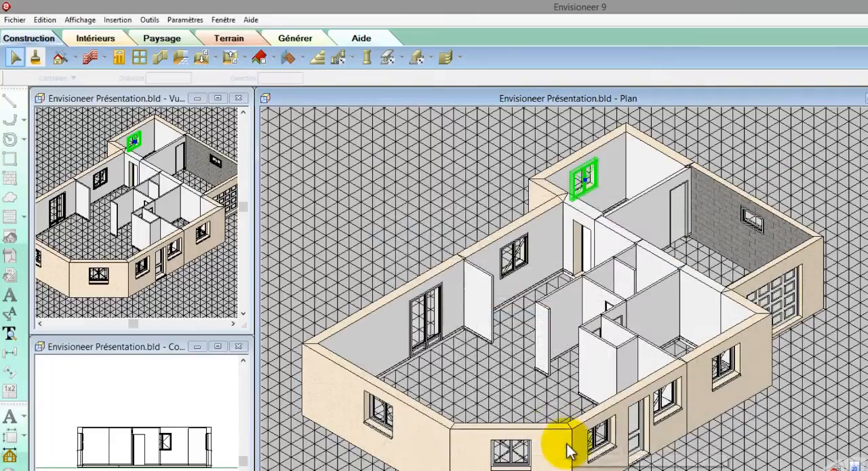
# Change the left-wall and diagonal-wall windows together to coulissante, 180 wide by 215 high, with an automatic name, and return to the 2D plan.
pyautogui.click(384, 426)
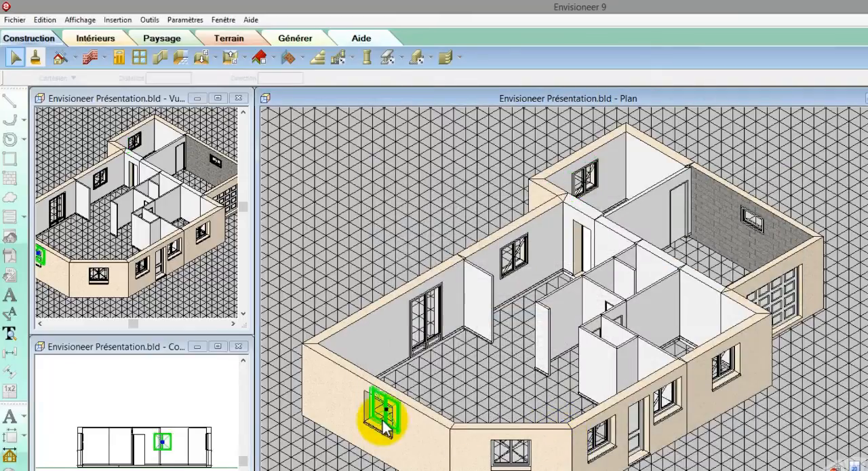
pyautogui.click(521, 460)
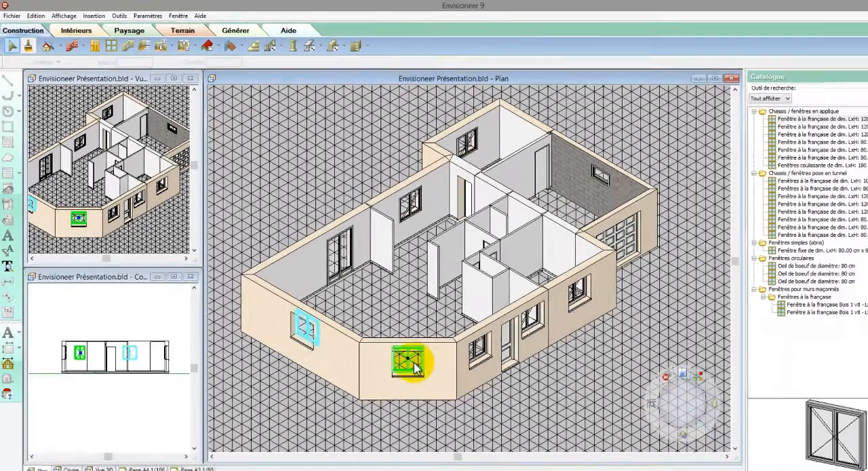
pyautogui.rightClick(518, 456)
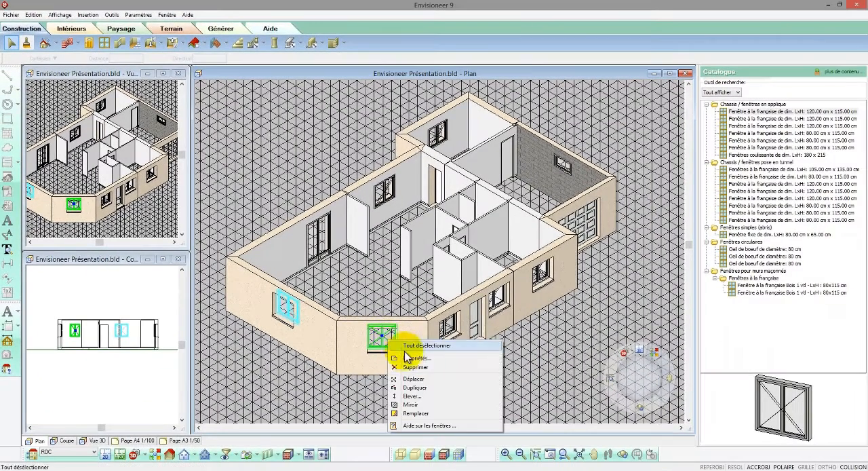
pyautogui.click(405, 357)
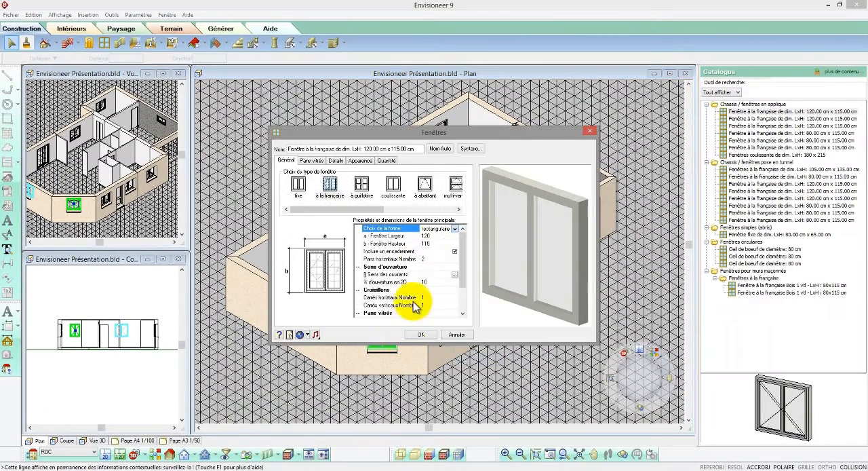
pyautogui.click(428, 237)
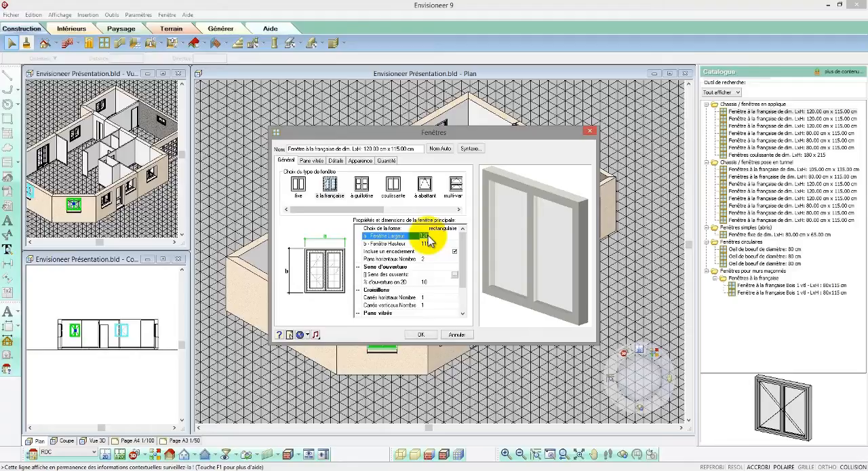
pyautogui.click(429, 245)
pyautogui.write('21')
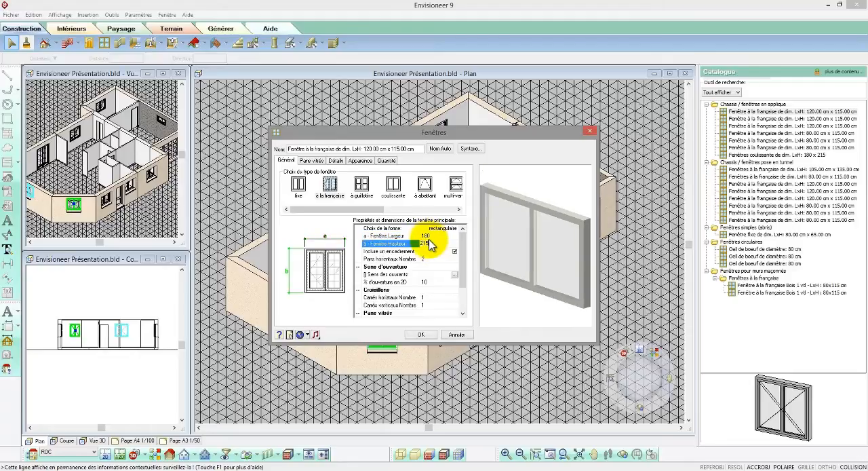
pyautogui.click(428, 236)
pyautogui.click(394, 183)
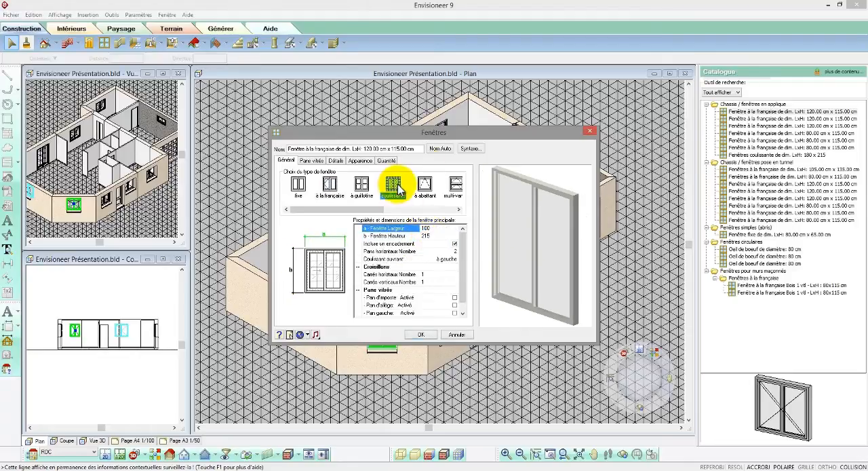
pyautogui.click(440, 148)
pyautogui.click(426, 334)
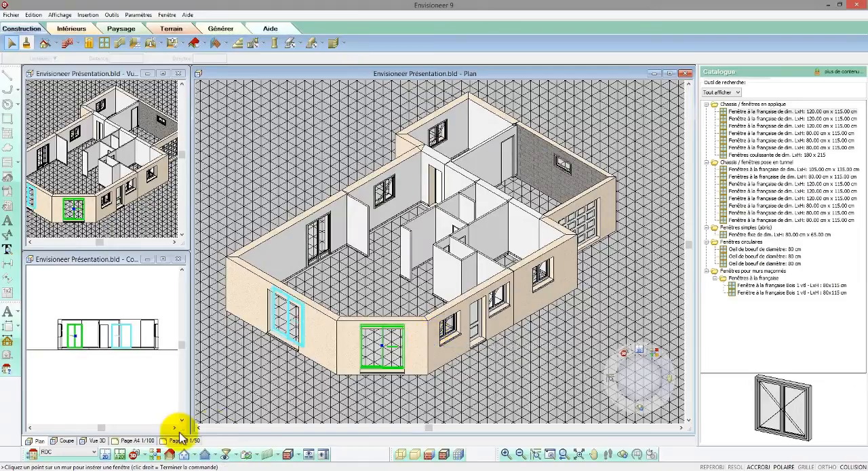
pyautogui.click(112, 454)
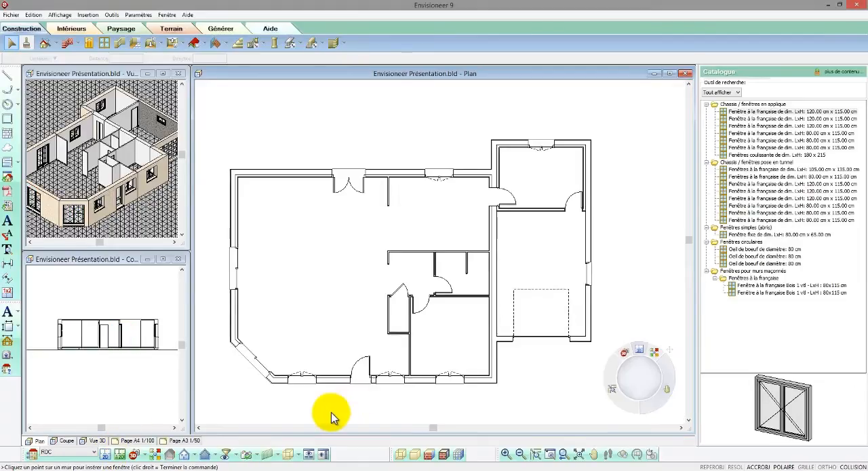
# Duplicate the left wall's sliding window further up the same wall and set its distance from the inside upper corner to 60.
pyautogui.scroll(3, 213, 329)
pyautogui.click(248, 252)
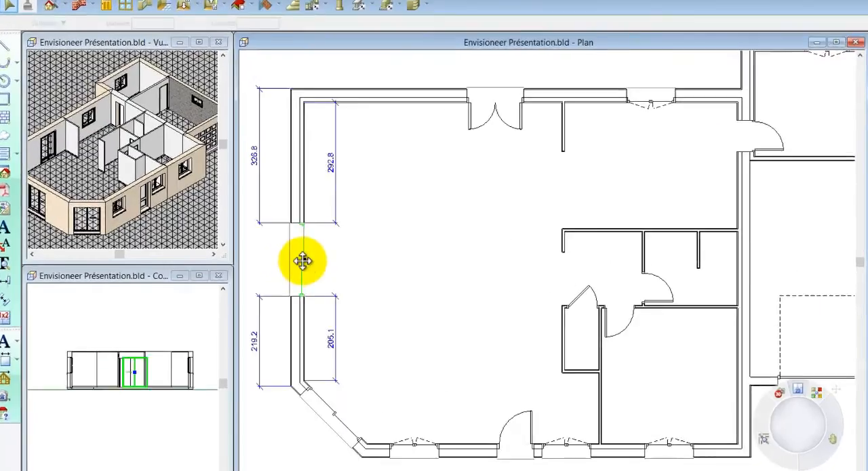
pyautogui.rightClick(245, 248)
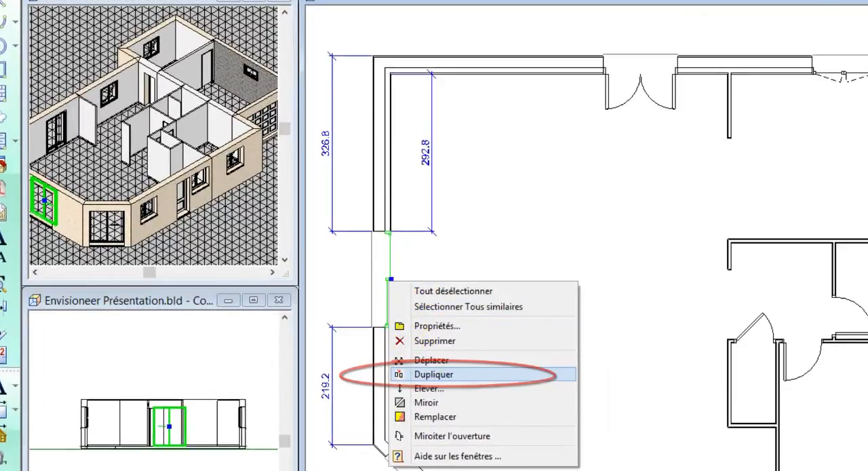
pyautogui.click(434, 374)
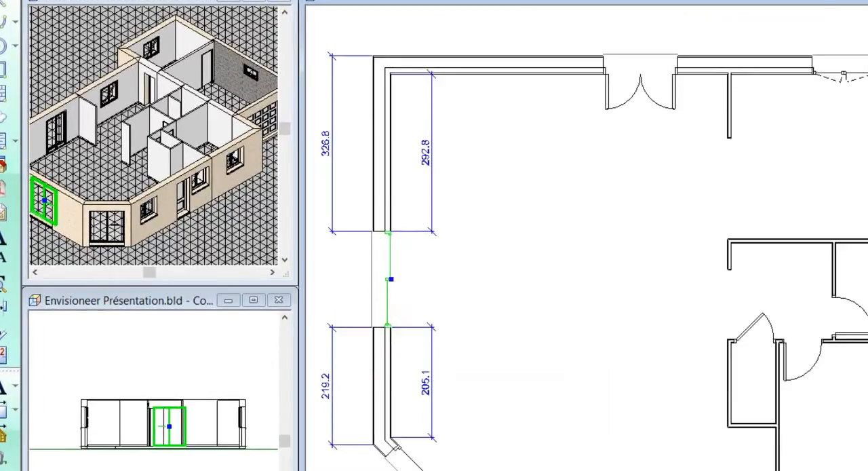
pyautogui.click(391, 175)
pyautogui.click(426, 100)
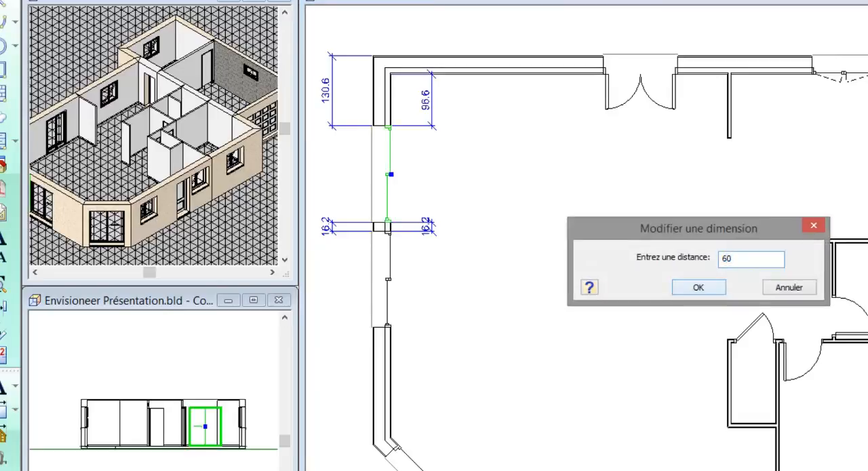
pyautogui.press('Return')
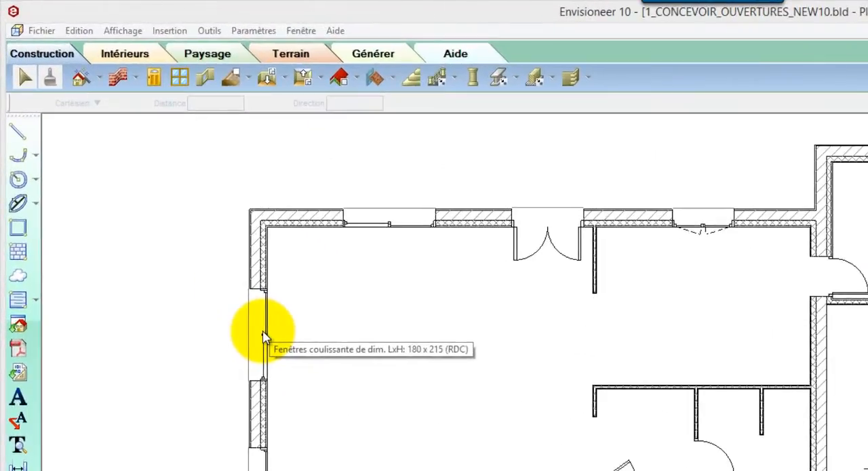
# Widen the left wall's upper sliding window toward the corner by its end grip, and stretch the French door slightly toward the neighbouring window.
pyautogui.click(264, 334)
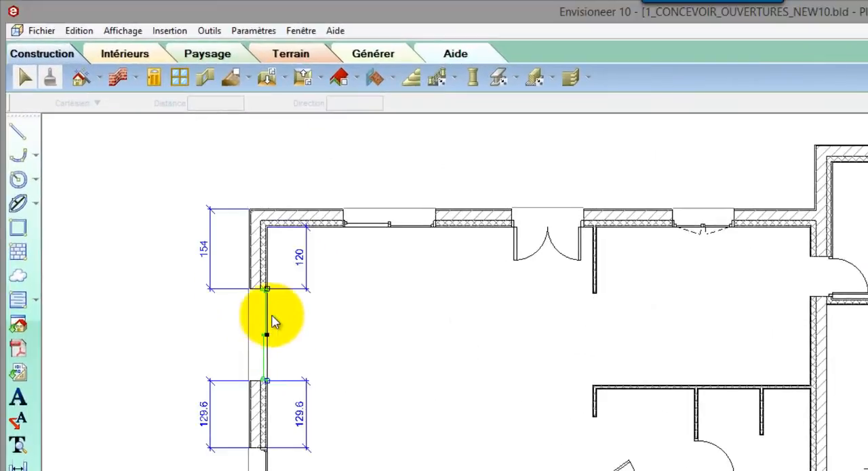
pyautogui.moveTo(267, 289); pyautogui.dragTo(266, 261)
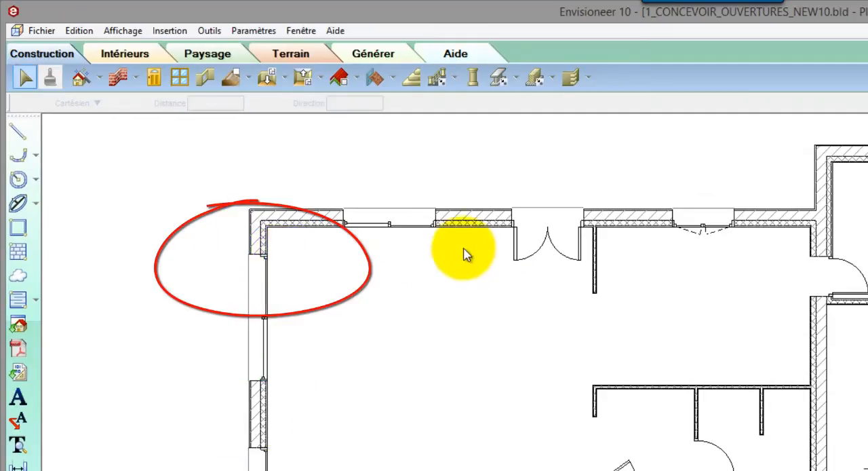
pyautogui.click(538, 235)
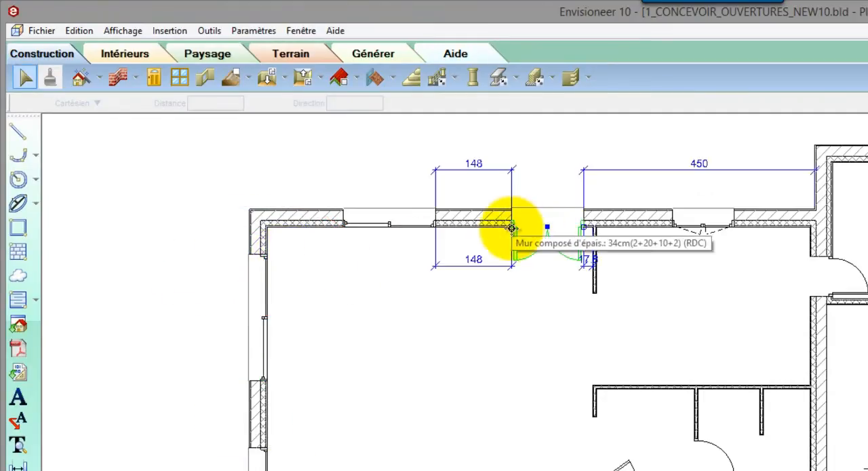
pyautogui.moveTo(513, 227)
pyautogui.mouseDown()
pyautogui.moveTo(435, 233)
pyautogui.moveTo(511, 235)
pyautogui.mouseUp()
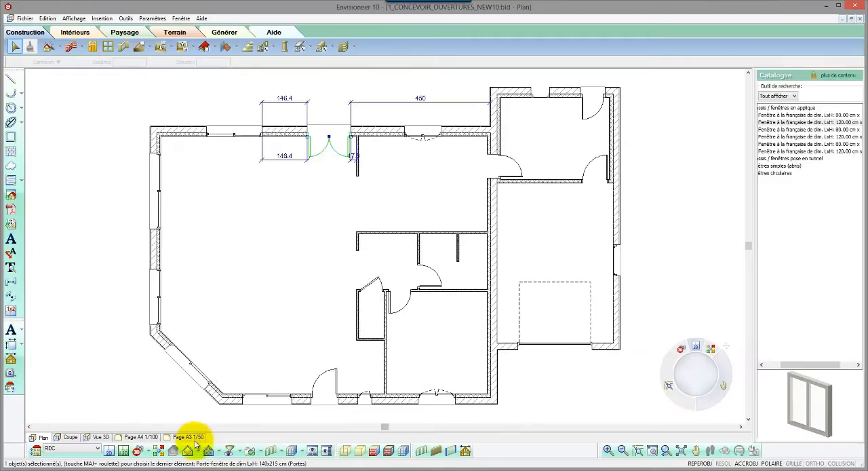
# Open the front façade elevation and stretch the sliding window beside the entrance door downward to a height of about 172.2.
pyautogui.click(197, 452)
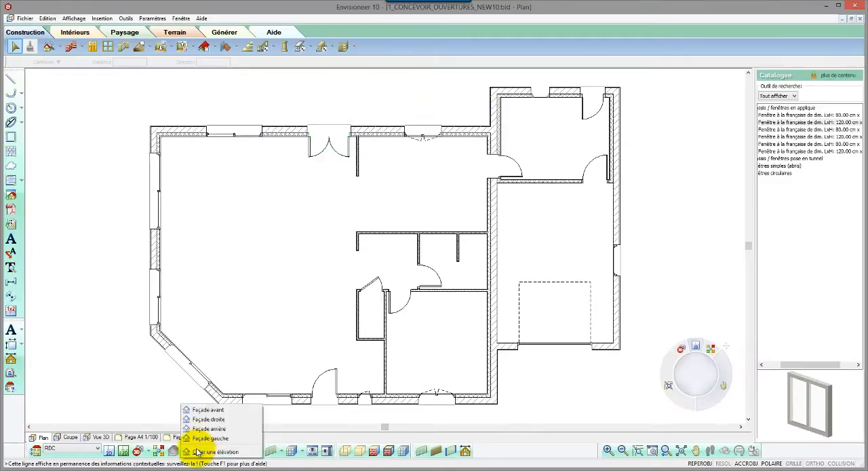
pyautogui.click(205, 411)
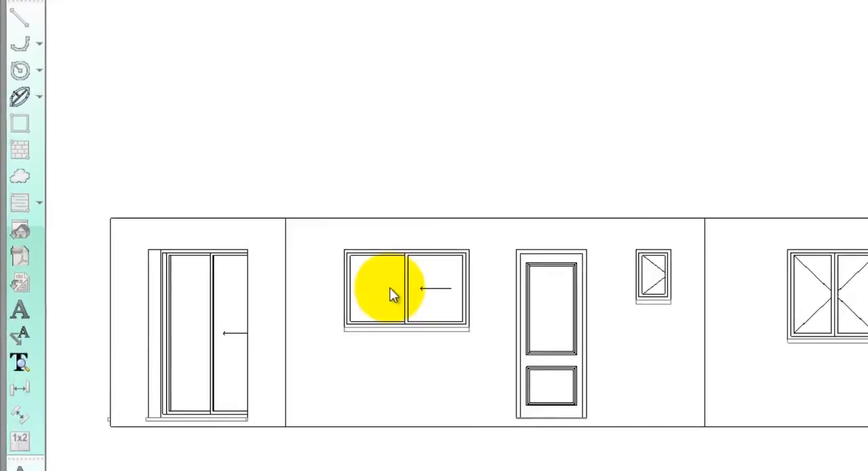
pyautogui.click(213, 218)
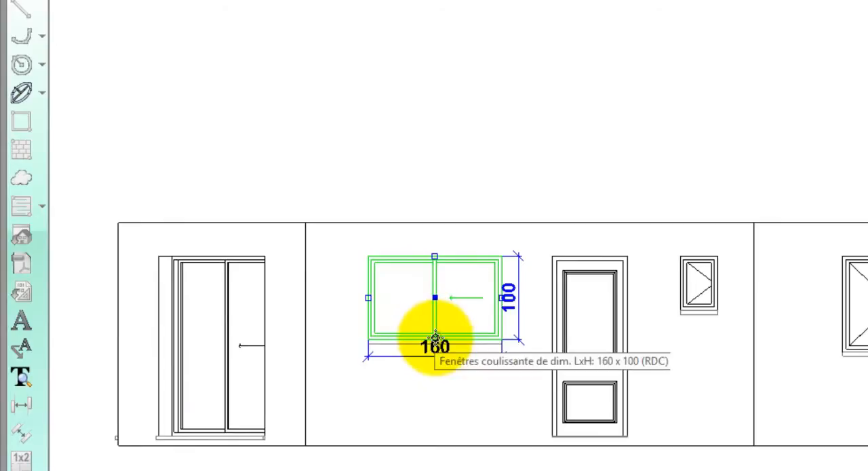
pyautogui.moveTo(435, 339); pyautogui.dragTo(435, 399)
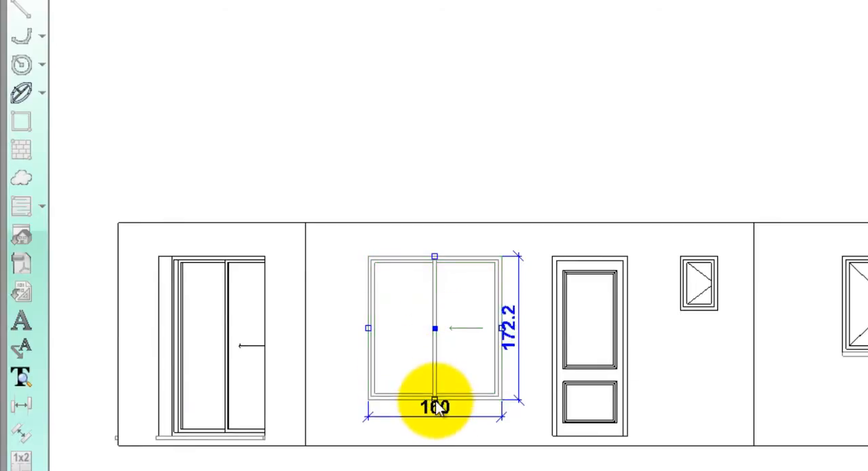
pyautogui.moveTo(433, 330); pyautogui.dragTo(462, 350)
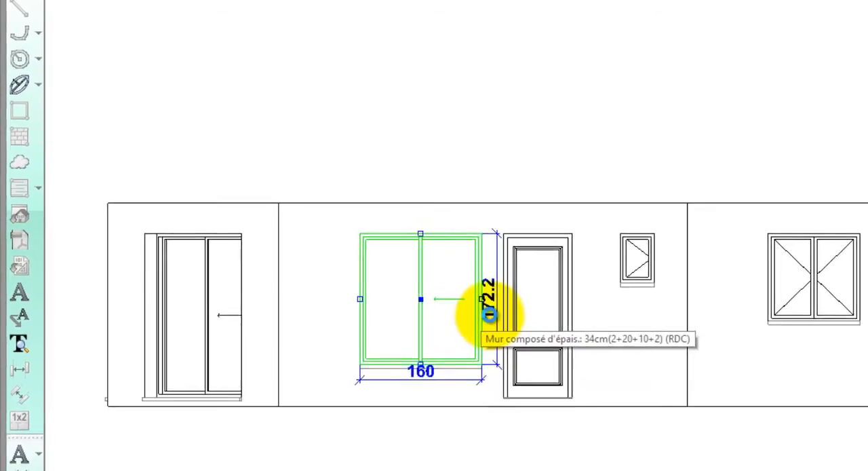
# Set the height of the sliding window beside the entrance door to 215 and its width to 170.
pyautogui.click(538, 345)
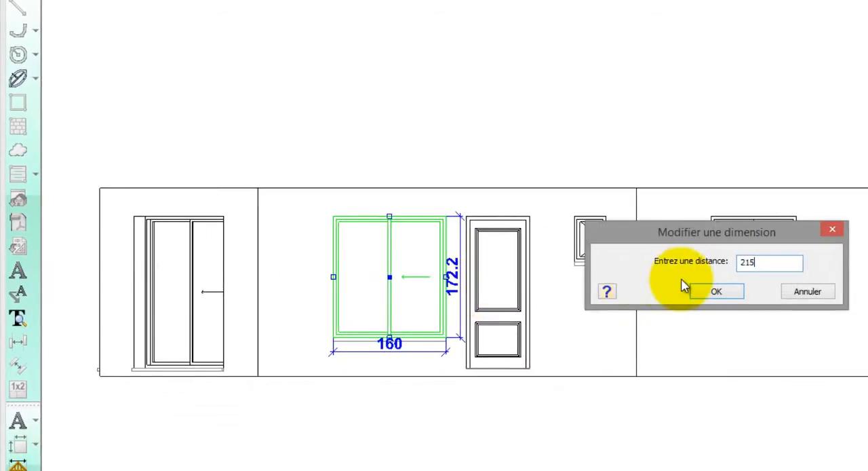
pyautogui.click(717, 291)
pyautogui.click(384, 384)
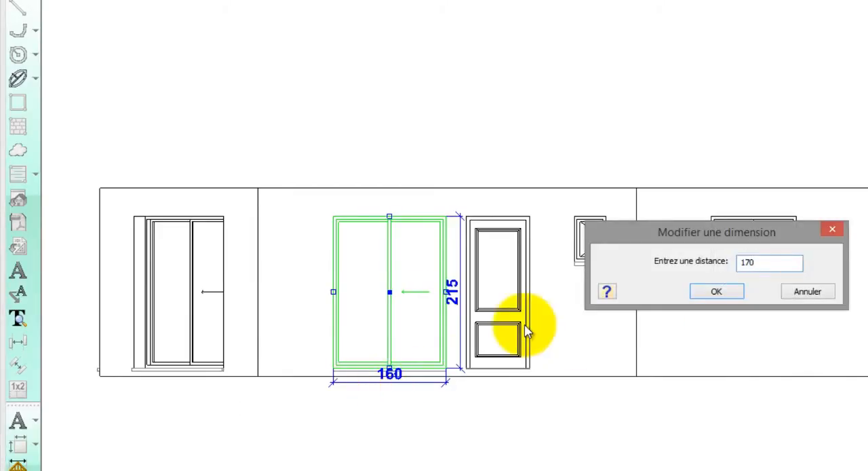
pyautogui.click(713, 291)
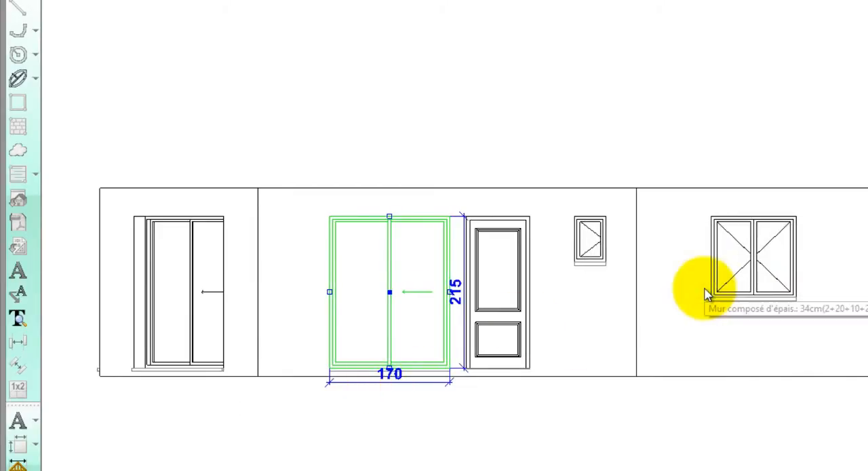
# Raise the sliding window beside the entrance door to a vertical level of 220 and set its height to 220.
pyautogui.rightClick(431, 282)
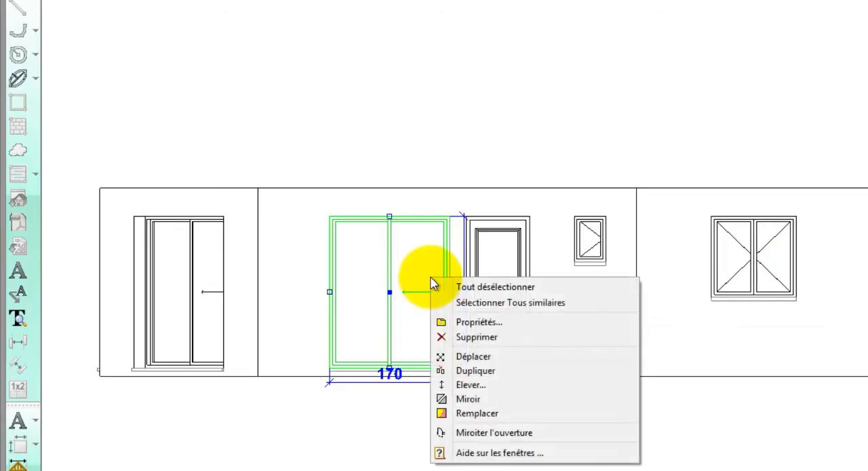
pyautogui.click(470, 385)
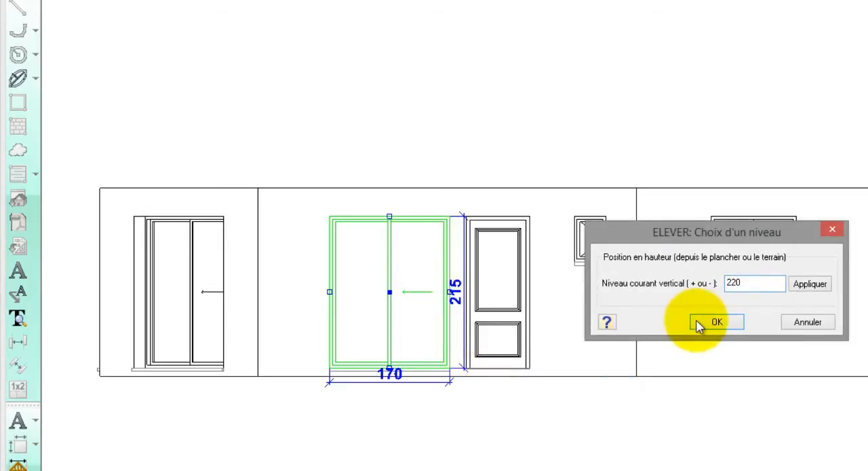
pyautogui.click(709, 322)
pyautogui.click(453, 302)
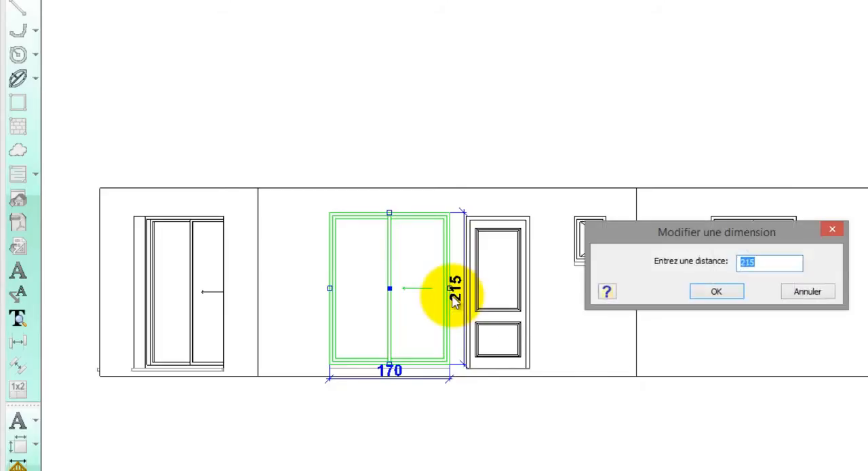
pyautogui.write('220')
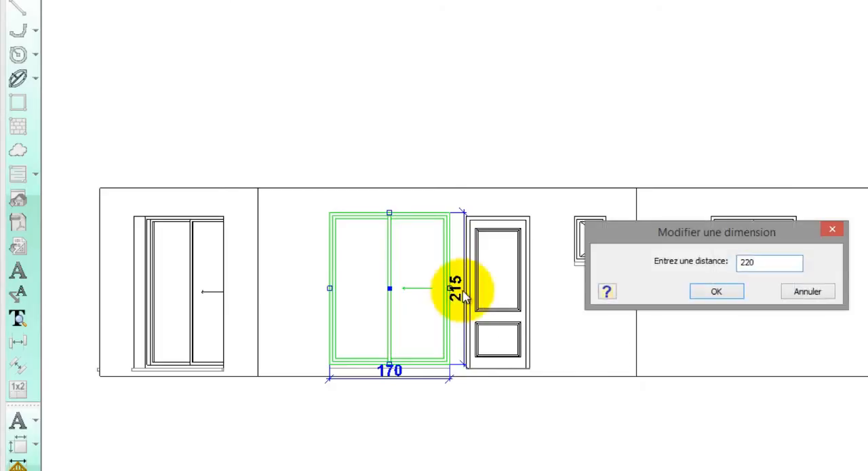
pyautogui.click(716, 291)
pyautogui.moveTo(388, 293); pyautogui.dragTo(368, 314)
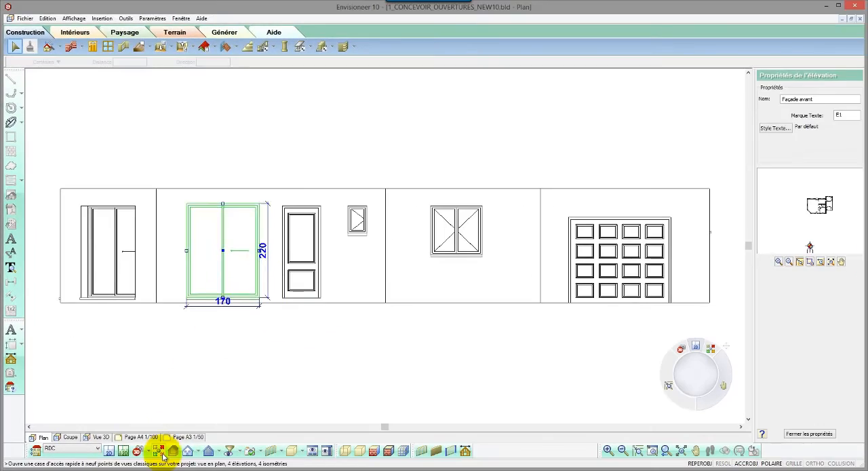
pyautogui.click(160, 452)
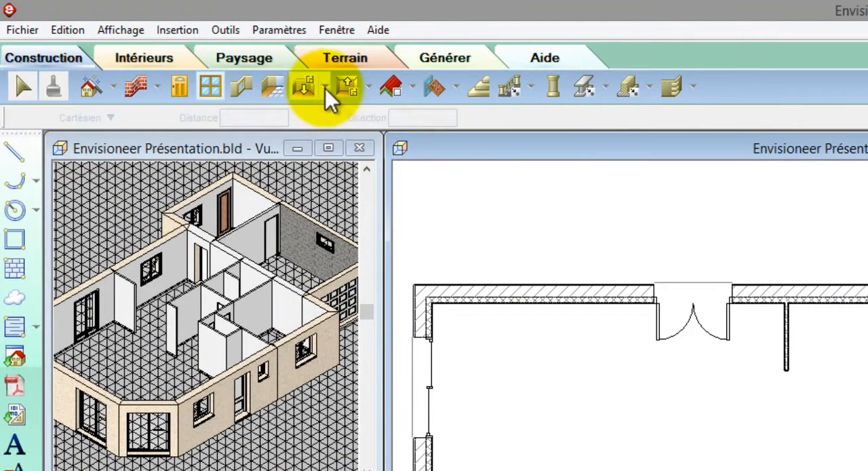
# Start the floor-by-room command (Plancher par pièce) and show the plan from above in material colours with visible edges.
pyautogui.click(326, 87)
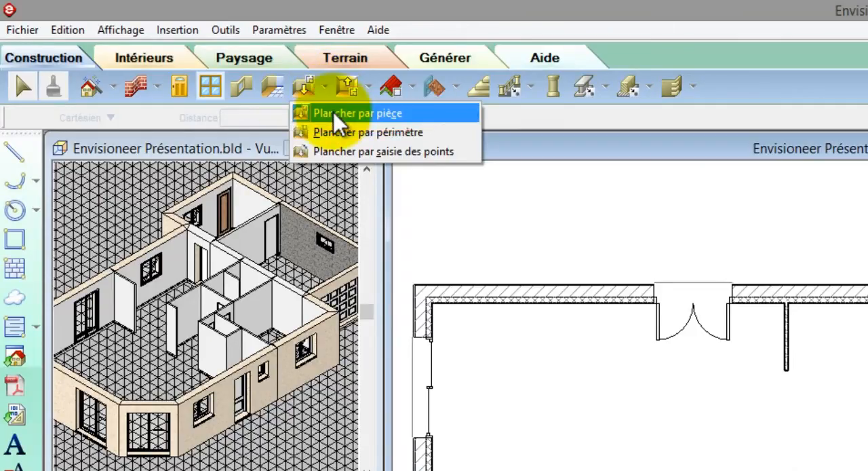
pyautogui.click(333, 112)
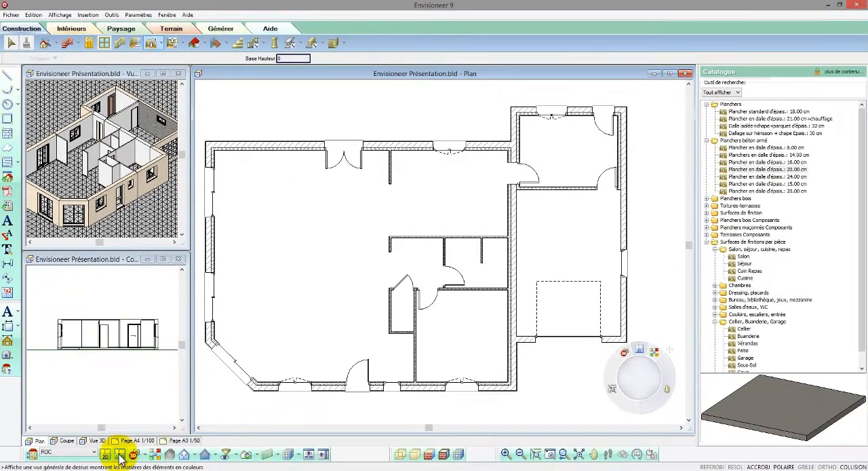
pyautogui.click(120, 455)
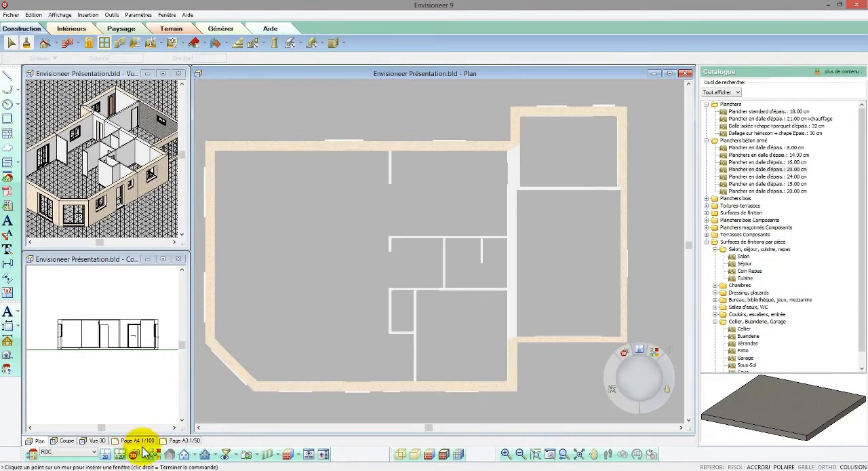
pyautogui.click(443, 454)
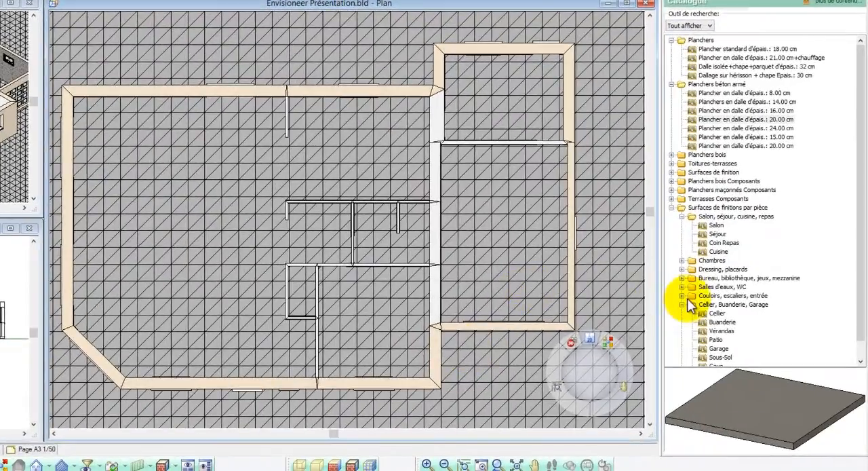
# Apply the Chambre room finish to the large room at the bottom, beside the garage.
pyautogui.doubleClick(689, 305)
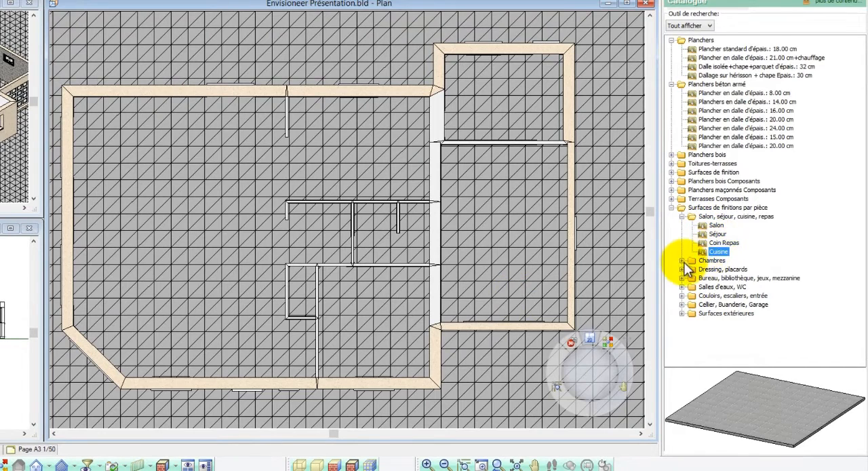
pyautogui.doubleClick(711, 261)
pyautogui.moveTo(713, 271); pyautogui.dragTo(414, 295)
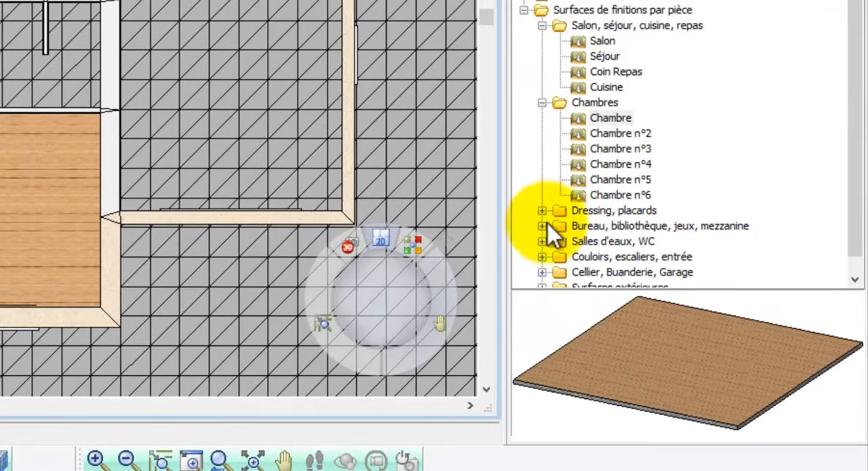
# Apply the Salle de bains finish to the room above the bedroom and the W.C. finish to the small room beside the bedroom.
pyautogui.doubleClick(551, 241)
pyautogui.moveTo(601, 181); pyautogui.dragTo(421, 253)
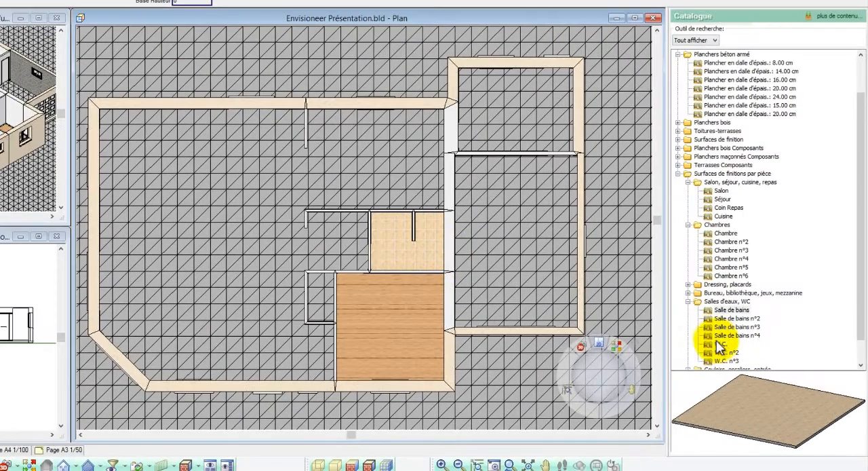
pyautogui.moveTo(715, 340); pyautogui.dragTo(330, 299)
pyautogui.click(687, 302)
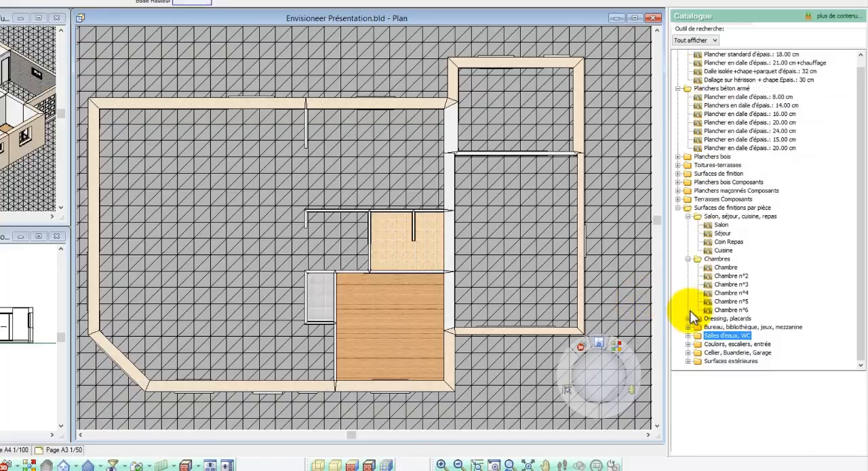
# Apply the Cellier finish to the room behind the garage and the Garage finish to the garage.
pyautogui.click(689, 353)
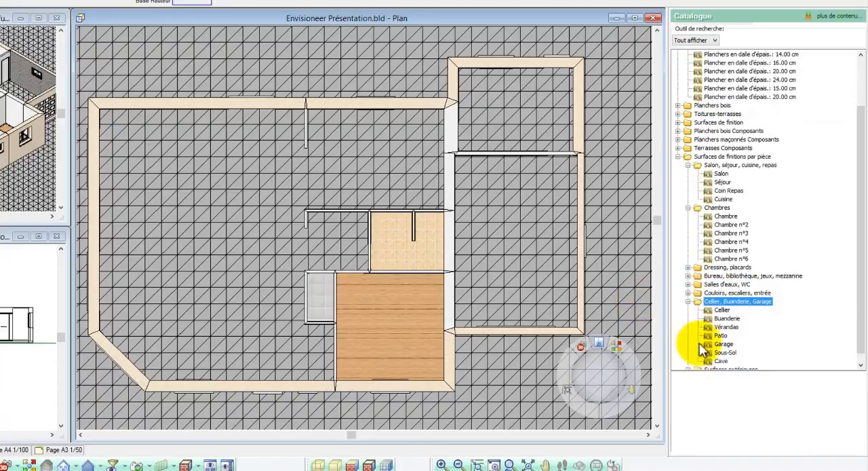
pyautogui.moveTo(722, 310); pyautogui.dragTo(533, 144)
pyautogui.click(724, 344)
pyautogui.moveTo(723, 344); pyautogui.dragTo(543, 238)
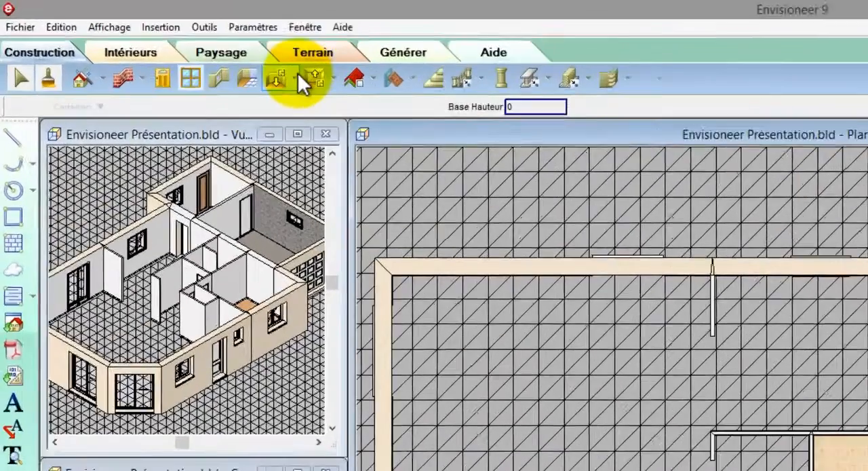
# Lay the Salon finish by entering points (Plancher par saisie des points) around the large living area, leaving out the entrance corner beside the bedroom.
pyautogui.click(159, 45)
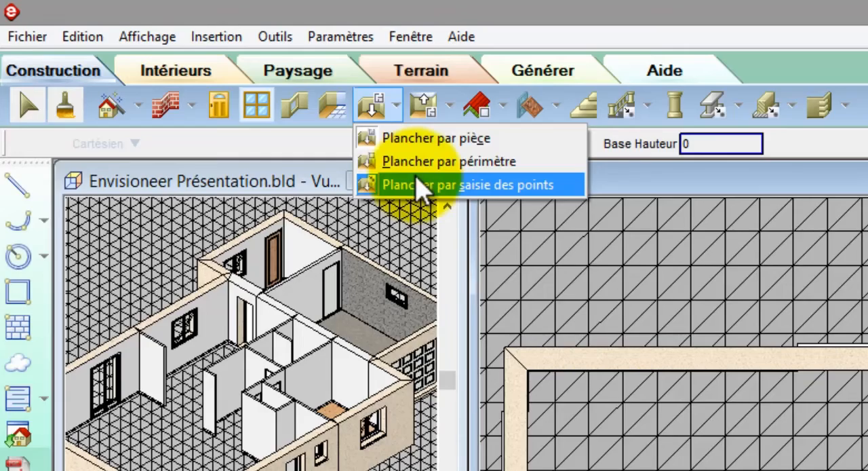
pyautogui.click(418, 184)
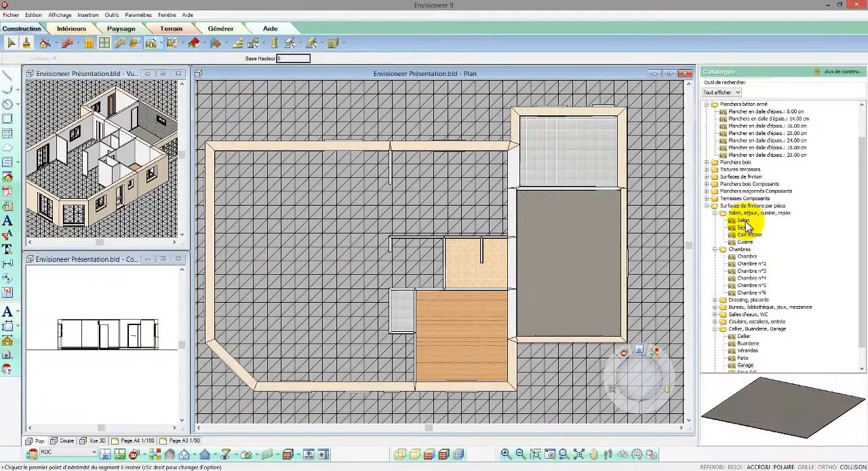
pyautogui.click(744, 220)
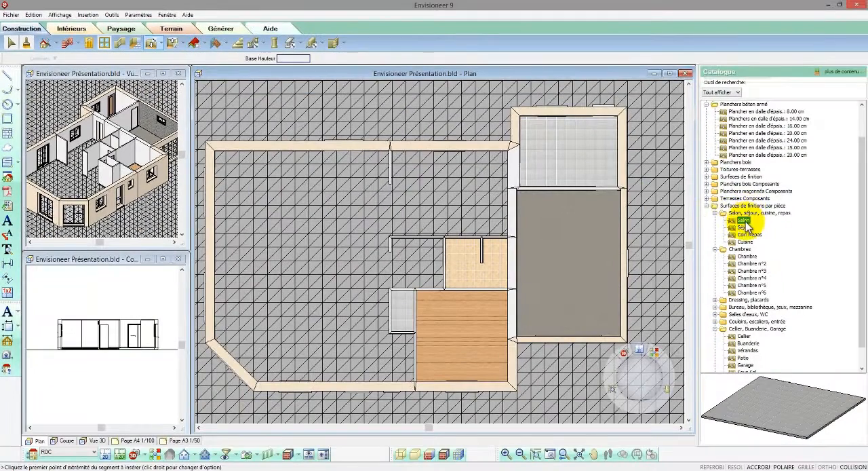
pyautogui.click(215, 151)
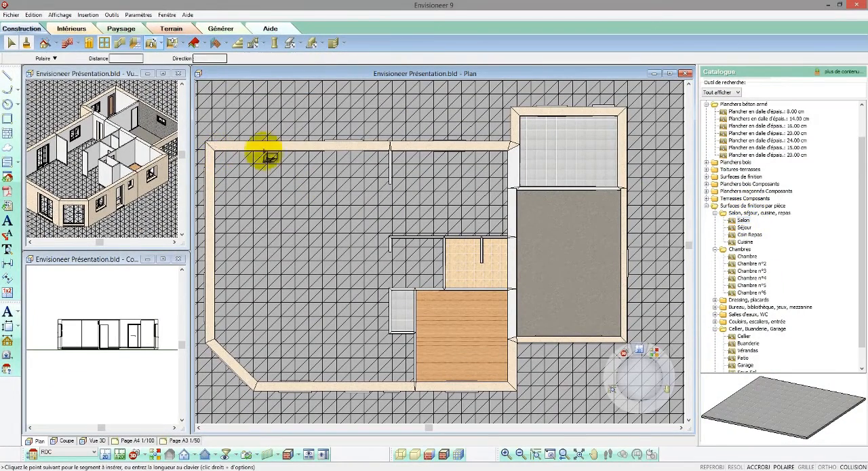
pyautogui.click(390, 152)
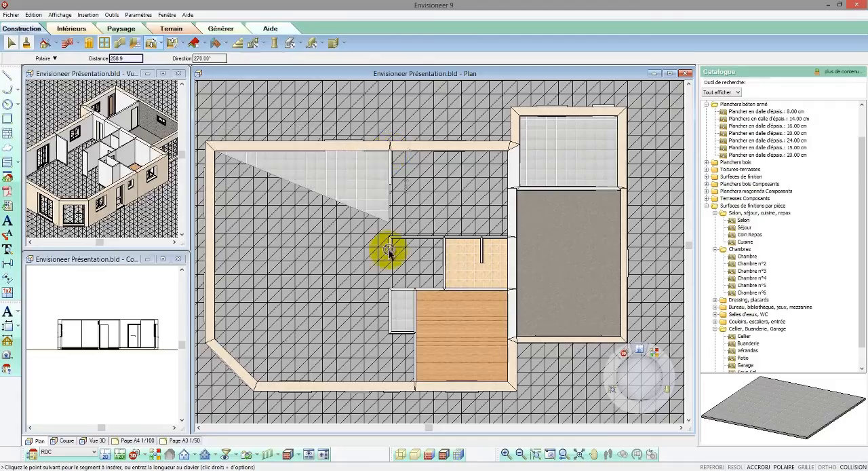
pyautogui.click(390, 334)
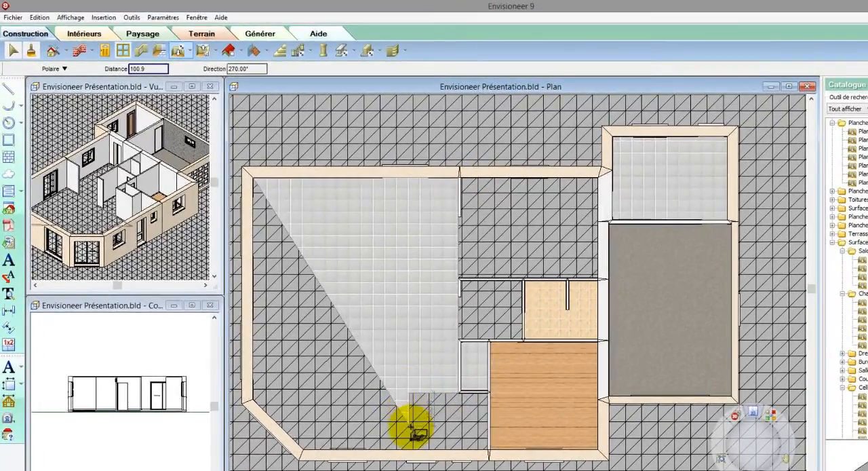
pyautogui.click(410, 448)
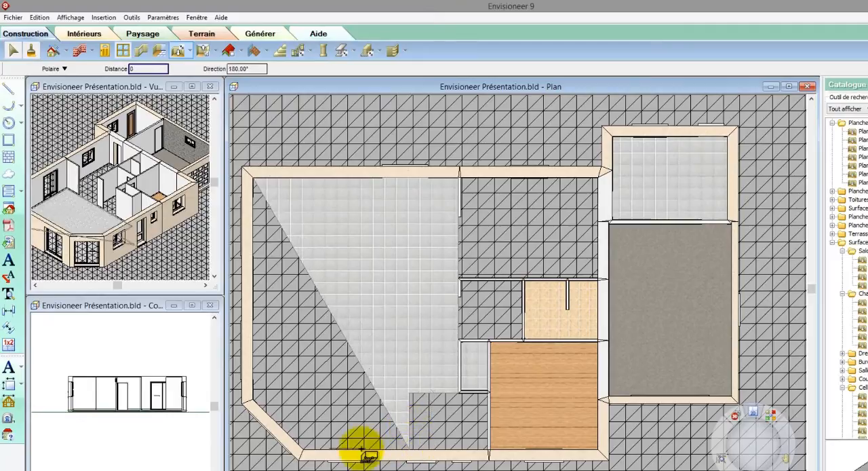
pyautogui.click(304, 453)
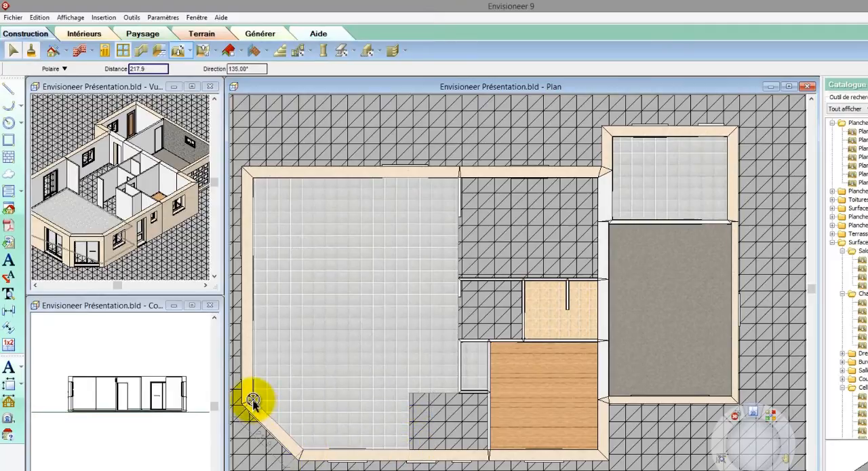
pyautogui.rightClick(251, 401)
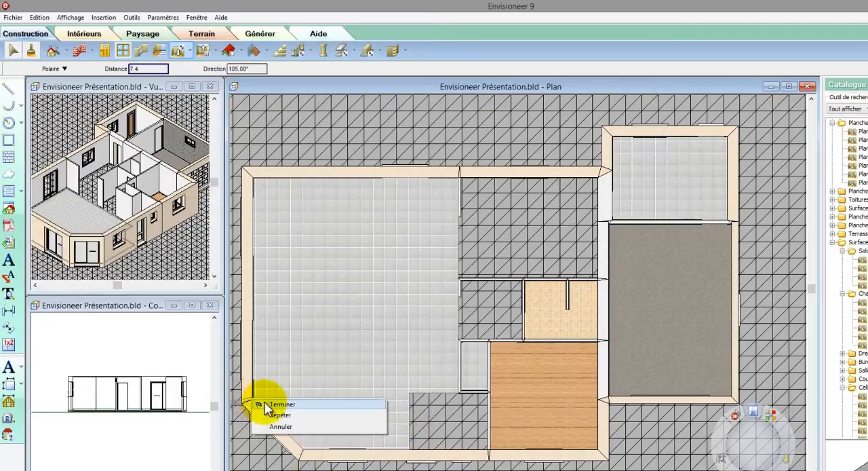
pyautogui.click(266, 405)
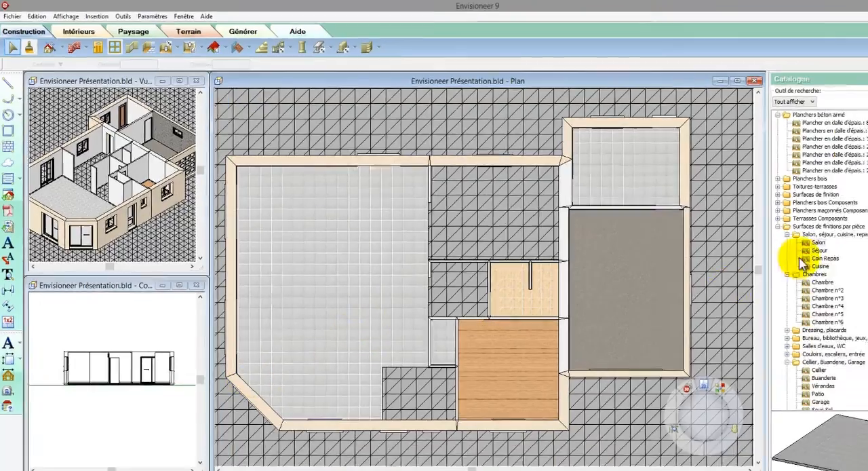
# Lay the Cuisine finish by entering points around the open area between the living room and the cellier.
pyautogui.click(756, 247)
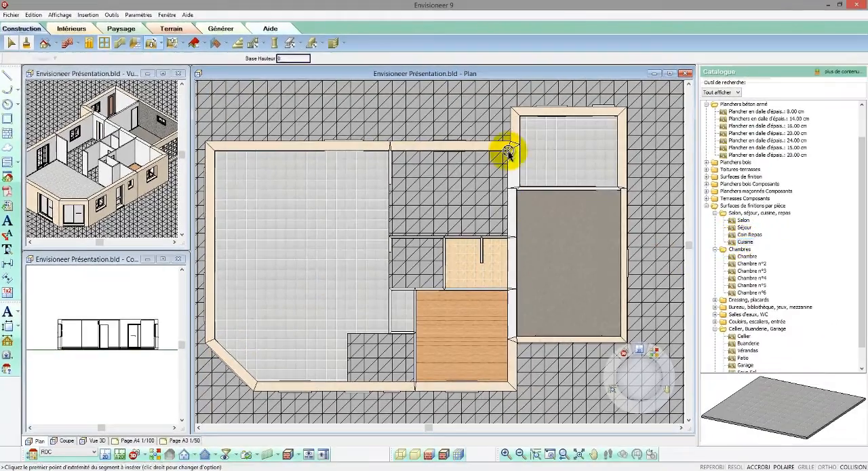
pyautogui.click(509, 152)
pyautogui.click(506, 235)
pyautogui.click(389, 236)
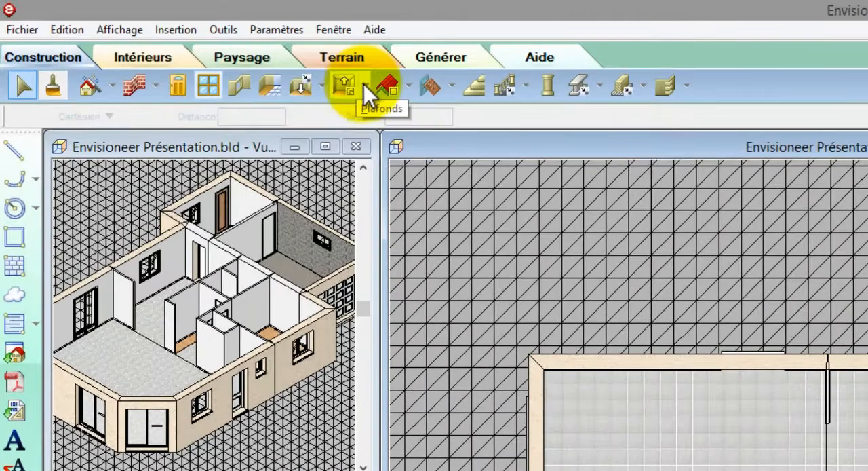
# Start a ceiling by entering points (Plafond par saisie des points), with the 2D plan view displayed and the 1.30 cm flat ceiling chosen.
pyautogui.click(364, 85)
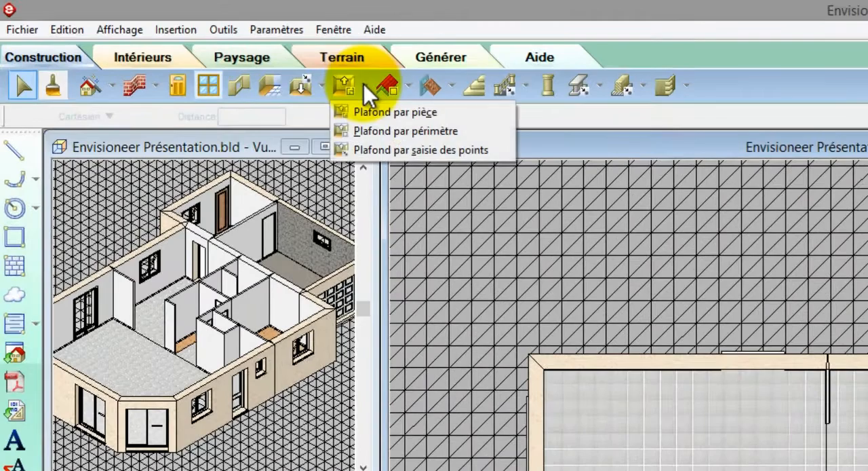
pyautogui.click(383, 146)
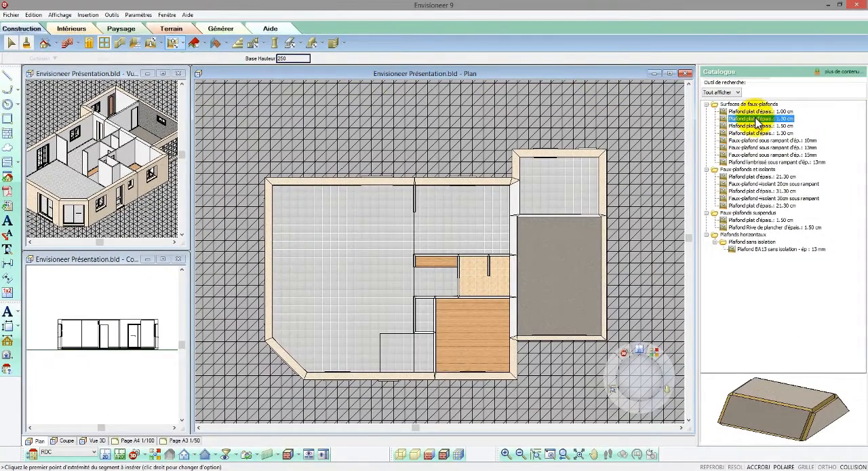
pyautogui.click(107, 455)
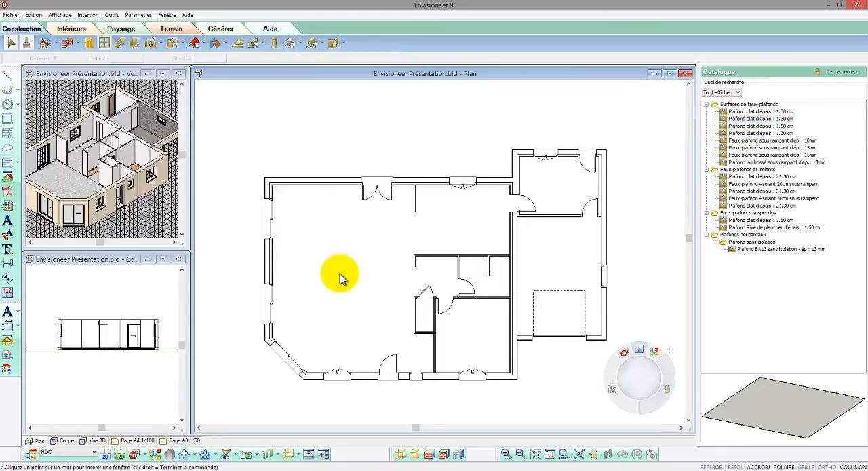
pyautogui.click(728, 119)
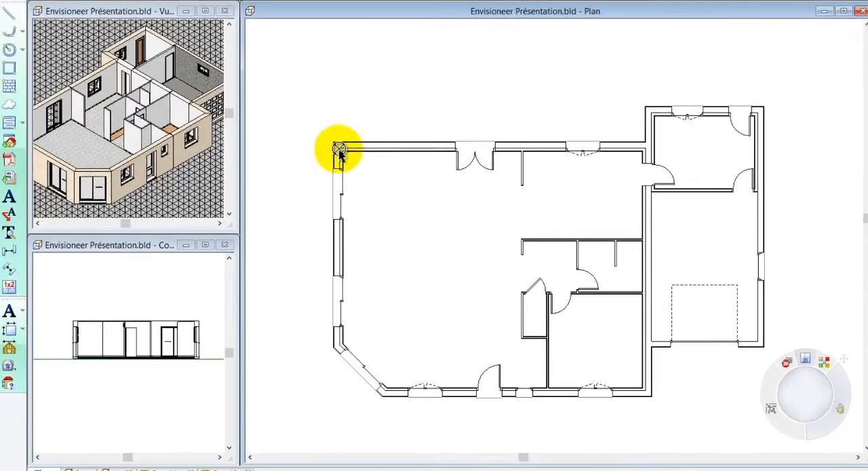
# Trace the ceiling outline over the main house along its outer walls, following the angled corner, and finish it.
pyautogui.click(339, 151)
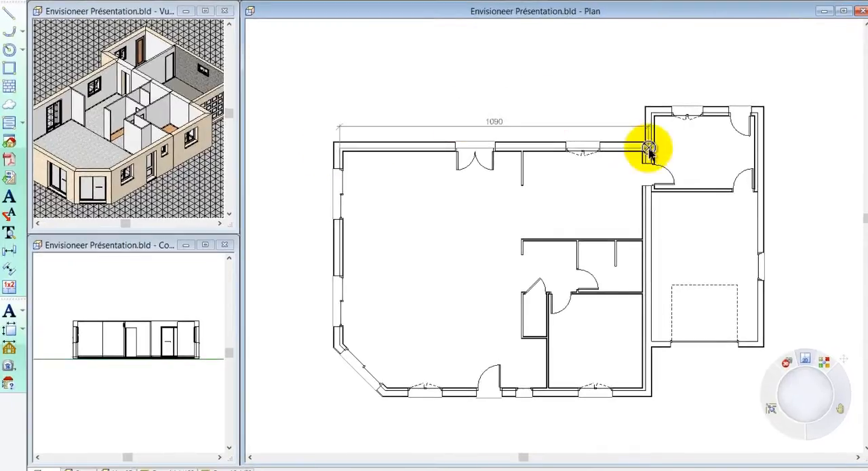
pyautogui.click(646, 394)
pyautogui.scroll(3, 344, 407)
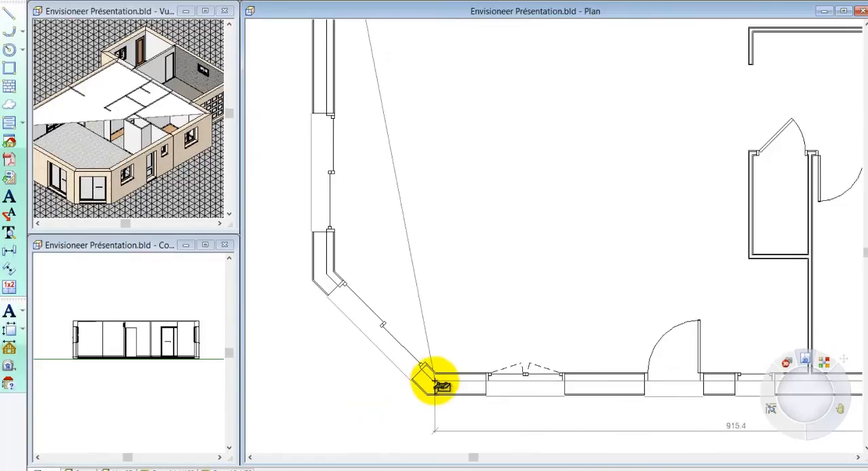
pyautogui.click(434, 384)
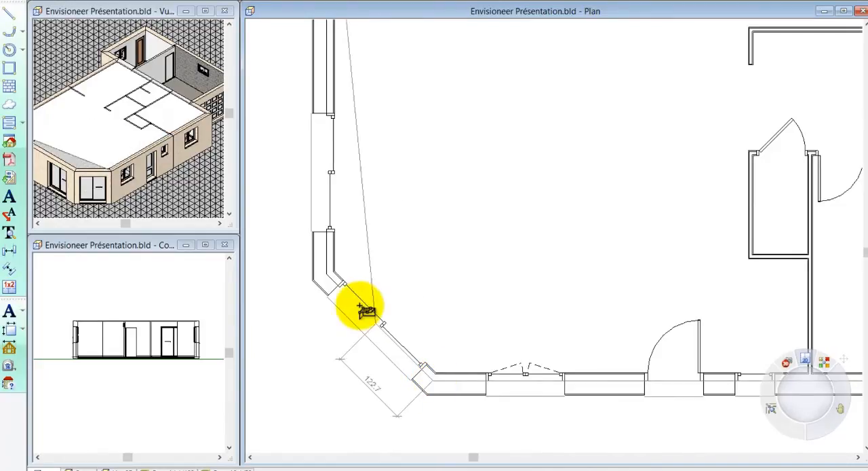
pyautogui.click(327, 278)
pyautogui.rightClick(327, 278)
pyautogui.click(338, 282)
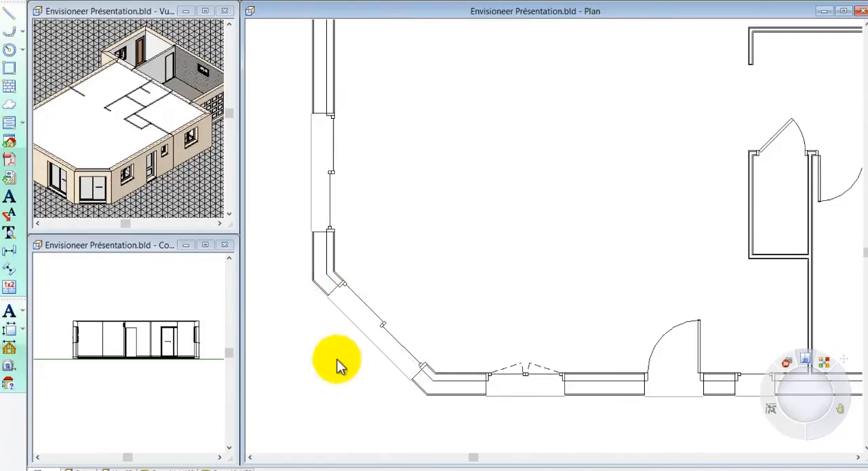
# Cut an opening (Créer un percement) in the main ceiling over the W.C. and the recess beside the bedroom, extending to the front wall.
pyautogui.scroll(-7, 304, 389)
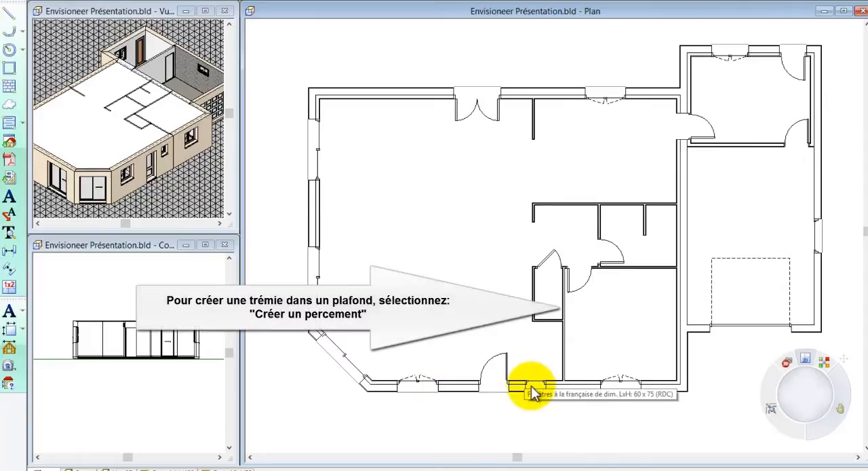
pyautogui.scroll(2, 559, 390)
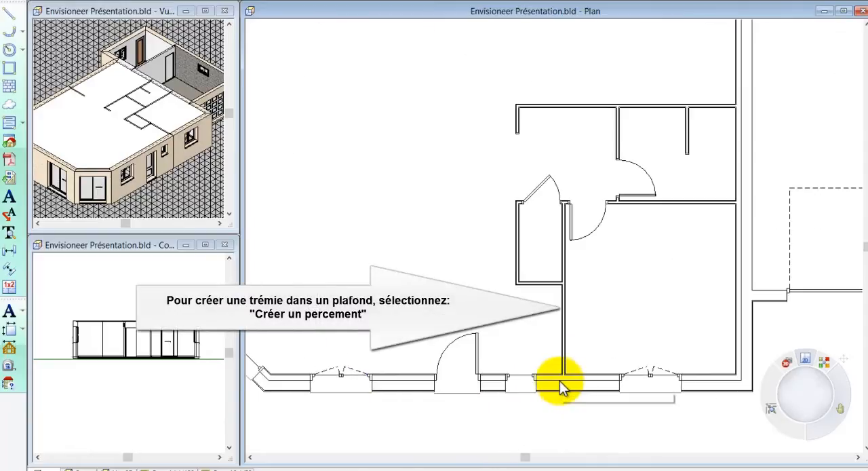
pyautogui.click(561, 387)
pyautogui.rightClick(552, 355)
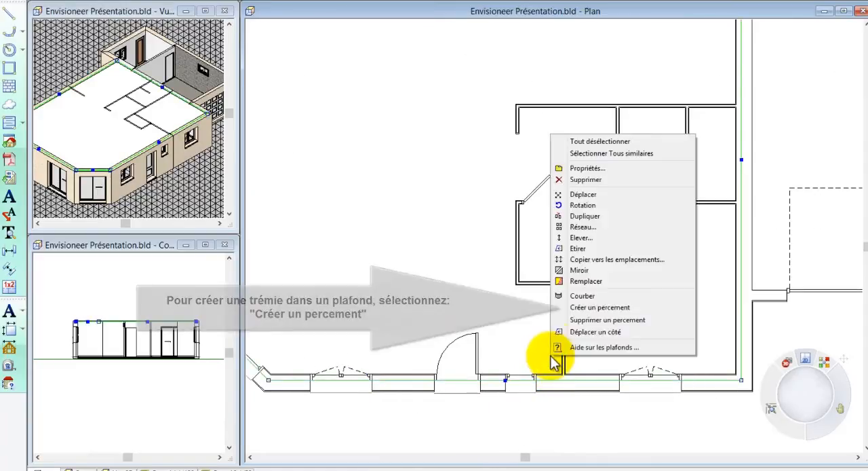
pyautogui.click(588, 309)
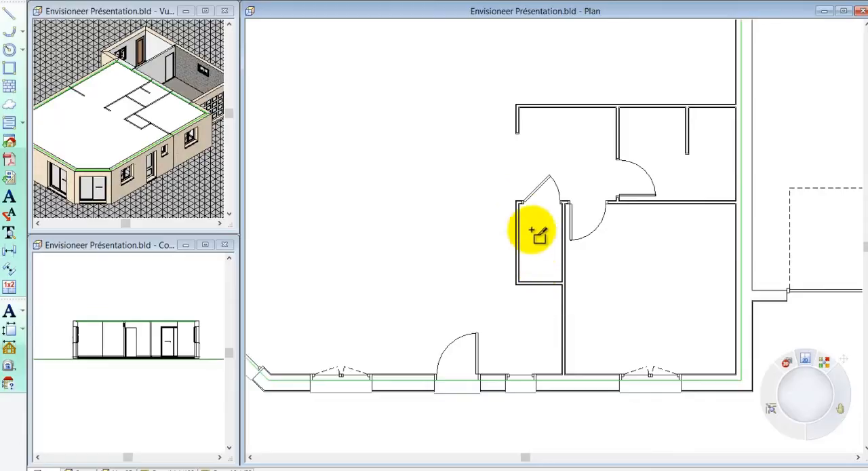
pyautogui.click(564, 202)
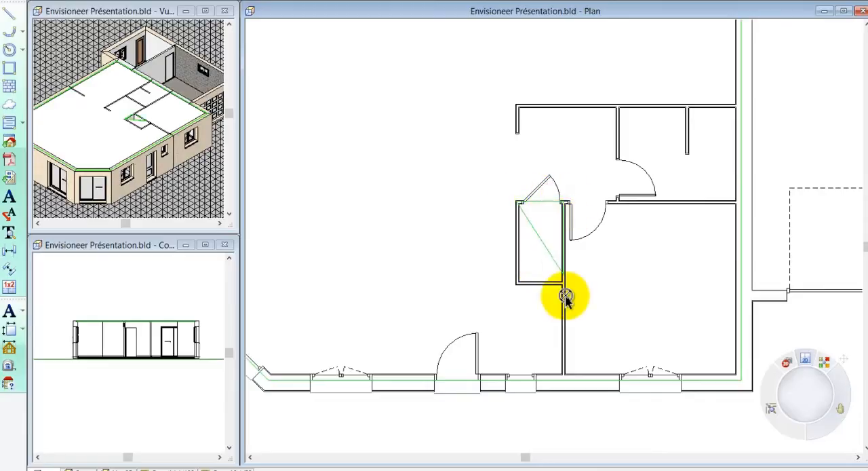
pyautogui.click(564, 375)
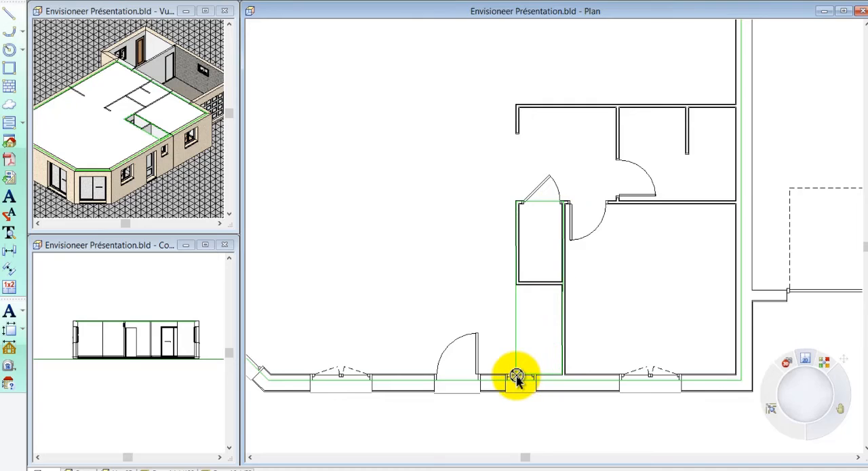
pyautogui.click(517, 376)
pyautogui.rightClick(518, 377)
pyautogui.click(525, 381)
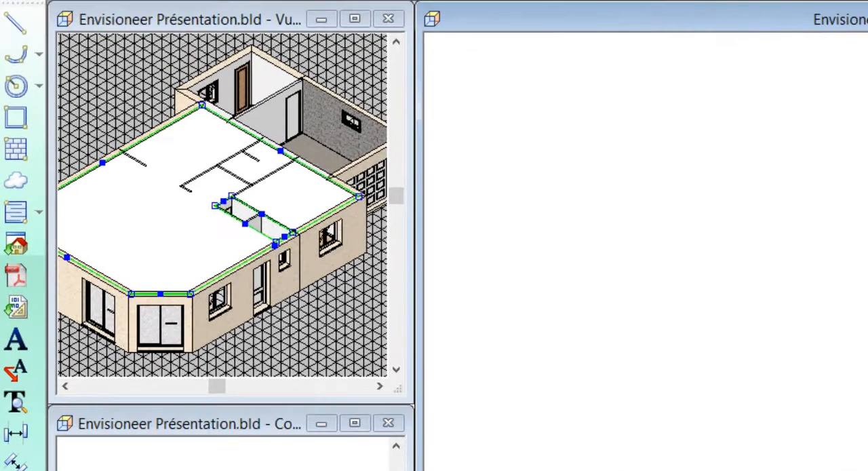
# Trace a ceiling over the cellier by entering points, and stretch its edge on the garage side to cover the garage.
pyautogui.scroll(-1, 526, 381)
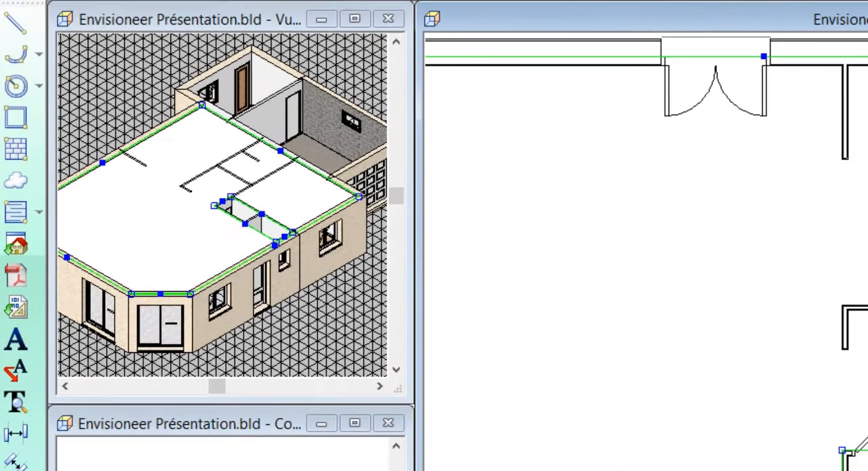
pyautogui.scroll(-2, 646, 252)
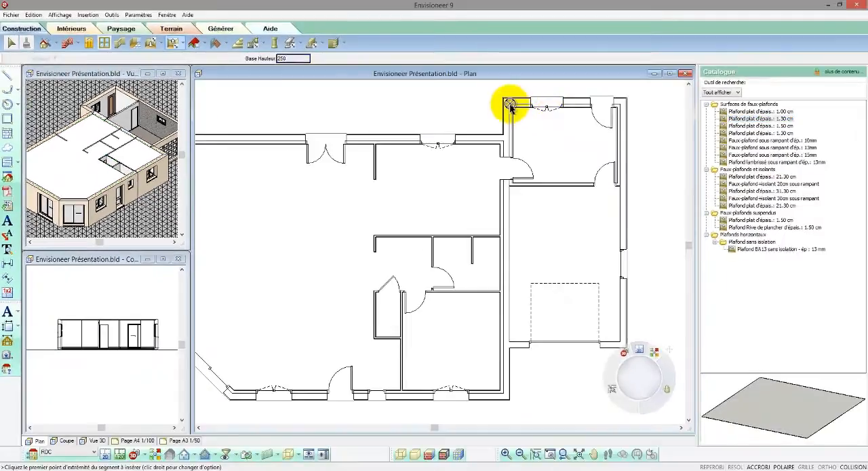
pyautogui.click(511, 106)
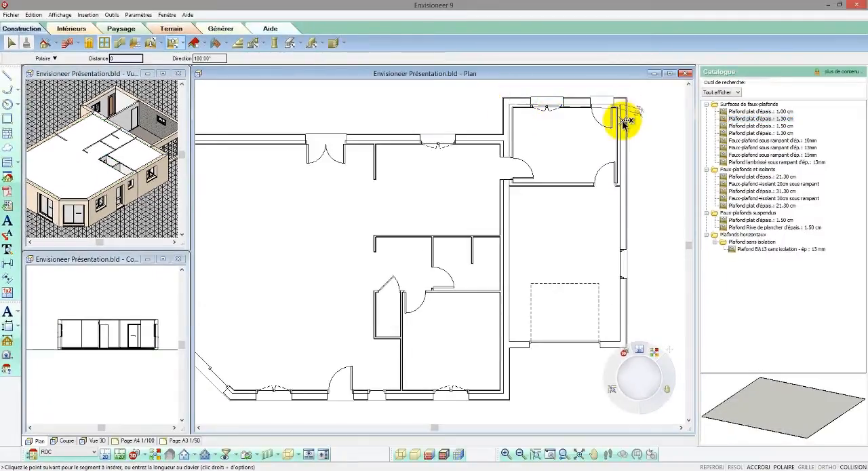
pyautogui.click(622, 187)
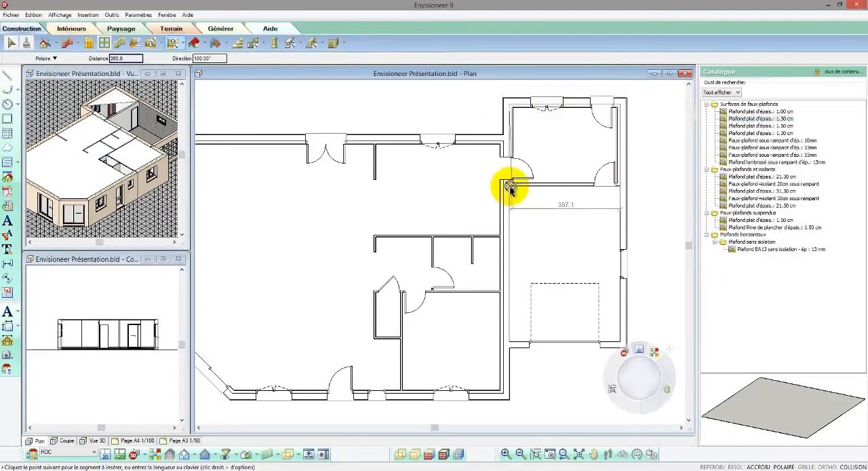
pyautogui.rightClick(510, 192)
pyautogui.click(523, 195)
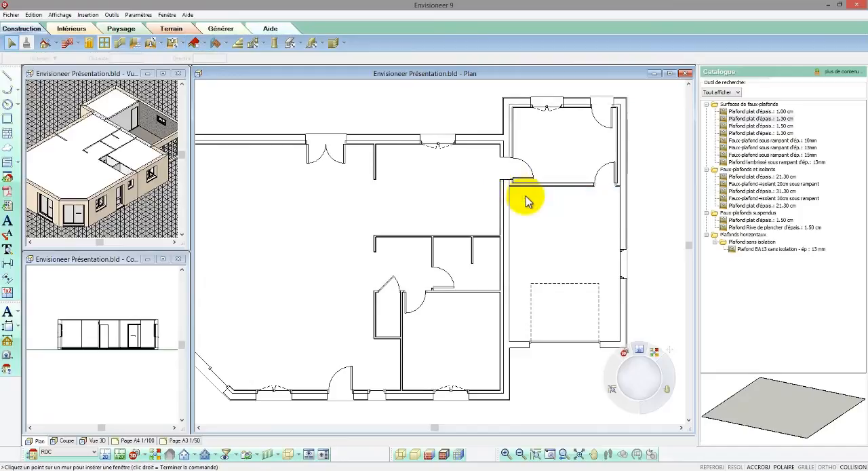
pyautogui.click(603, 188)
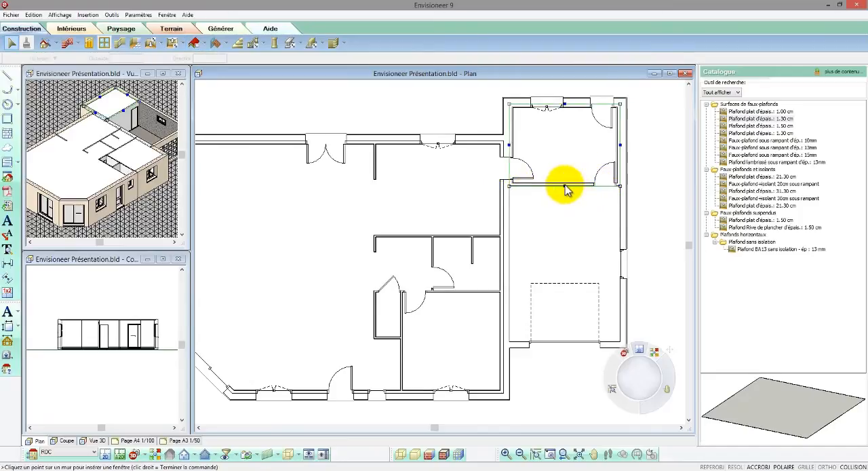
pyautogui.moveTo(566, 186); pyautogui.dragTo(508, 346)
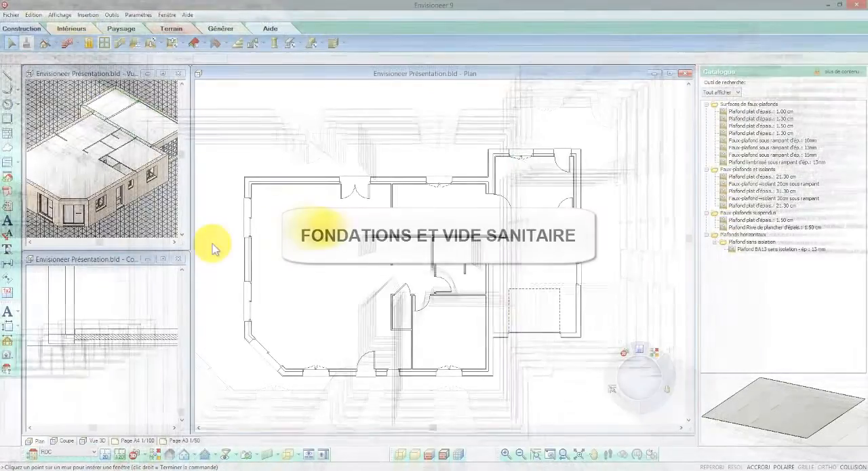
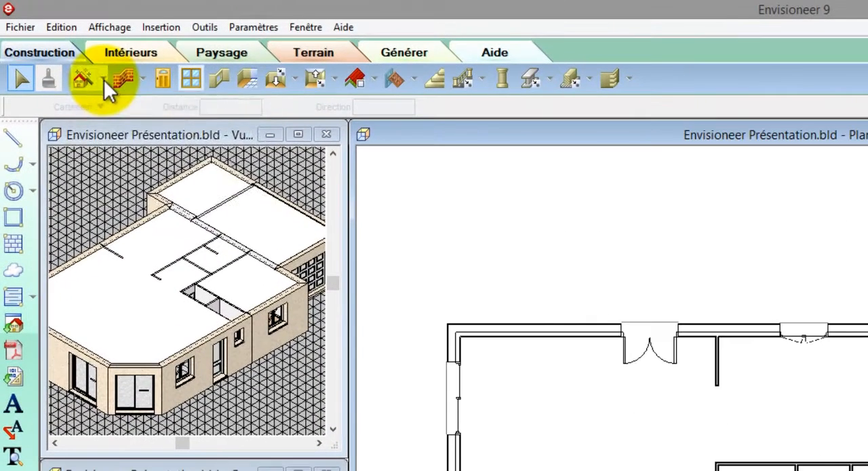
# Start the Construction Etage/Fondations assistant and choose to create a basement level with footings (soubassement avec ses semelles) in the Fondations location.
pyautogui.click(104, 79)
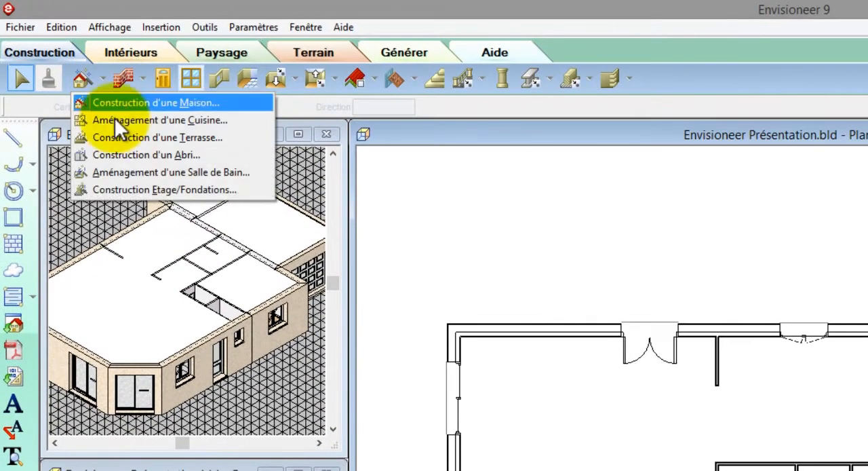
pyautogui.click(122, 187)
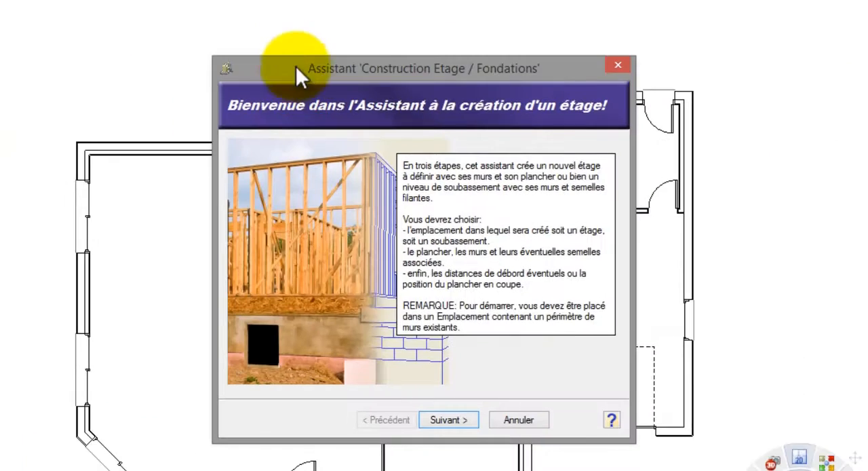
pyautogui.click(465, 418)
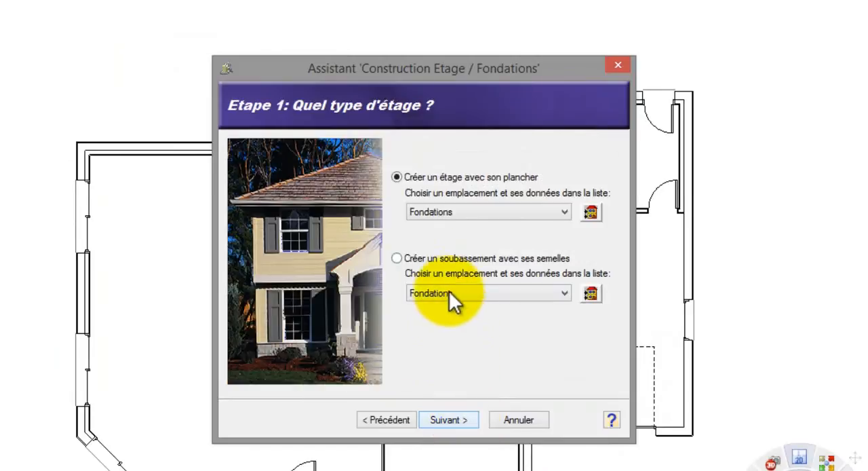
pyautogui.click(449, 260)
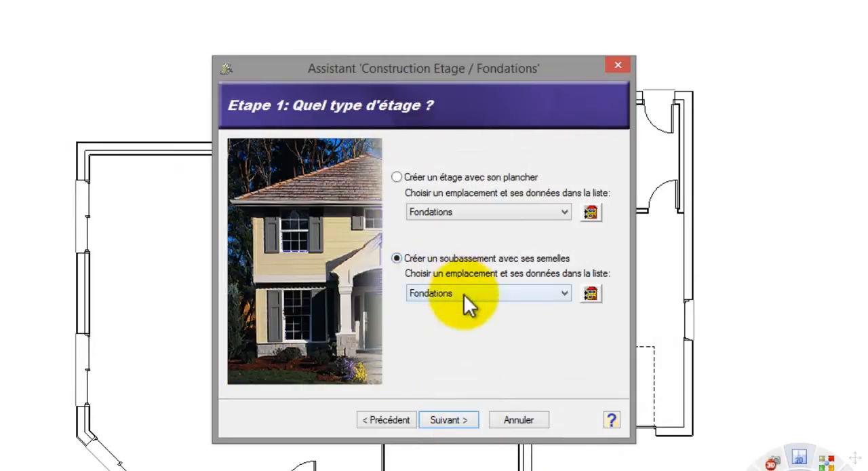
pyautogui.click(454, 415)
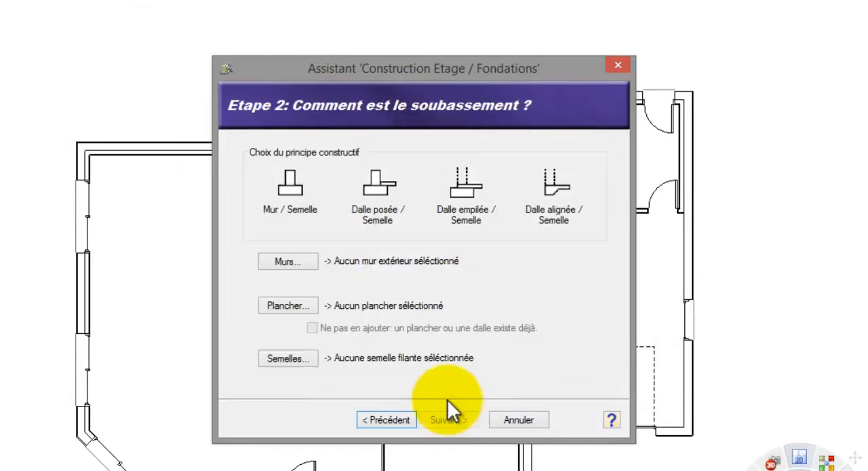
# Choose the Mur / Semelle construction principle and the 22 cm masonry basement wall (Mur maçonné, soubassement) for the foundation walls.
pyautogui.click(290, 190)
pyautogui.click(294, 260)
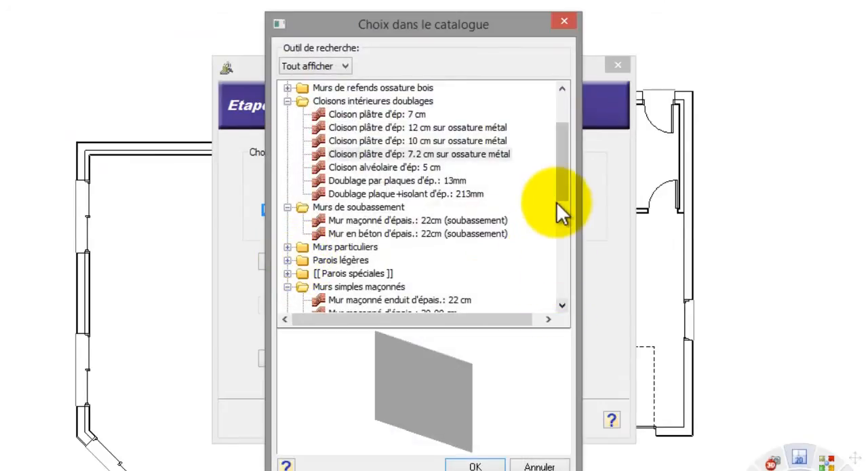
pyautogui.click(389, 223)
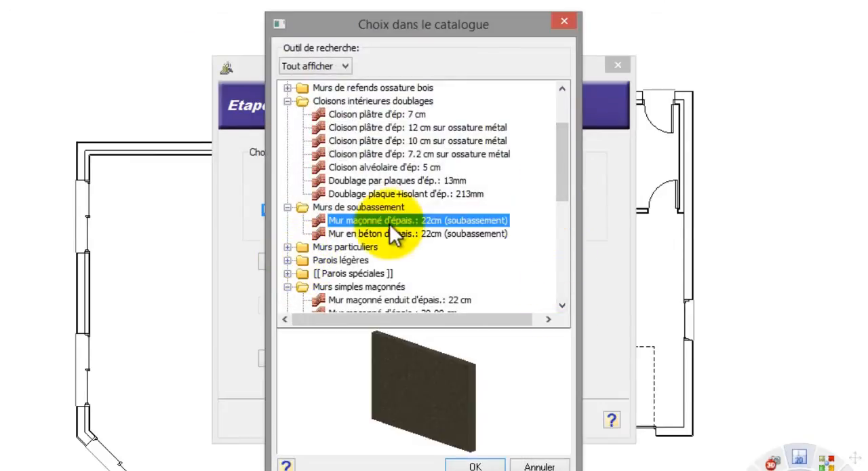
pyautogui.click(477, 464)
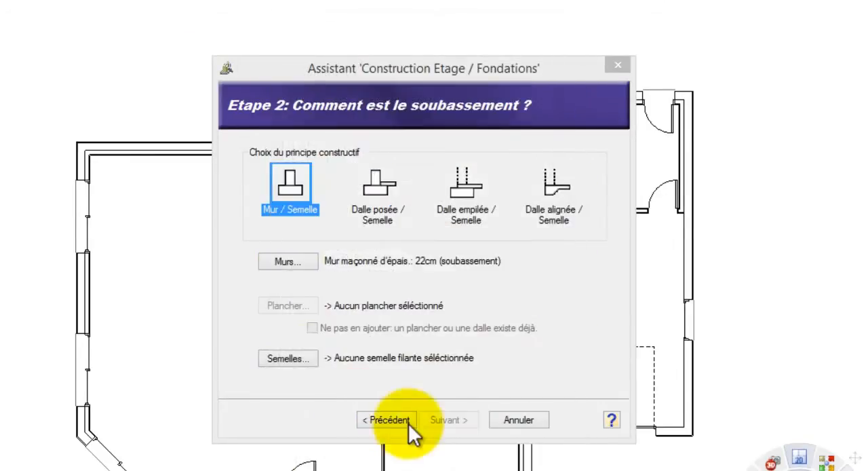
# Choose the 50.00 cm x 30.00 cm strip footing for the basement, checking its length and width in the element's properties.
pyautogui.click(290, 352)
pyautogui.click(365, 98)
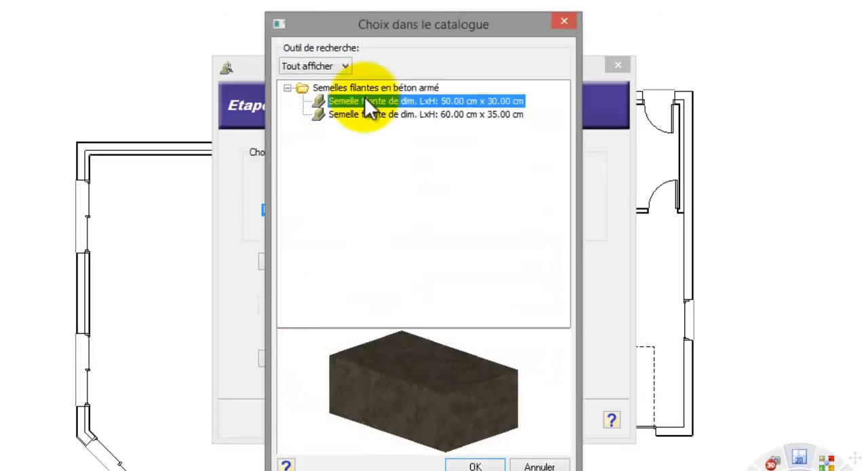
pyautogui.rightClick(365, 98)
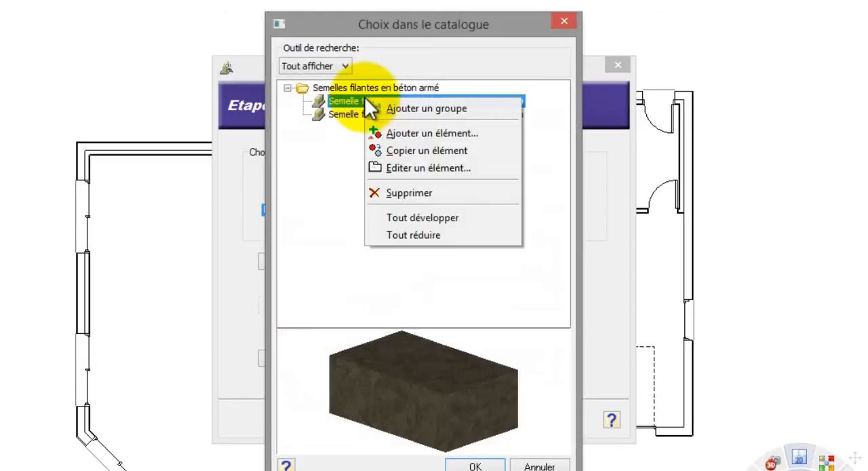
pyautogui.click(409, 166)
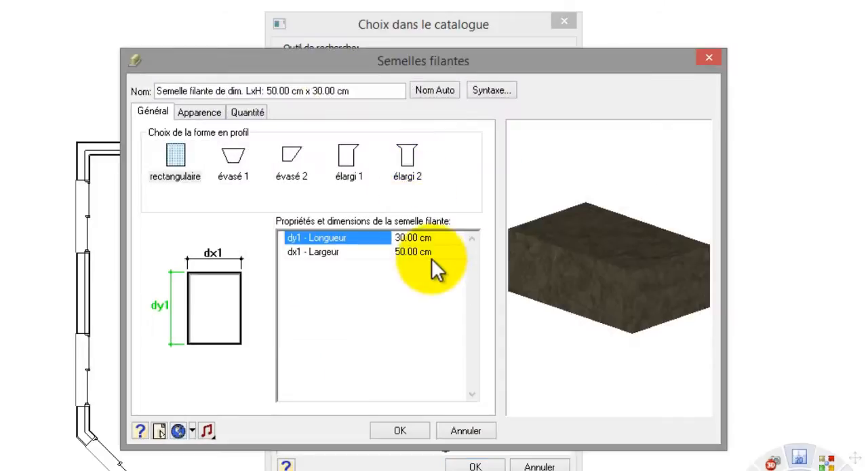
pyautogui.click(417, 238)
pyautogui.click(426, 252)
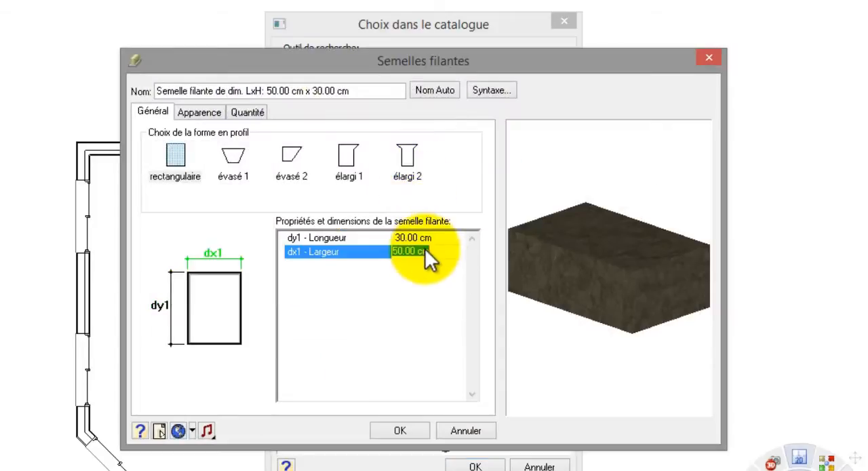
pyautogui.click(426, 433)
pyautogui.click(473, 466)
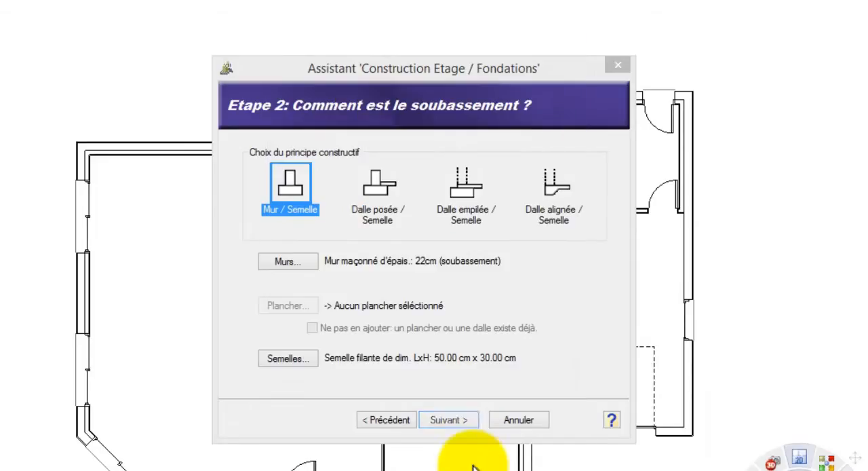
# Set the basement wall's inward offset distance to 2 and finish the assistant to generate the foundations.
pyautogui.click(446, 419)
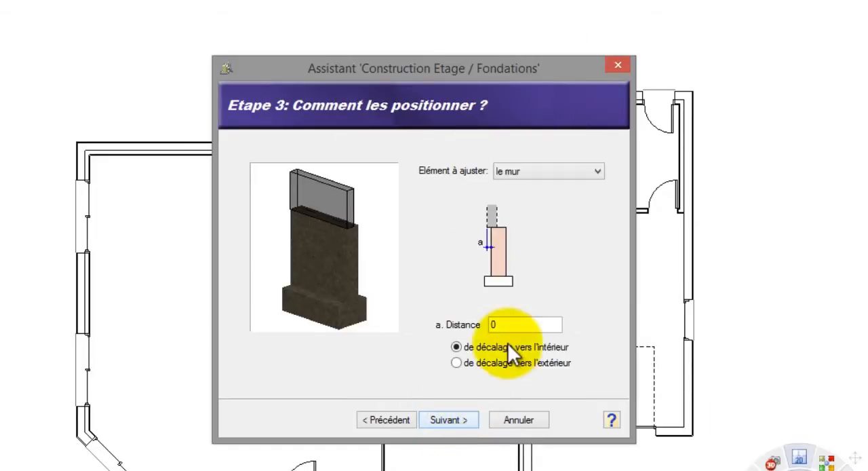
pyautogui.doubleClick(490, 325)
pyautogui.write('2')
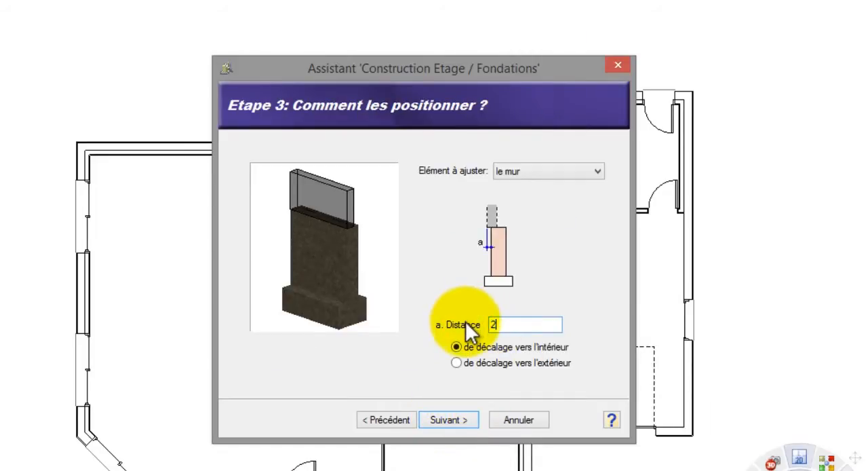
pyautogui.click(461, 415)
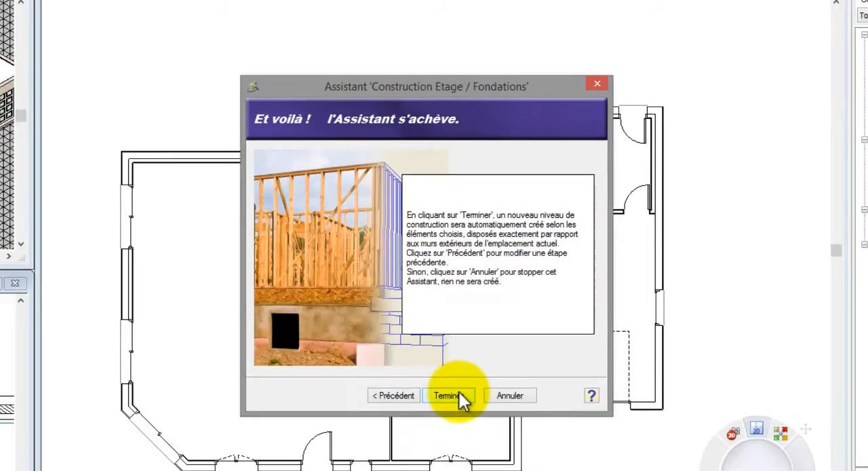
pyautogui.click(457, 394)
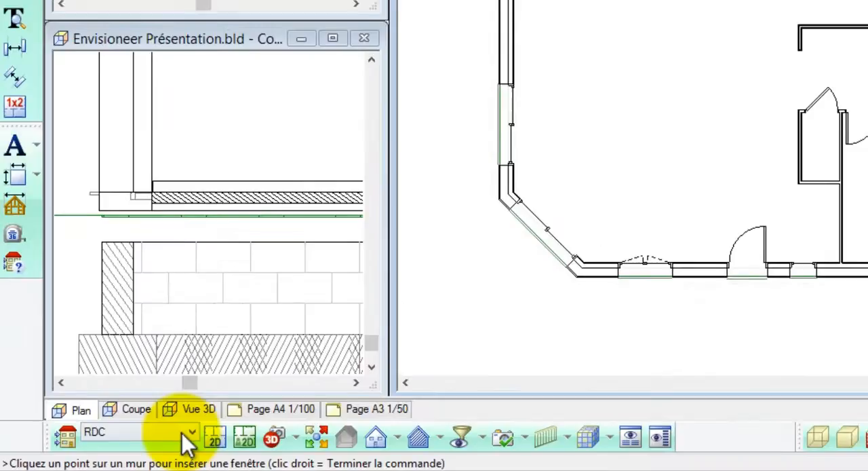
# On the Fondations level, continue the basement wall between house and garage from the garage's front corner up to the house's rear wall.
pyautogui.click(138, 444)
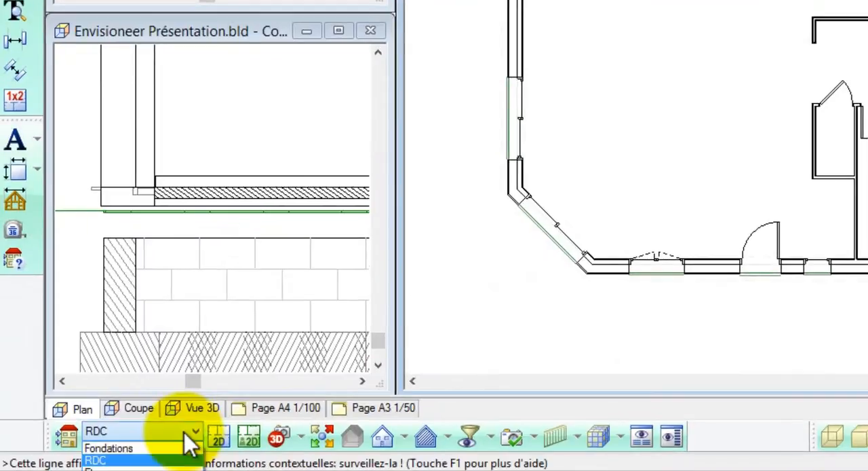
pyautogui.click(171, 449)
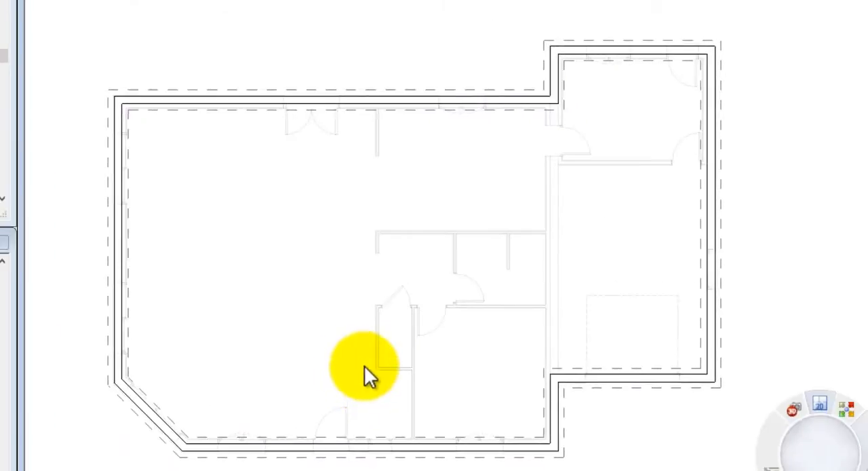
pyautogui.click(551, 411)
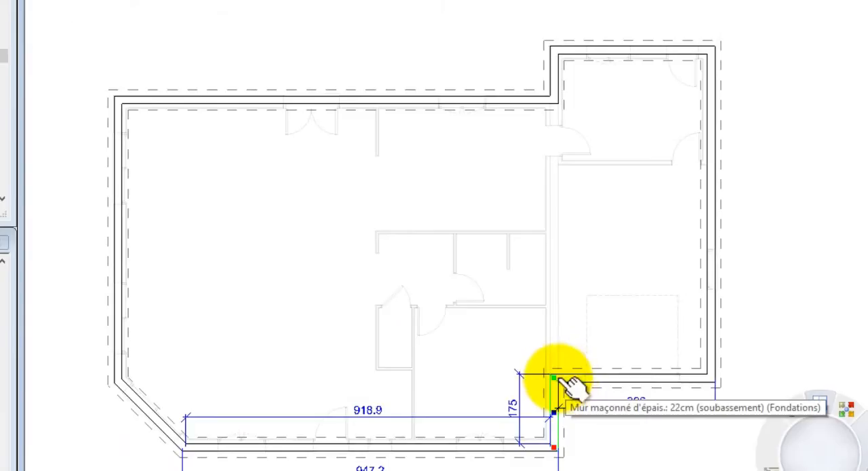
pyautogui.moveTo(556, 374); pyautogui.dragTo(557, 110)
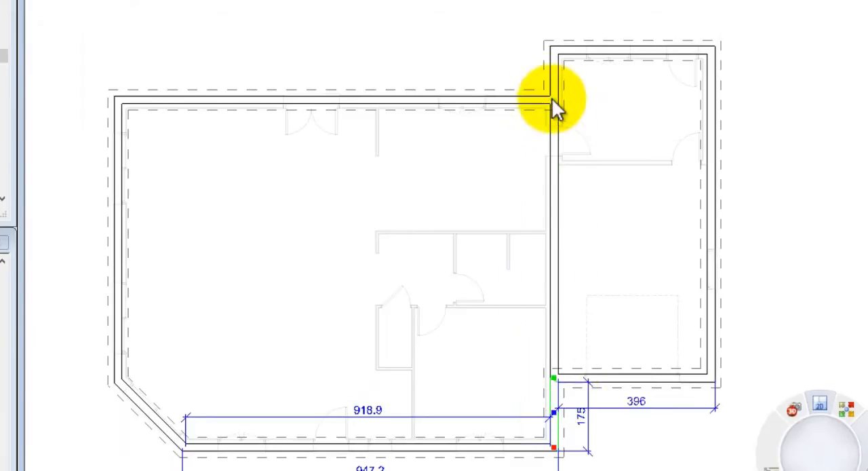
pyautogui.press('Escape')
# Continue the strip footing beneath the dividing basement wall, from the house's rear corner to the garage's front wall.
pyautogui.click(553, 92)
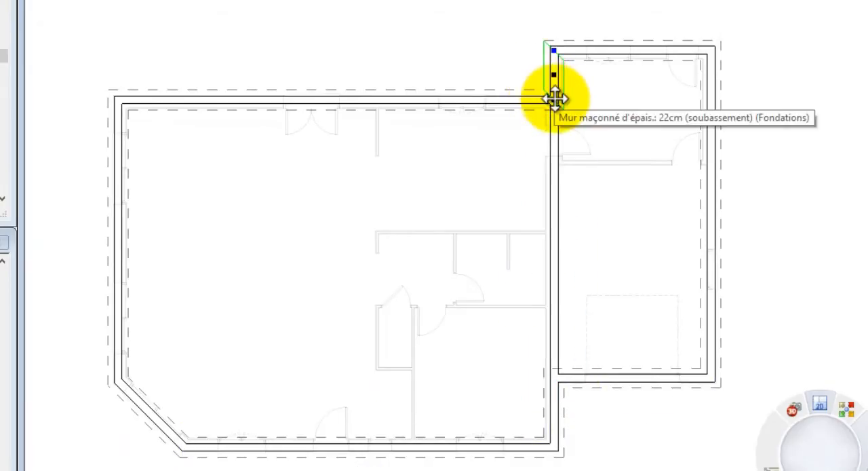
pyautogui.click(555, 378)
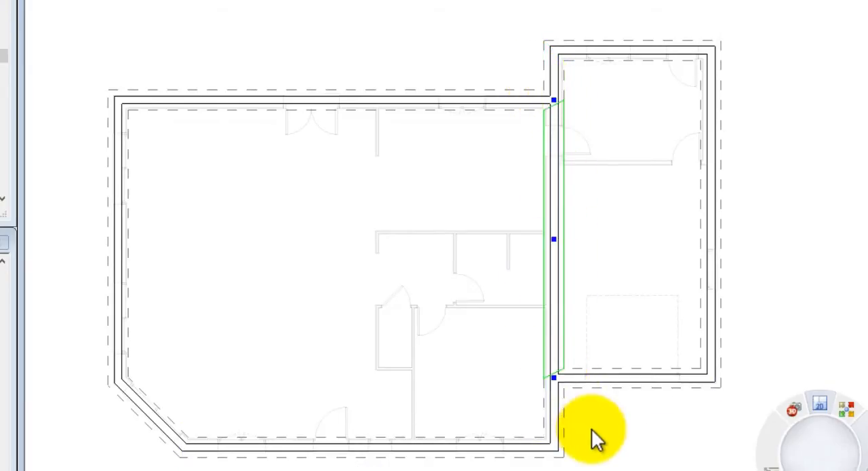
pyautogui.press('Delete')
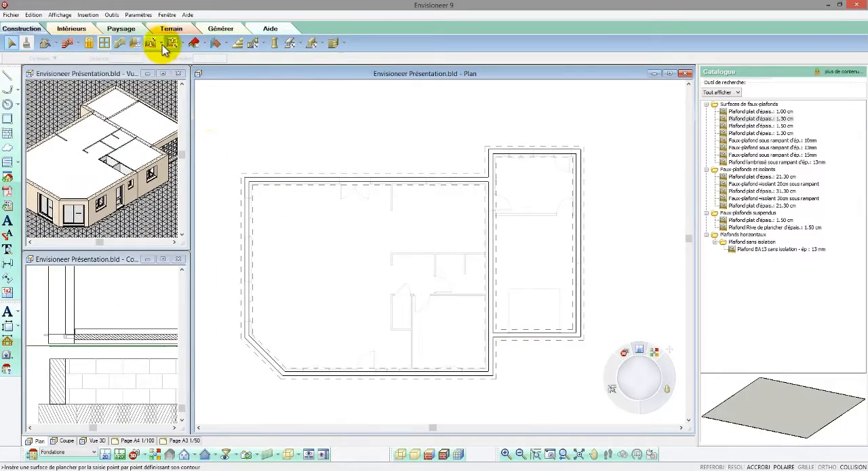
# Add a 20.00 cm concrete slab floor over the foundations by perimeter (Plancher par périmètre).
pyautogui.click(162, 44)
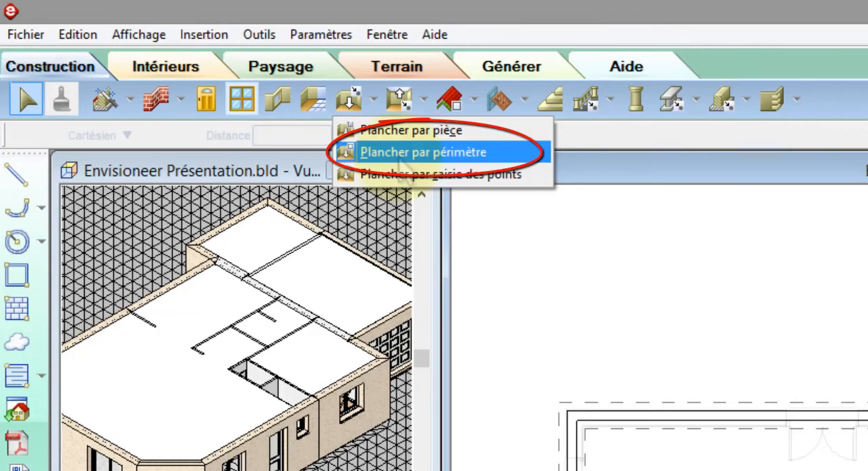
pyautogui.click(405, 153)
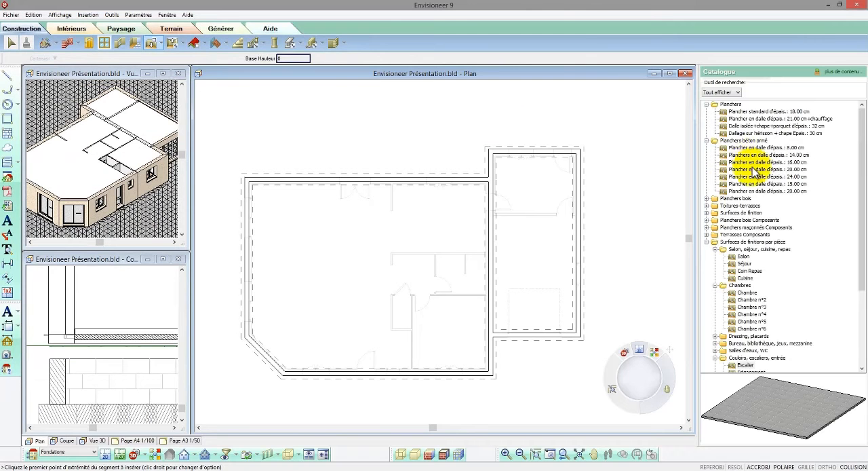
pyautogui.click(753, 169)
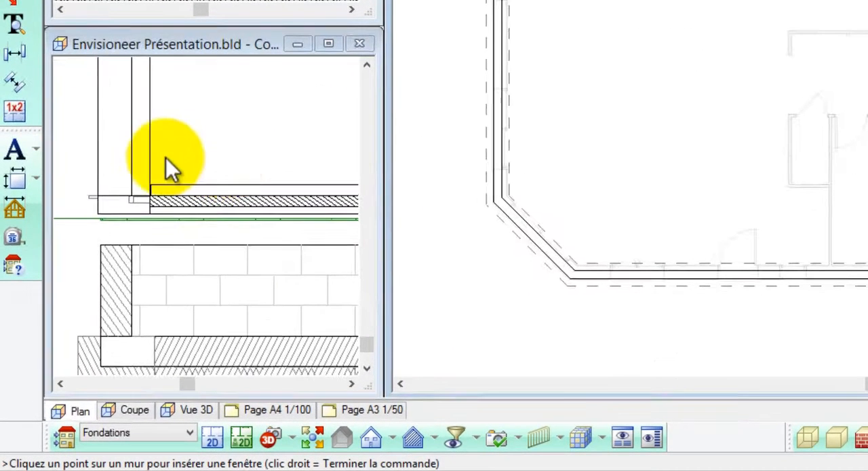
# Select the foundation slab in the section view and raise it (Elever) to a vertical level of 80.
pyautogui.click(69, 191)
pyautogui.scroll(-2, 73, 179)
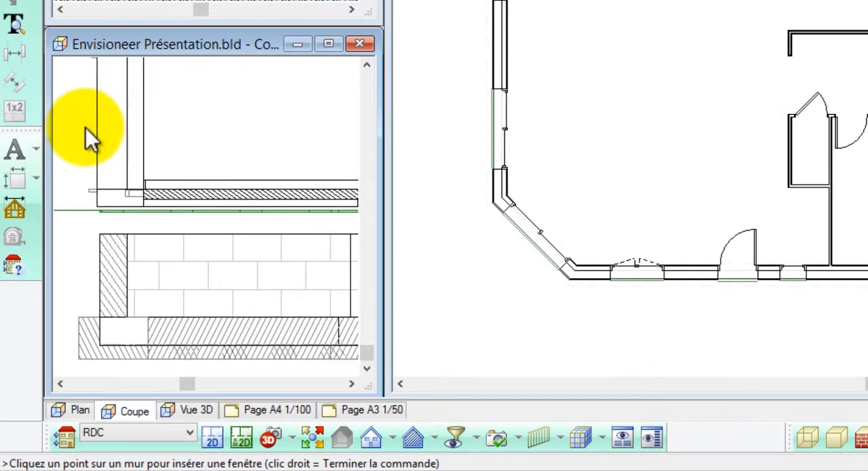
pyautogui.scroll(1, 111, 310)
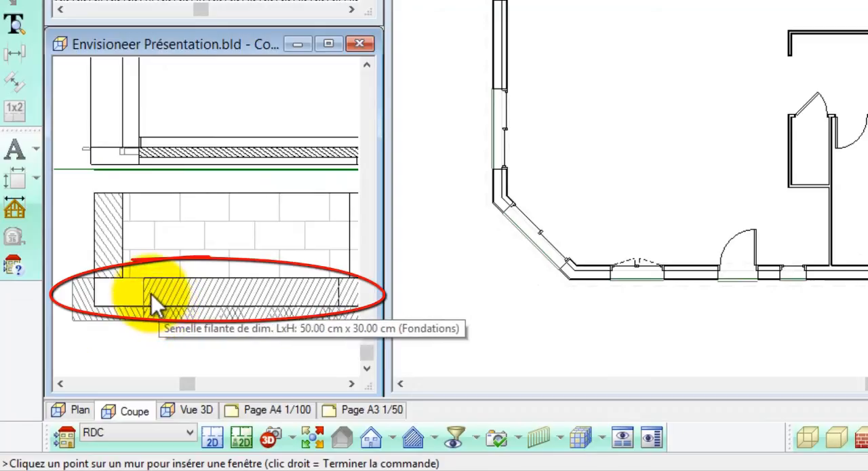
pyautogui.click(114, 301)
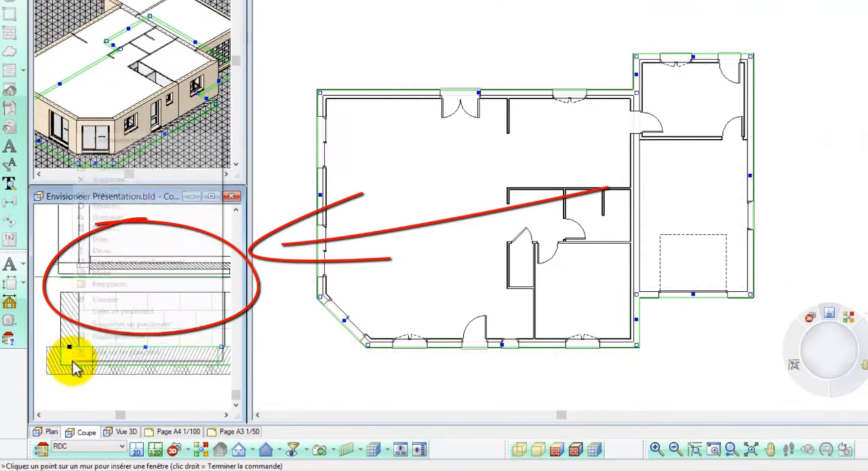
pyautogui.rightClick(116, 297)
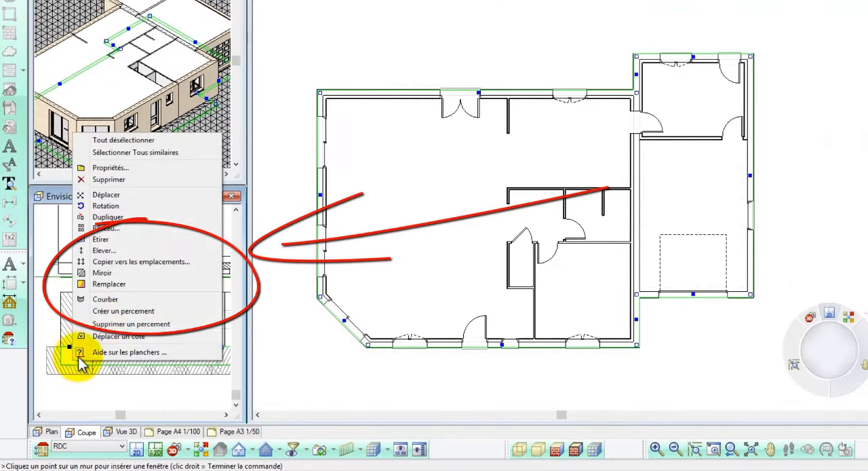
pyautogui.click(109, 250)
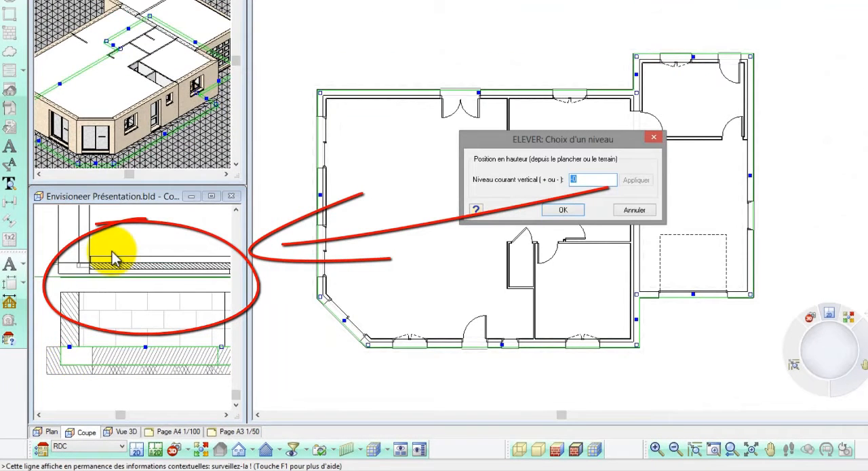
pyautogui.write('80')
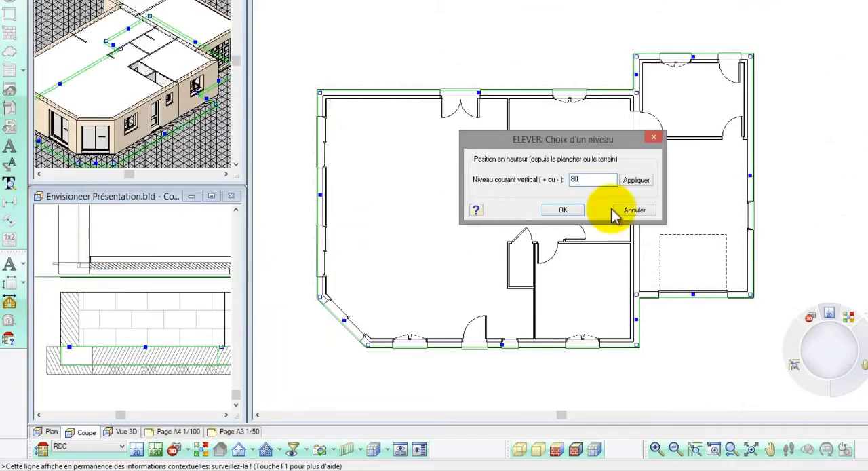
pyautogui.click(635, 180)
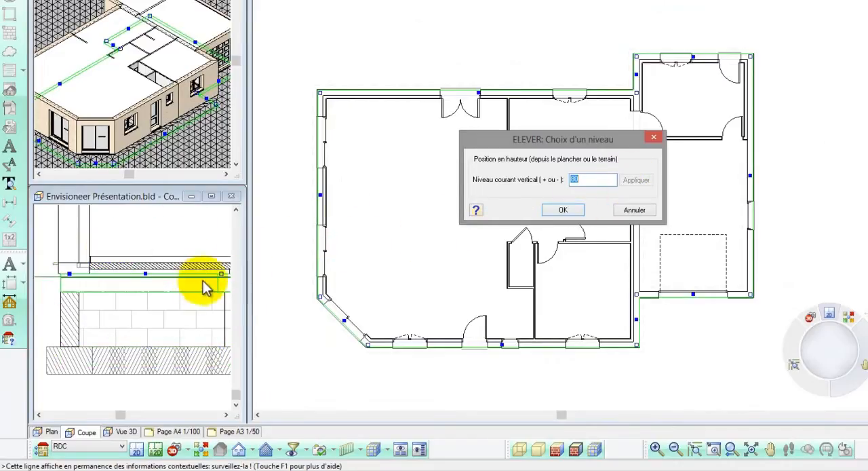
pyautogui.click(563, 210)
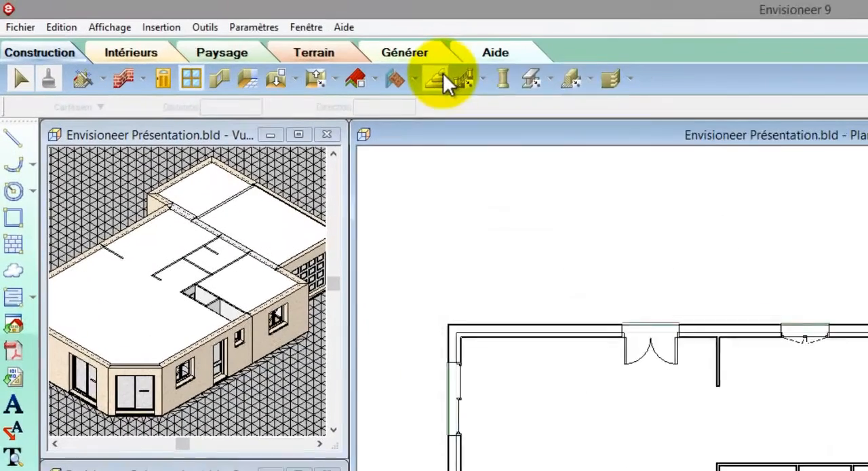
# Insert a quarter-turn staircase (Escalier à limons de côté 15) in the open main room and rotate it perpendicular to the front wall.
pyautogui.click(237, 42)
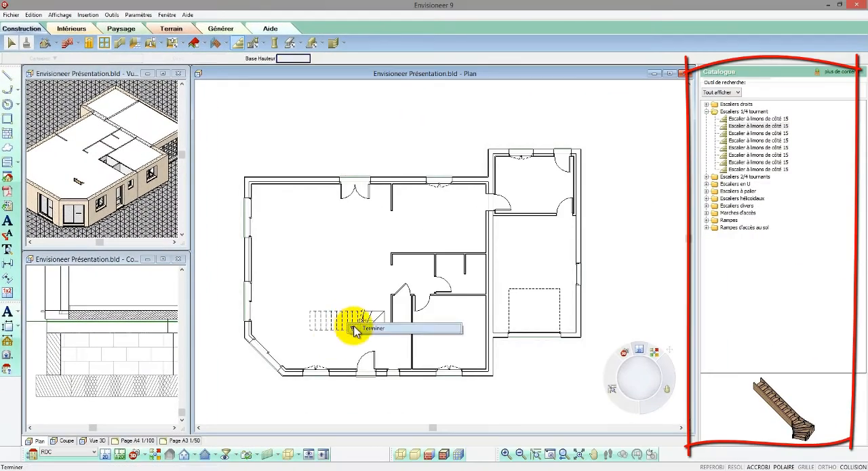
pyautogui.scroll(2, 326, 343)
pyautogui.scroll(1, 346, 329)
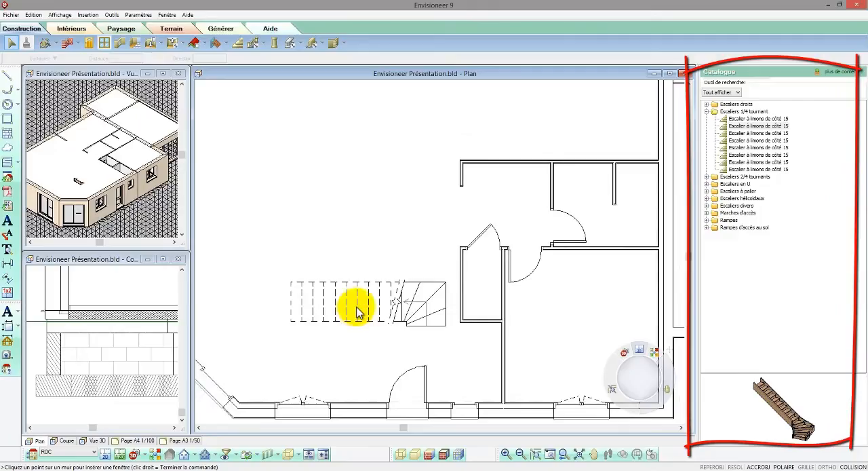
pyautogui.click(359, 309)
pyautogui.moveTo(377, 290); pyautogui.dragTo(386, 311)
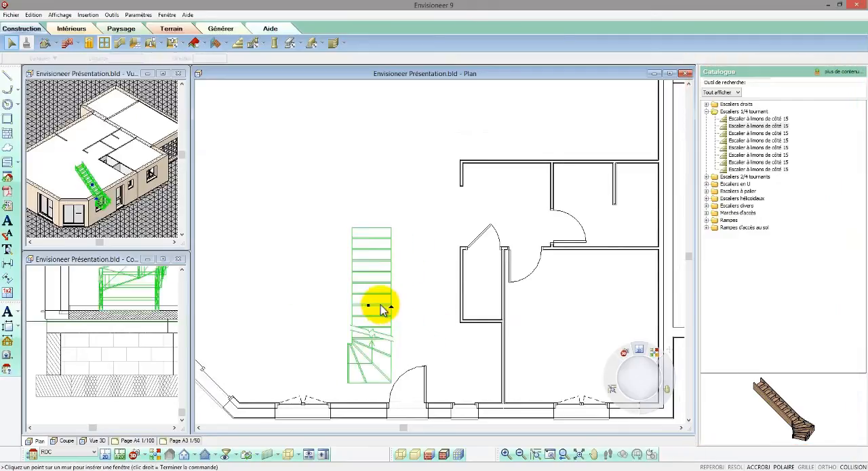
# With collision detection off, move the staircase roughly over the closet beside the entrance.
pyautogui.scroll(-1, 335, 262)
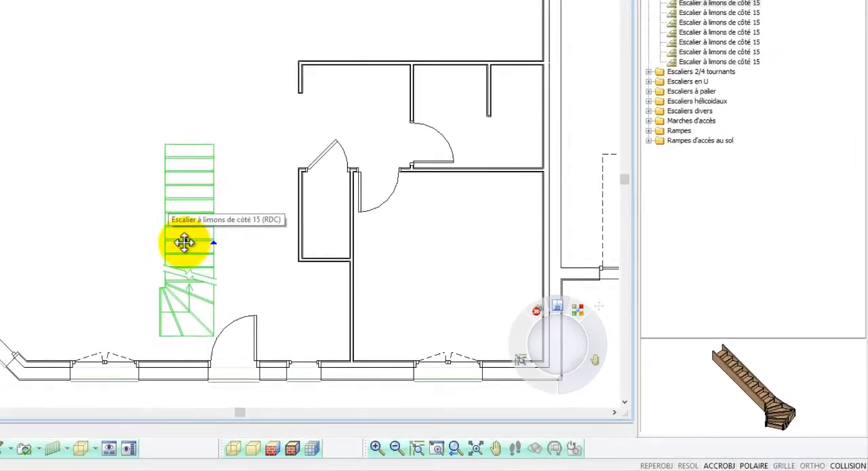
pyautogui.moveTo(241, 261); pyautogui.dragTo(341, 295)
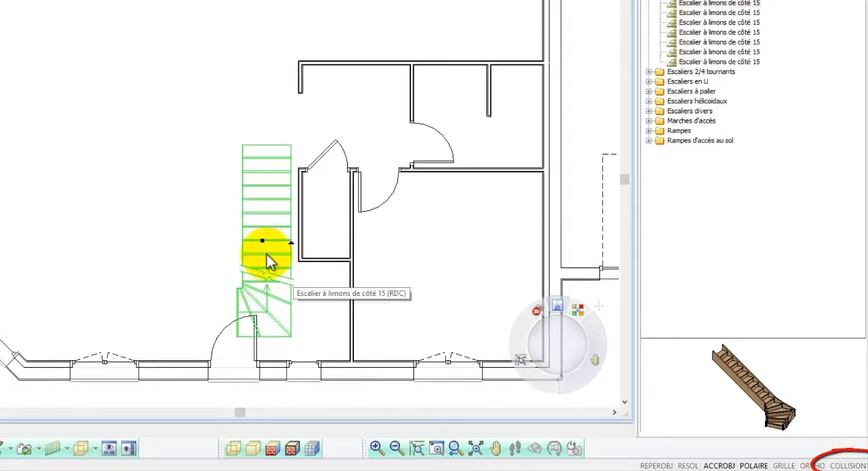
pyautogui.moveTo(262, 240); pyautogui.dragTo(307, 239)
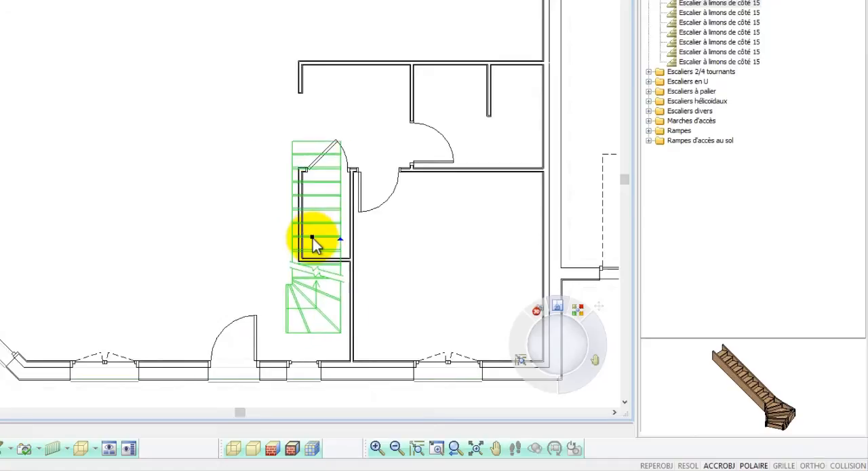
# Move the staircase (Déplacer) so its lower outer corner meets the inner corner of the partition and the front wall.
pyautogui.scroll(4, 341, 354)
pyautogui.rightClick(341, 354)
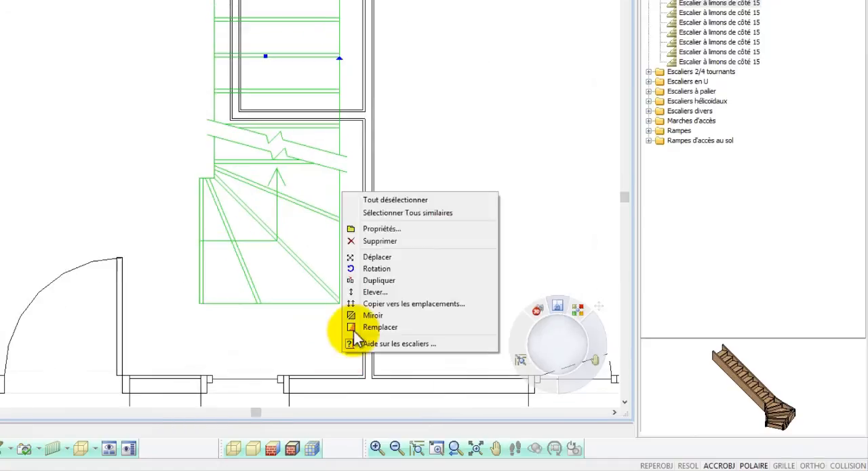
pyautogui.click(370, 254)
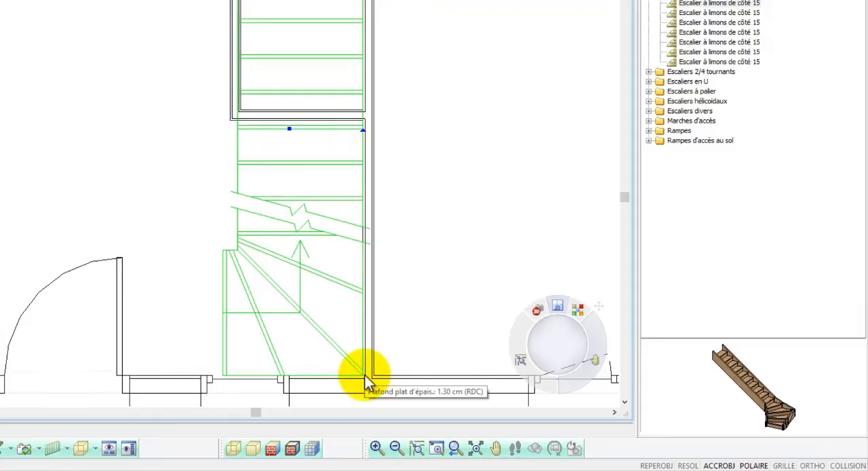
pyautogui.scroll(-3, 365, 375)
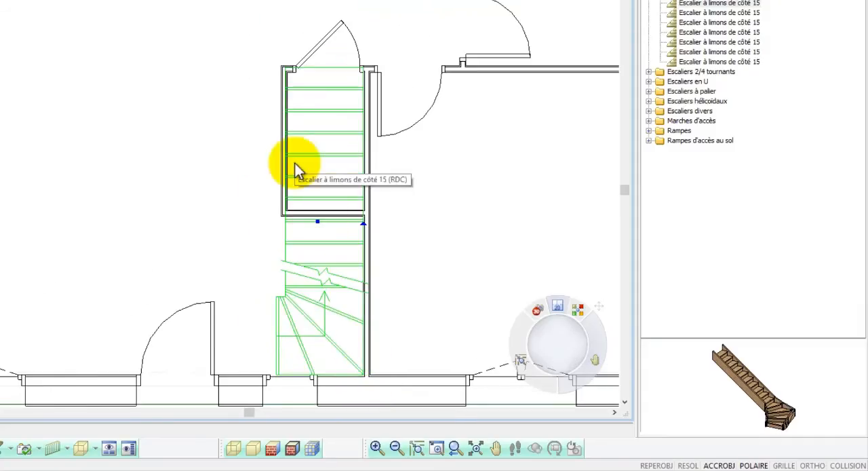
# Select the closet's long partition alongside the staircase and set its distance to the opposite partition to 85.
pyautogui.scroll(3, 284, 161)
pyautogui.click(277, 178)
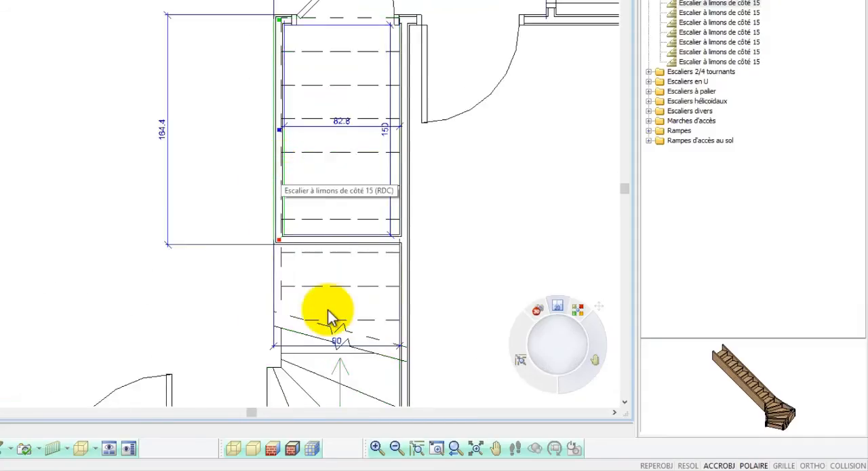
pyautogui.click(336, 340)
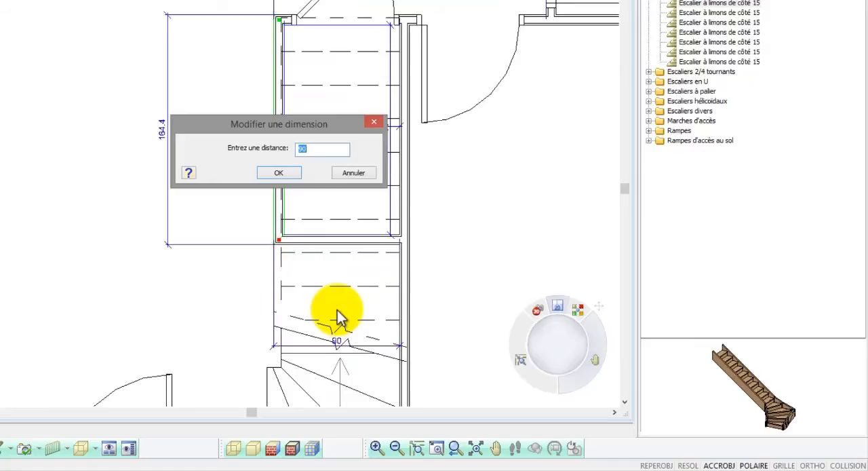
pyautogui.write('85')
pyautogui.press('Return')
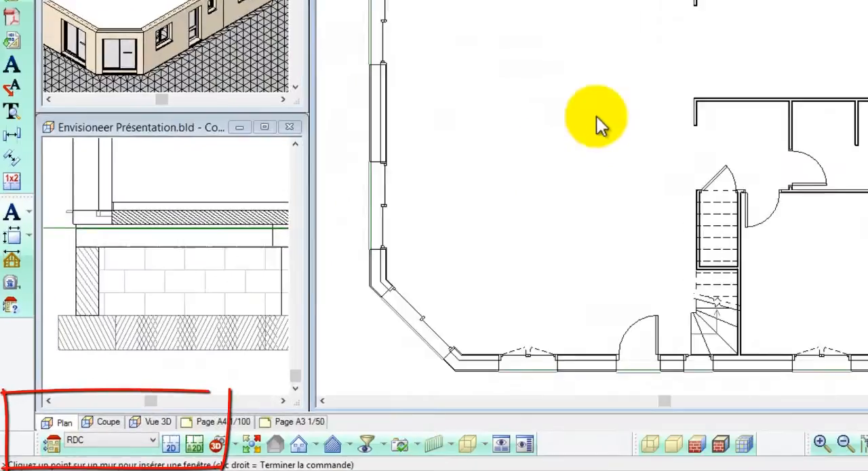
# Switch to the Etage level and draw a 34cm(2+20+10+2) composite wall along the house's full rear edge.
pyautogui.click(150, 439)
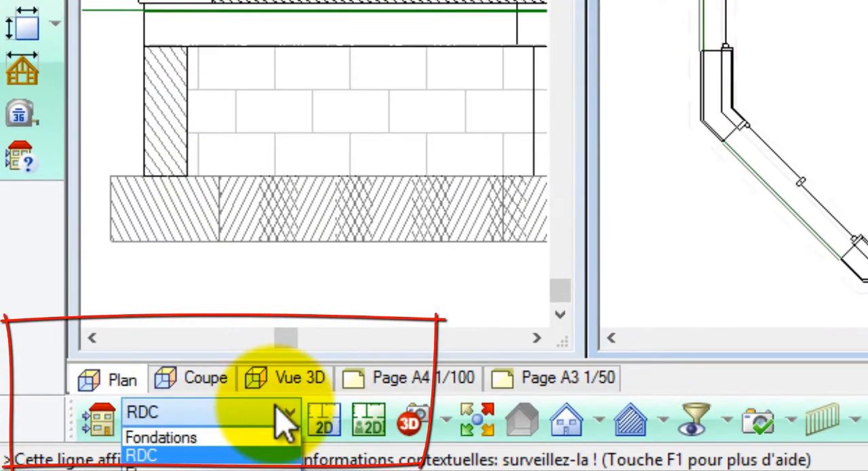
pyautogui.click(244, 468)
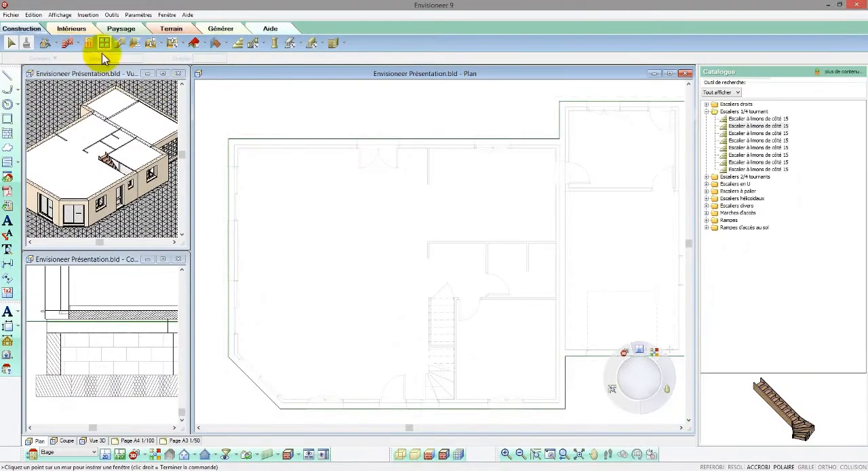
pyautogui.click(67, 43)
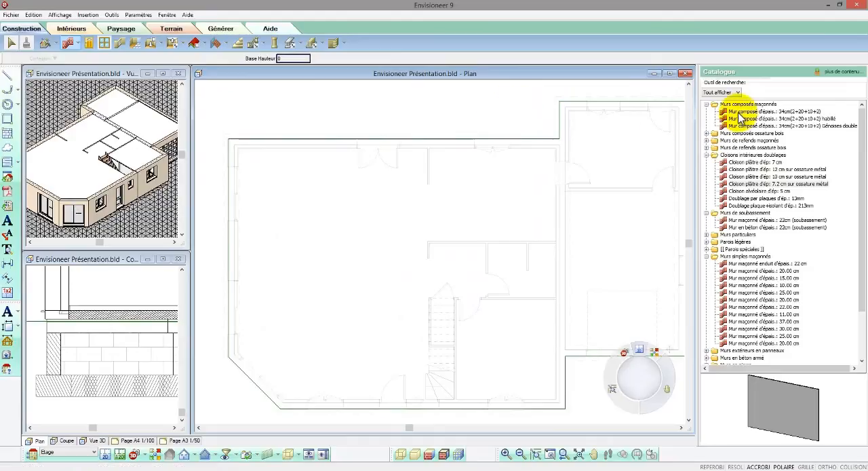
pyautogui.click(741, 112)
pyautogui.click(231, 144)
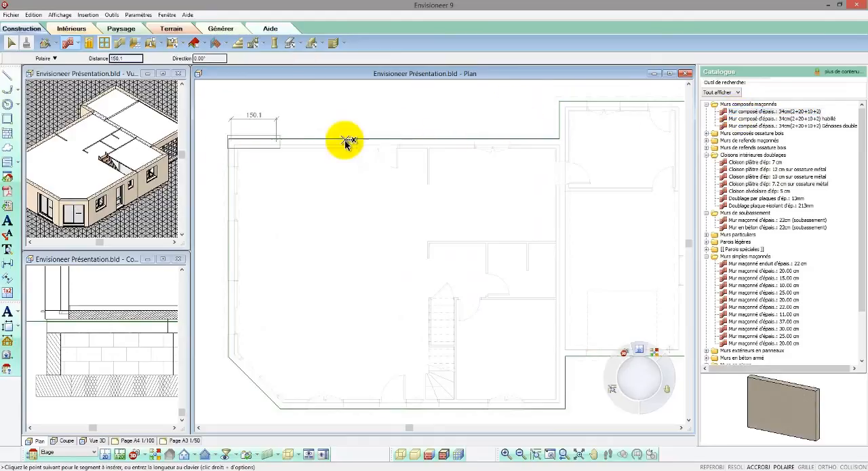
pyautogui.click(563, 142)
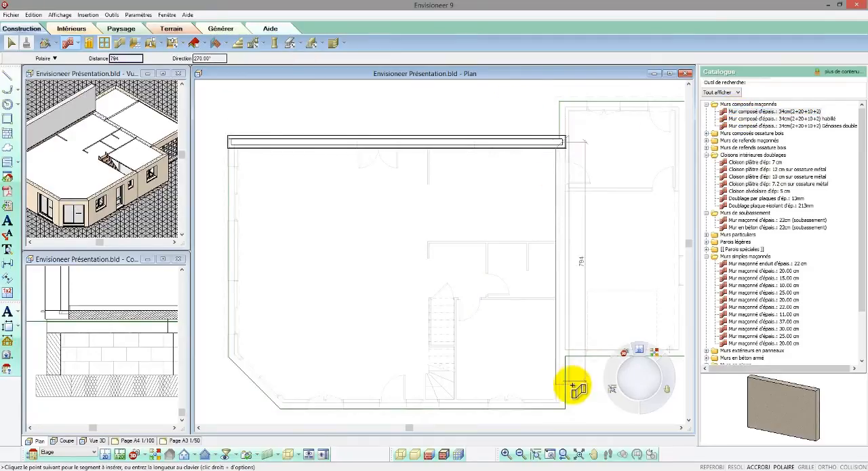
# Continue the 34 cm composite wall along the garage side, front, angled corner and opposite side to close the upper floor's perimeter.
pyautogui.click(564, 405)
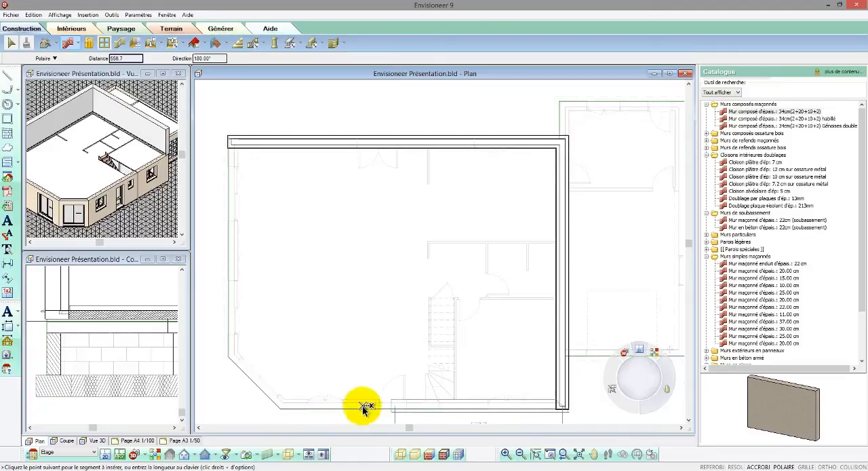
pyautogui.click(281, 406)
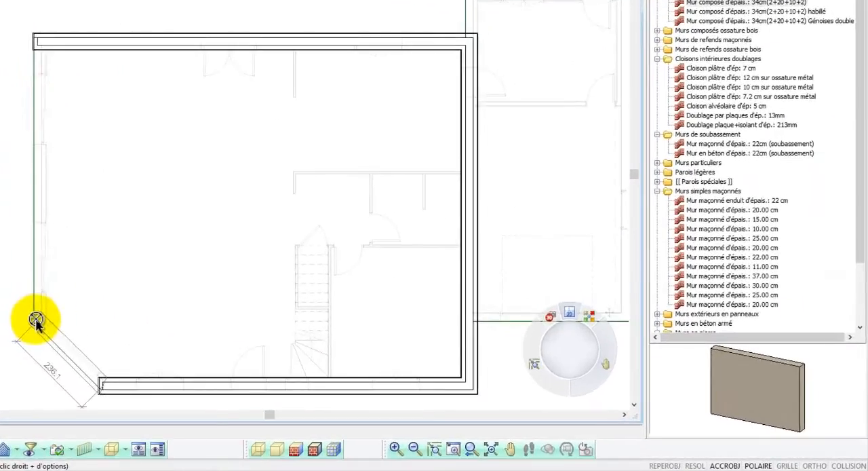
pyautogui.click(231, 355)
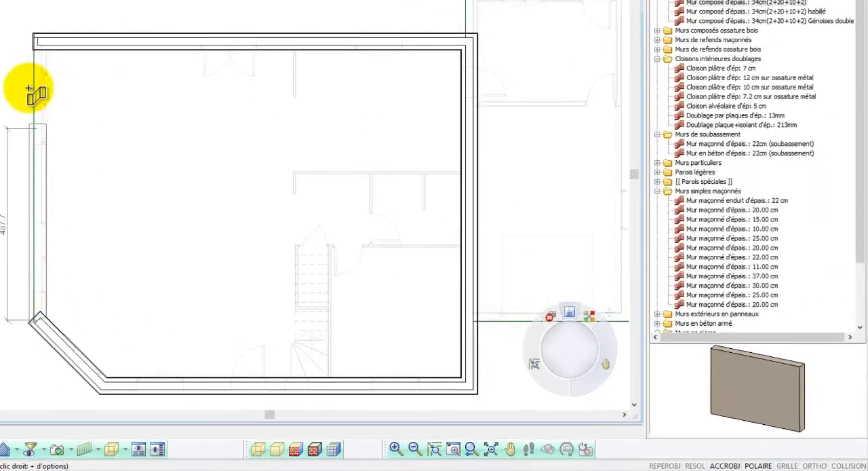
pyautogui.click(35, 43)
pyautogui.rightClick(102, 94)
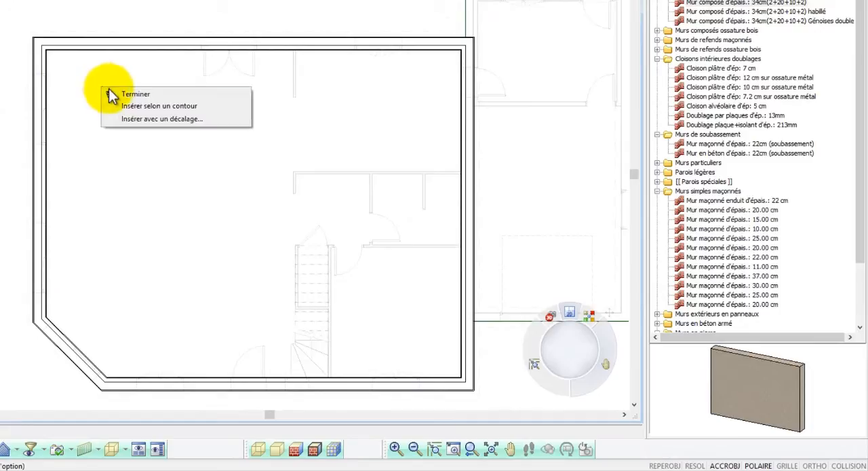
pyautogui.click(122, 95)
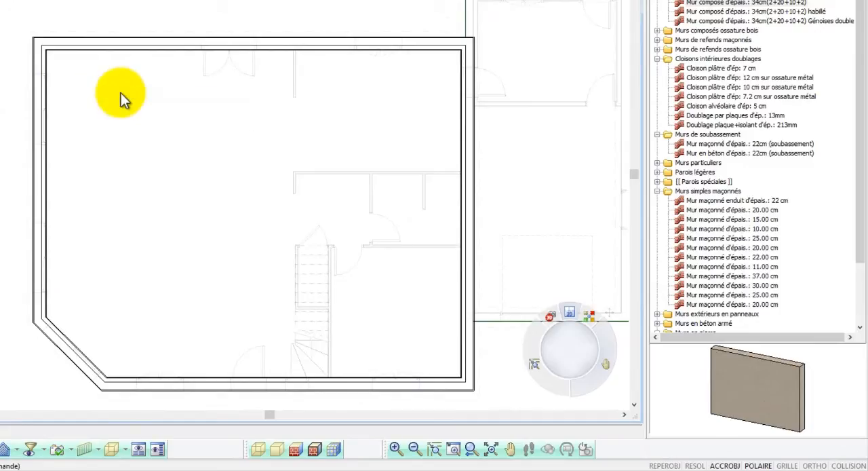
# Display the plan with material hatching so the layers of the composite walls can be distinguished.
pyautogui.scroll(5, 475, 393)
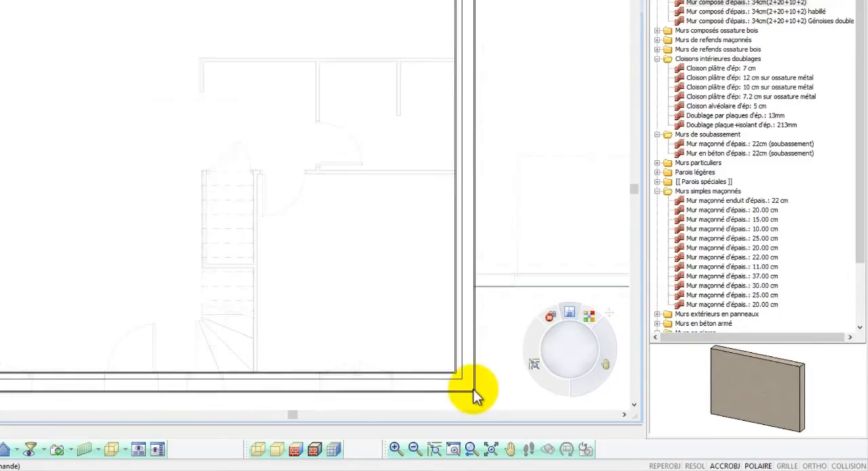
pyautogui.click(335, 451)
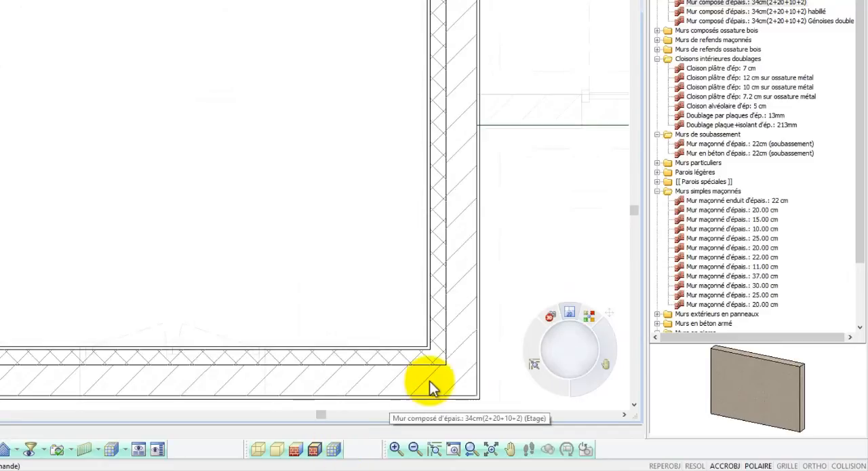
pyautogui.scroll(-2, 448, 373)
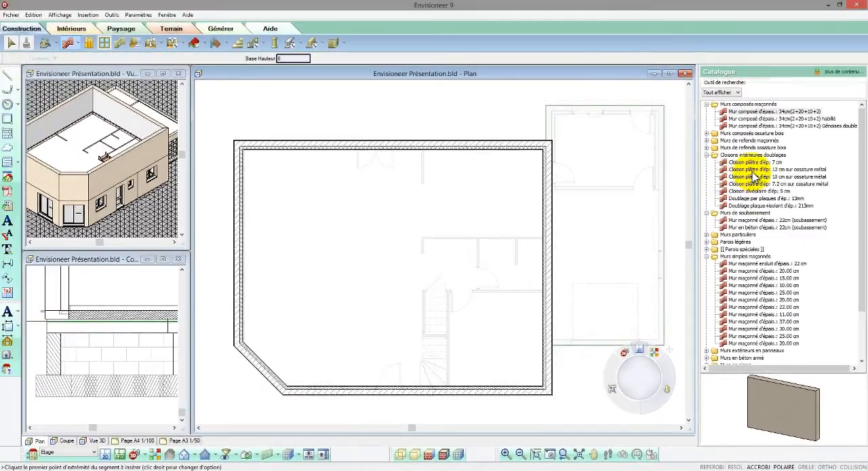
# Draw a 10 cm plaster partition on metal frame across the full house width, about 110 cm inside the rear wall.
pyautogui.click(755, 170)
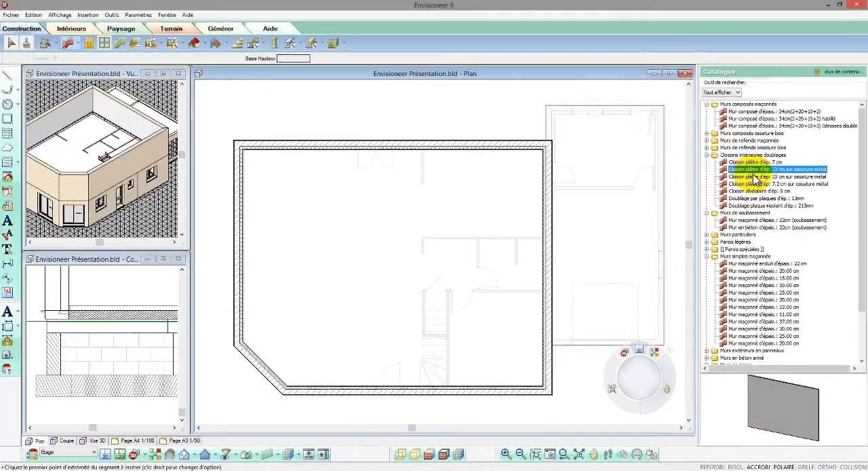
pyautogui.moveTo(862, 389); pyautogui.dragTo(784, 404)
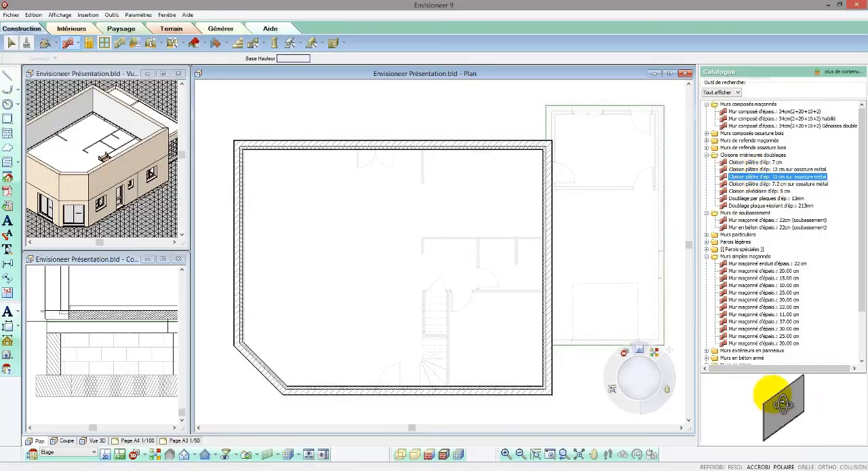
pyautogui.click(243, 186)
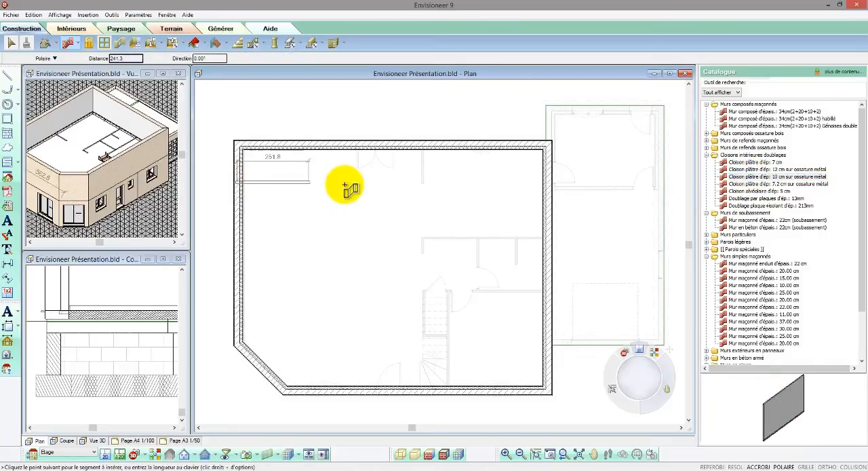
pyautogui.click(549, 184)
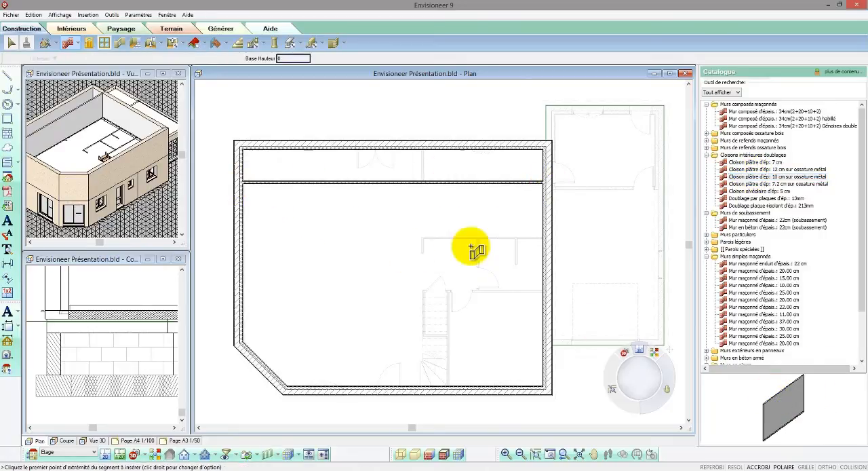
# Draw a second 10 cm partition across the full width, starting on the side wall about 93 cm from the angled wall's corner.
pyautogui.click(239, 325)
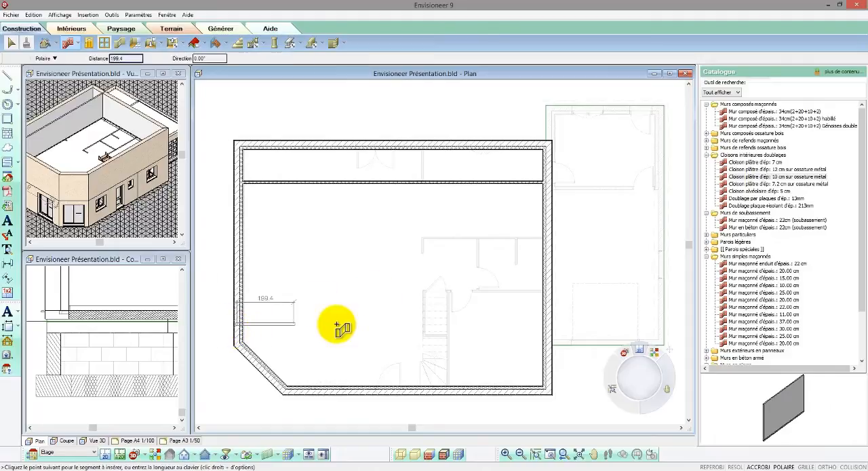
pyautogui.click(550, 324)
pyautogui.rightClick(551, 326)
pyautogui.click(553, 330)
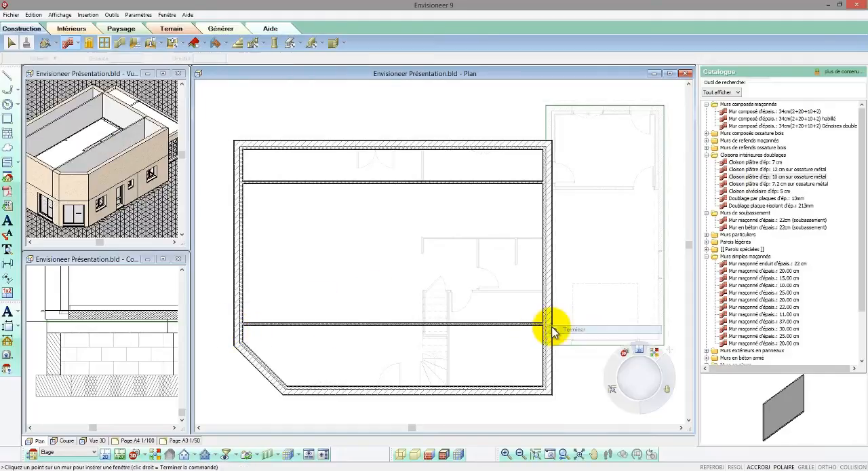
# Replace the upper floor's front, angled and rear exterior walls with the 22 cm rendered masonry wall (Mur maçonné enduit d'épais.: 22 cm).
pyautogui.click(413, 392)
pyautogui.click(270, 370)
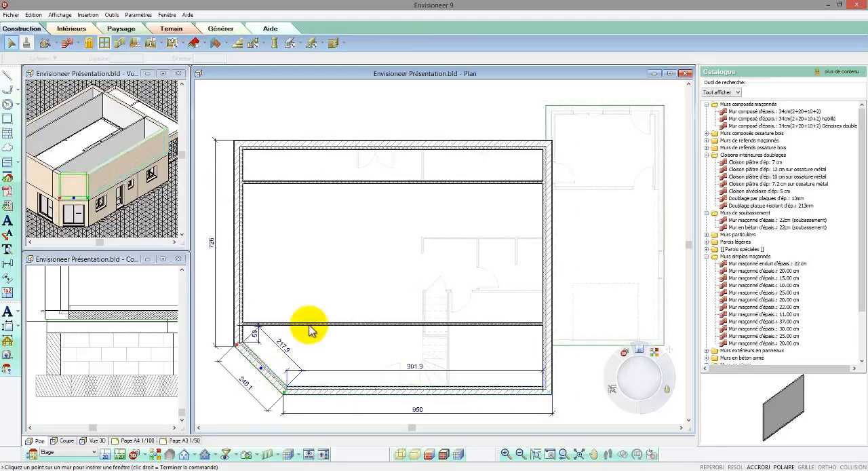
pyautogui.click(378, 151)
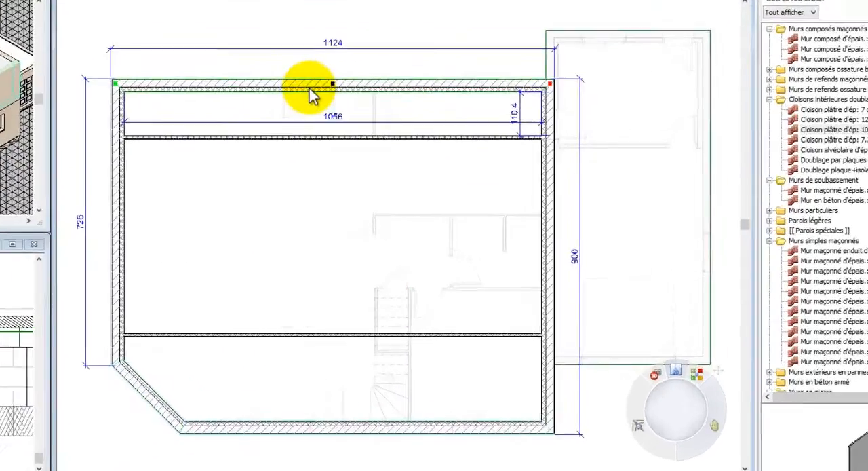
pyautogui.rightClick(376, 147)
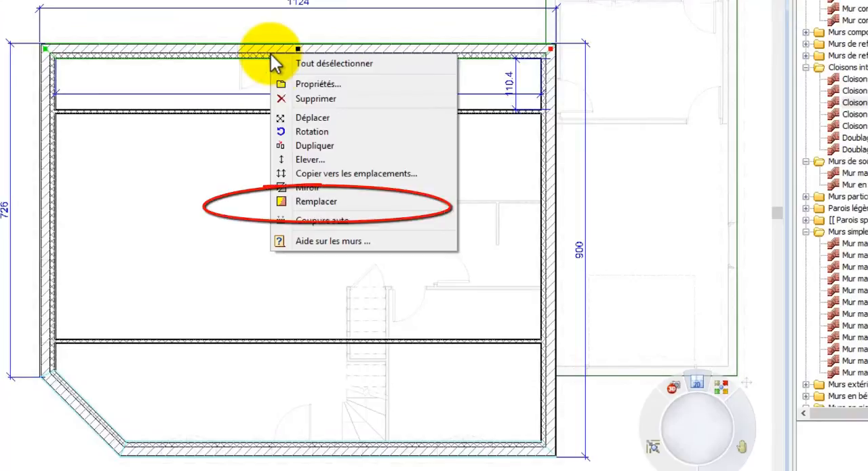
pyautogui.click(321, 201)
pyautogui.click(487, 248)
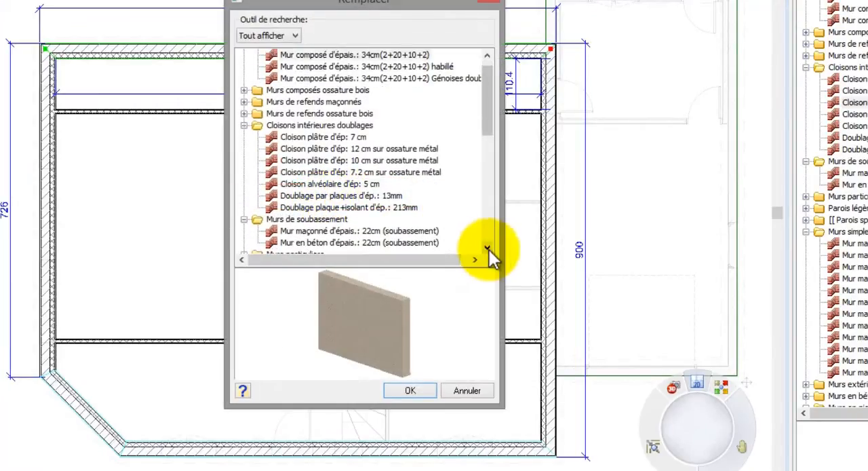
pyautogui.click(487, 248)
pyautogui.click(488, 247)
pyautogui.click(488, 247)
pyautogui.click(488, 247)
pyautogui.click(487, 247)
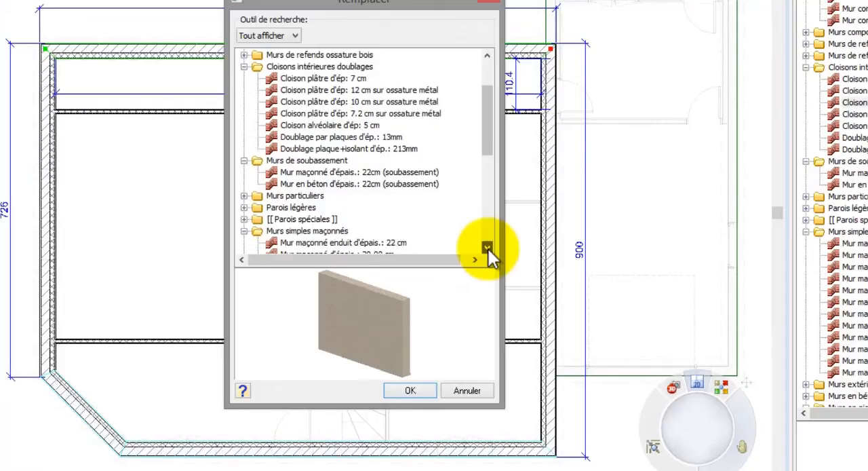
pyautogui.click(405, 243)
pyautogui.click(409, 391)
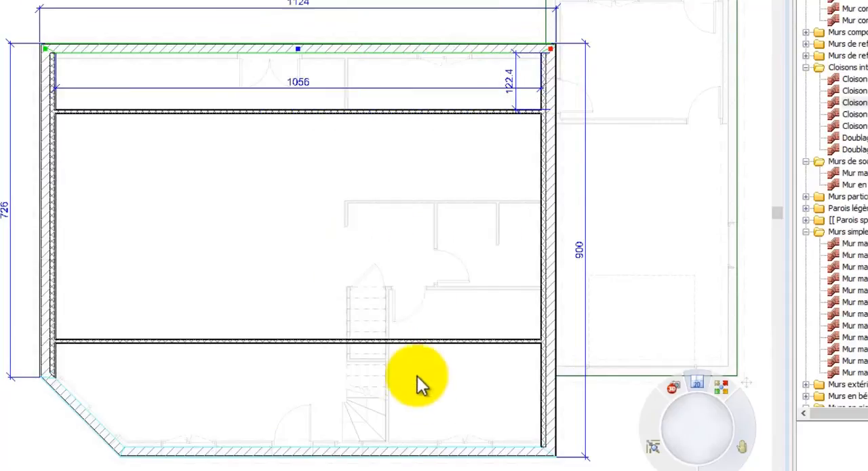
# Set the distance between the front partition and the front exterior wall to 120 cm.
pyautogui.click(411, 342)
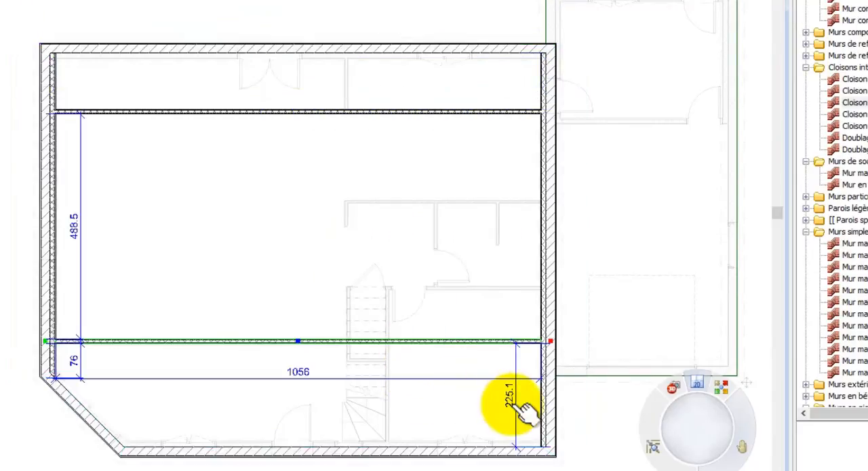
pyautogui.click(511, 403)
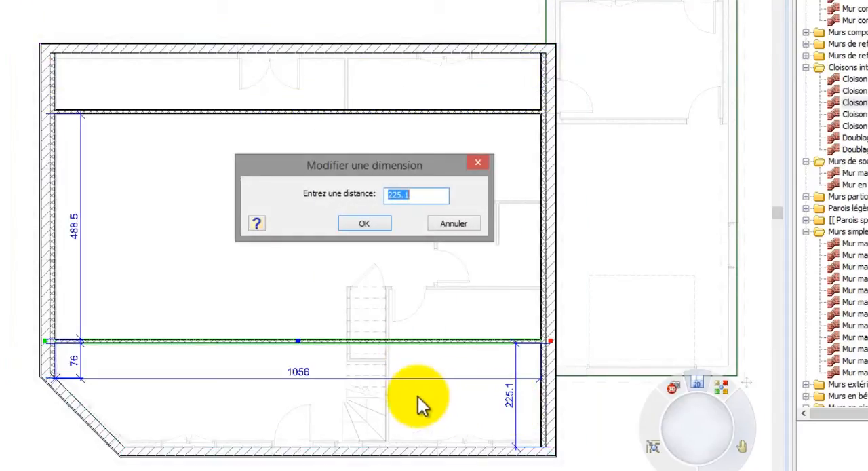
pyautogui.write('120')
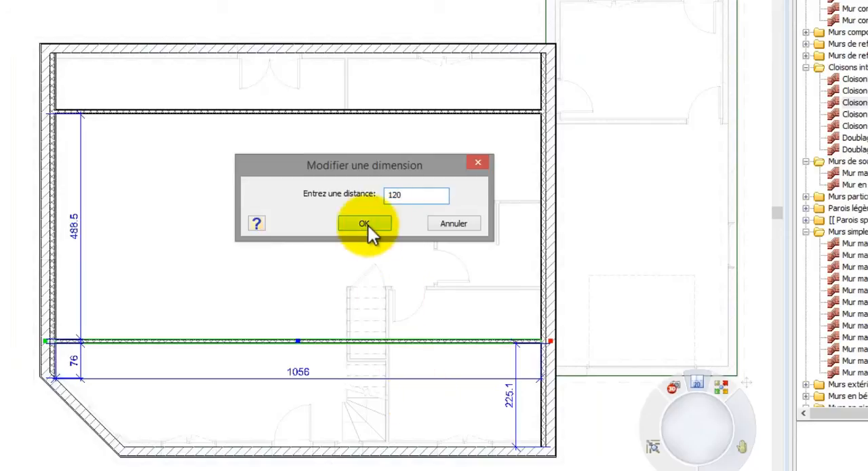
pyautogui.click(364, 224)
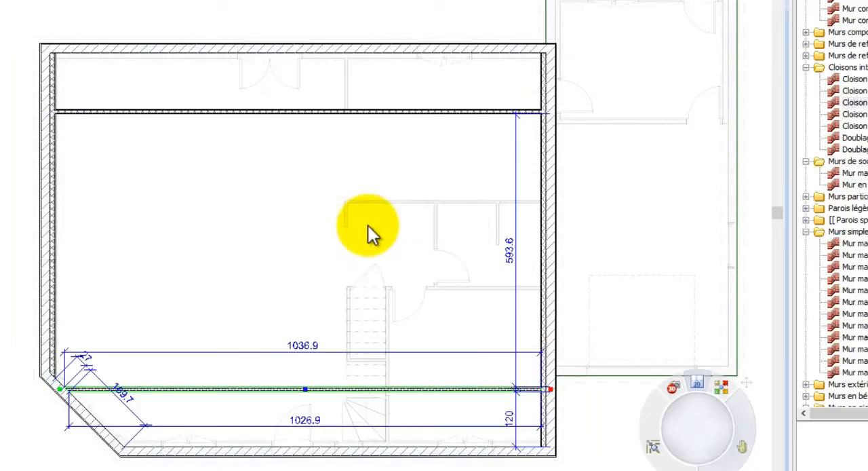
# Set the distance between the rear partition and the rear exterior wall to 100 cm.
pyautogui.click(374, 112)
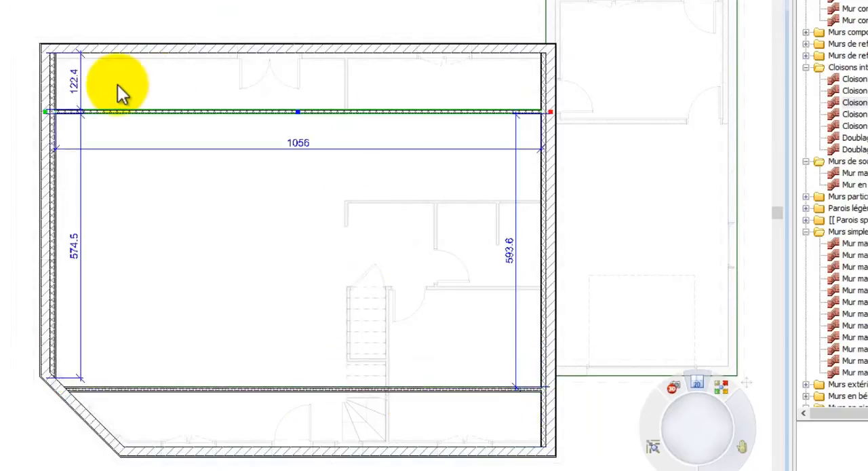
pyautogui.click(75, 82)
pyautogui.write('10')
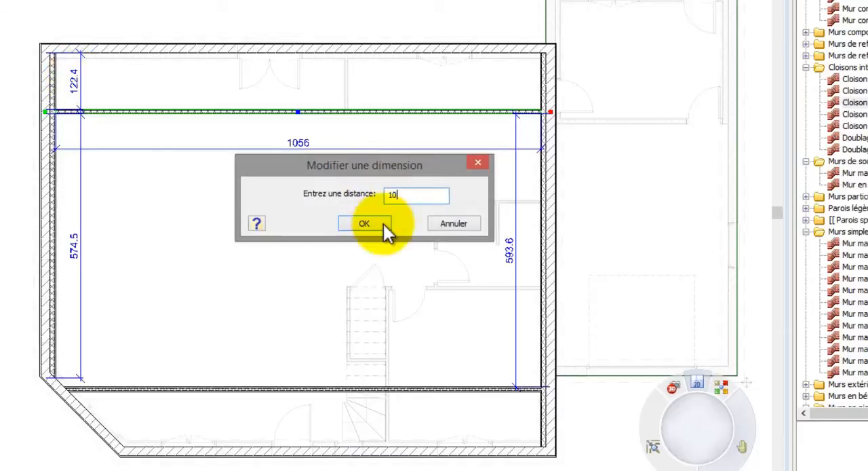
pyautogui.write('0')
pyautogui.click(383, 224)
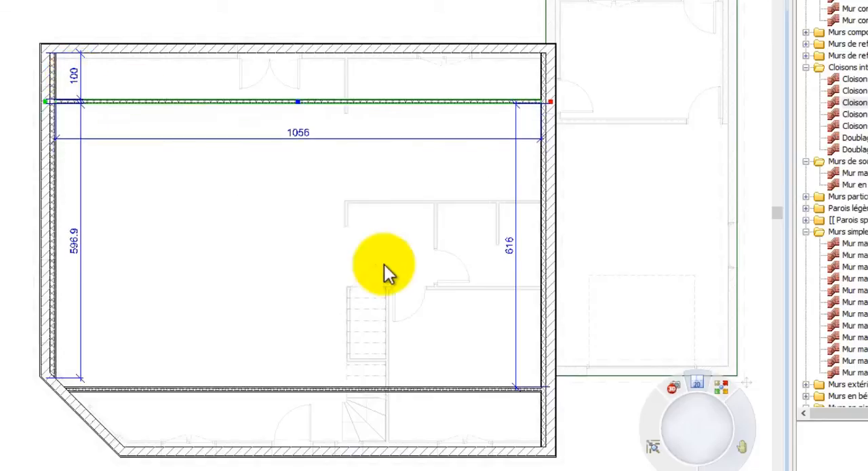
# Set the distance between the front partition and the front exterior wall to 100 cm.
pyautogui.click(420, 389)
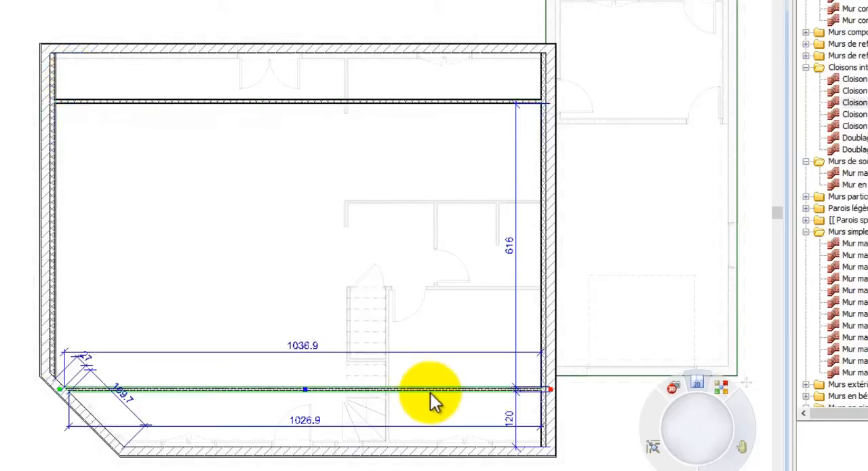
pyautogui.click(511, 415)
pyautogui.write('100')
pyautogui.click(381, 218)
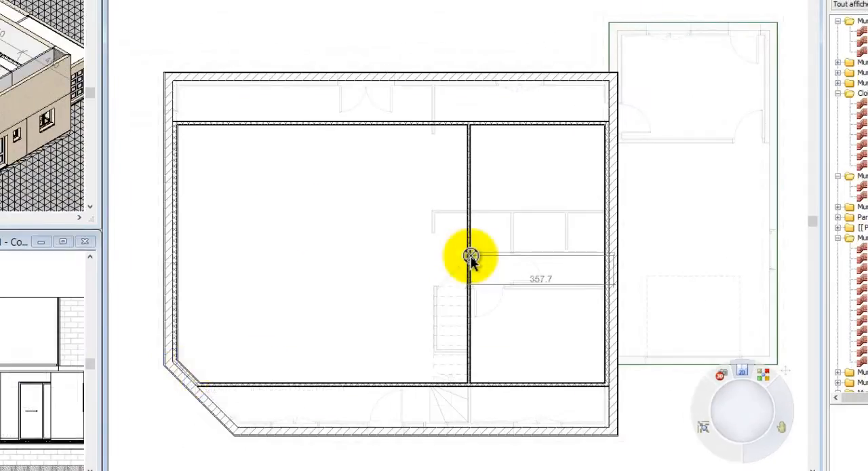
# End the garage-side cross partition at the dividing partition's midpoint, draw a second dividing partition about 636 cm long, and start another at its midpoint.
pyautogui.click(471, 257)
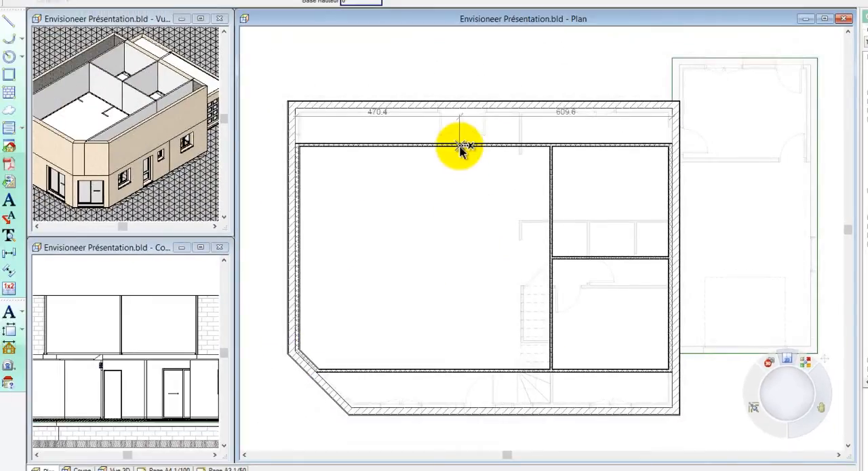
pyautogui.click(460, 147)
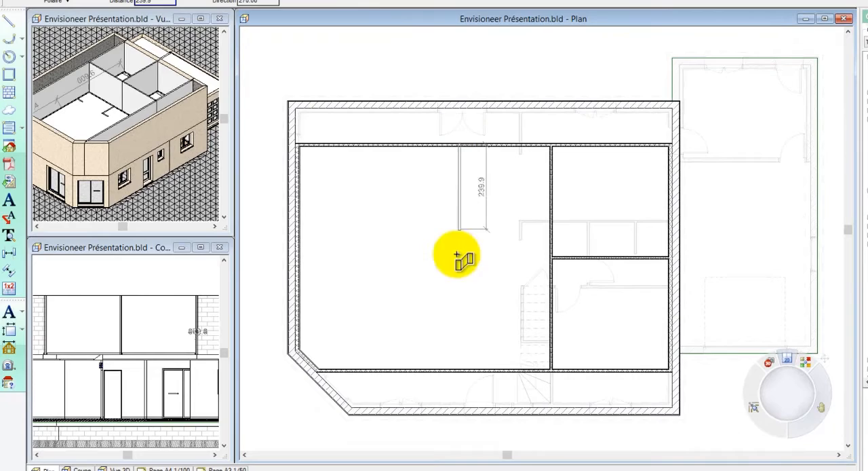
pyautogui.click(464, 373)
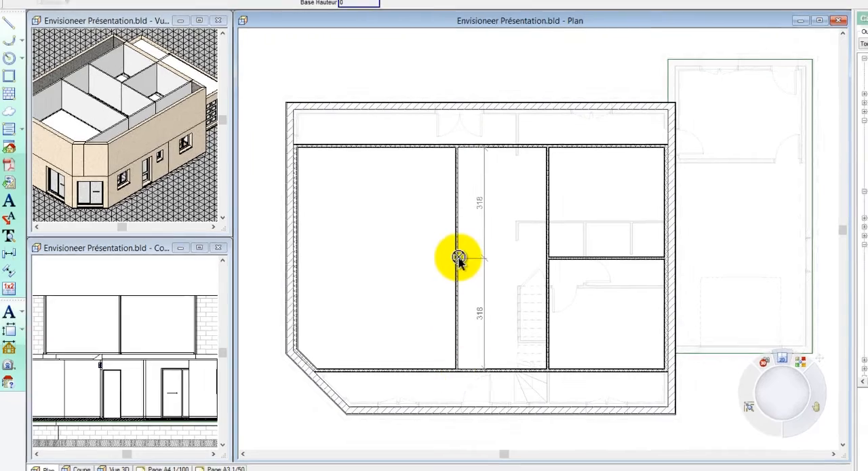
pyautogui.click(459, 258)
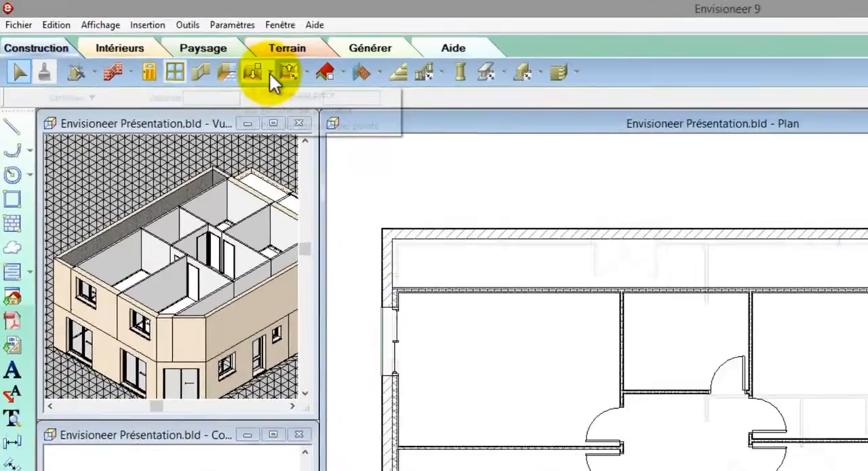
# Add a 20 cm concrete slab floor (Plancher en dalle d'épais.: 20.00 cm) over the full outline of the upper floor.
pyautogui.click(172, 43)
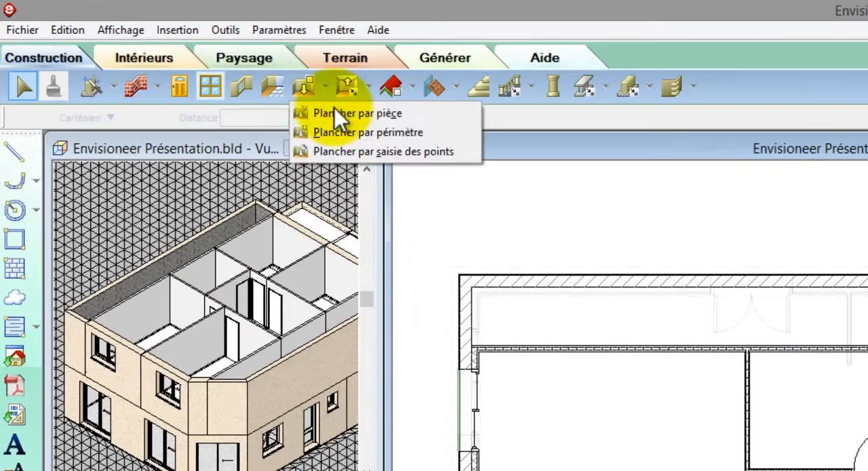
pyautogui.click(170, 65)
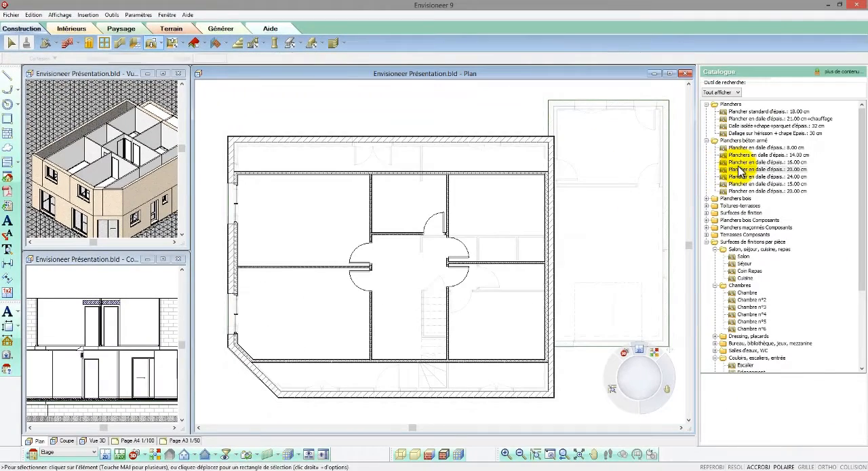
pyautogui.click(740, 168)
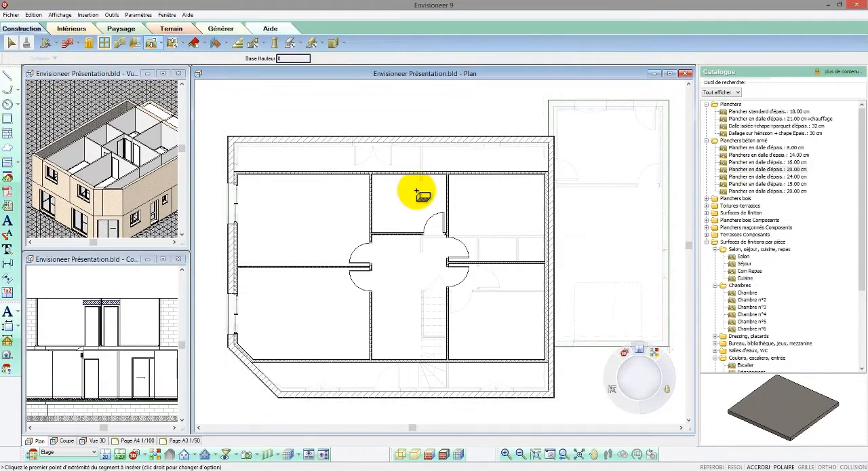
pyautogui.press('Escape')
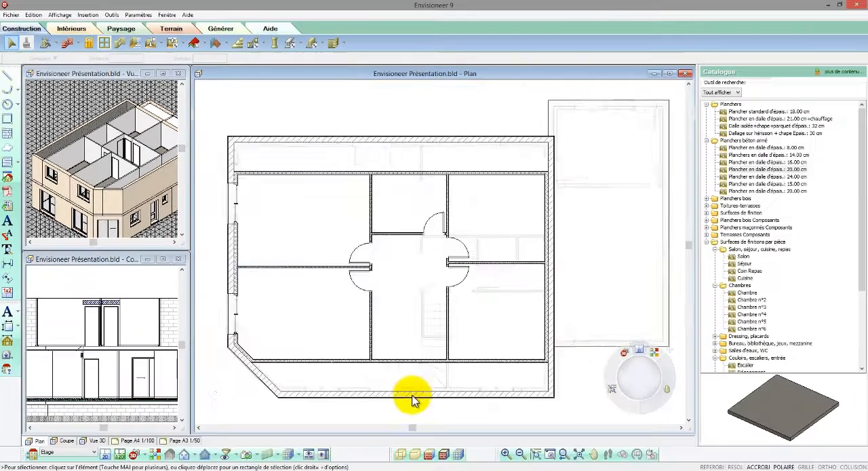
# Turn off selection of walls (Murs) in the display and selection filter for all locations.
pyautogui.scroll(2, 412, 401)
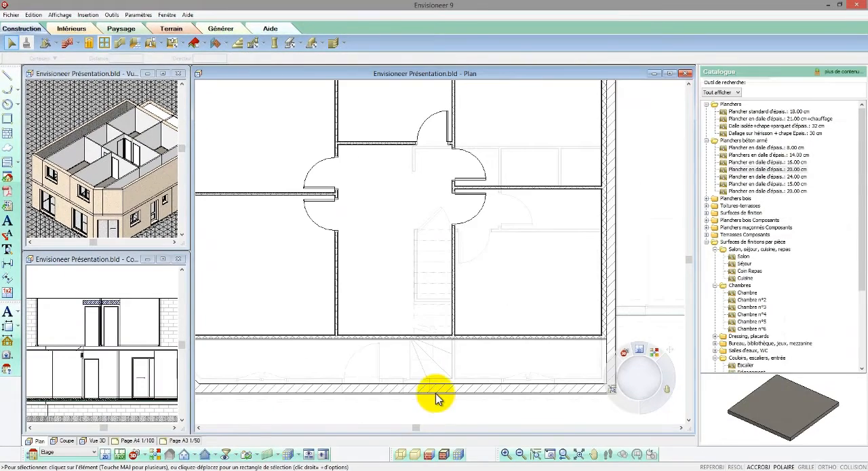
pyautogui.click(435, 398)
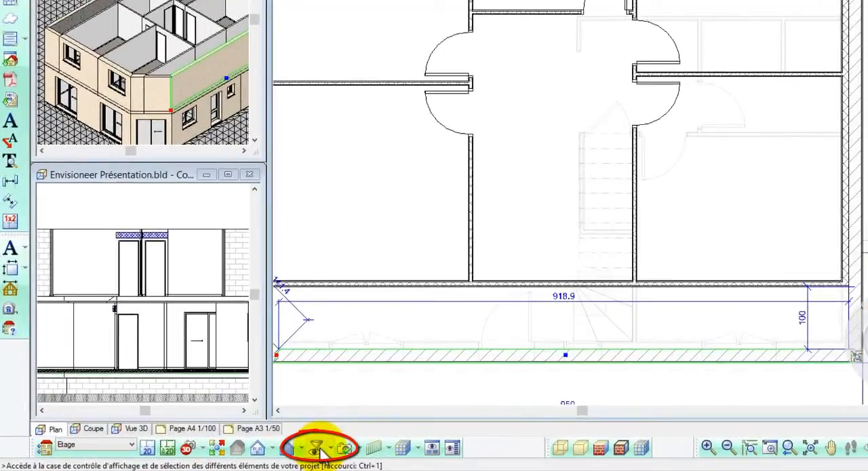
pyautogui.click(317, 448)
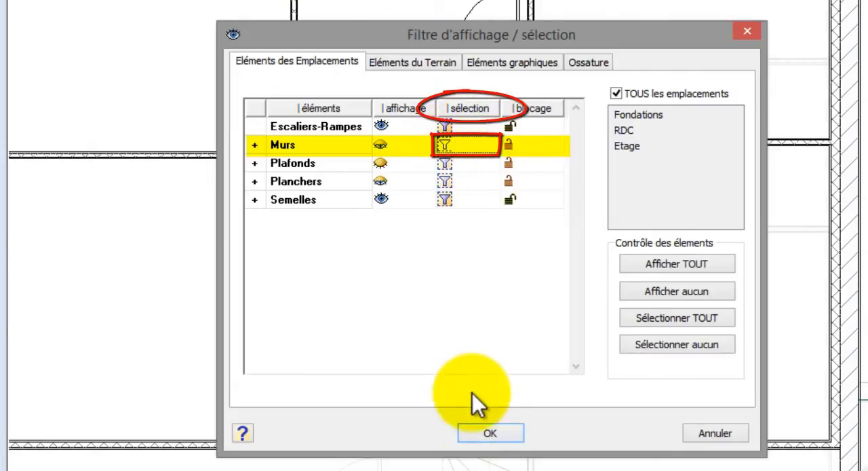
pyautogui.click(485, 433)
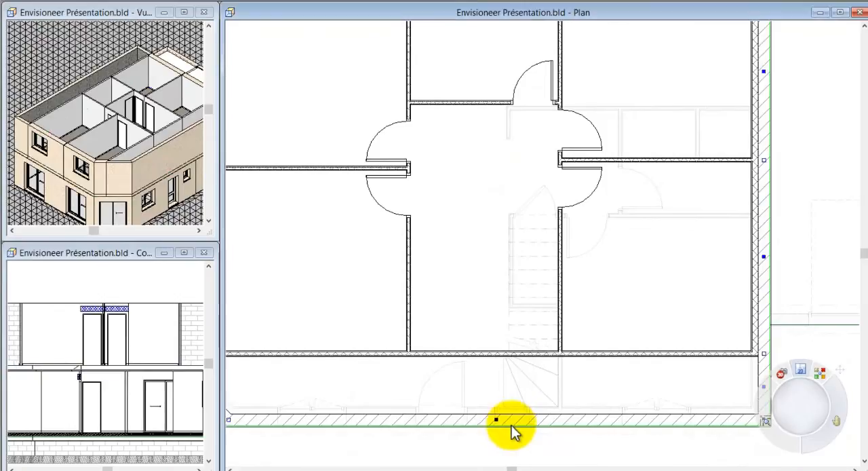
# Create a rectangular stairwell opening in the upper floor slab, from the front partition along the straight stair flight and as wide as the flight.
pyautogui.rightClick(514, 409)
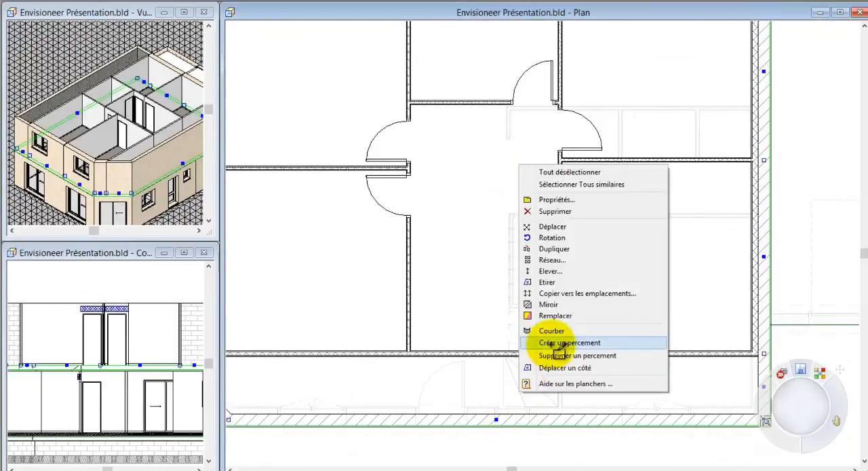
pyautogui.click(555, 355)
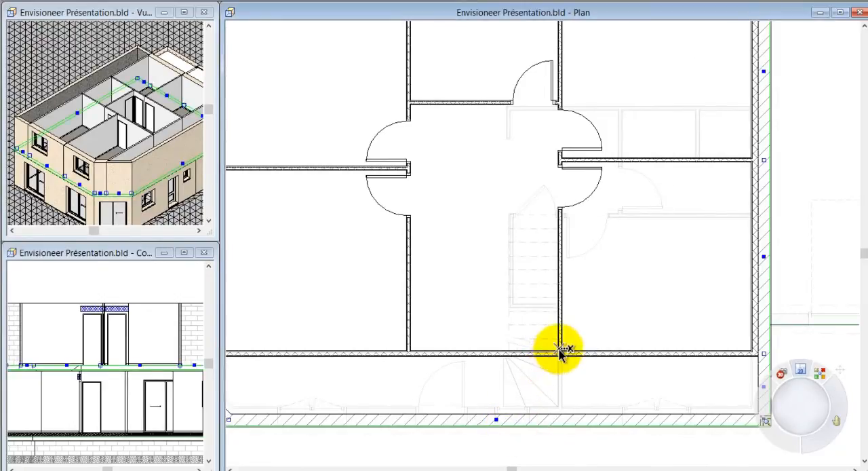
pyautogui.click(558, 351)
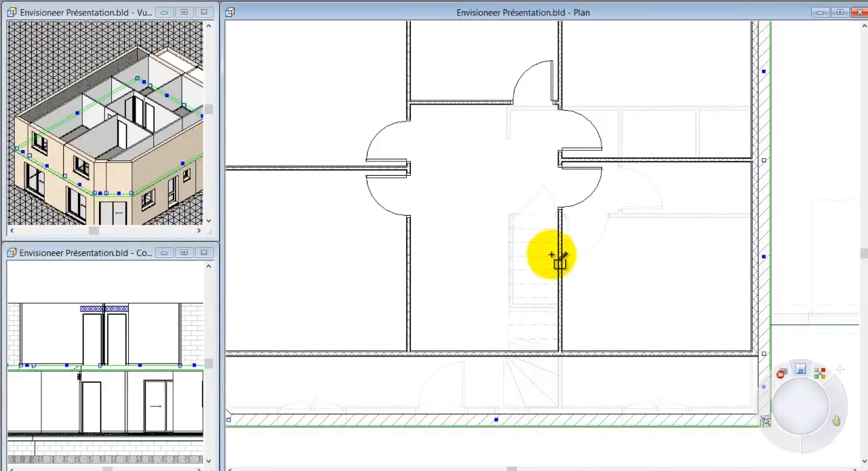
pyautogui.click(557, 213)
pyautogui.click(509, 214)
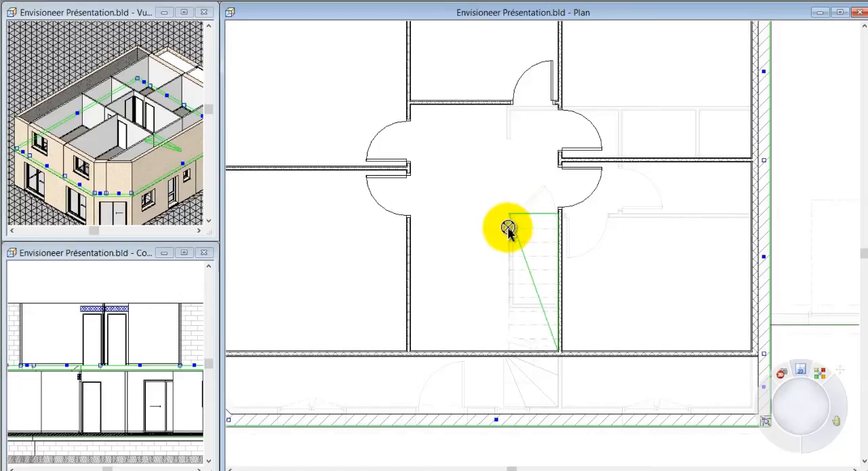
pyautogui.rightClick(509, 355)
pyautogui.click(521, 357)
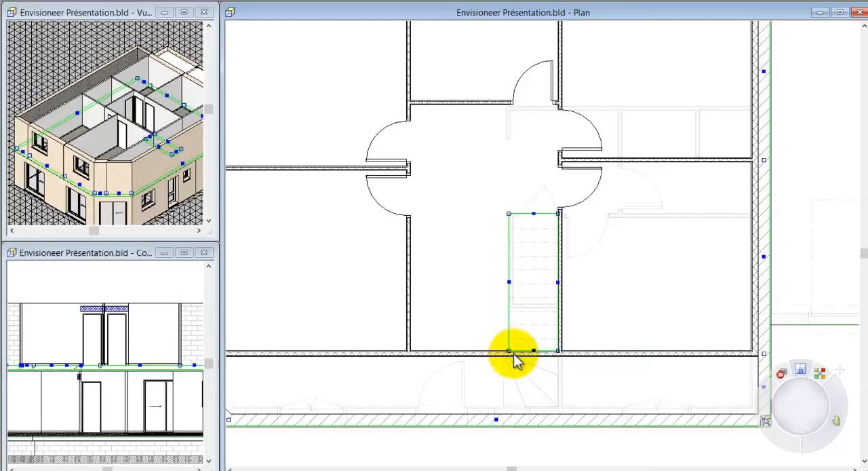
pyautogui.click(369, 292)
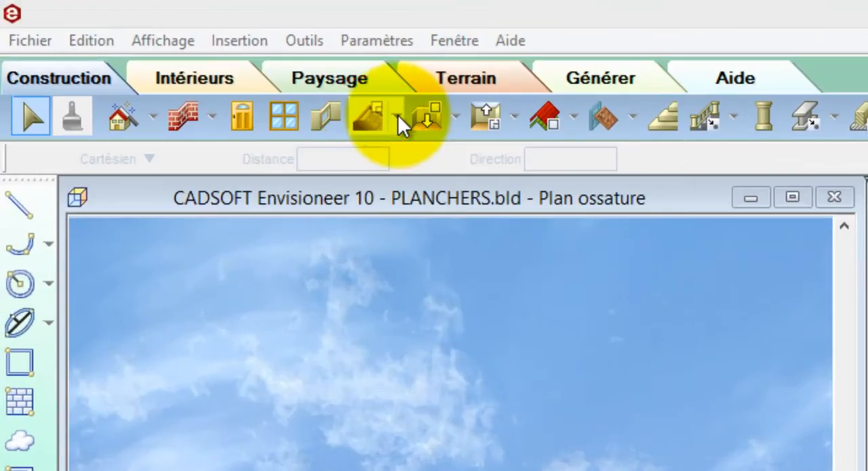
# Insert the Solivage BM 45x220 mm + OSB 16 mm floor framing by room in both rooms of the upper floor.
pyautogui.click(398, 122)
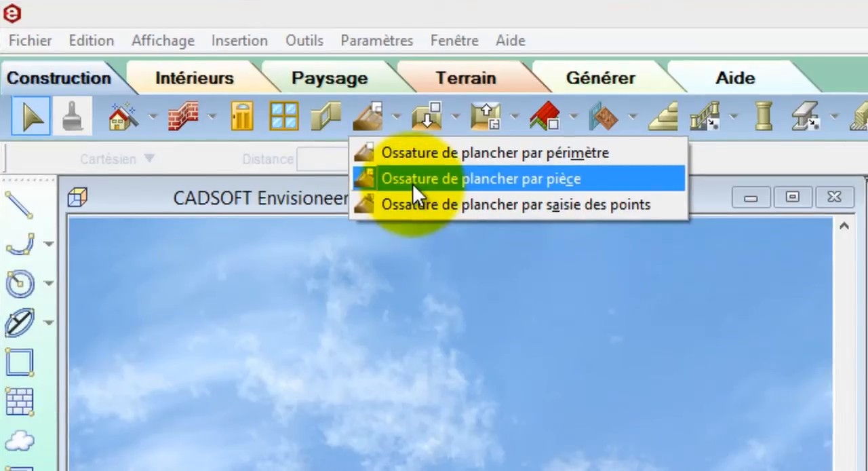
pyautogui.click(413, 184)
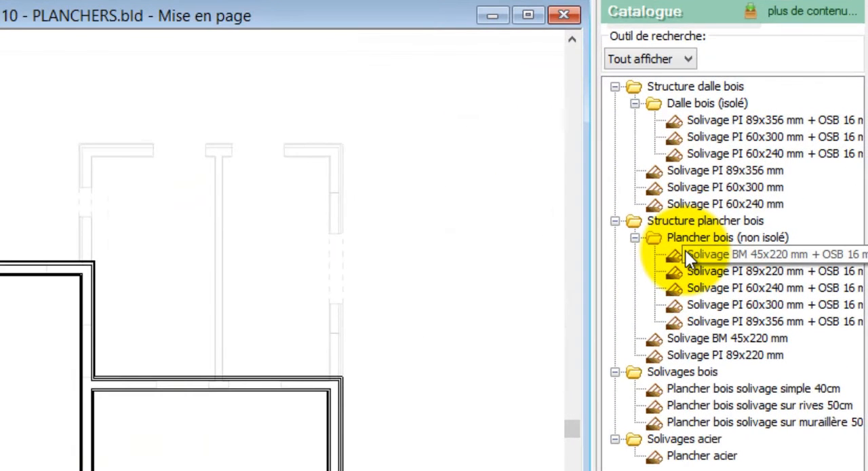
pyautogui.click(686, 255)
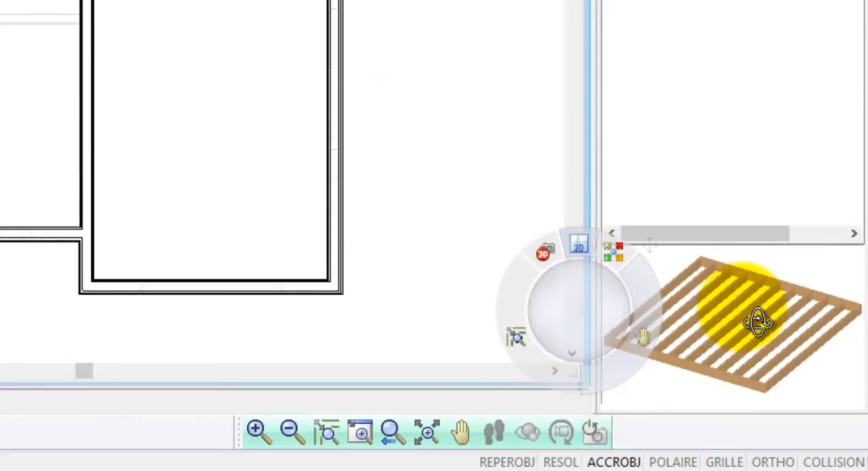
pyautogui.moveTo(757, 322); pyautogui.dragTo(762, 339)
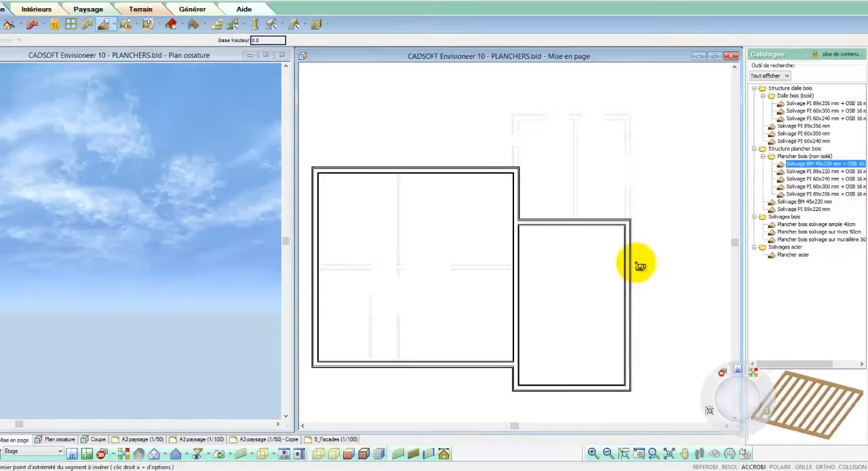
pyautogui.click(600, 255)
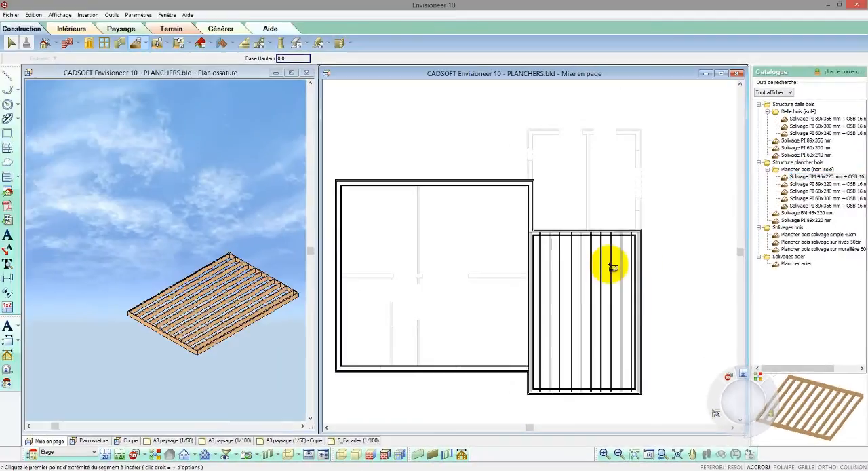
pyautogui.click(496, 243)
pyautogui.rightClick(497, 243)
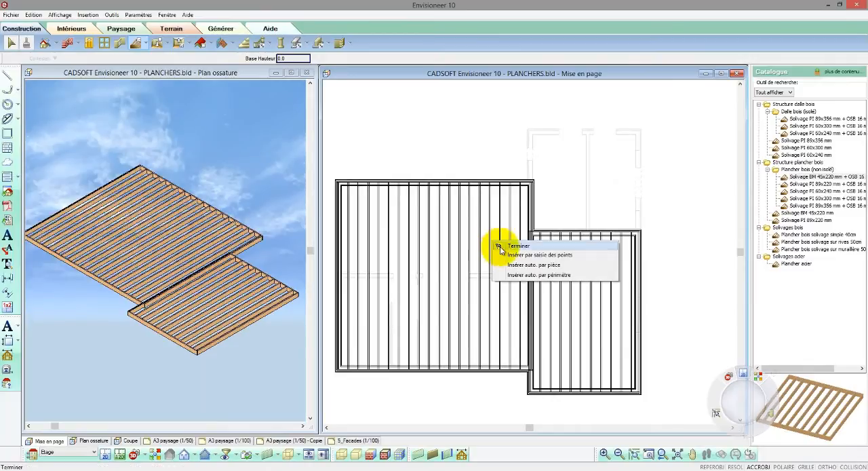
pyautogui.click(500, 247)
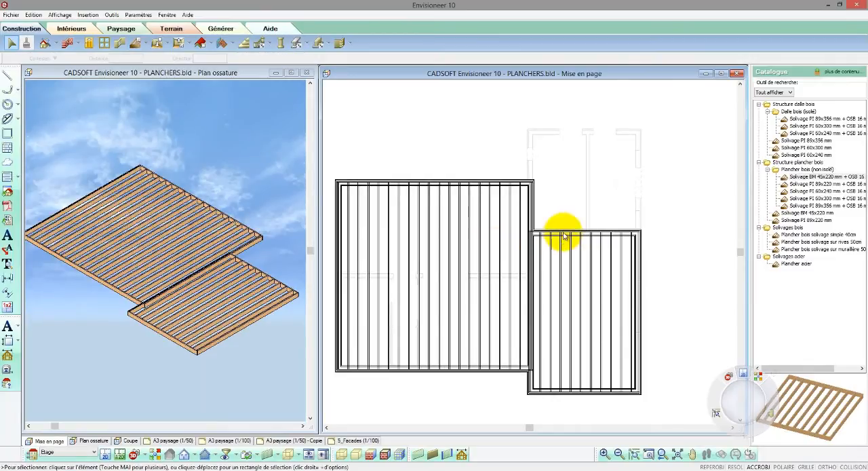
# Pull the smaller joist floor's shared side away from the larger one, and extend the larger floor's facing side to the dividing wall's corner.
pyautogui.click(563, 236)
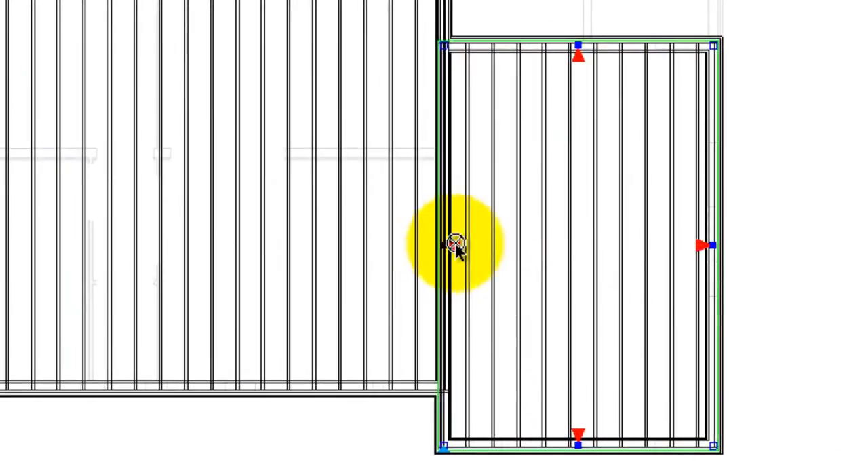
pyautogui.moveTo(456, 246); pyautogui.dragTo(506, 246)
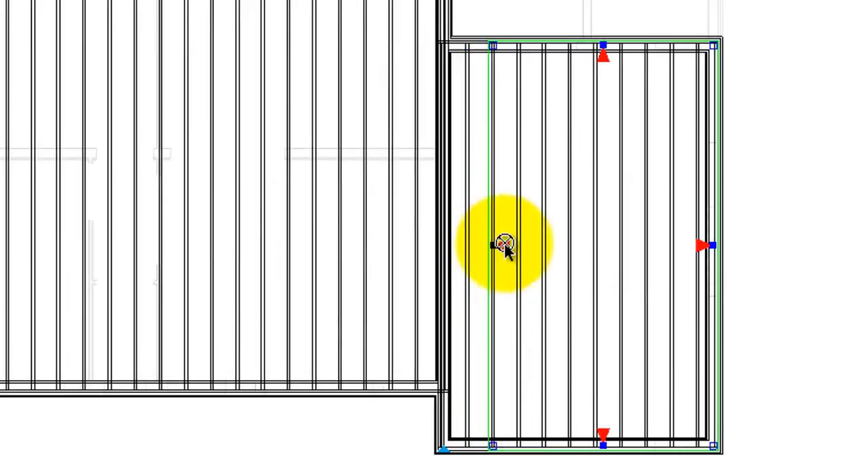
pyautogui.click(451, 238)
pyautogui.moveTo(451, 154); pyautogui.dragTo(409, 158)
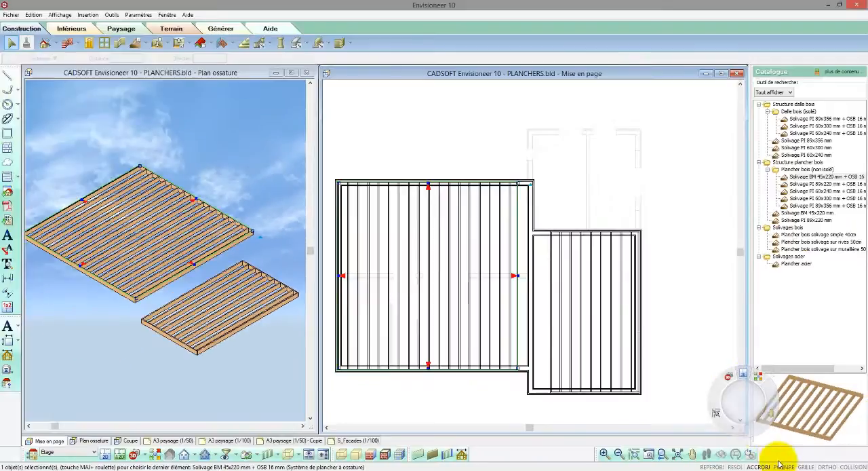
pyautogui.scroll(3, 550, 228)
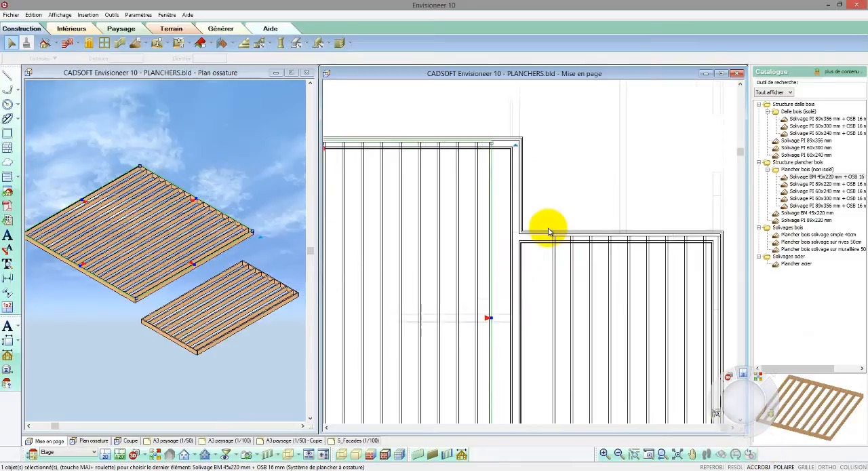
pyautogui.moveTo(468, 352); pyautogui.dragTo(510, 240)
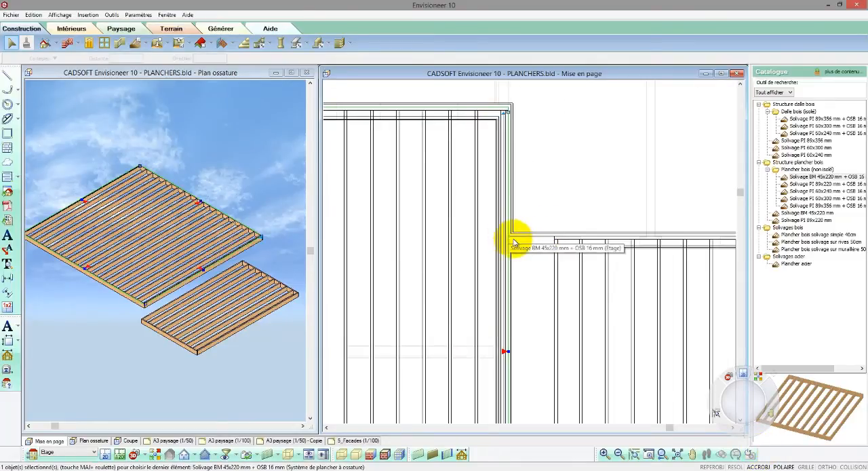
# Stretch the smaller joist floor's shared side until it meets the edge of the larger joist floor.
pyautogui.click(552, 265)
pyautogui.scroll(-2, 548, 159)
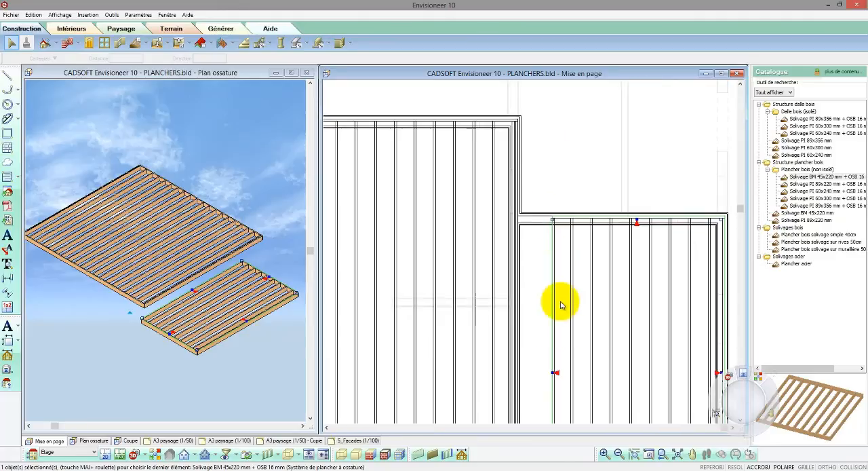
pyautogui.moveTo(551, 368); pyautogui.dragTo(518, 216)
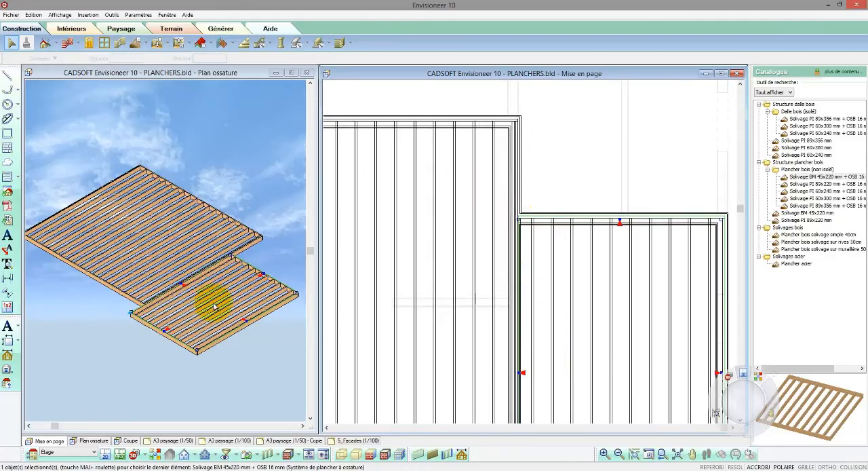
# Split the smaller joist floor's shared side at the larger floor's corner, and move the projecting segment outward into line with the exterior wall.
pyautogui.click(129, 336)
pyautogui.scroll(6, 136, 308)
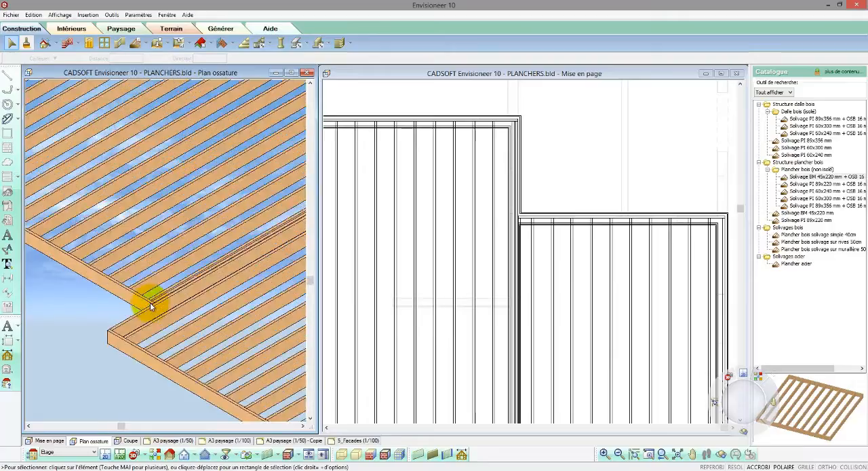
pyautogui.scroll(-2, 549, 145)
pyautogui.scroll(5, 519, 367)
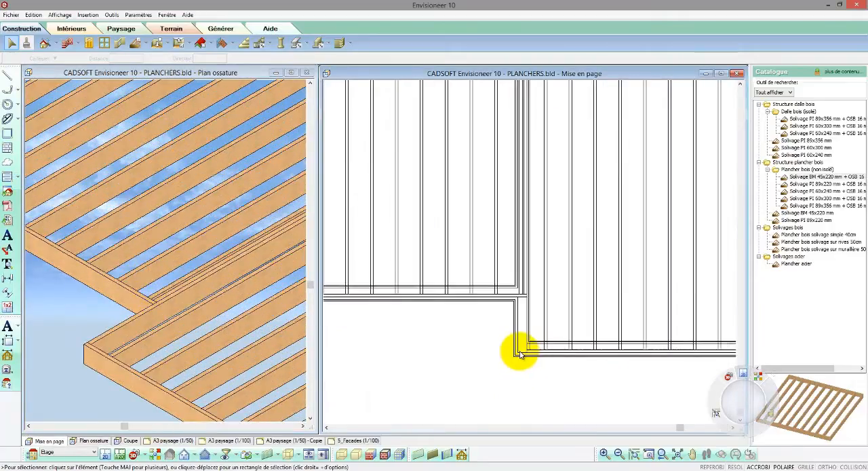
pyautogui.scroll(1, 520, 354)
pyautogui.click(534, 312)
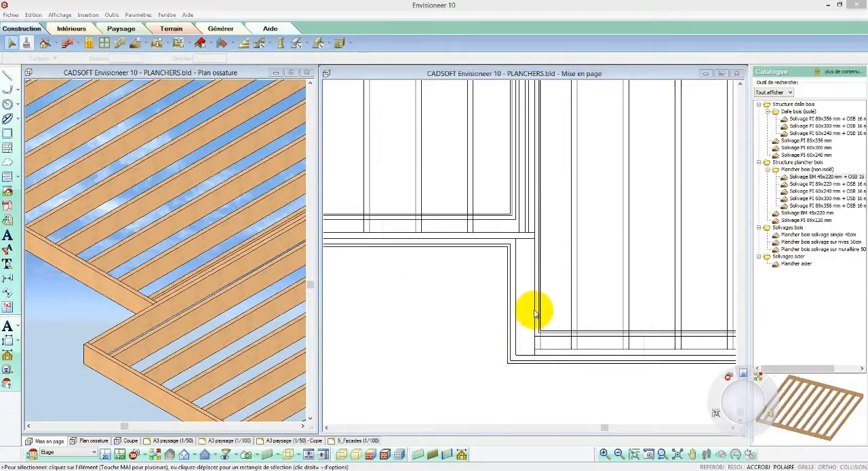
pyautogui.rightClick(534, 312)
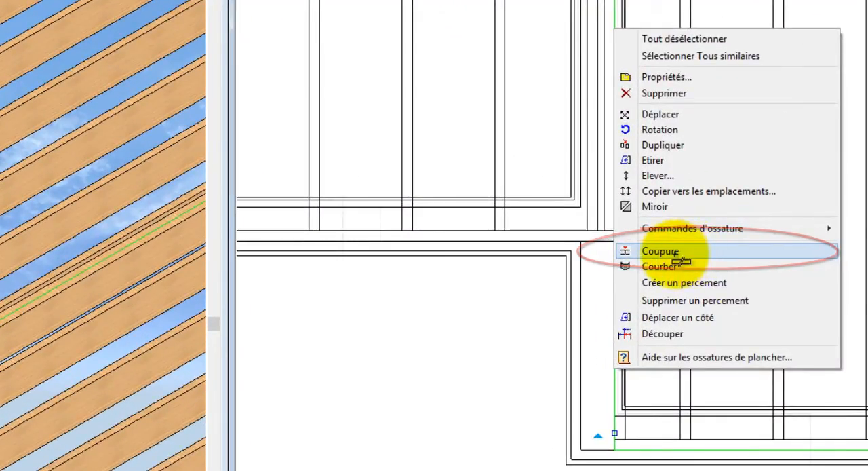
pyautogui.click(668, 251)
pyautogui.click(616, 241)
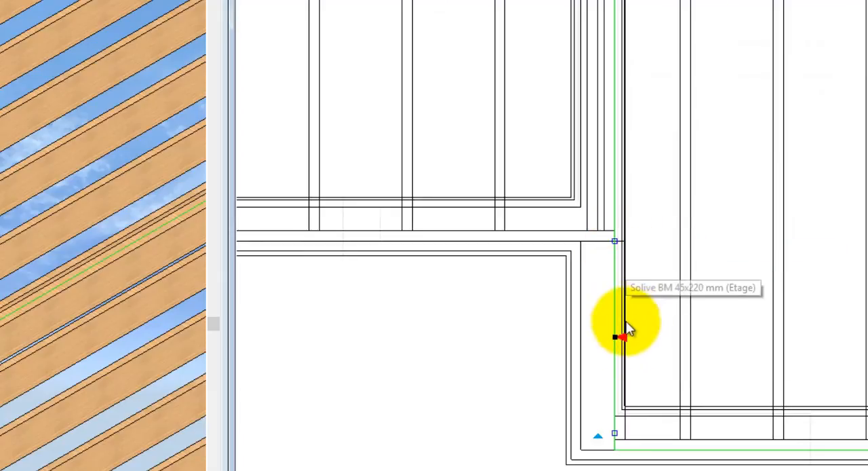
pyautogui.moveTo(616, 338); pyautogui.dragTo(581, 337)
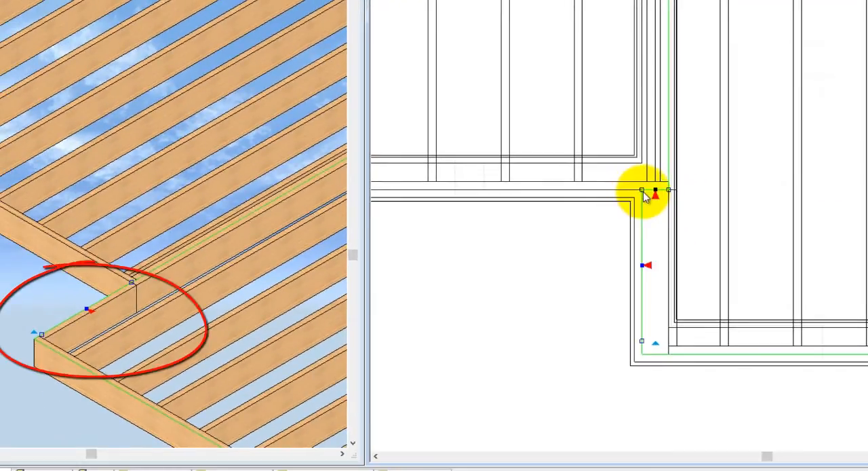
pyautogui.moveTo(646, 195); pyautogui.dragTo(644, 191)
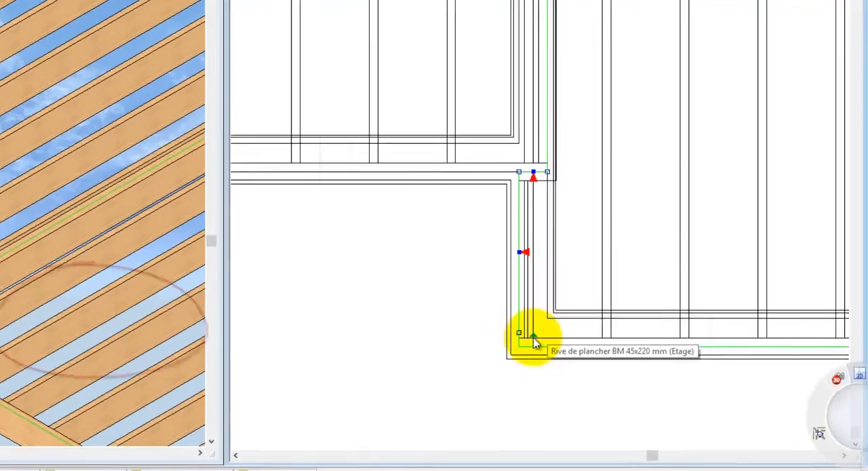
# Move the smaller joist floor's framing base point to the inner corner beside the split in its shared side.
pyautogui.rightClick(656, 345)
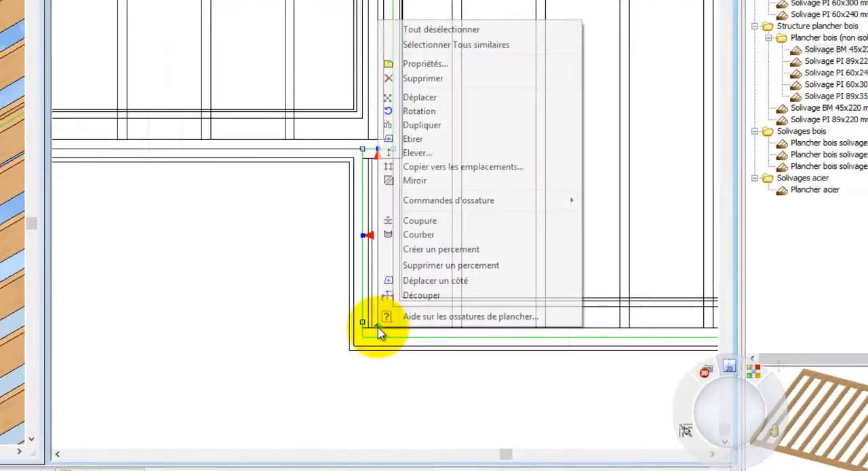
pyautogui.moveTo(749, 235)
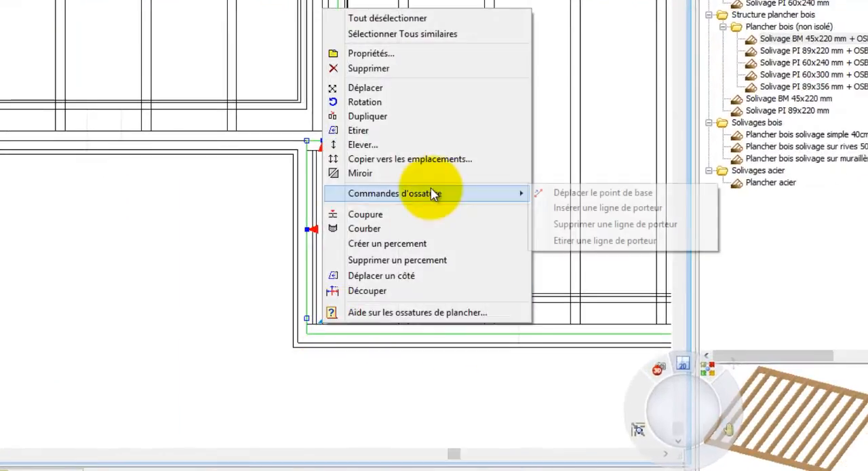
pyautogui.click(615, 194)
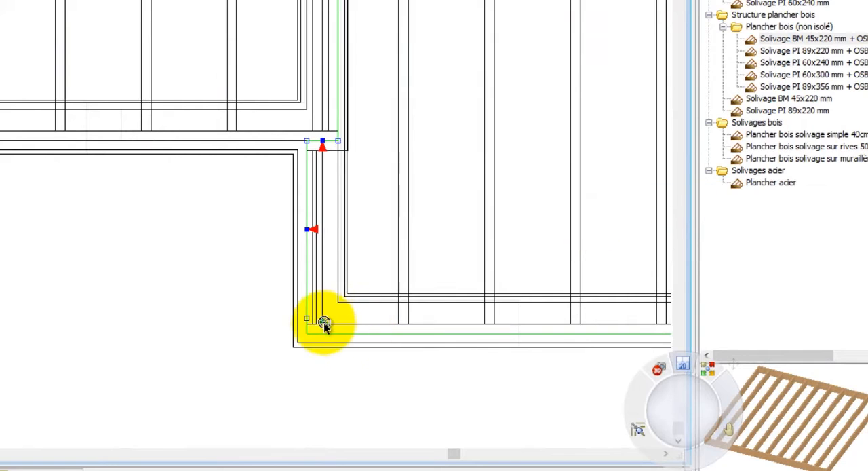
pyautogui.click(341, 303)
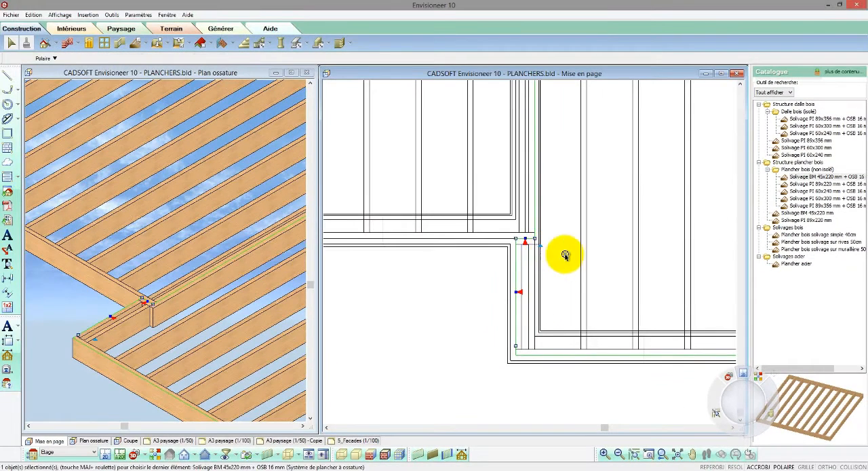
pyautogui.click(563, 252)
pyautogui.scroll(-5, 401, 394)
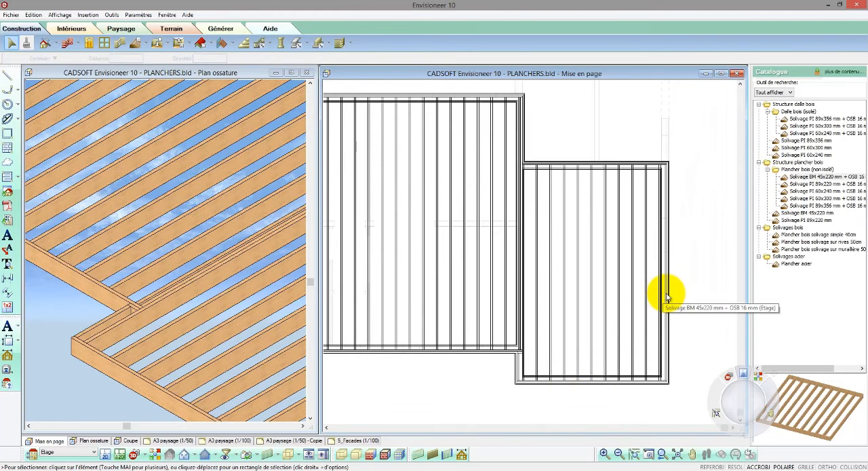
# Set the smaller joist floor's joist direction (Solivage Direction) to 0° and its spacing (Solivage Entraxe) to 50.
pyautogui.click(667, 296)
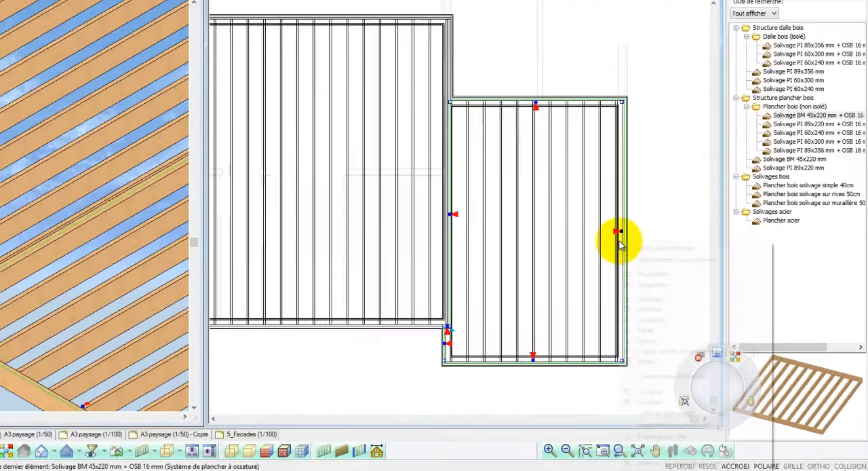
pyautogui.rightClick(663, 282)
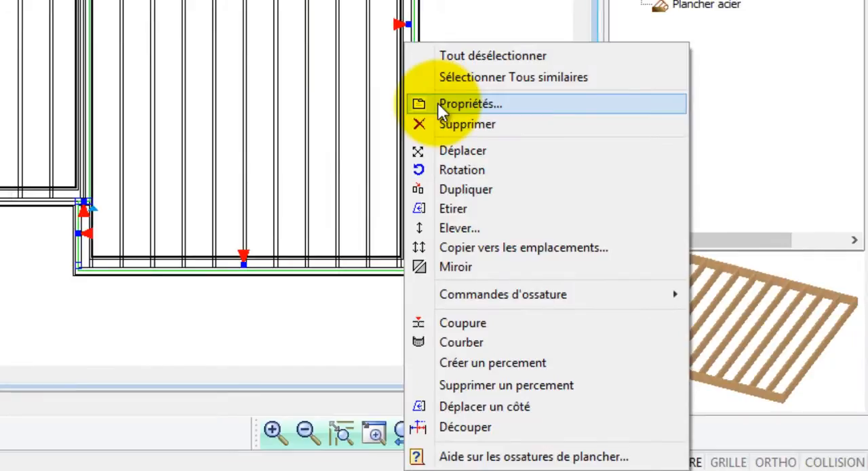
pyautogui.click(441, 105)
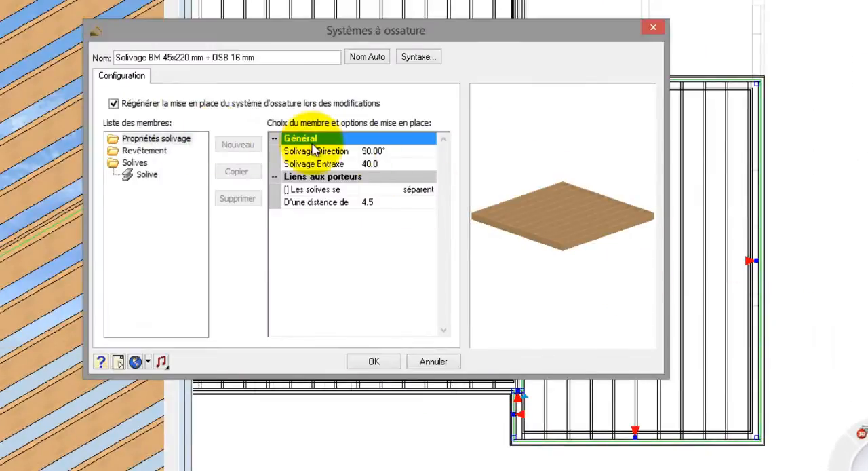
pyautogui.click(385, 152)
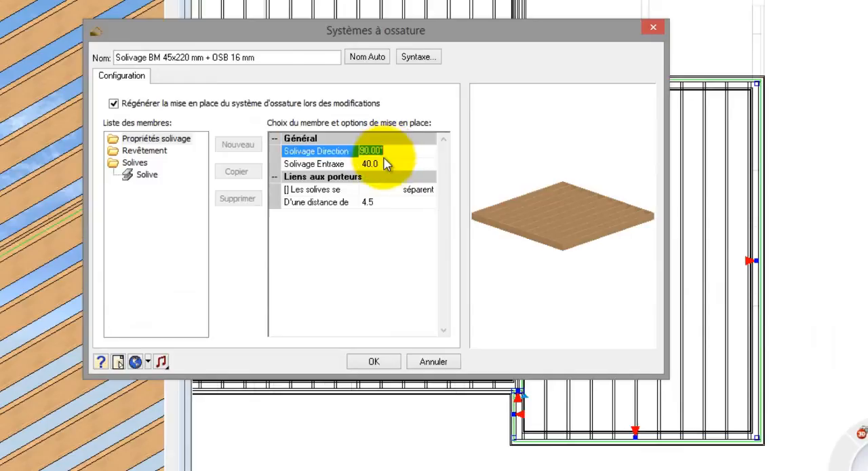
pyautogui.write('0')
pyautogui.click(383, 167)
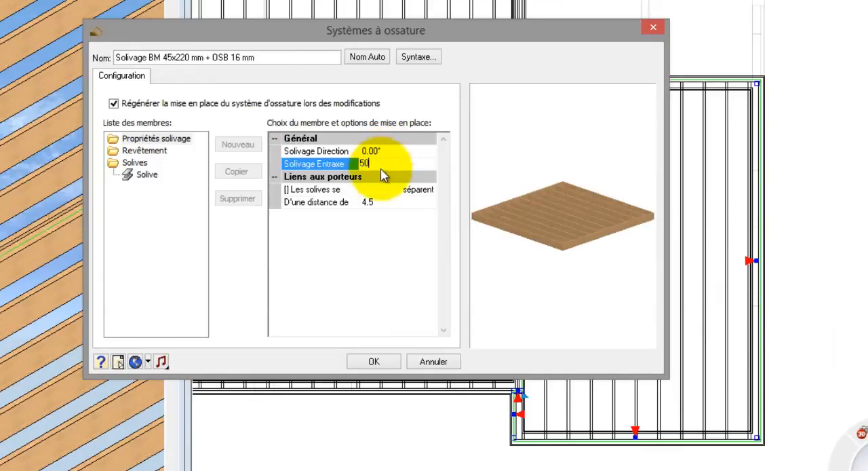
pyautogui.click(373, 362)
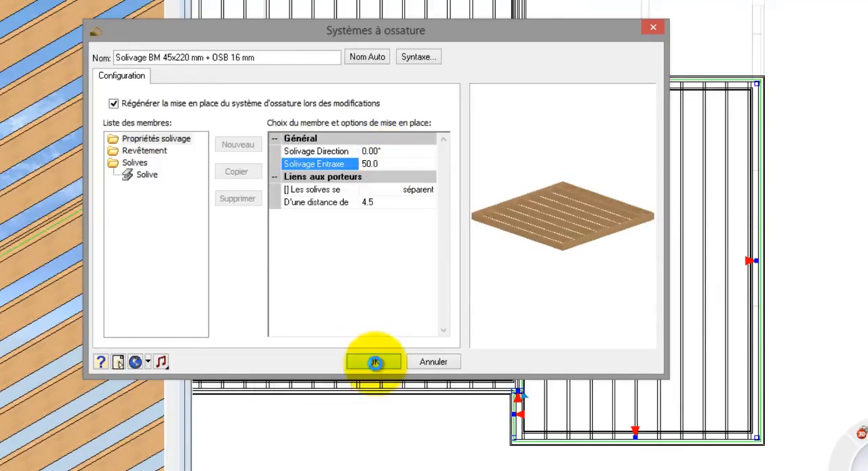
pyautogui.click(438, 239)
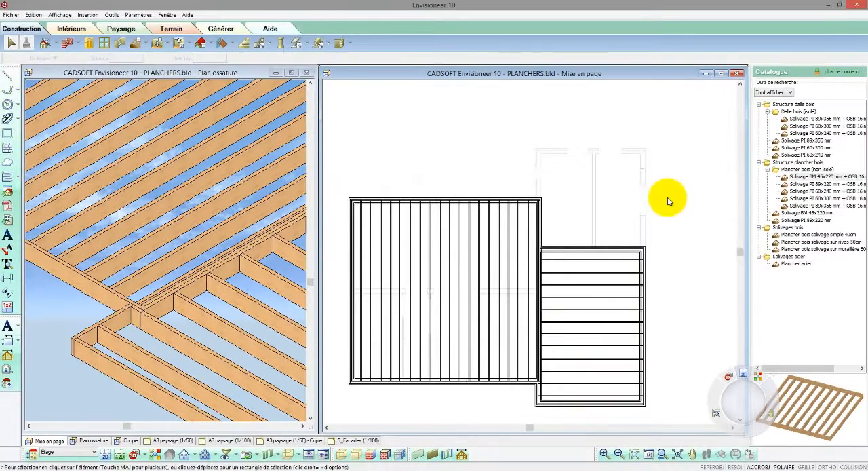
pyautogui.click(354, 293)
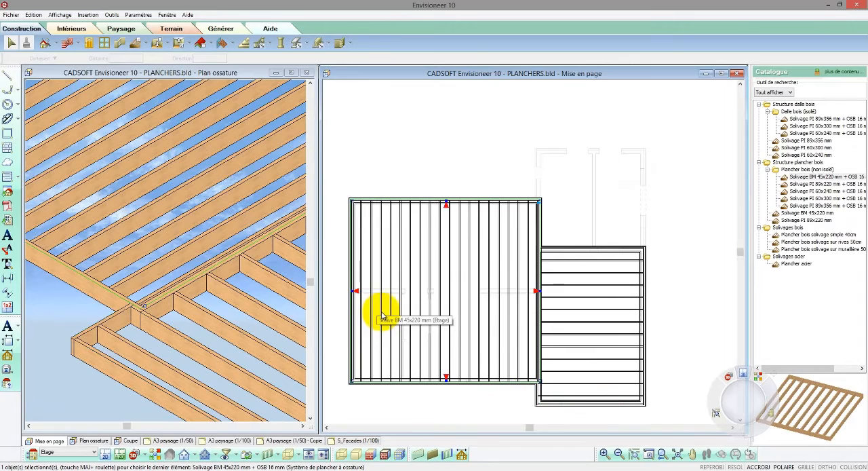
pyautogui.click(372, 179)
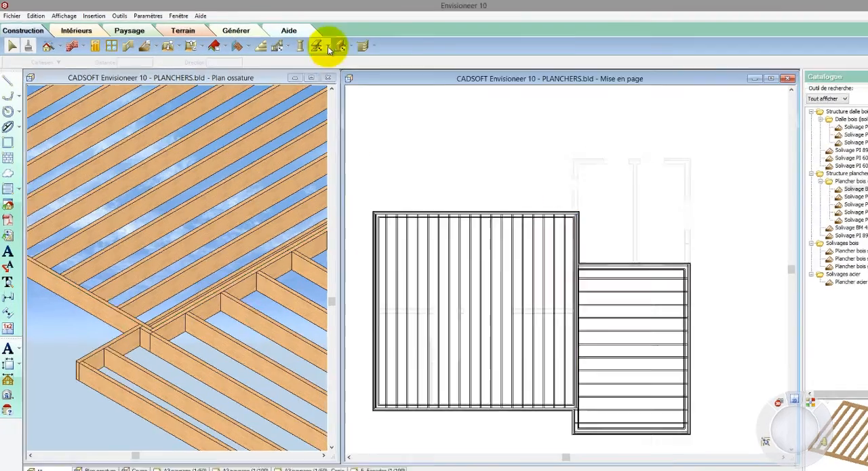
# Insert a BLC 90 mm x 300 mm beam member across the middle of the larger joist floor, from side to side.
pyautogui.click(328, 47)
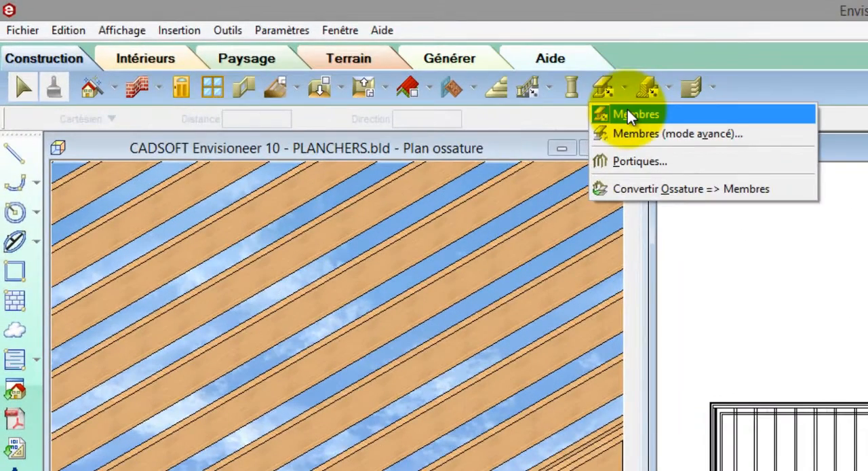
pyautogui.click(629, 115)
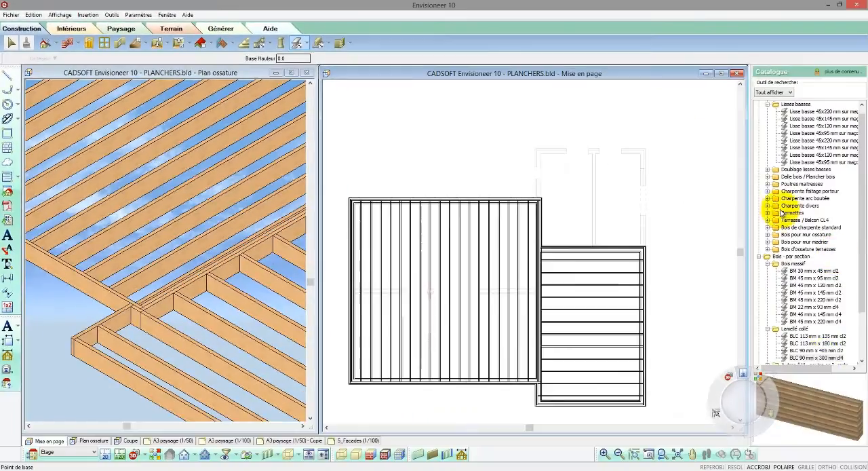
pyautogui.click(824, 359)
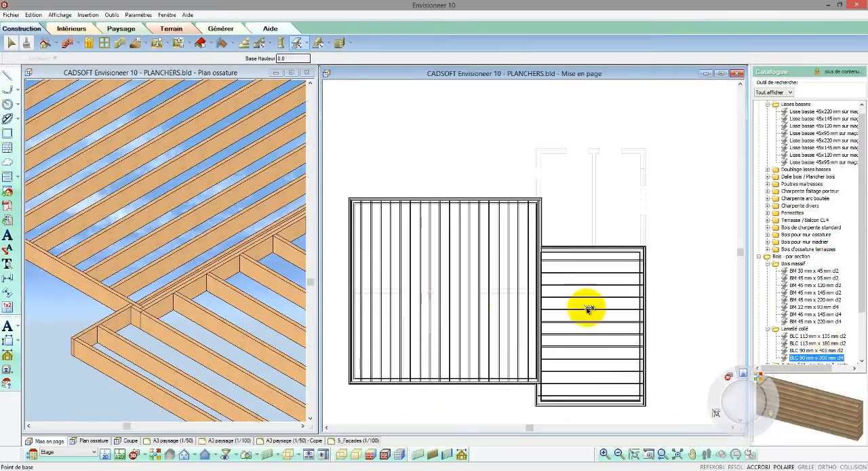
pyautogui.click(352, 290)
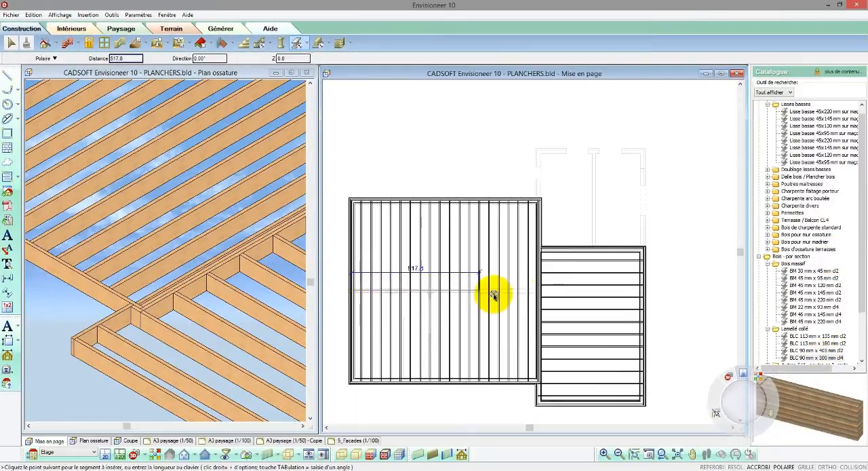
pyautogui.click(540, 291)
pyautogui.rightClick(540, 291)
pyautogui.click(542, 297)
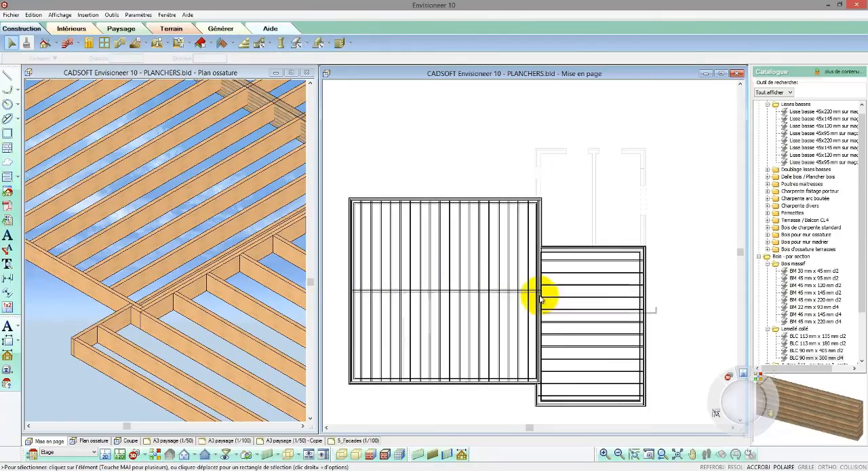
# Insert a bearer line (ligne de porteur) in the larger joist floor along the glulam beam, from one side to the other.
pyautogui.scroll(5, 542, 296)
pyautogui.click(521, 285)
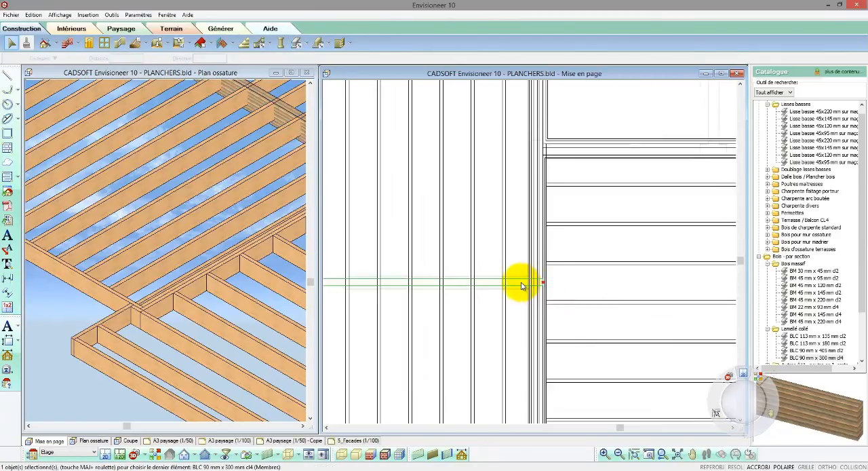
pyautogui.scroll(-2, 529, 289)
pyautogui.moveTo(533, 291); pyautogui.dragTo(531, 111)
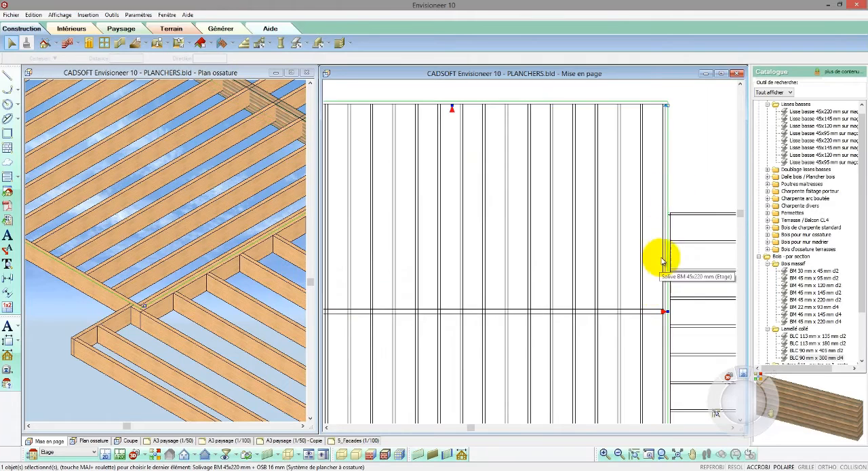
pyautogui.scroll(-2, 663, 259)
pyautogui.scroll(-1, 711, 180)
pyautogui.scroll(4, 452, 291)
pyautogui.rightClick(453, 290)
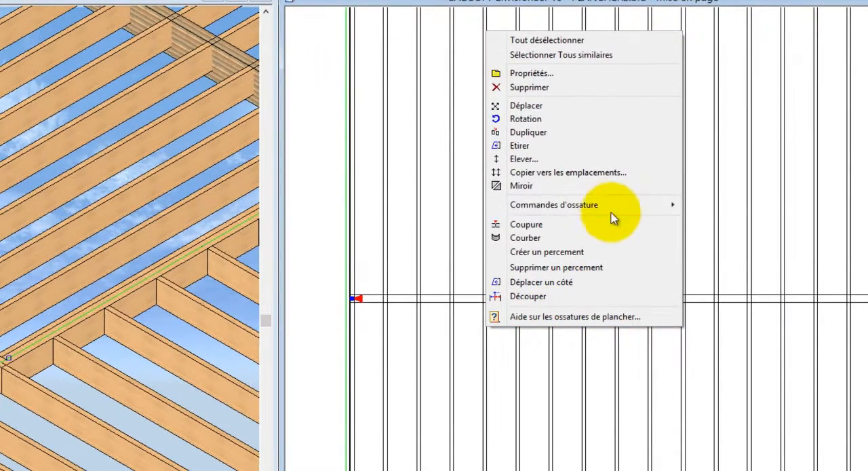
pyautogui.moveTo(534, 212)
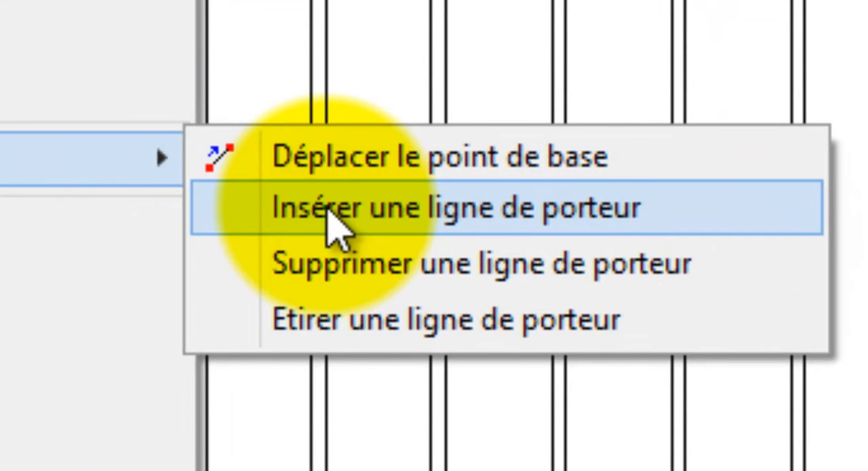
pyautogui.click(332, 220)
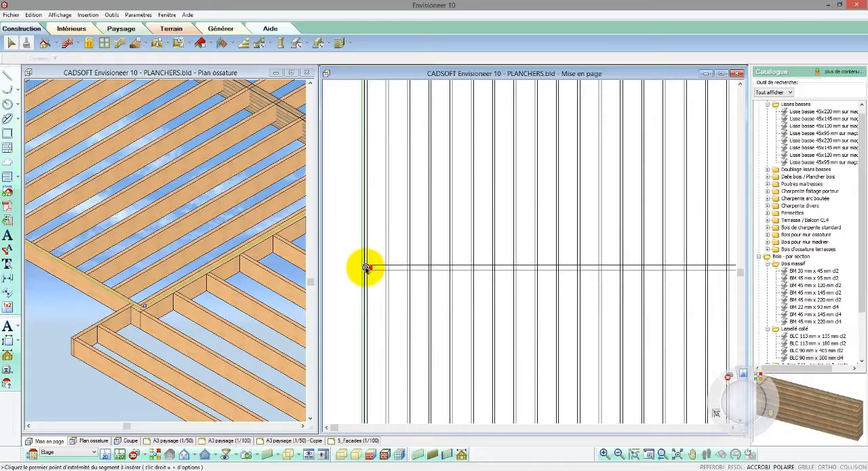
pyautogui.click(365, 268)
pyautogui.scroll(-2, 370, 268)
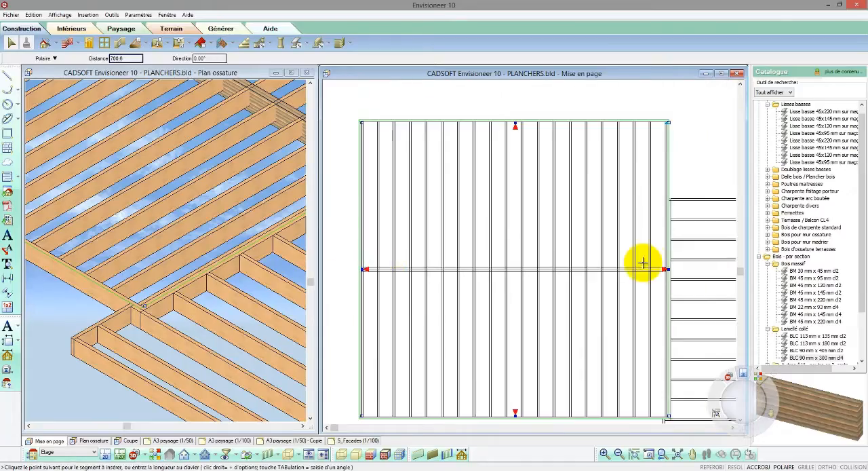
pyautogui.click(667, 269)
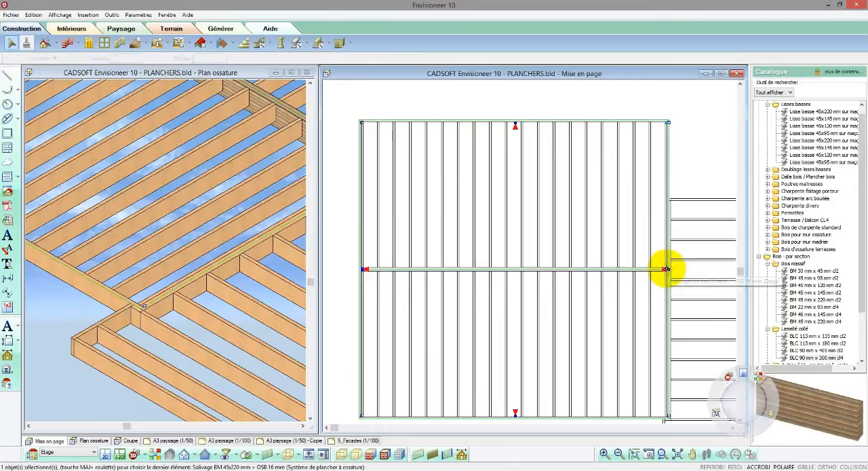
# Examine in the 3D framing view how the larger floor's joists meet the glulam beam.
pyautogui.click(346, 293)
pyautogui.click(47, 326)
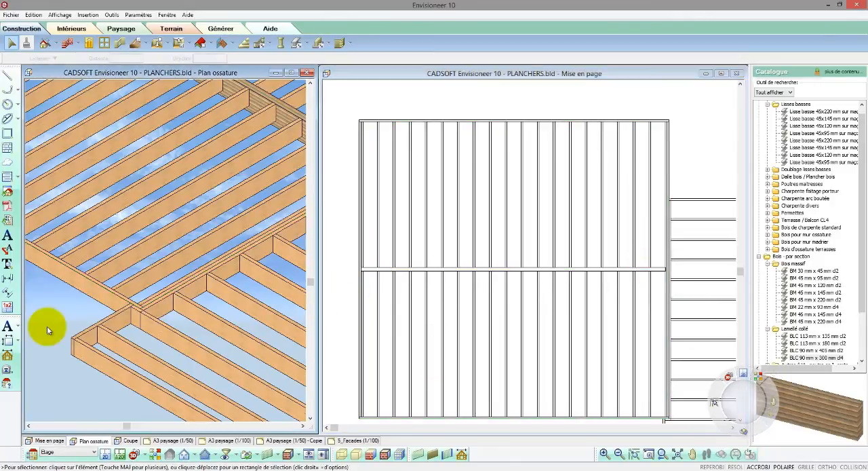
pyautogui.scroll(-2, 51, 328)
pyautogui.scroll(-3, 230, 357)
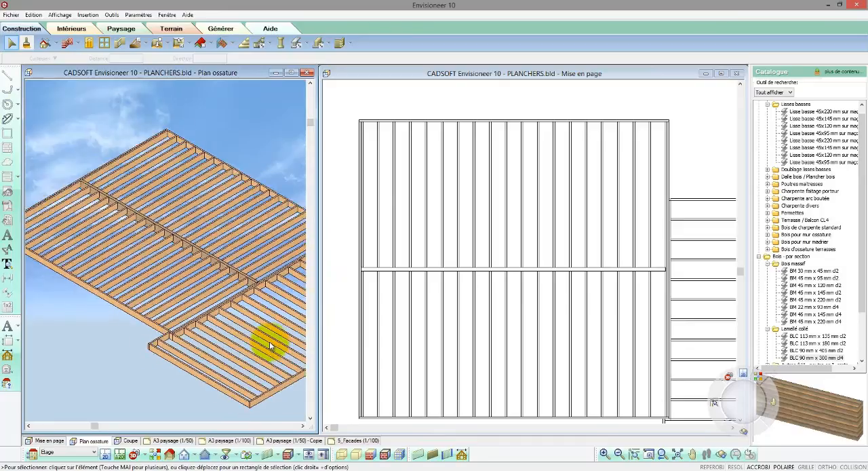
pyautogui.scroll(3, 98, 196)
pyautogui.scroll(4, 99, 196)
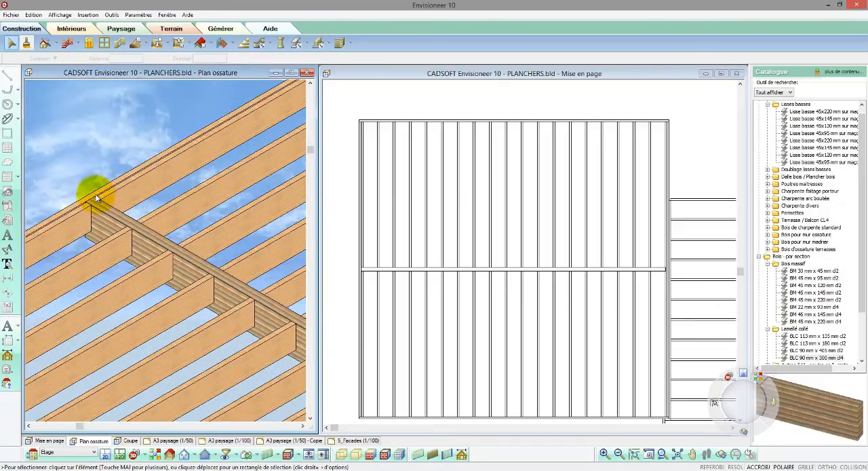
# Change the rim joist on the larger floor's outer side, opposite the smaller floor, to Rive de plancher LVL 45x355 mm.
pyautogui.click(92, 196)
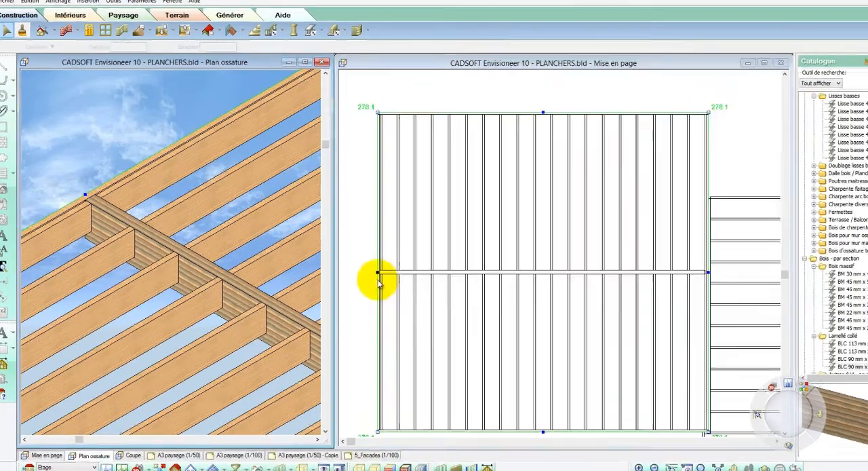
pyautogui.click(360, 275)
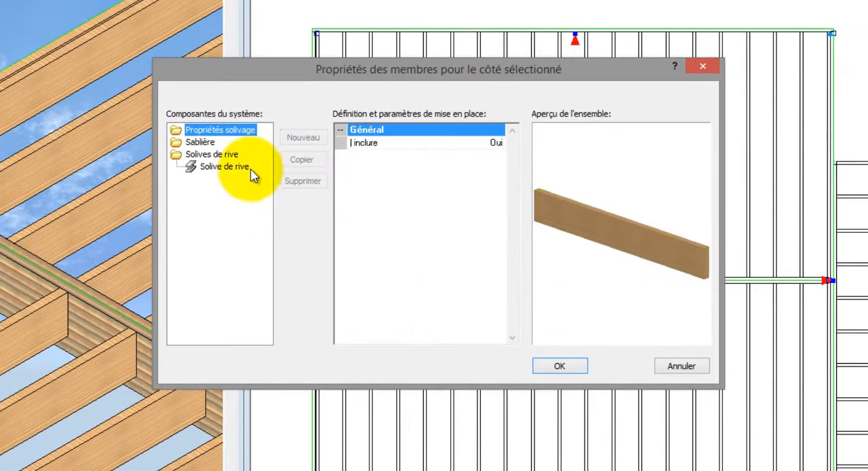
pyautogui.click(298, 171)
pyautogui.click(500, 163)
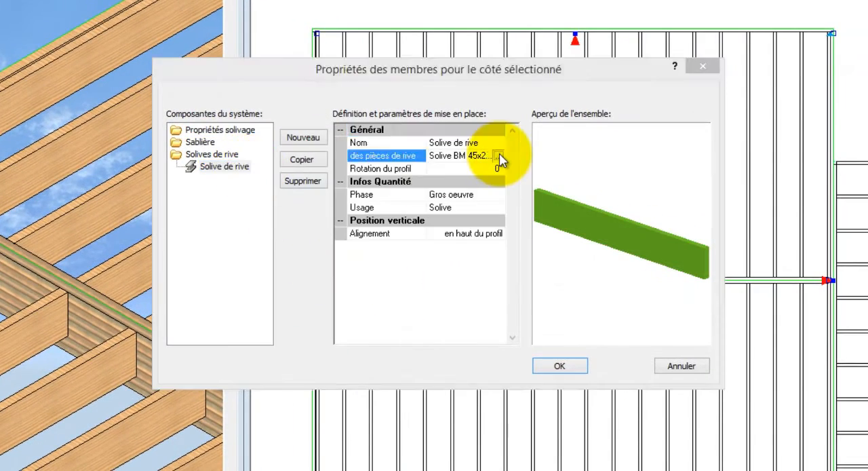
pyautogui.click(500, 162)
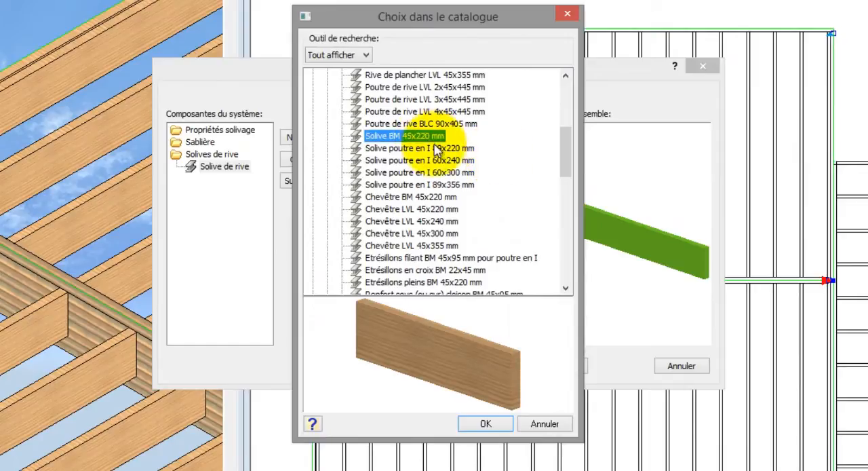
pyautogui.click(407, 136)
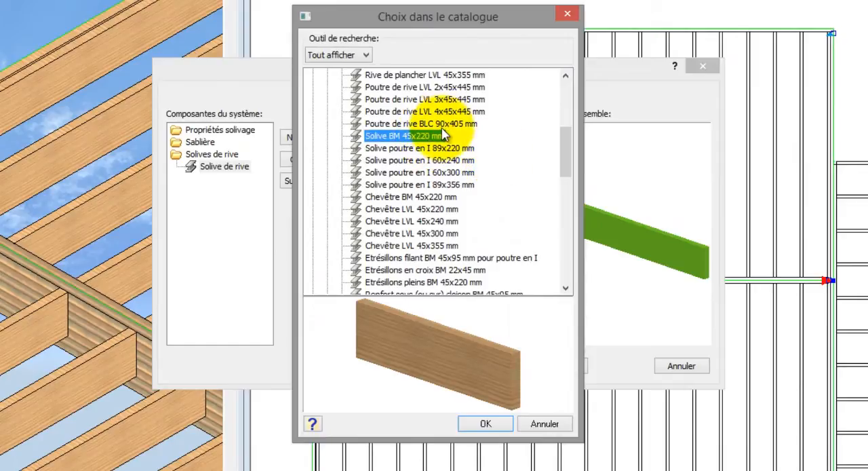
pyautogui.click(441, 124)
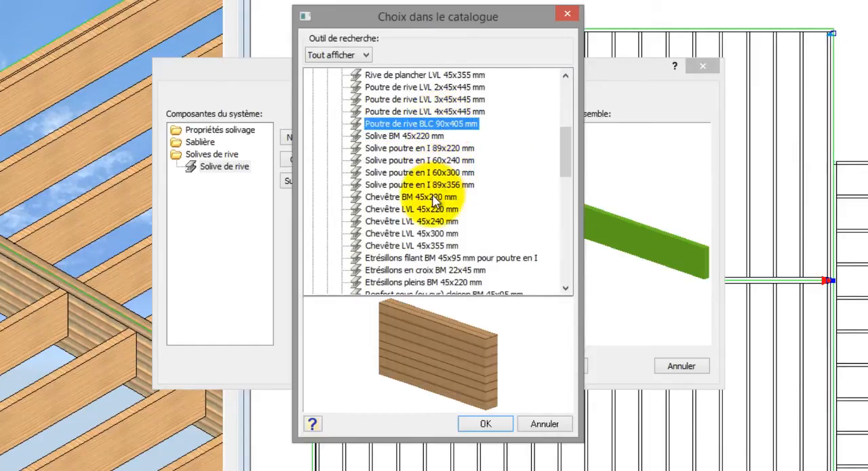
pyautogui.click(435, 150)
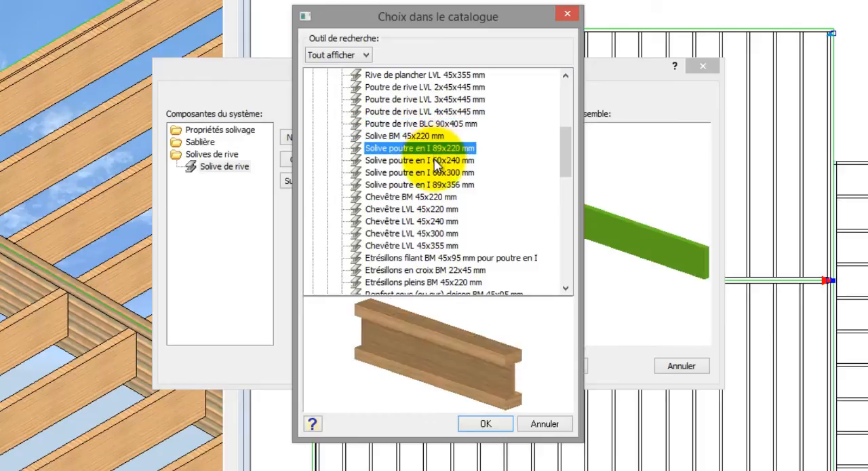
pyautogui.click(435, 161)
pyautogui.click(438, 173)
pyautogui.click(438, 185)
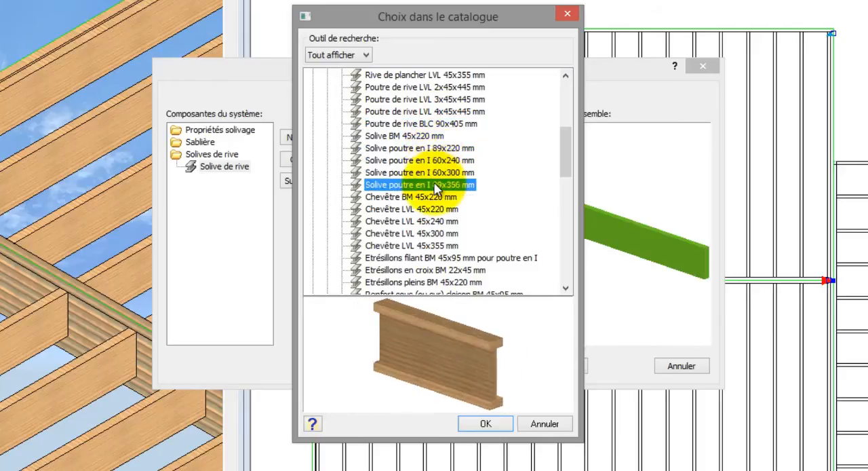
pyautogui.click(428, 76)
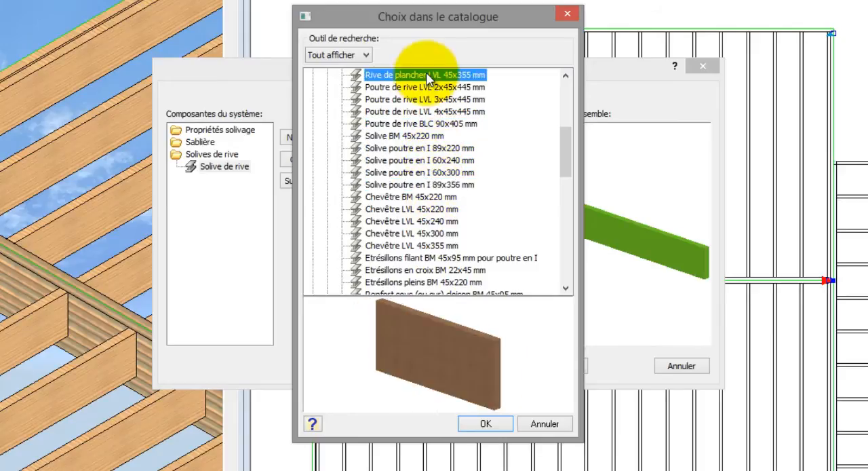
pyautogui.click(486, 424)
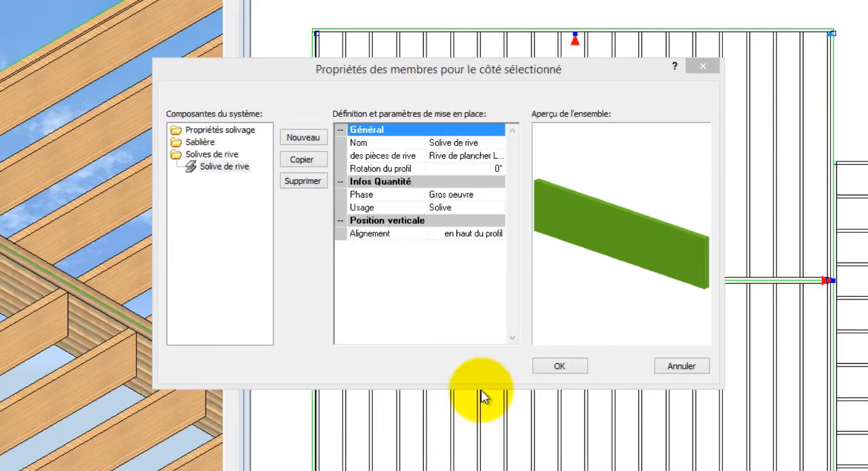
pyautogui.click(554, 370)
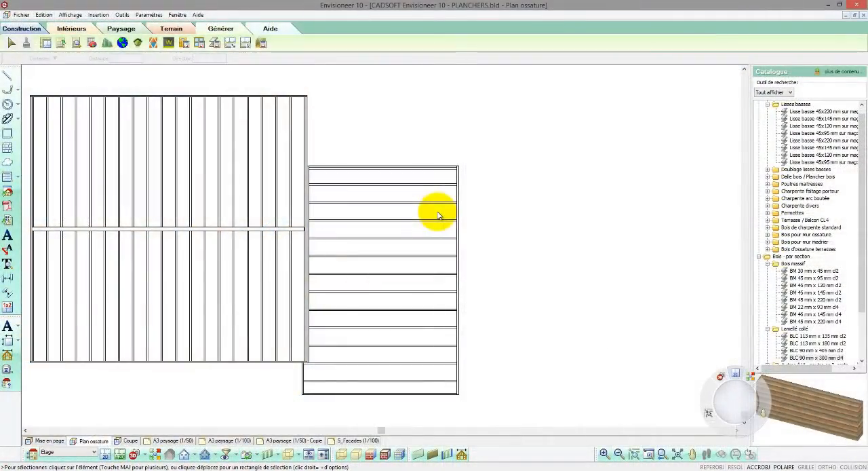
# Cut the smaller joist floor in two (Découper) along a line between the midpoints of its two short sides.
pyautogui.click(460, 219)
pyautogui.rightClick(507, 184)
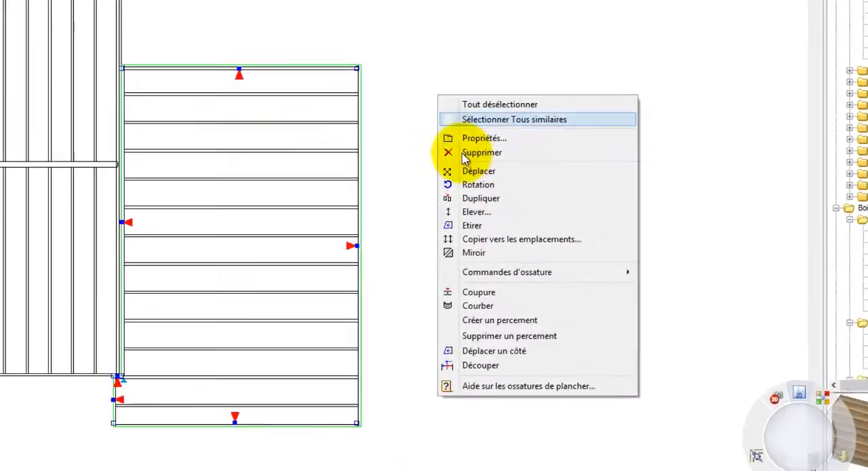
pyautogui.moveTo(547, 299)
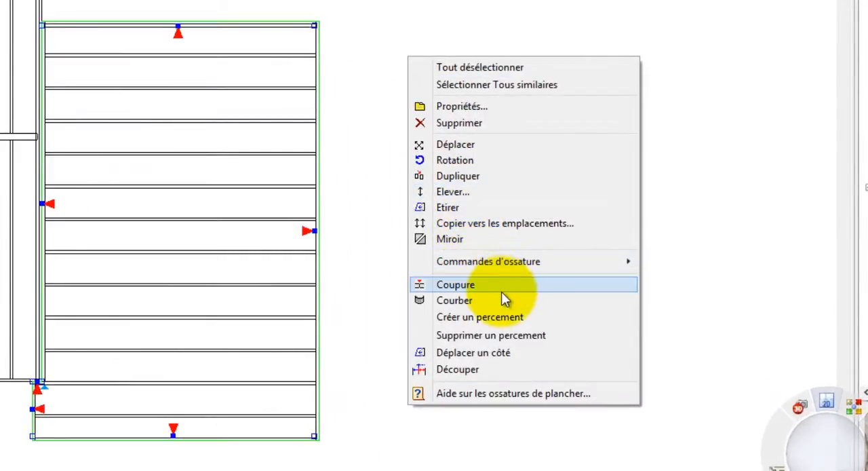
pyautogui.click(477, 368)
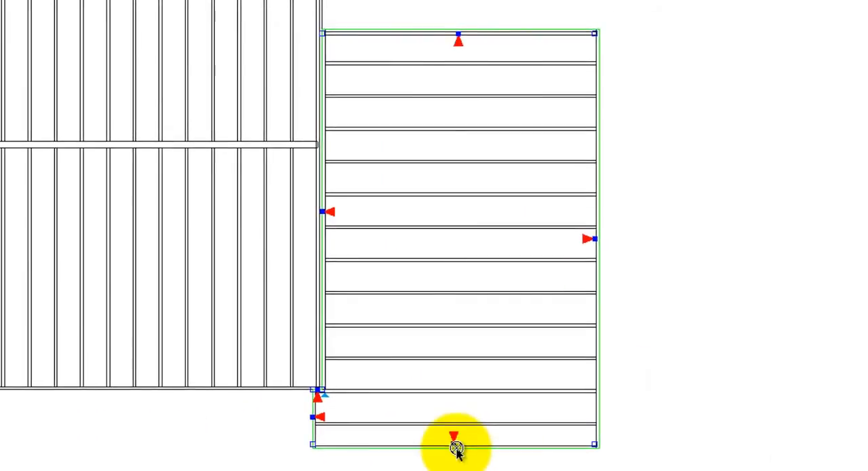
pyautogui.click(456, 448)
pyautogui.click(458, 32)
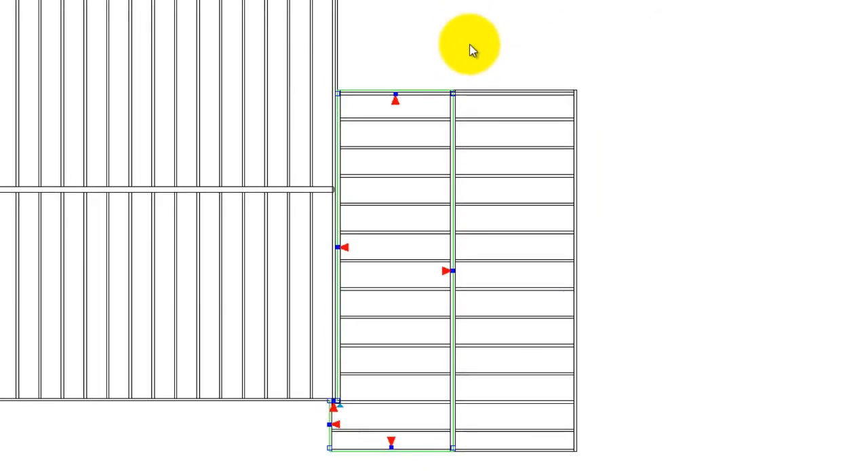
# Set the outer half of the divided joist floor to a joist direction (Solivage Direction) of 90° and a spacing (Solivage Entraxe) of 40.
pyautogui.doubleClick(500, 93)
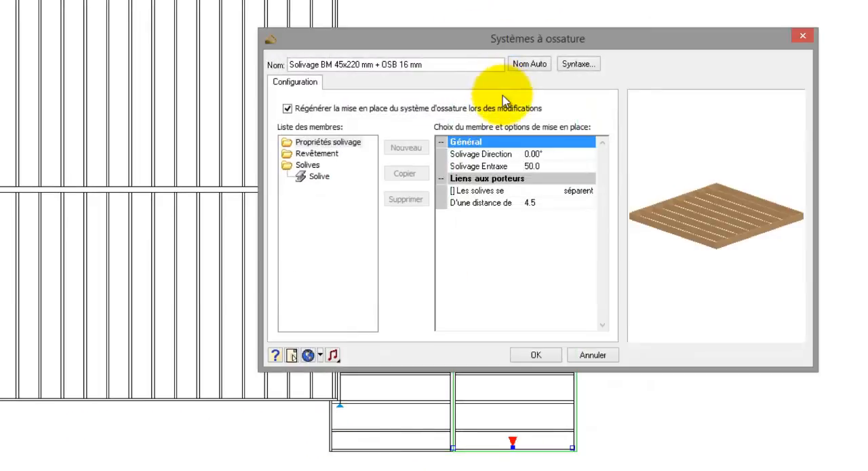
pyautogui.click(542, 154)
pyautogui.write('9')
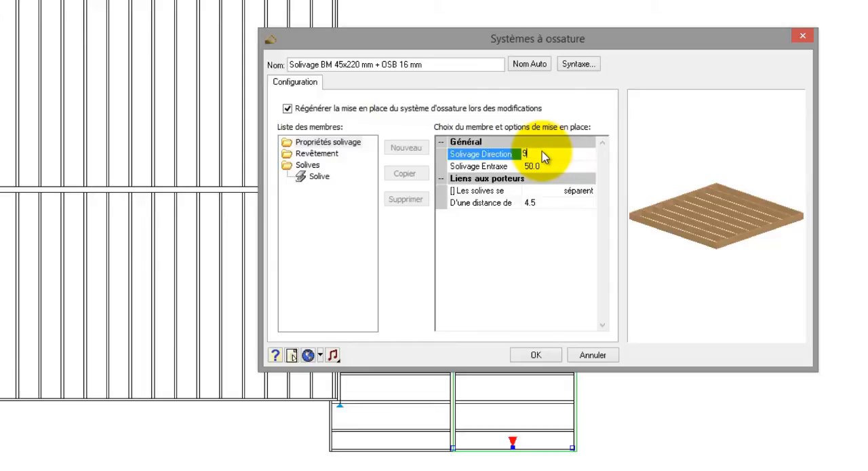
pyautogui.write('0')
pyautogui.click(543, 167)
pyautogui.write('40')
pyautogui.click(528, 355)
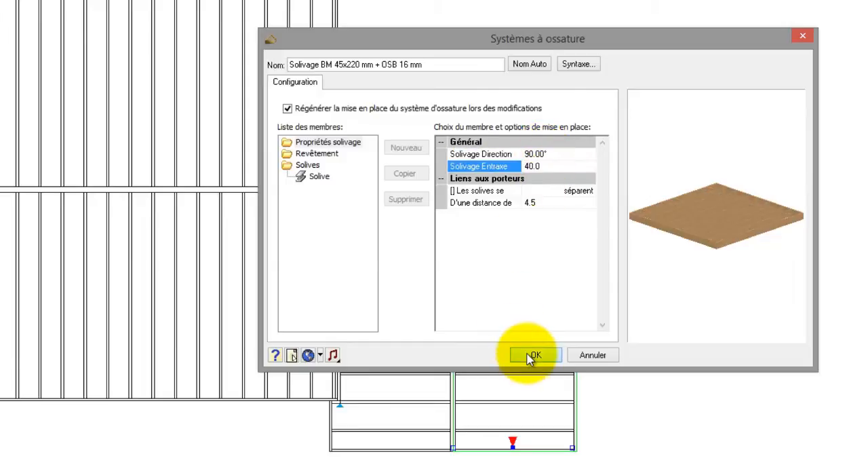
pyautogui.click(601, 237)
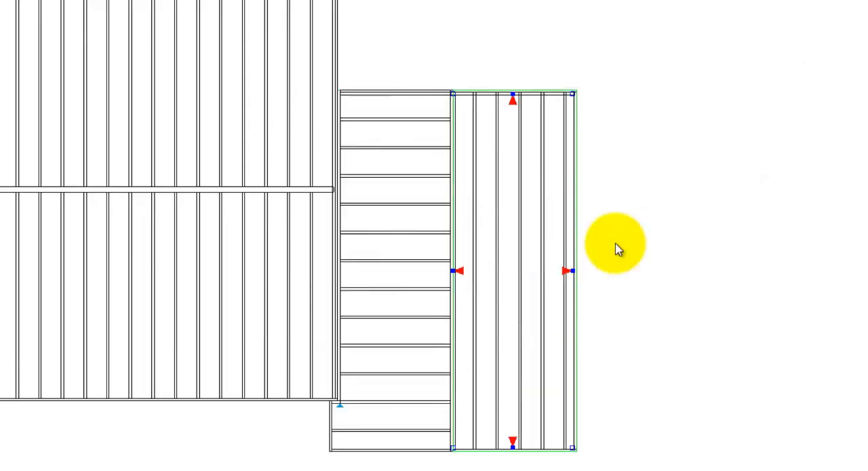
pyautogui.click(616, 244)
pyautogui.click(553, 96)
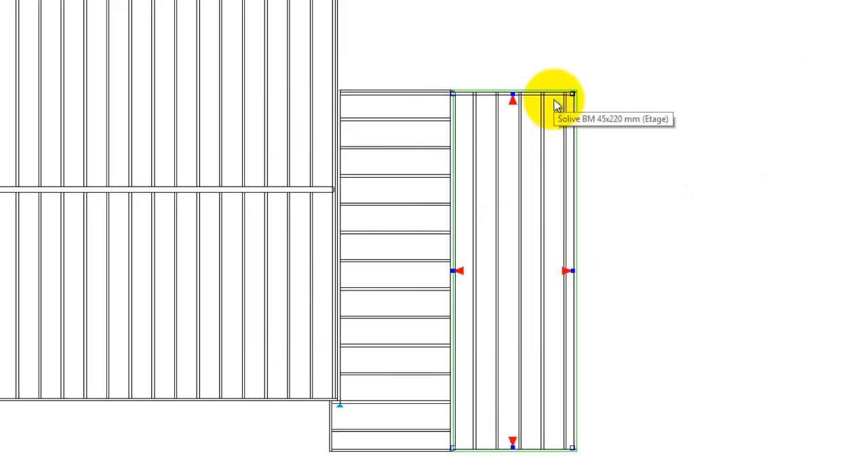
pyautogui.click(554, 100)
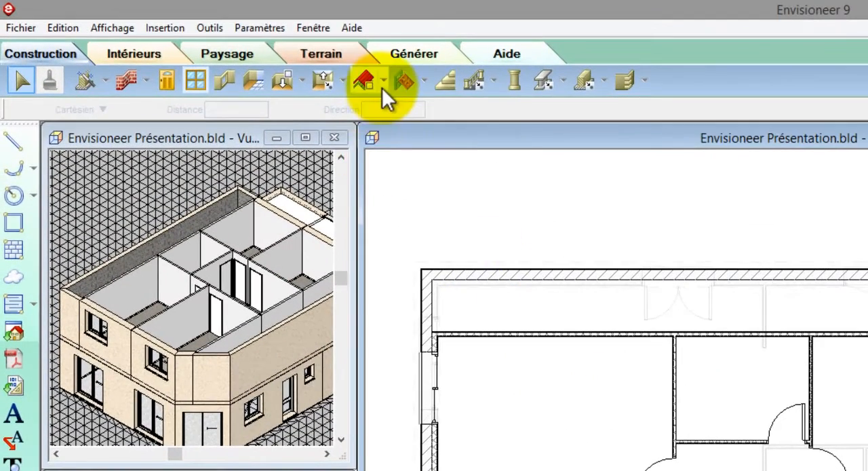
# Insert an automatic roof (Toit automatique) of type Toiture 45° ardoise (sous-face horizont.) over the main house's upper floor.
pyautogui.click(383, 87)
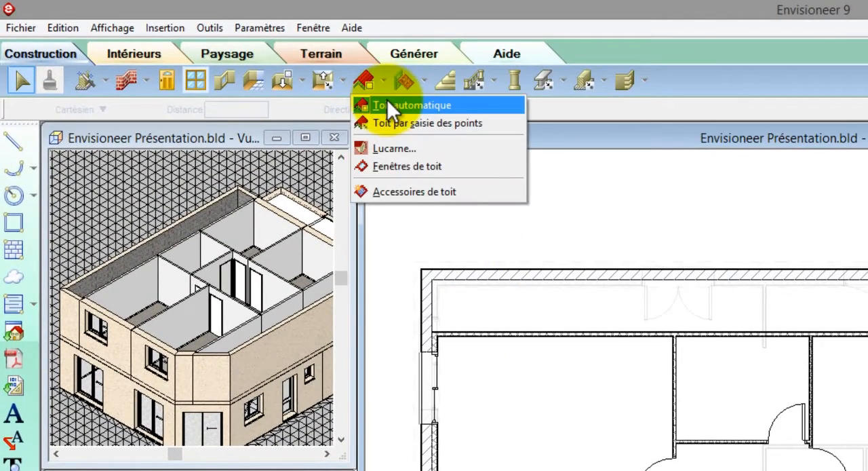
pyautogui.click(388, 103)
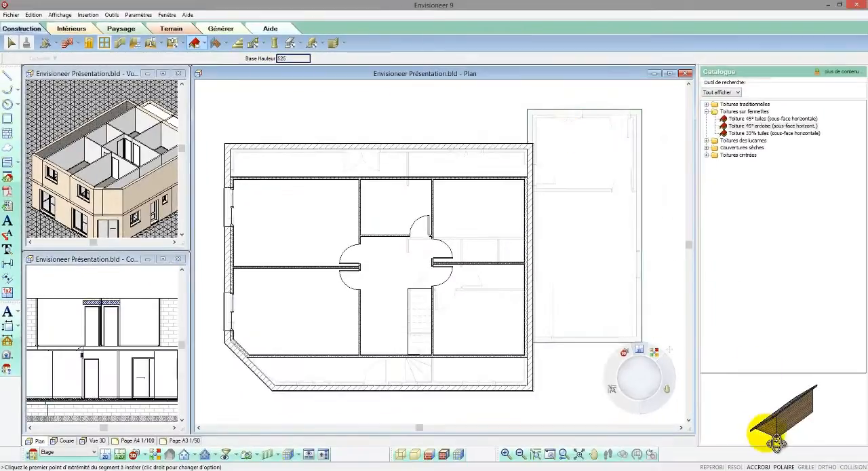
pyautogui.moveTo(761, 424); pyautogui.dragTo(802, 424)
pyautogui.click(740, 119)
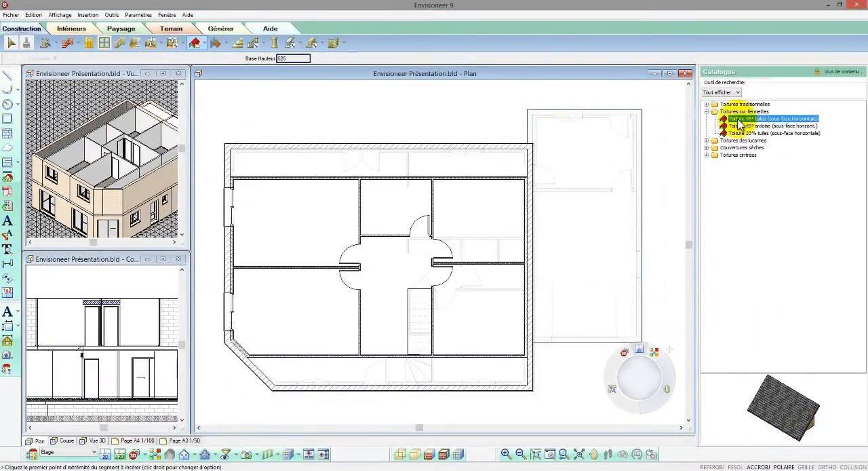
pyautogui.click(707, 104)
pyautogui.click(730, 112)
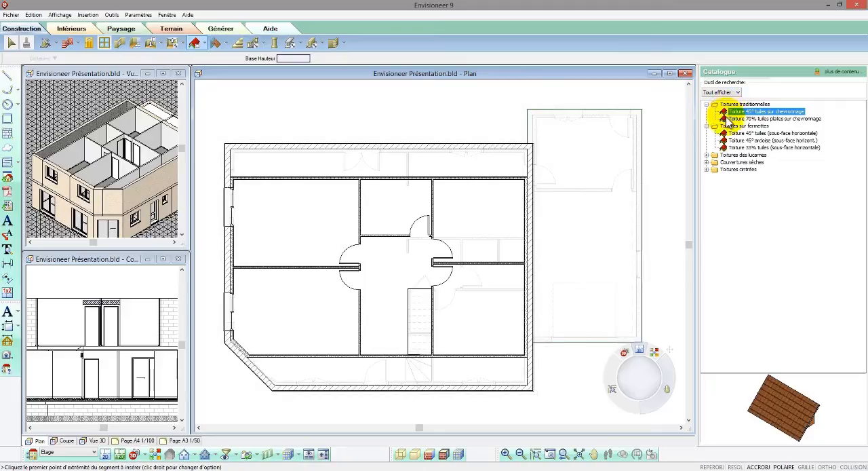
pyautogui.click(737, 133)
pyautogui.click(738, 140)
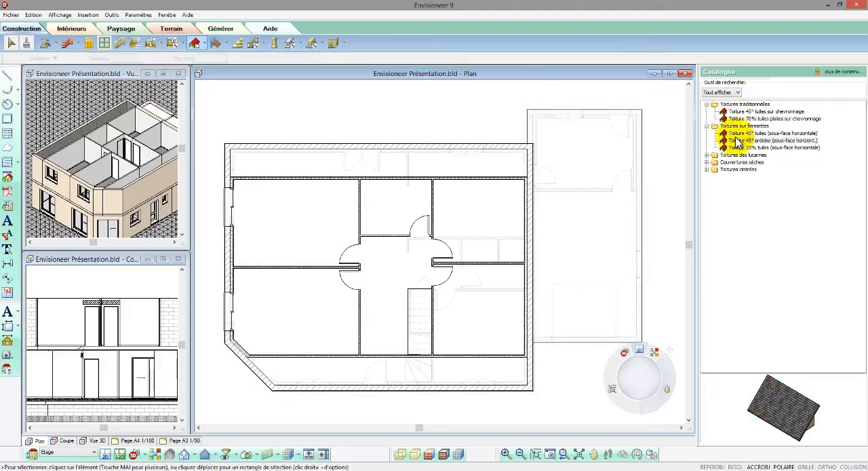
pyautogui.click(407, 257)
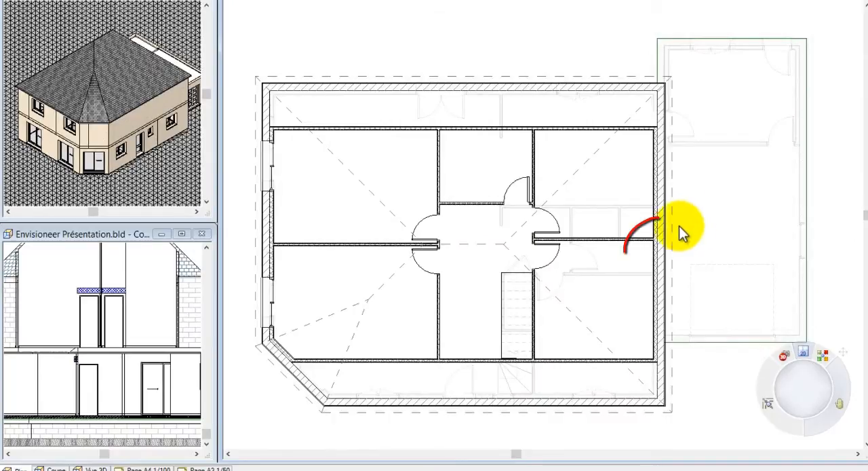
# Change the roof shape to pignon on the two short end sides and the diagonal corner side.
pyautogui.click(673, 227)
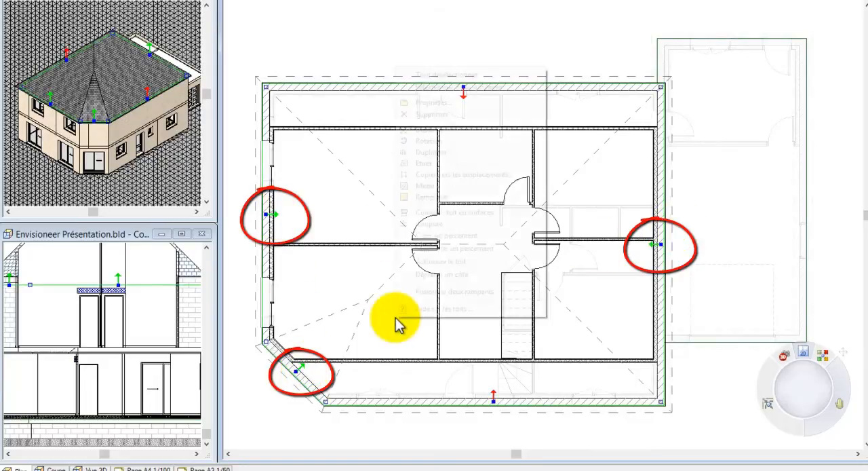
pyautogui.rightClick(397, 318)
pyautogui.click(434, 102)
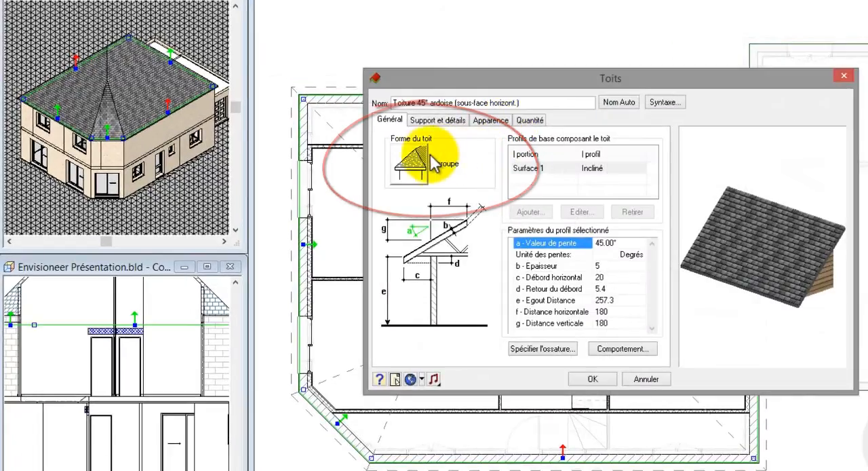
pyautogui.click(415, 157)
pyautogui.click(581, 192)
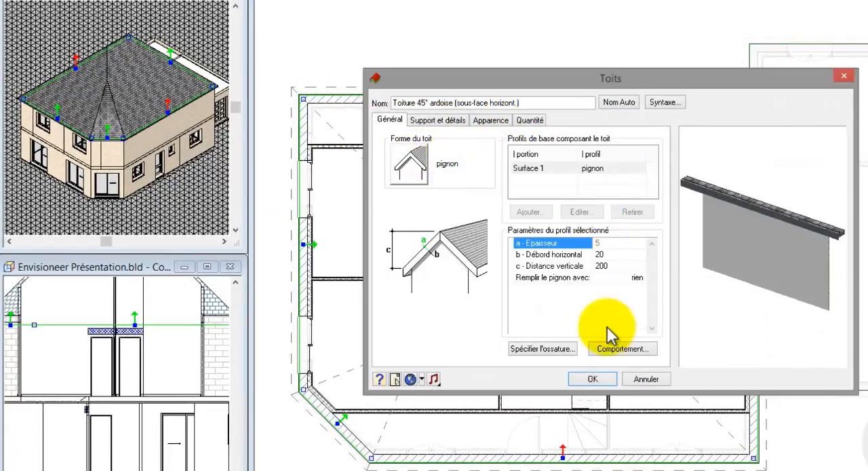
pyautogui.click(593, 379)
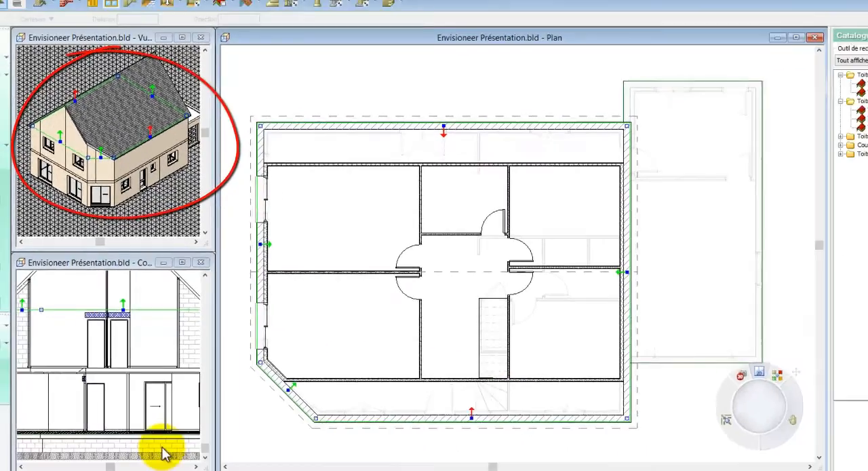
# Set the support-level height (Hauteur au niveau support) to 80 on the roof's two long eaves sides.
pyautogui.click(162, 448)
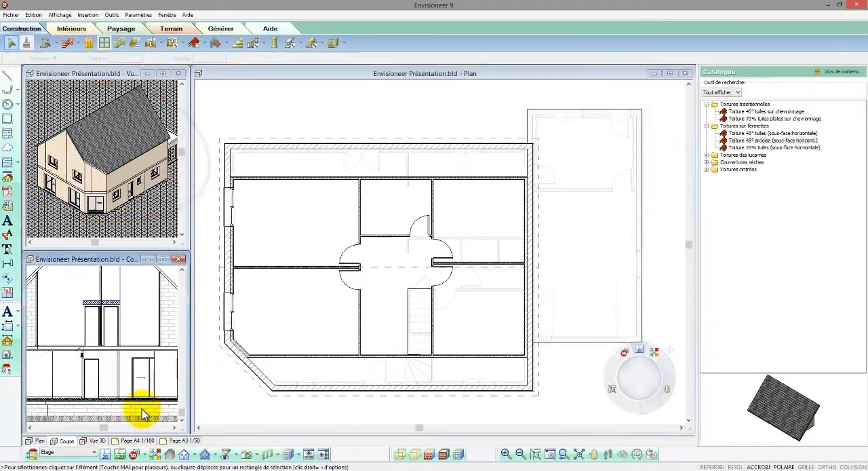
pyautogui.middleClick(163, 448)
pyautogui.click(391, 447)
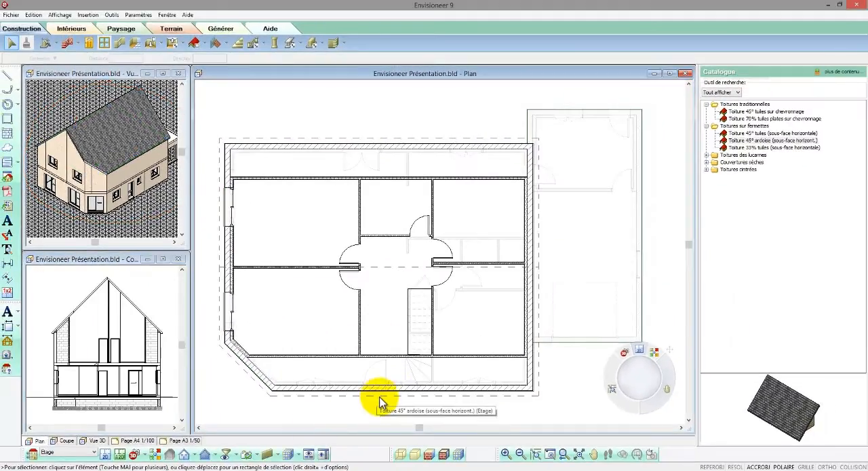
pyautogui.click(380, 399)
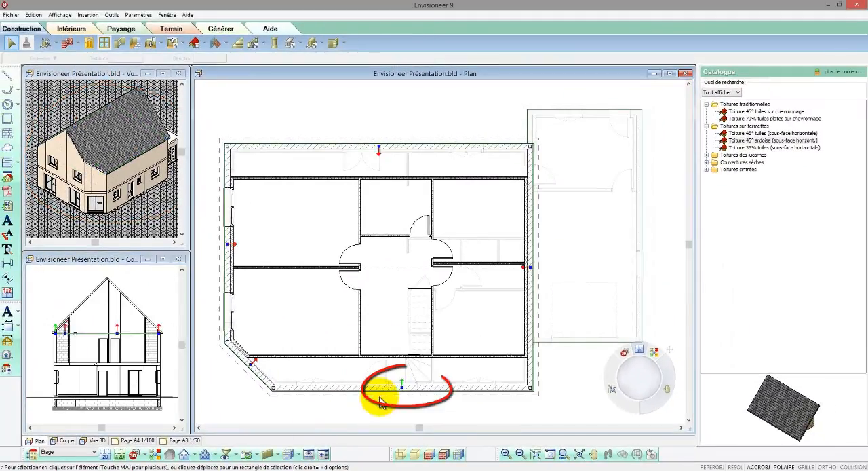
pyautogui.rightClick(382, 165)
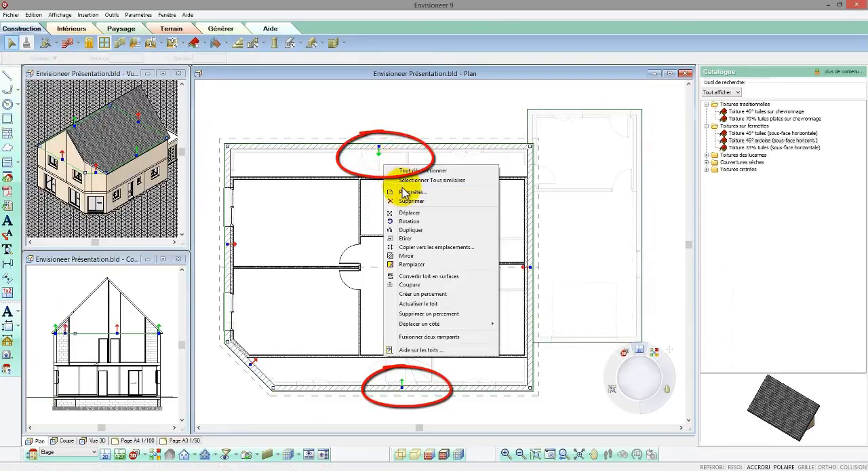
pyautogui.click(409, 192)
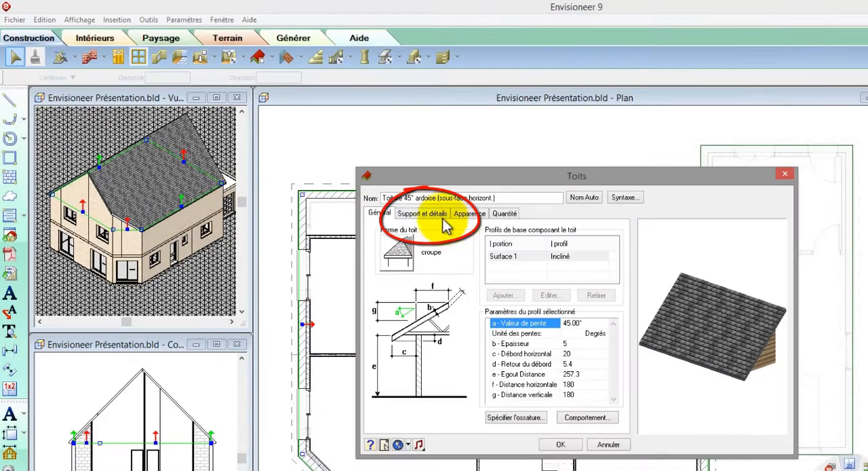
pyautogui.click(434, 213)
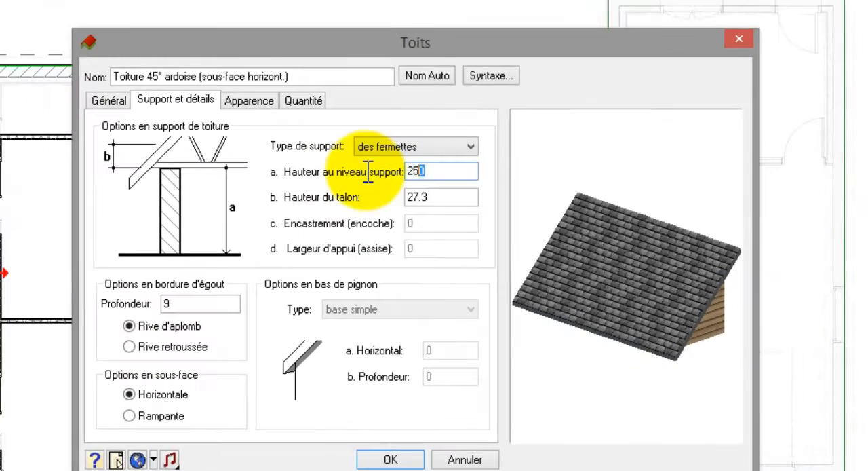
pyautogui.moveTo(369, 172); pyautogui.dragTo(359, 165)
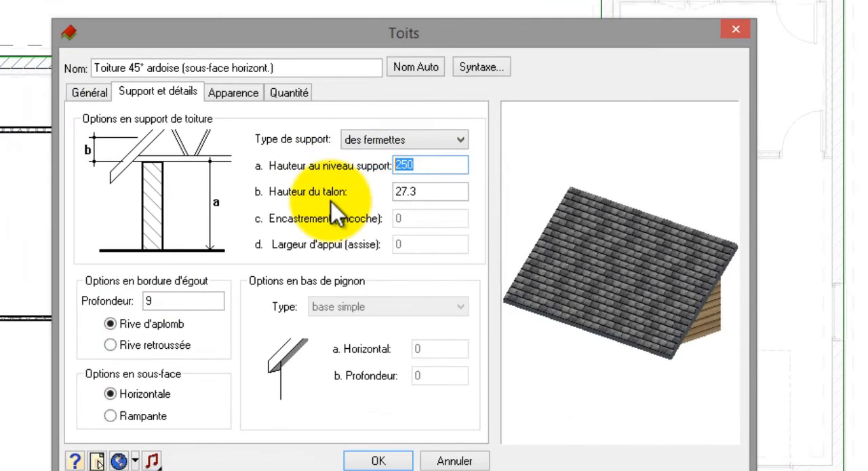
pyautogui.write('80')
pyautogui.click(375, 460)
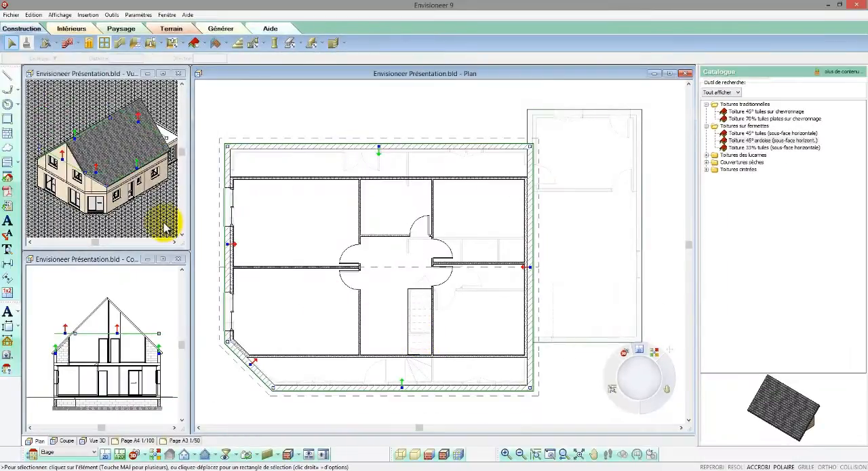
pyautogui.click(164, 223)
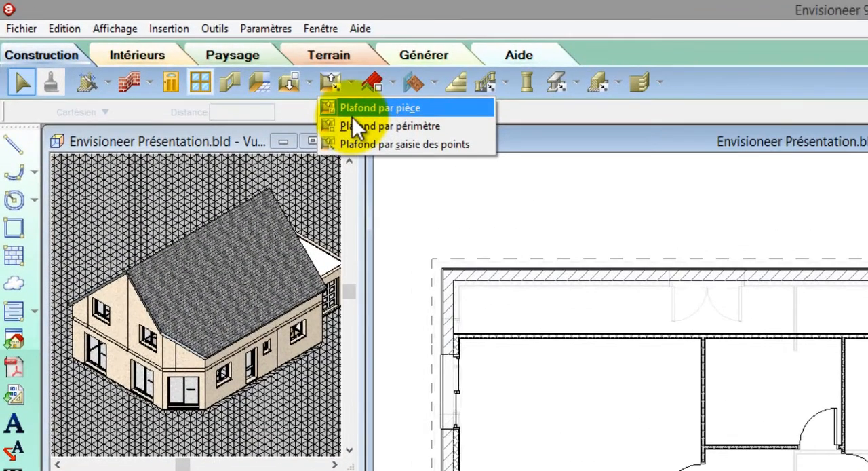
# Insert a Faux-plafond+isolant 20cm sous rampant ceiling by points along the inner perimeter of the upper-floor rooms.
pyautogui.click(351, 141)
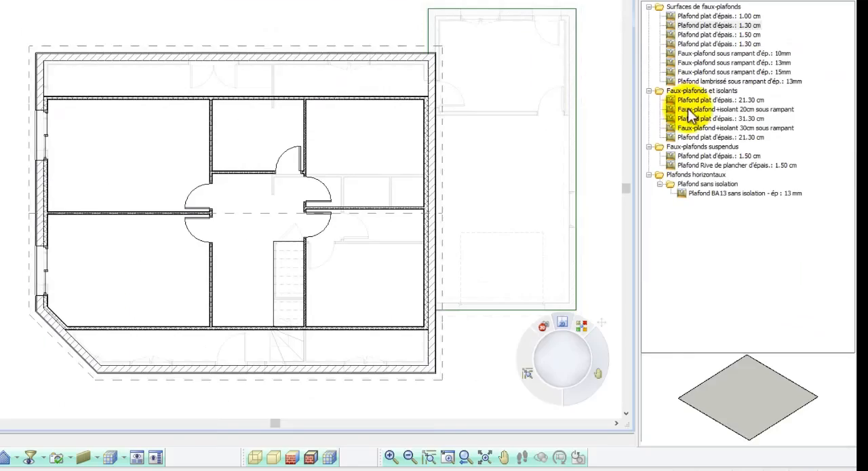
pyautogui.click(686, 110)
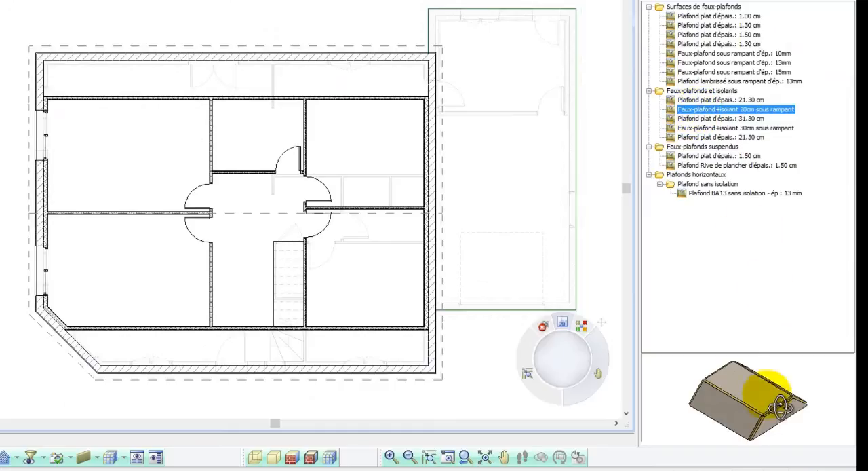
pyautogui.moveTo(781, 405); pyautogui.dragTo(754, 398)
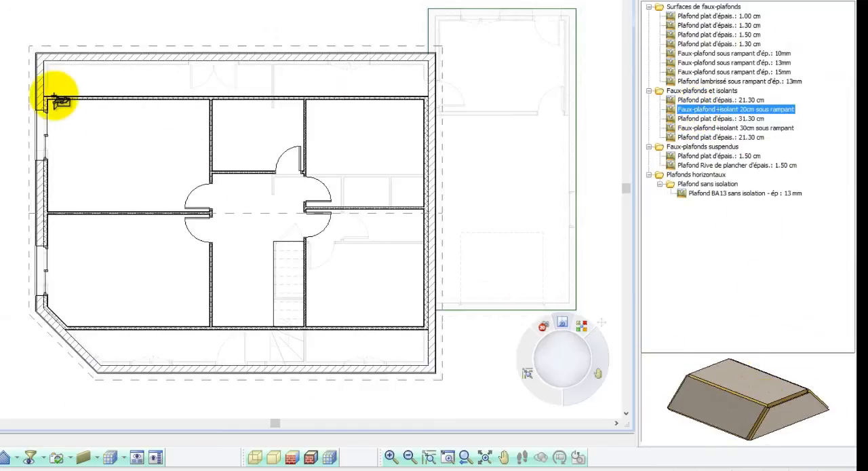
pyautogui.click(43, 95)
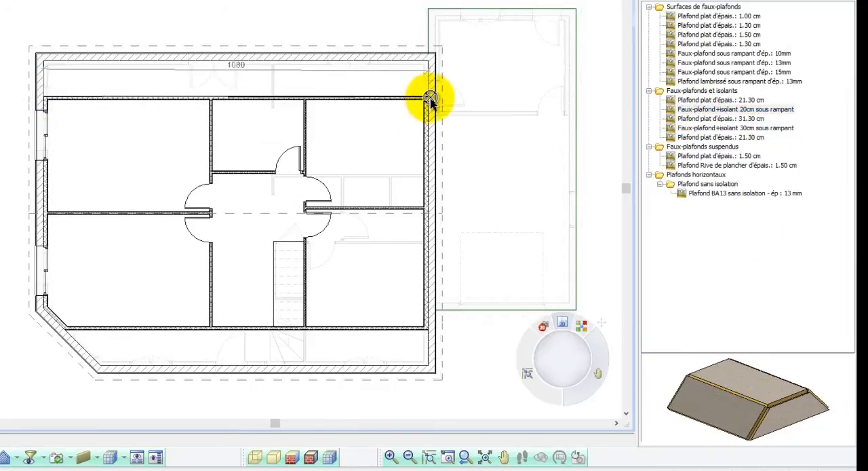
pyautogui.click(429, 96)
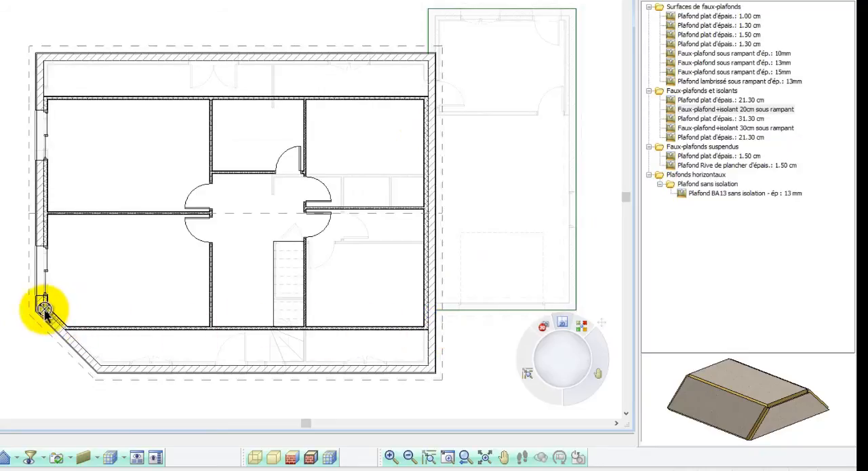
pyautogui.rightClick(44, 311)
pyautogui.click(58, 317)
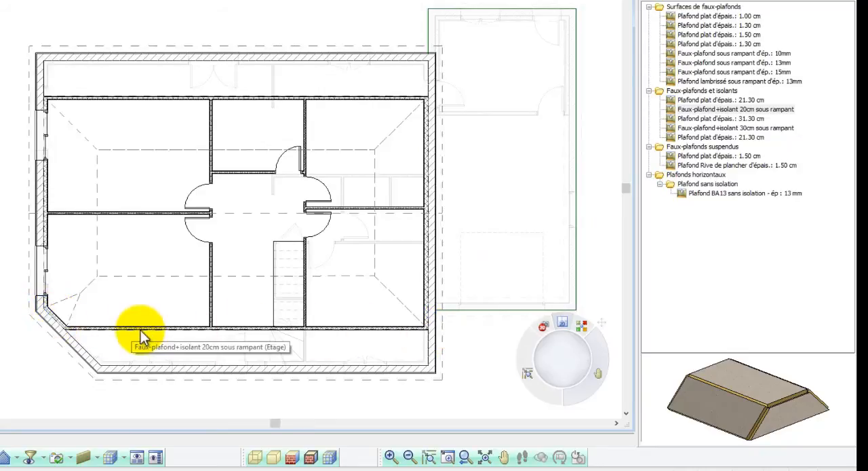
# Raise or lower the new ceiling (Elever) to a vertical level of 120.
pyautogui.click(251, 278)
pyautogui.rightClick(251, 279)
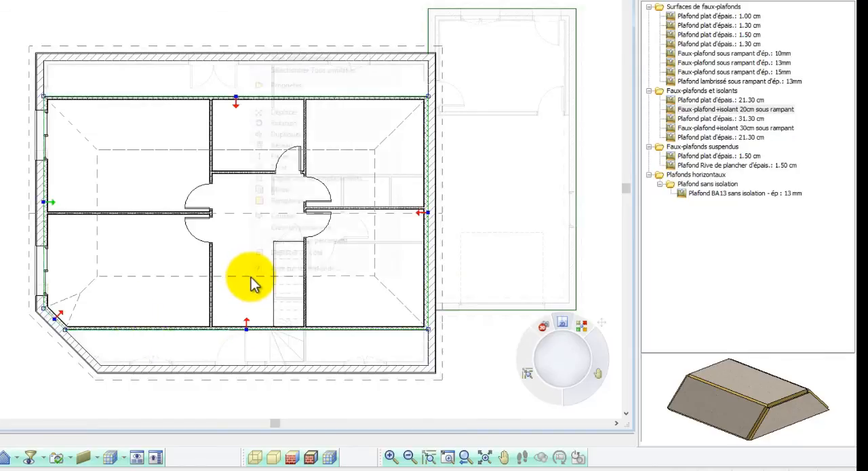
pyautogui.click(298, 158)
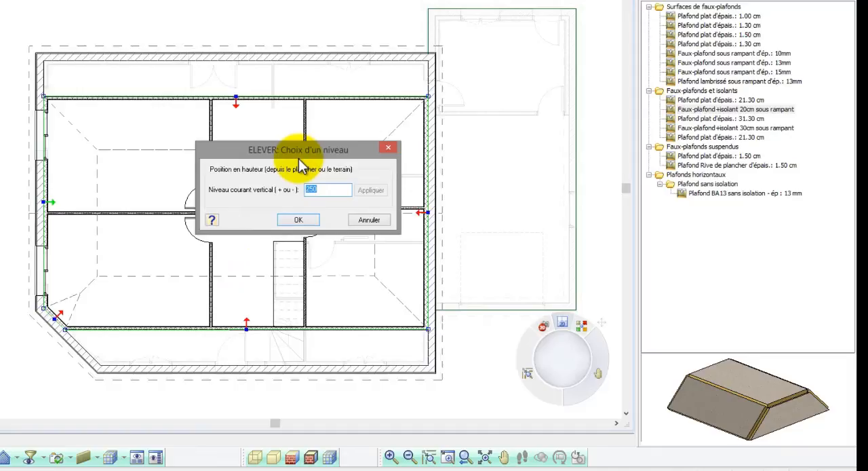
pyautogui.write('120')
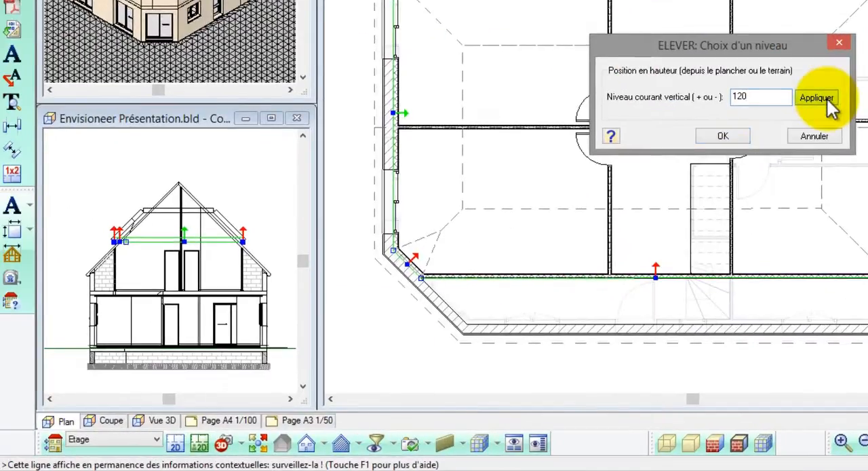
pyautogui.click(594, 144)
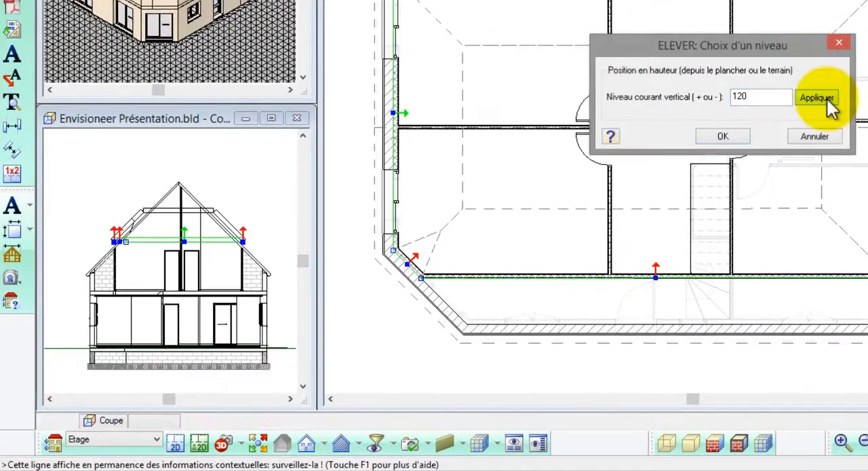
pyautogui.click(741, 136)
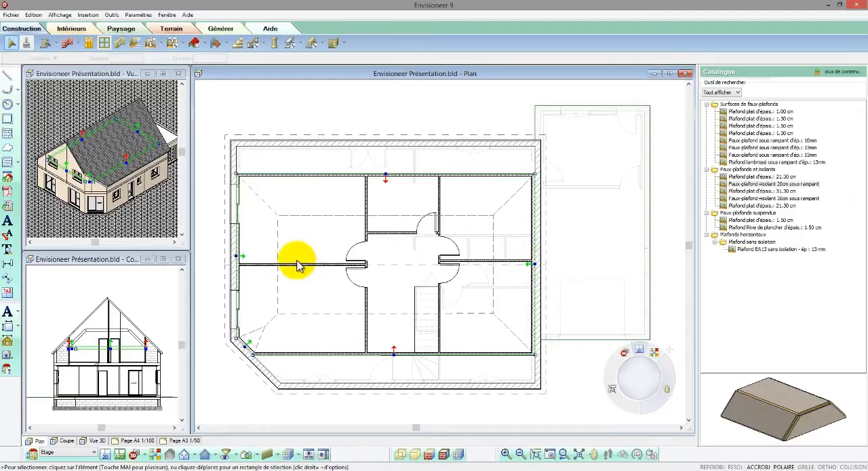
# Set the ceiling's side profile type (Profil du côté Type) to coupé on both gable ends and the diagonal corner side.
pyautogui.rightClick(242, 256)
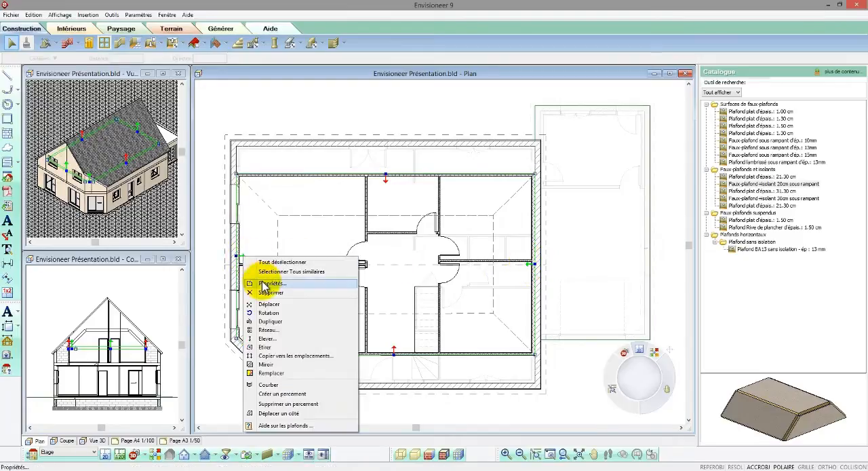
pyautogui.click(264, 283)
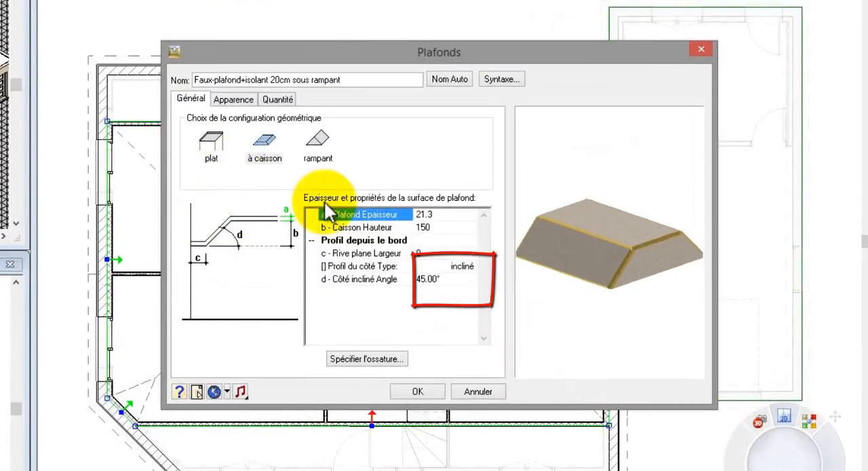
pyautogui.click(473, 268)
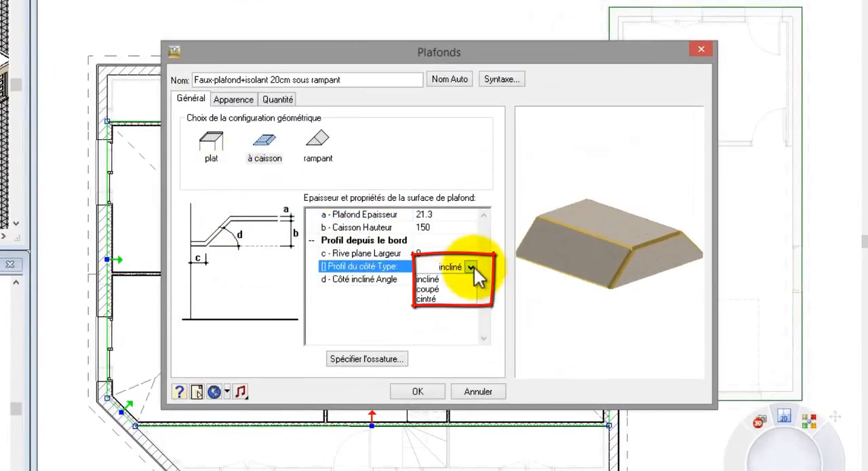
pyautogui.click(428, 289)
pyautogui.moveTo(552, 305); pyautogui.dragTo(638, 319)
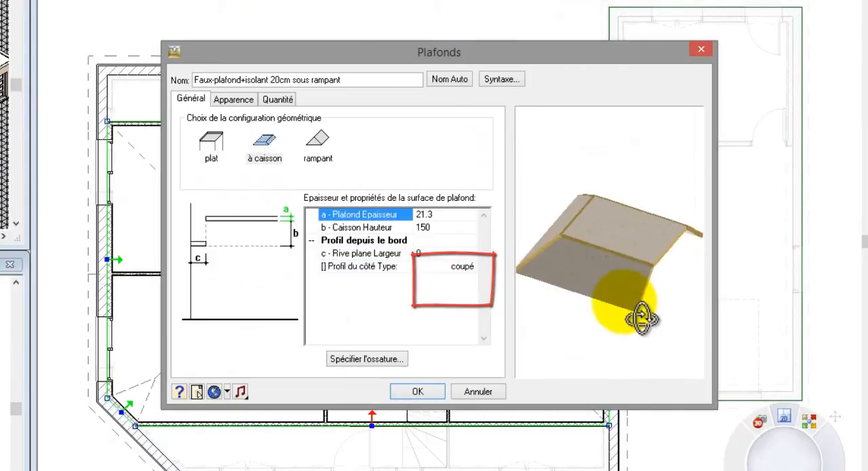
pyautogui.click(424, 387)
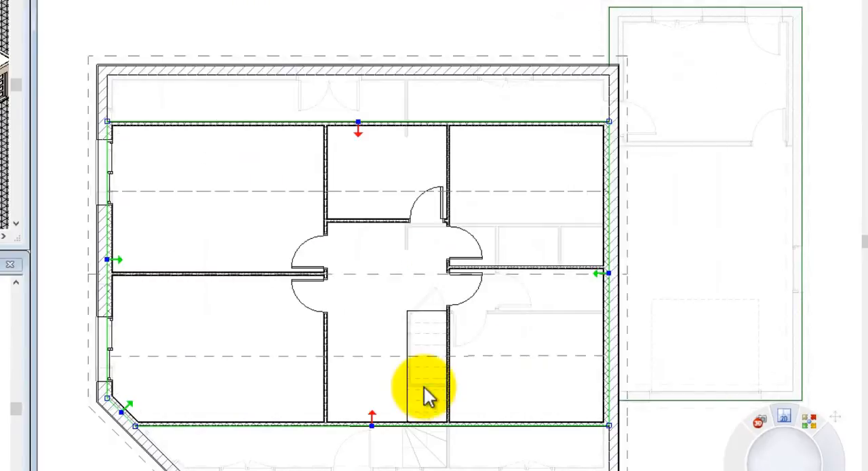
pyautogui.press('Escape')
# Set the sloped ceiling's Caisson Hauteur to 130 starting from its two long eaves sides.
pyautogui.click(366, 426)
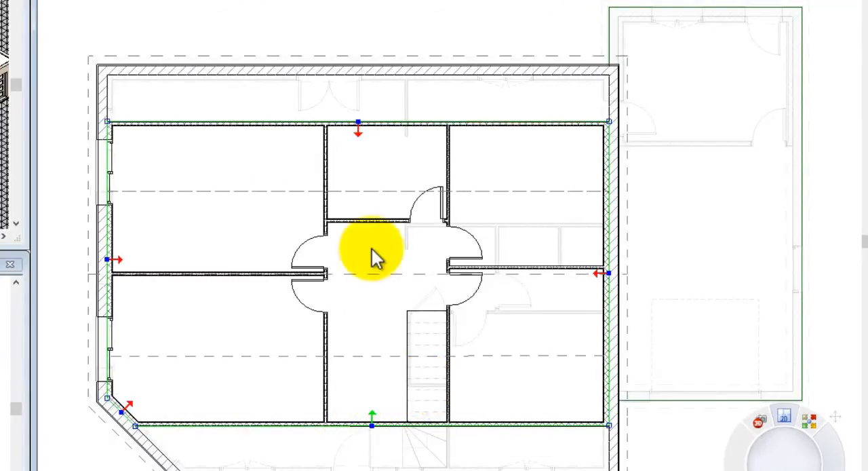
pyautogui.rightClick(360, 134)
pyautogui.click(382, 177)
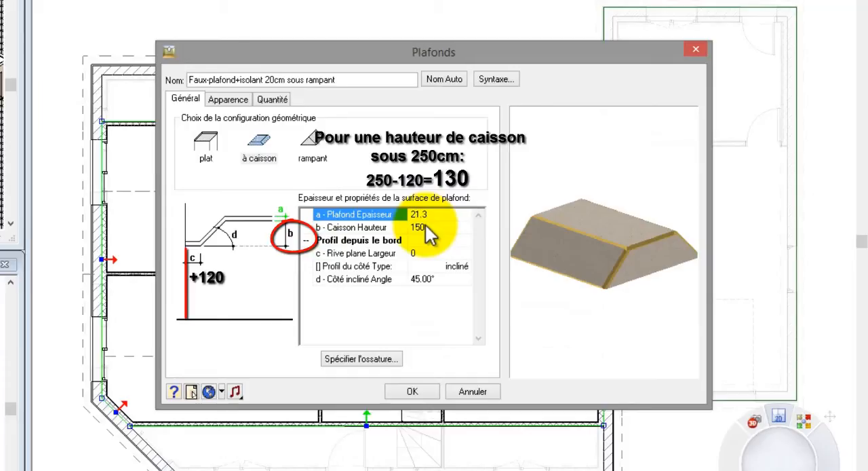
pyautogui.click(417, 227)
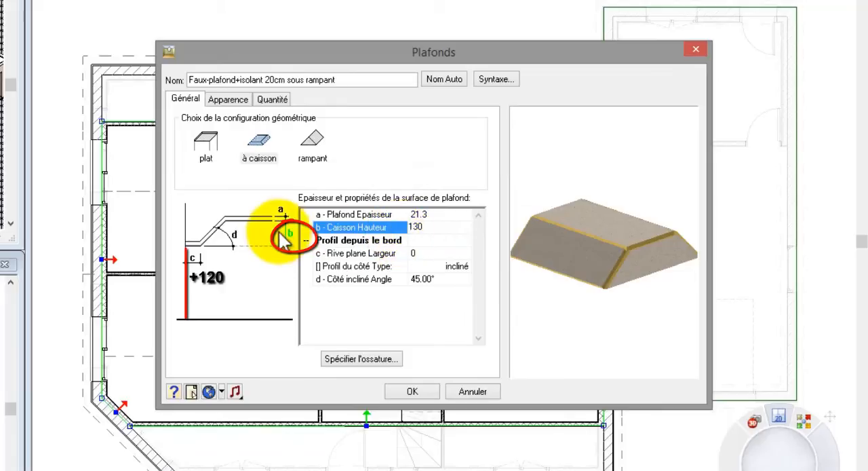
pyautogui.click(408, 393)
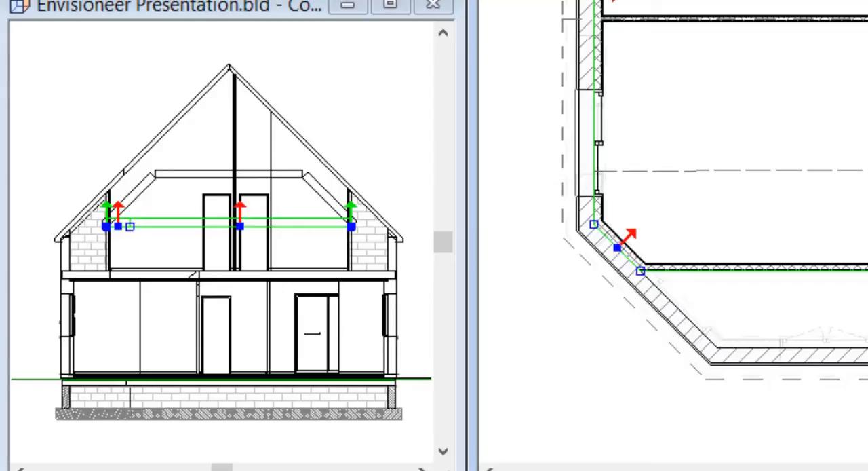
pyautogui.press('Escape')
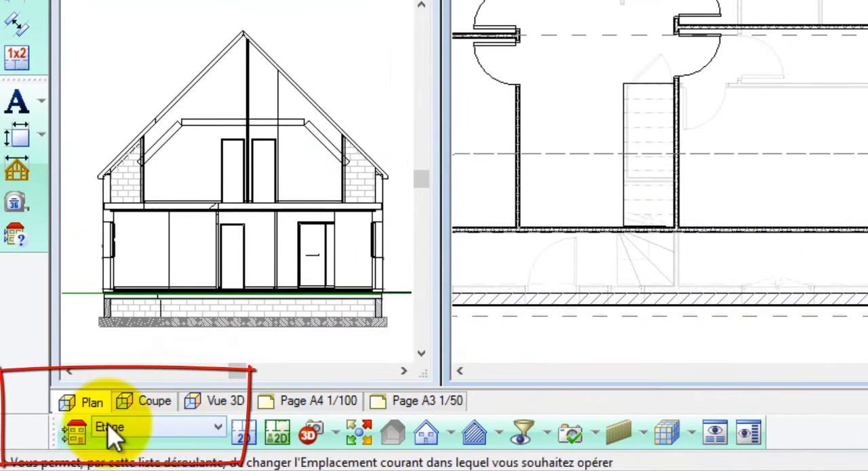
# Add a building location named Acrotère to the project's levels.
pyautogui.click(51, 450)
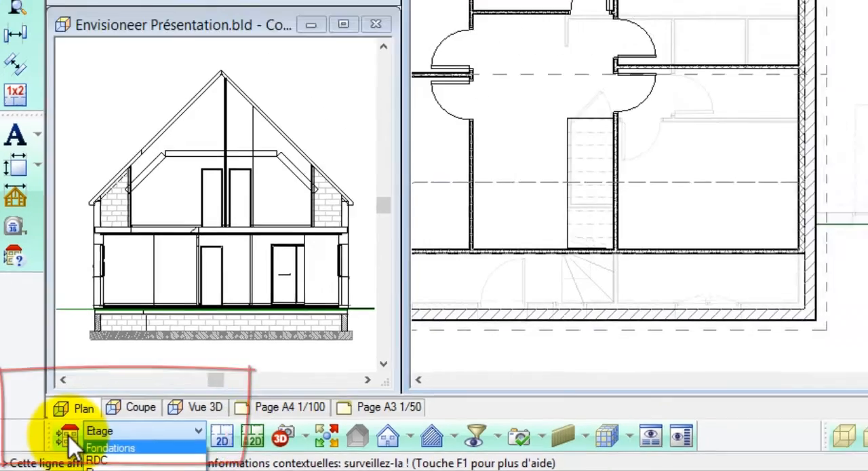
pyautogui.click(75, 435)
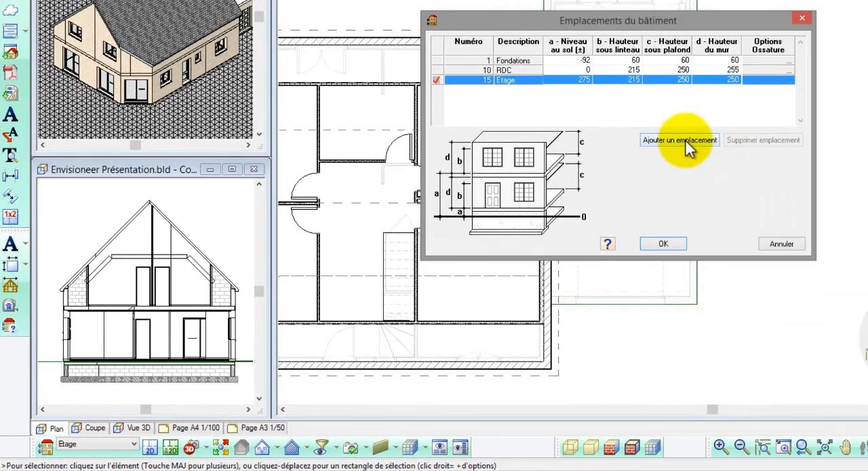
pyautogui.click(686, 142)
pyautogui.click(534, 88)
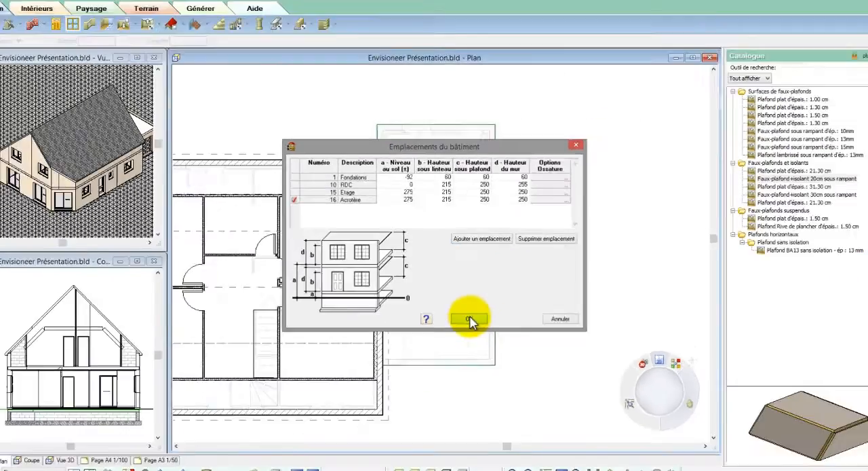
pyautogui.click(517, 419)
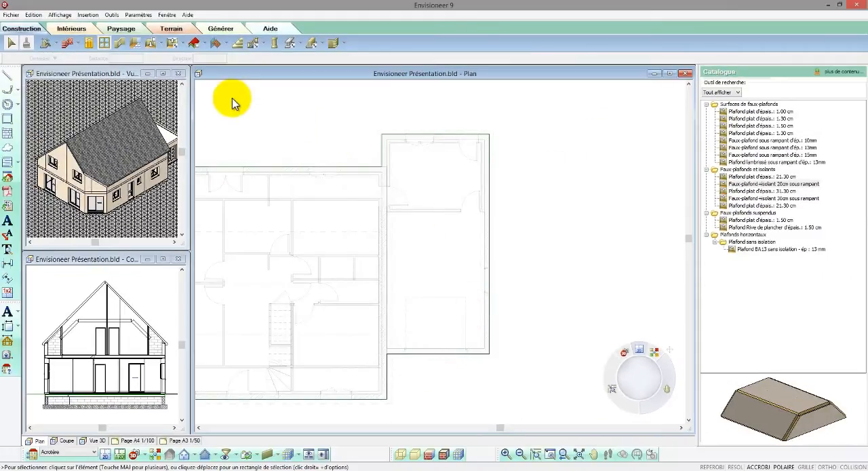
# Draw Mur maçonné enduit d'épais.: 22 cm walls along the annex's free perimeter, from the house's rear corner around to its front side.
pyautogui.click(68, 43)
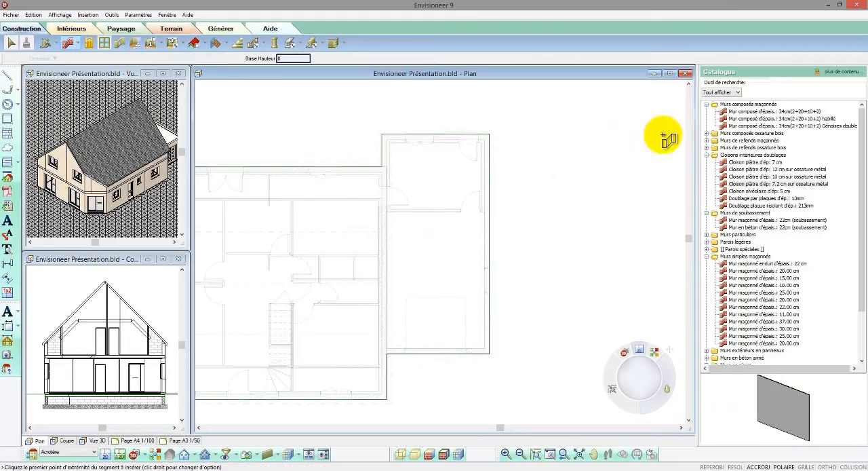
pyautogui.click(759, 263)
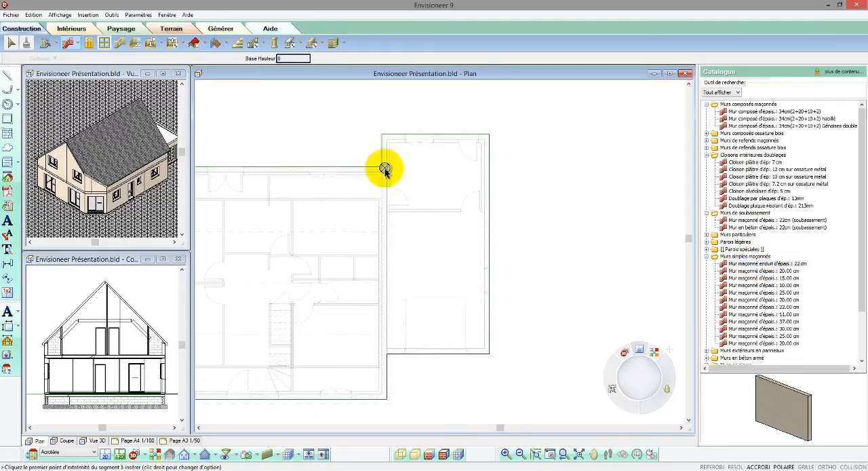
pyautogui.click(383, 138)
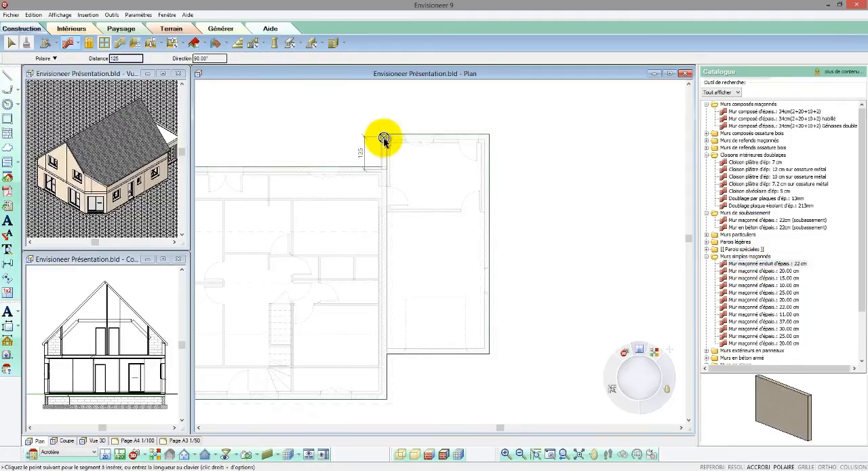
pyautogui.click(487, 138)
pyautogui.click(487, 351)
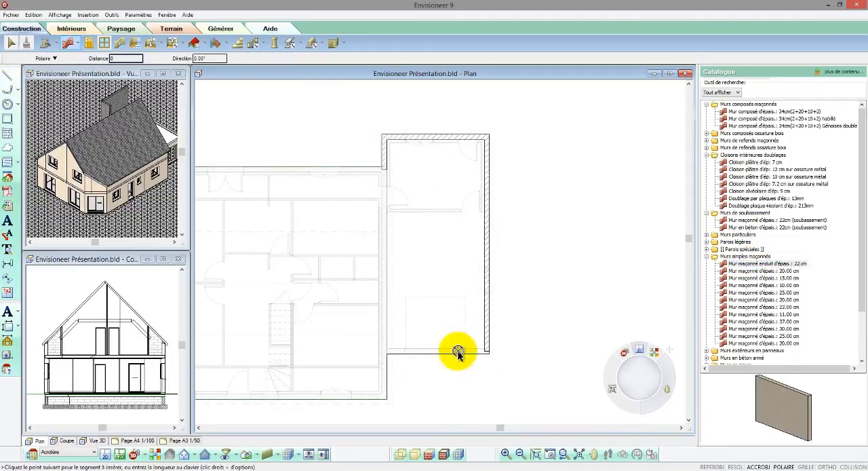
pyautogui.rightClick(387, 358)
pyautogui.click(410, 358)
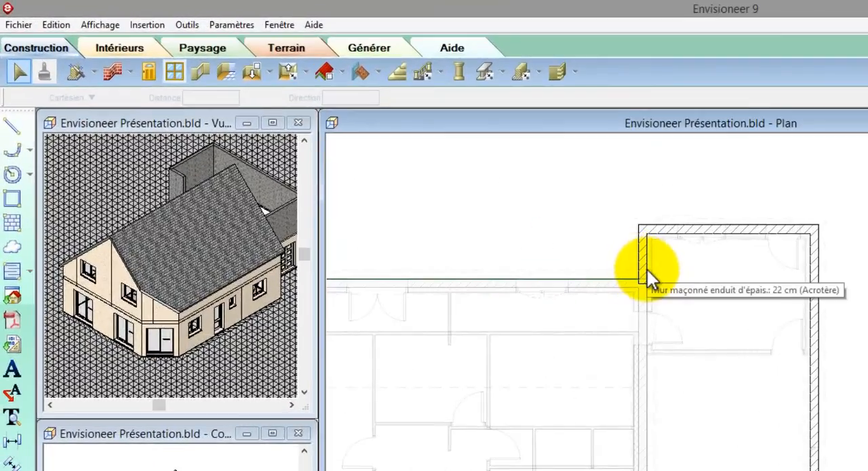
# Enable Forcer en face EXTérieure for the interior faces of all the parapet walls.
pyautogui.click(648, 273)
pyautogui.rightClick(647, 273)
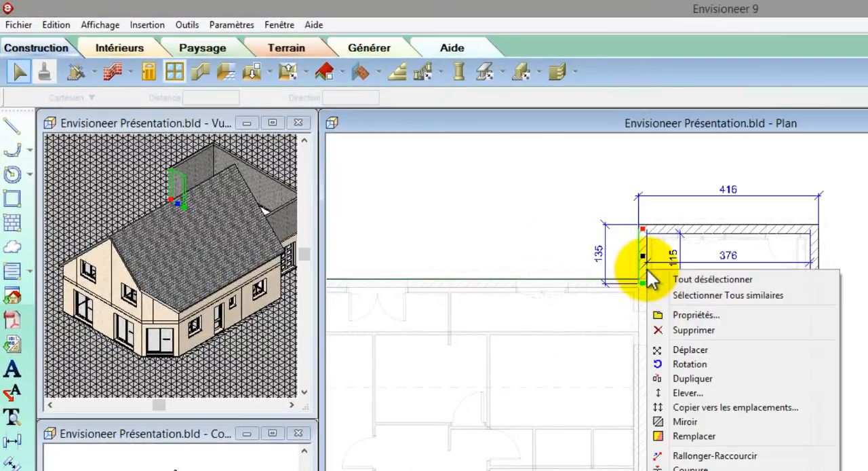
pyautogui.click(687, 293)
pyautogui.rightClick(689, 293)
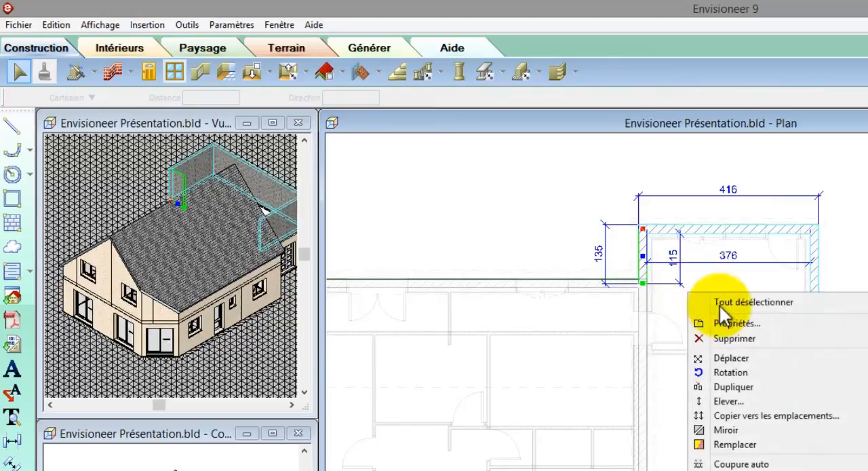
pyautogui.click(729, 325)
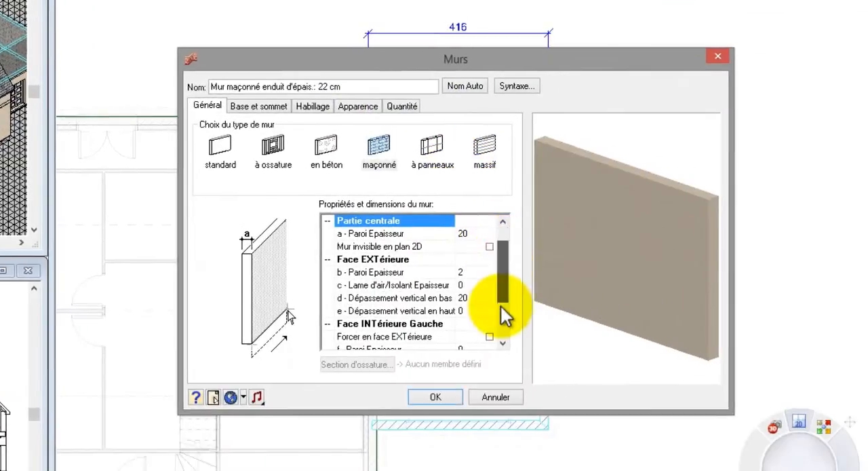
pyautogui.click(506, 315)
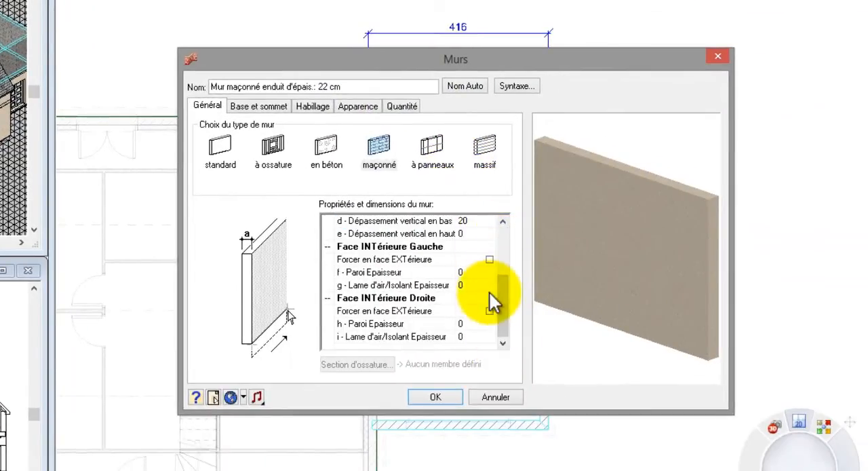
pyautogui.click(490, 312)
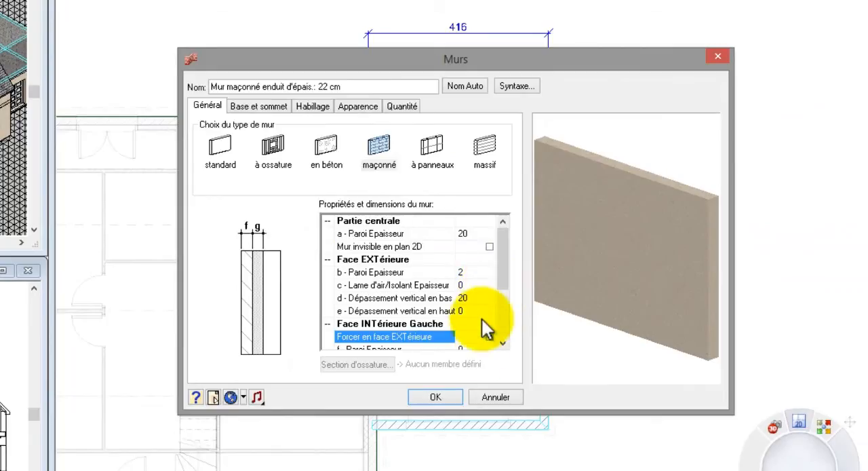
pyautogui.click(436, 397)
# Shorten the annex's short rear side parapet wall to about 127 so it ends at the house's outer wall face.
pyautogui.scroll(5, 372, 99)
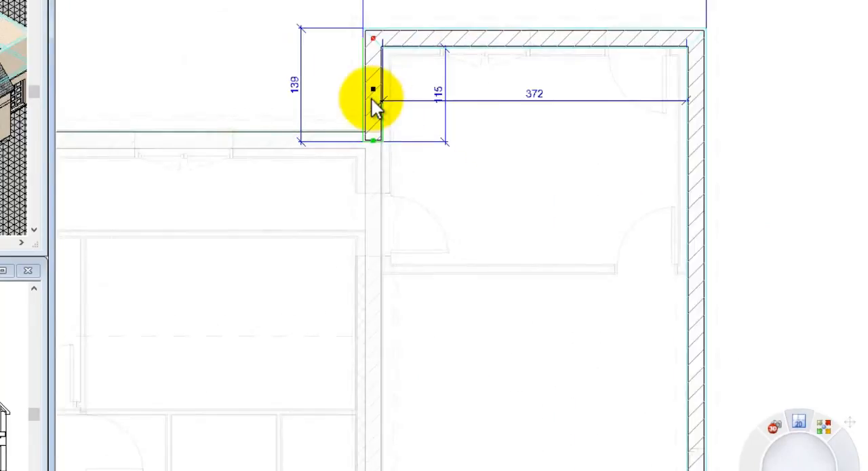
pyautogui.scroll(2, 371, 99)
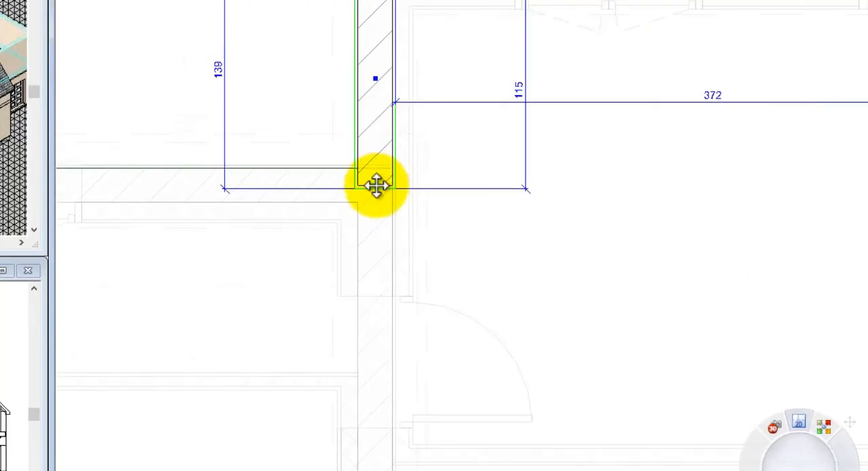
pyautogui.moveTo(377, 186); pyautogui.dragTo(394, 169)
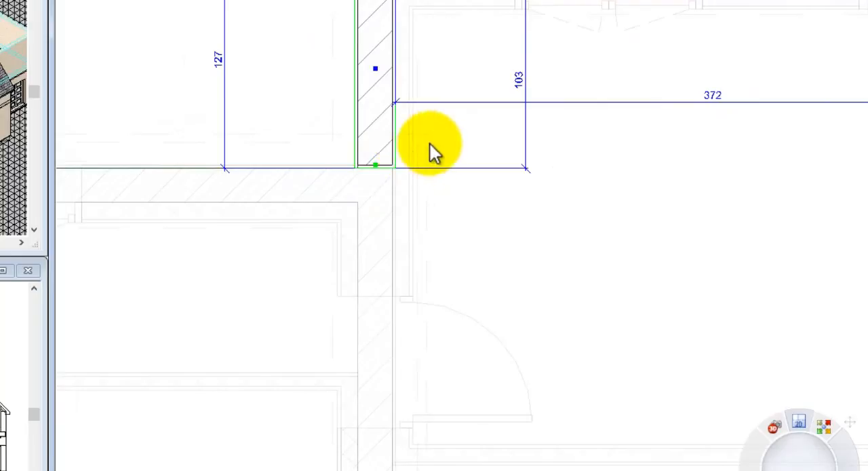
pyautogui.press('Escape')
pyautogui.scroll(-3, 388, 67)
pyautogui.scroll(-3, 386, 71)
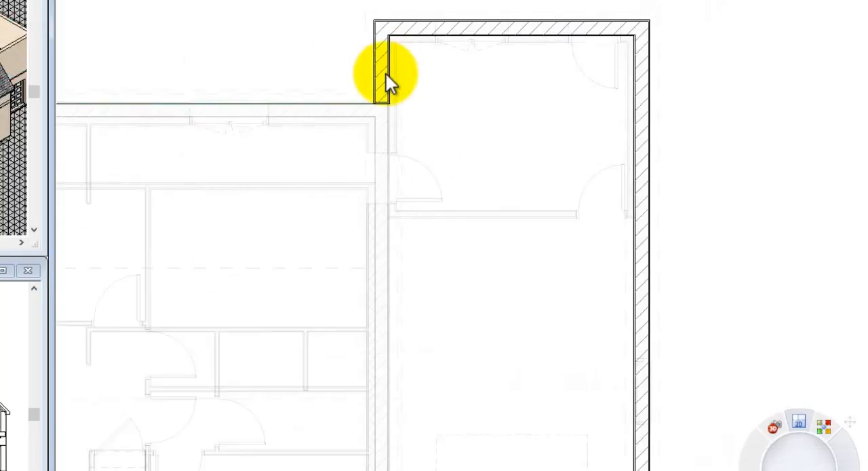
# Shorten the annex's front parapet wall to about 376 so it ends against the house wall.
pyautogui.scroll(5, 396, 466)
pyautogui.click(392, 466)
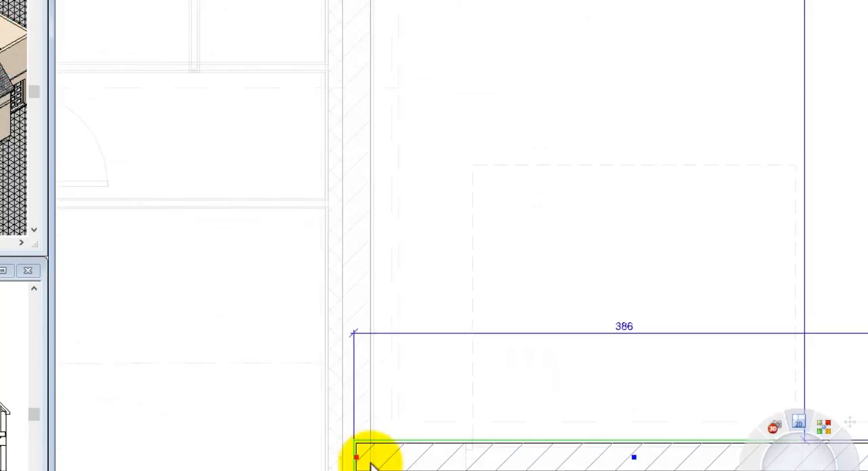
pyautogui.moveTo(357, 457); pyautogui.dragTo(368, 463)
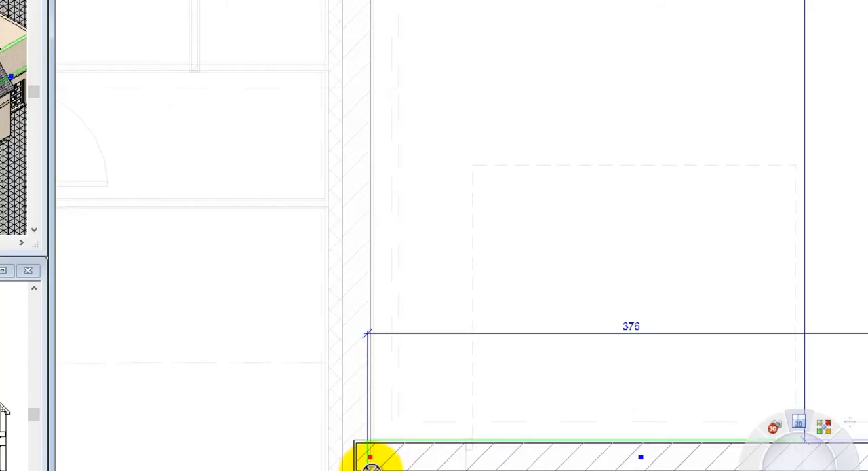
pyautogui.scroll(-5, 373, 464)
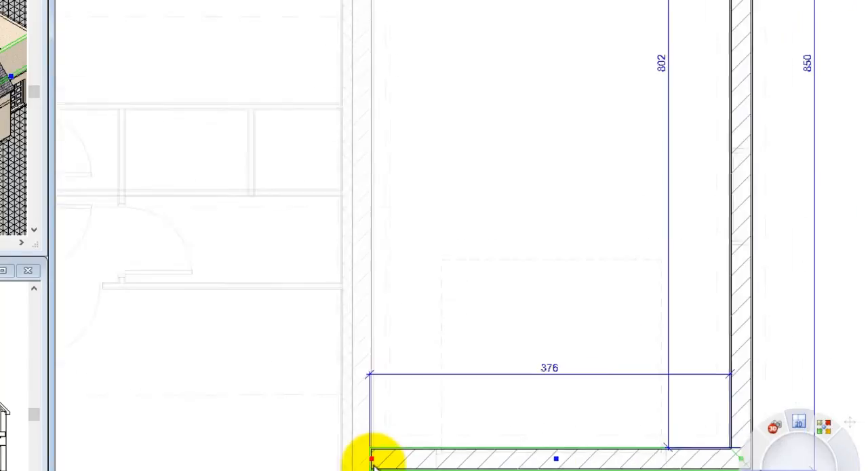
# Set the top of all the parapet walls to Niveau réel with a fixed height (Hauteur fixe) of 40.
pyautogui.rightClick(413, 269)
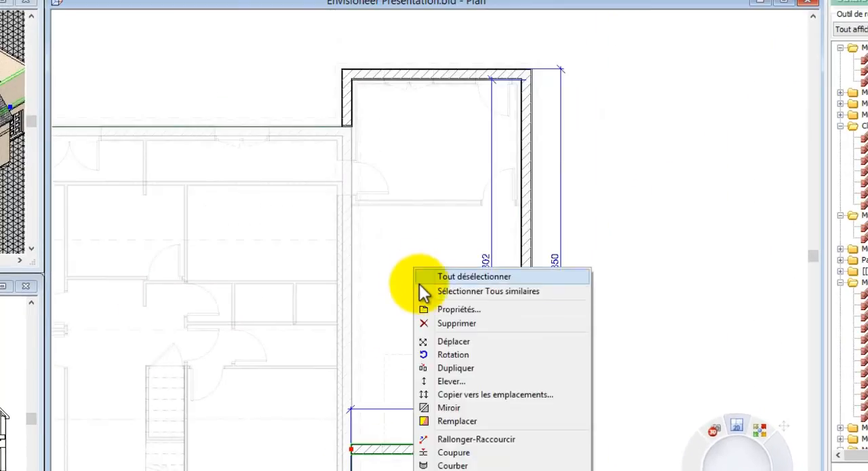
pyautogui.click(421, 290)
pyautogui.rightClick(420, 285)
pyautogui.click(442, 315)
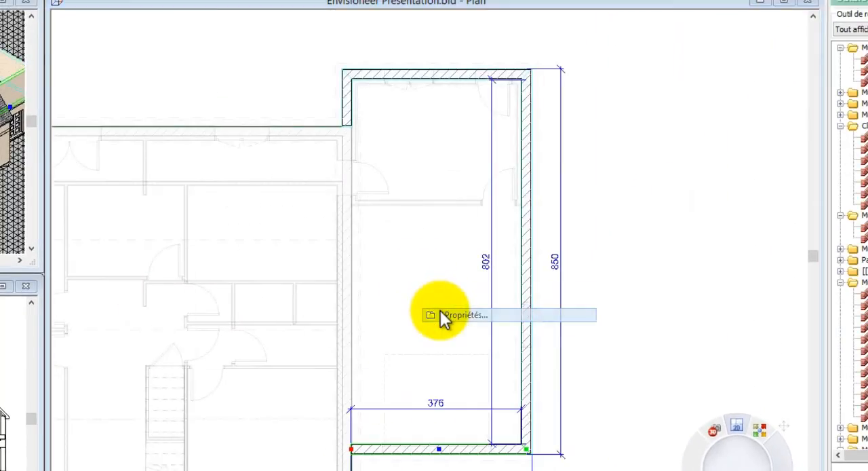
pyautogui.click(238, 134)
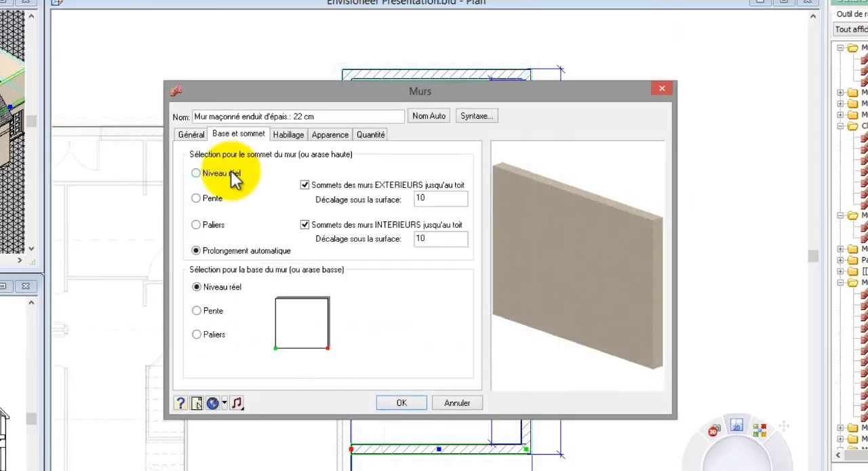
pyautogui.click(233, 177)
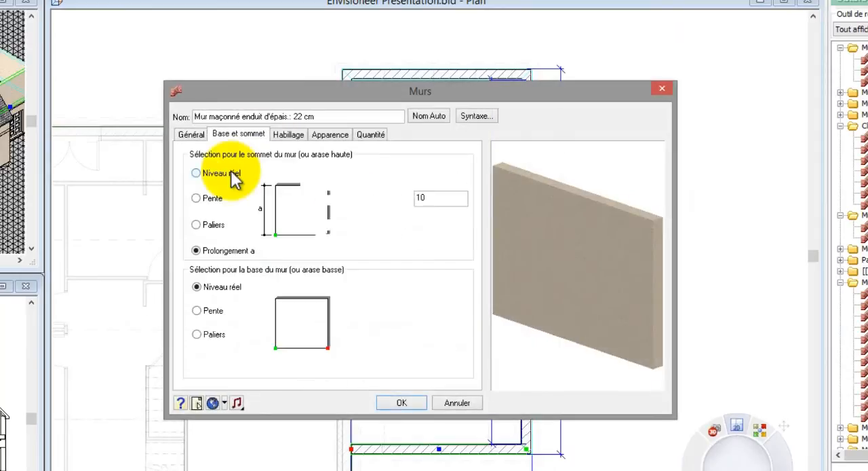
pyautogui.doubleClick(431, 197)
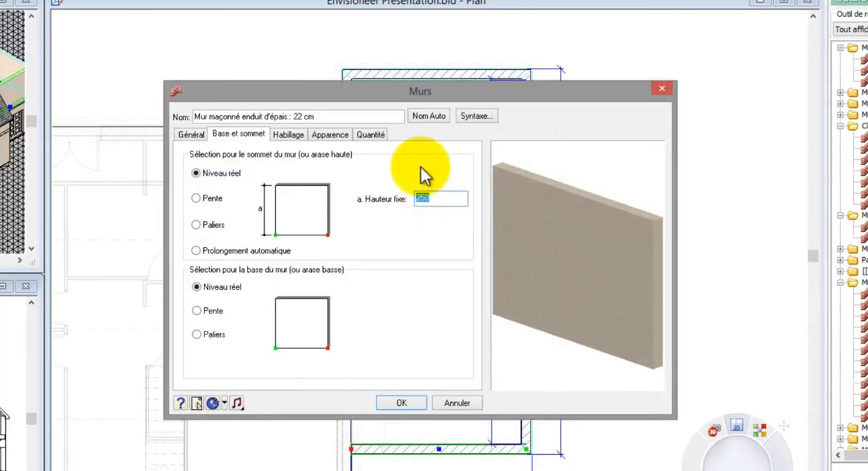
pyautogui.write('40')
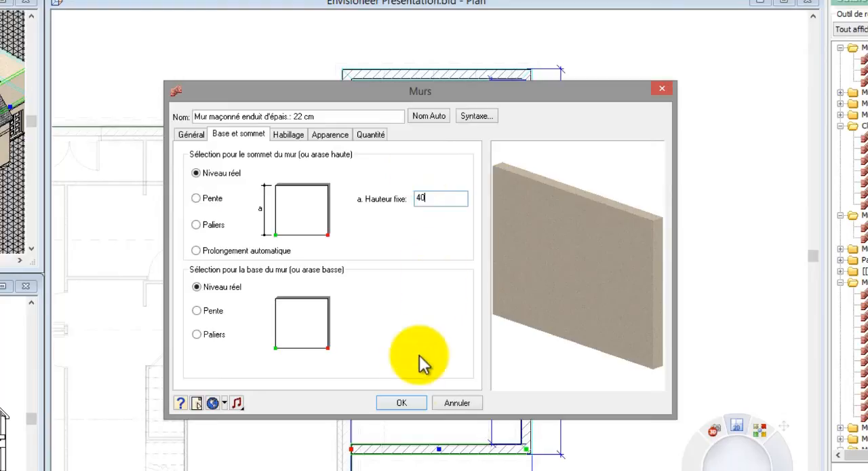
pyautogui.click(401, 403)
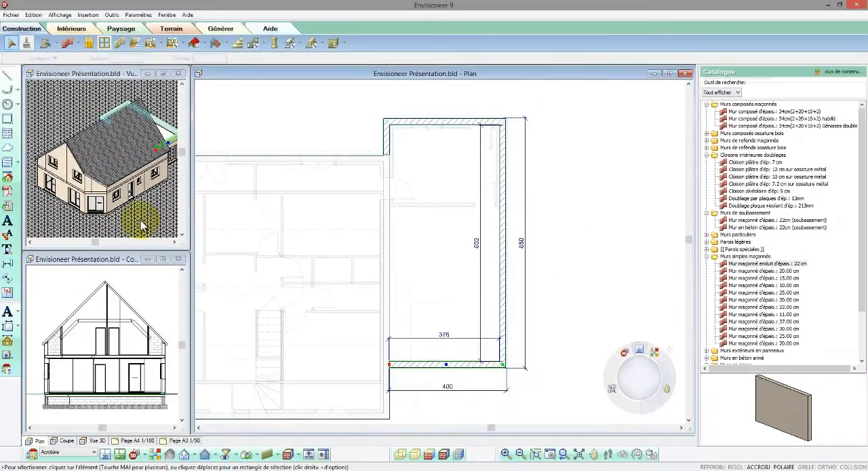
# Switch the 3D view to rendered display and examine the parapet around the annex's flat roof.
pyautogui.click(118, 228)
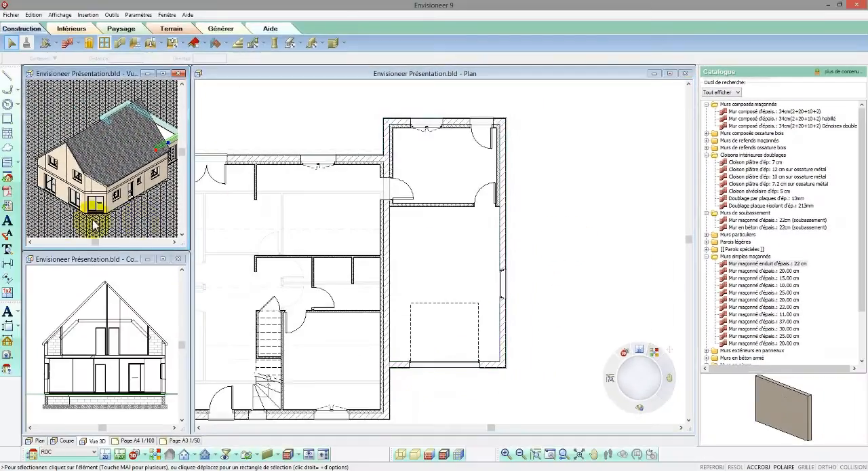
pyautogui.scroll(-2, 22, 228)
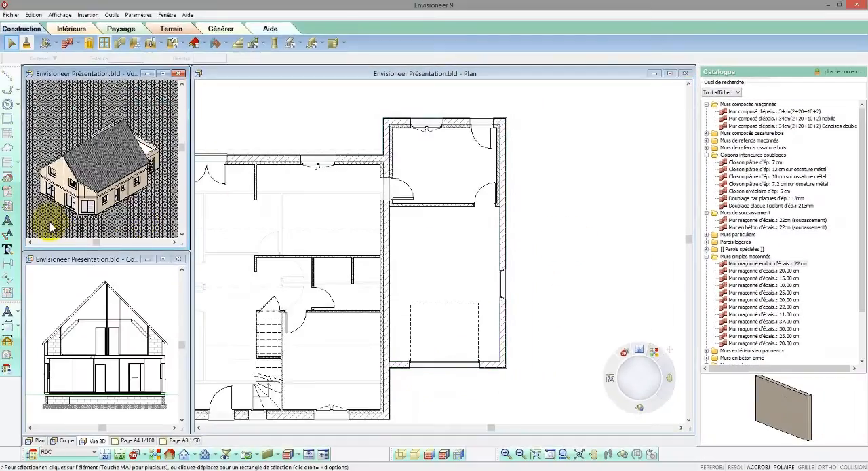
pyautogui.click(166, 453)
pyautogui.click(452, 215)
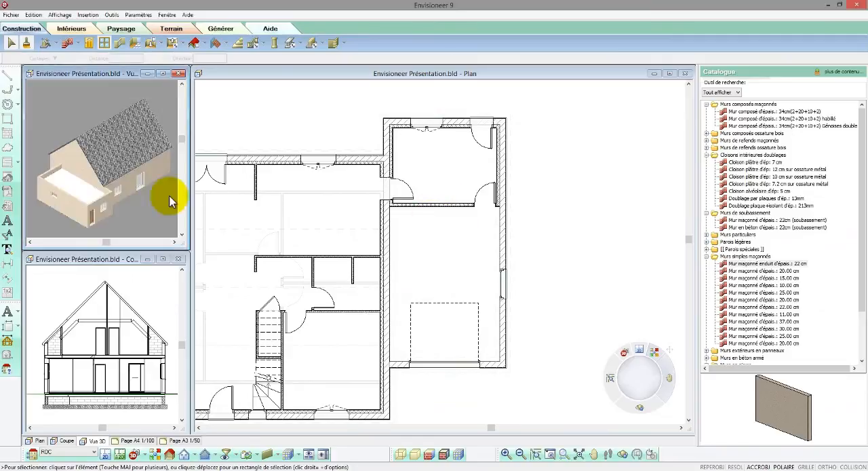
# Insert a 20 cm concrete slab (Plancher en dalle) point by point over the annex, following the parapet outline on the Acrotère level.
pyautogui.click(444, 453)
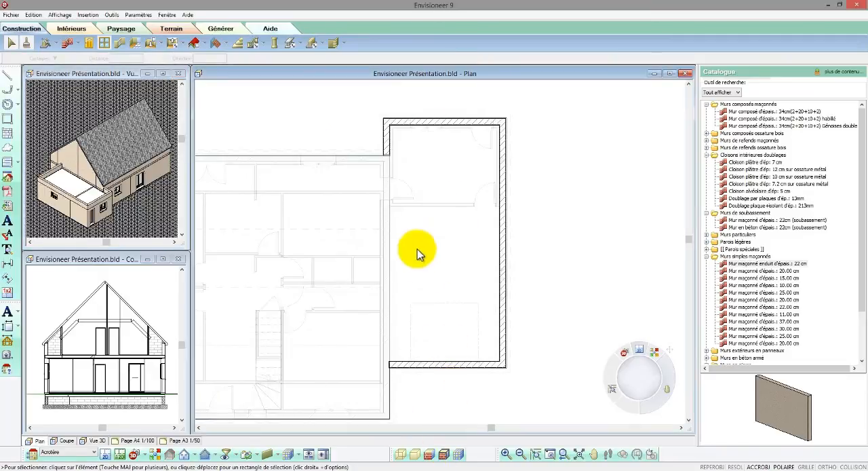
pyautogui.click(172, 43)
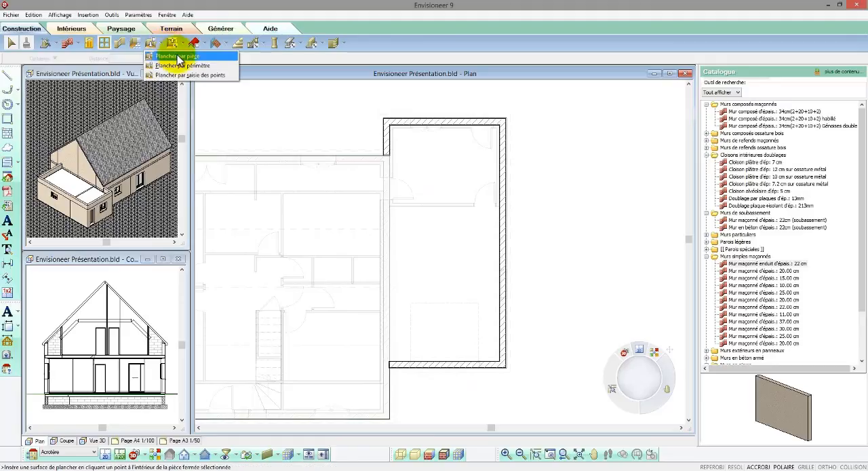
pyautogui.click(181, 75)
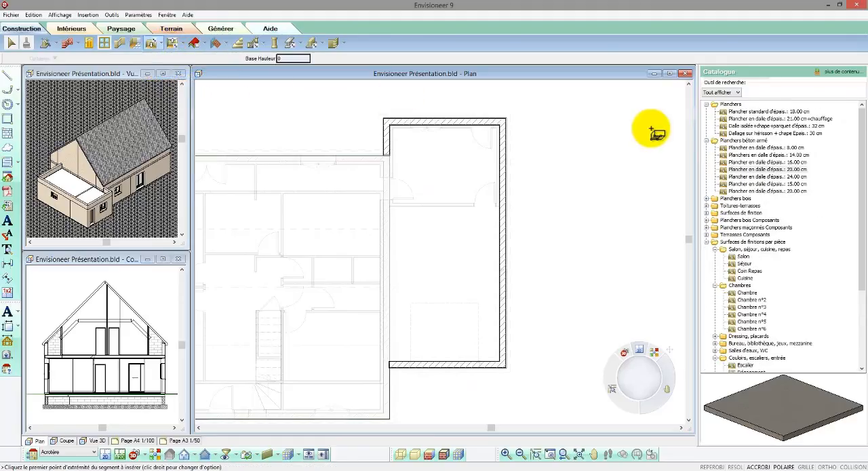
pyautogui.click(745, 168)
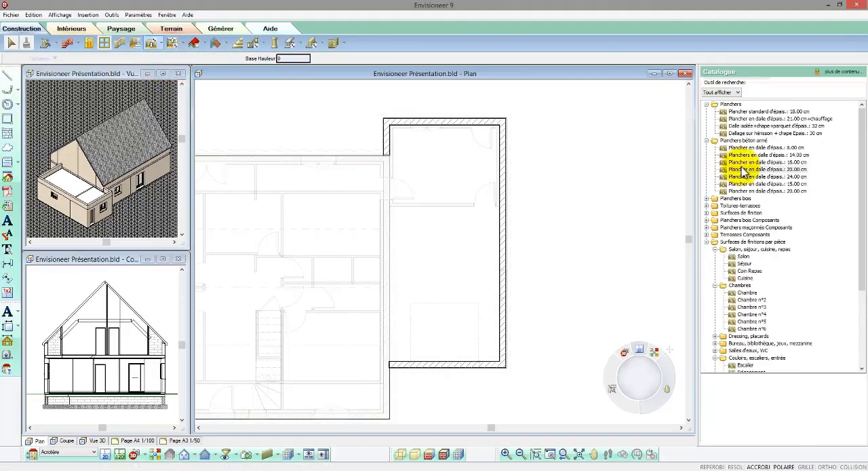
pyautogui.click(385, 120)
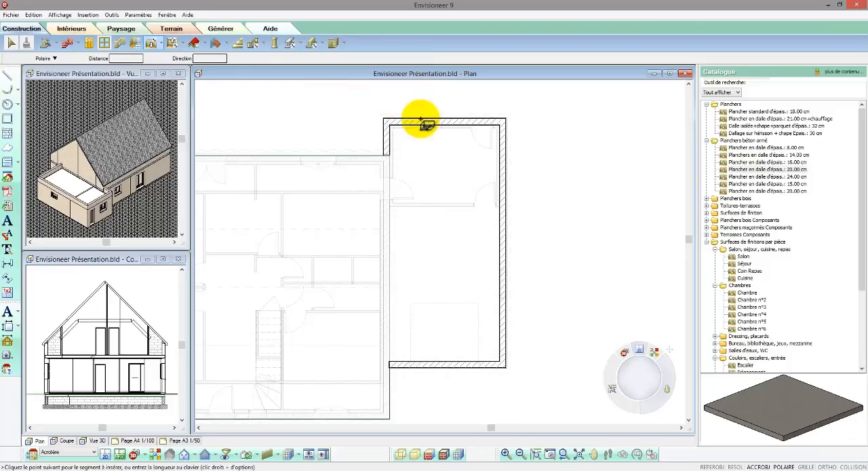
pyautogui.click(505, 118)
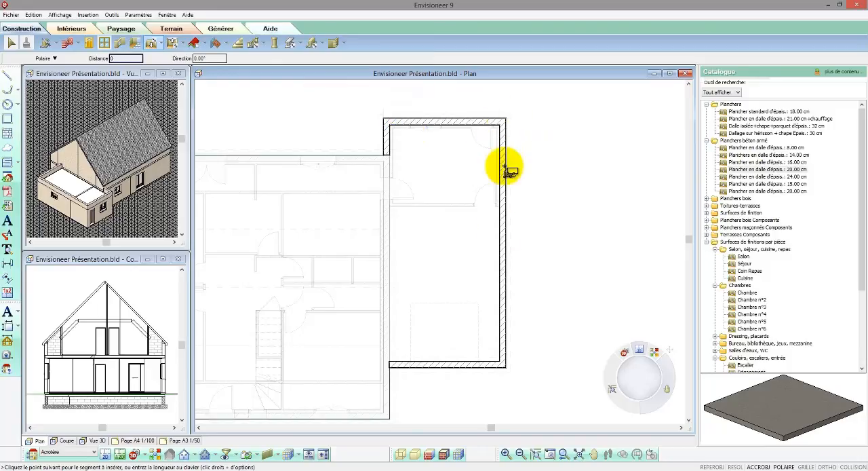
pyautogui.click(500, 362)
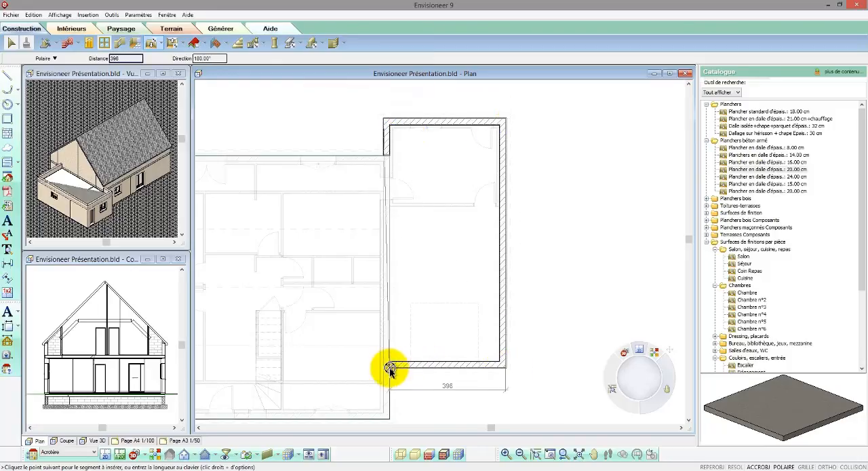
pyautogui.click(390, 367)
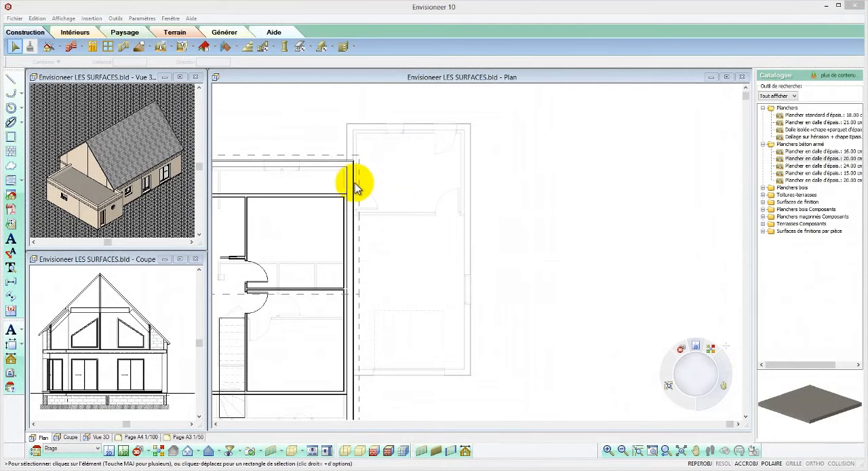
# Draw an Etanchéité+isolant+gravillons surface, 10 cm thick, over the annex's flat roof between the parapet's inner faces and the house wall.
pyautogui.click(237, 47)
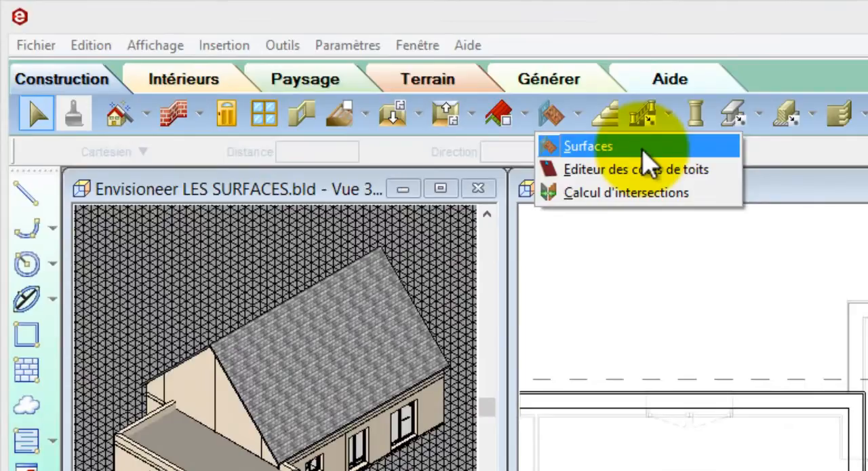
pyautogui.click(642, 148)
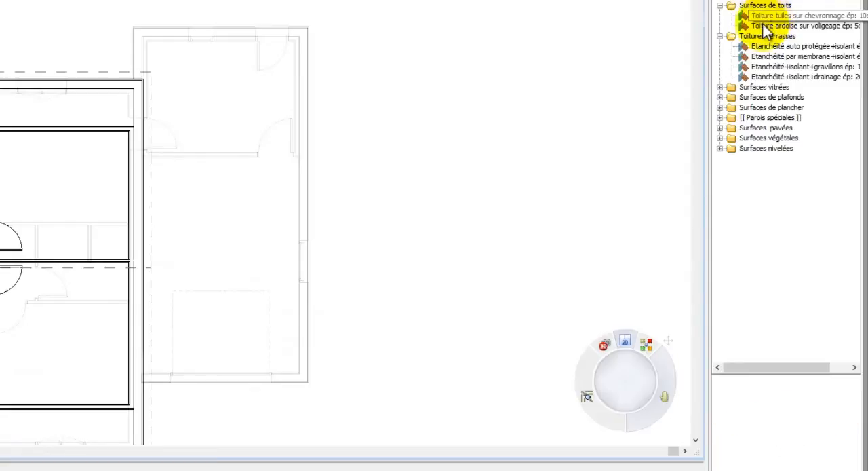
pyautogui.click(764, 26)
pyautogui.click(772, 46)
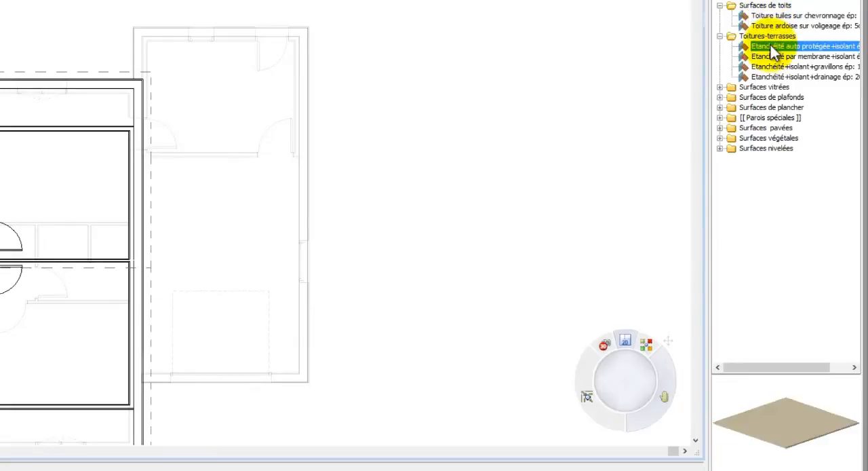
pyautogui.click(775, 57)
pyautogui.click(775, 67)
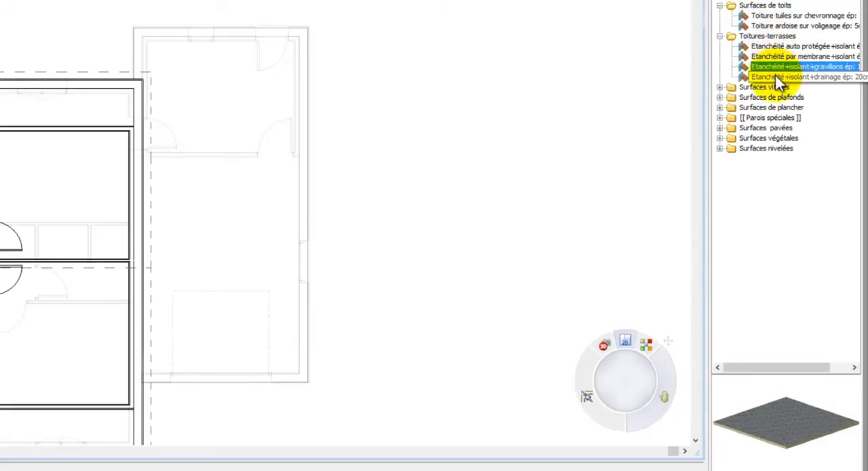
pyautogui.moveTo(795, 430)
pyautogui.mouseDown()
pyautogui.moveTo(789, 449)
pyautogui.moveTo(793, 437)
pyautogui.mouseUp()
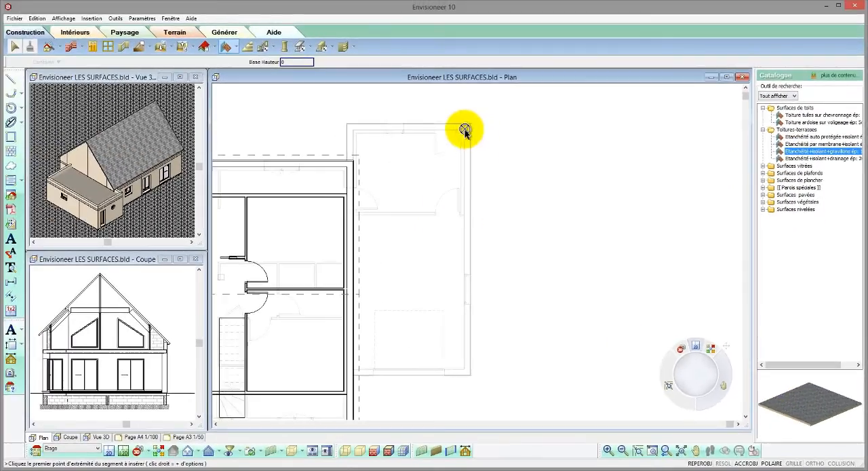
pyautogui.click(466, 130)
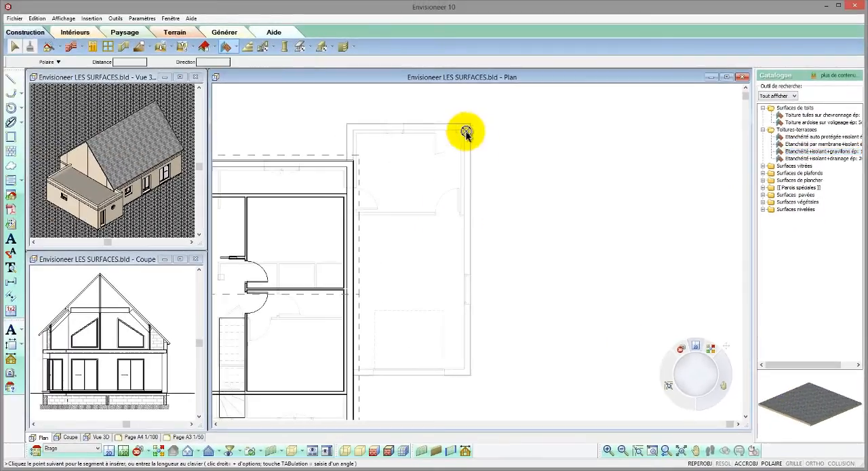
pyautogui.click(466, 369)
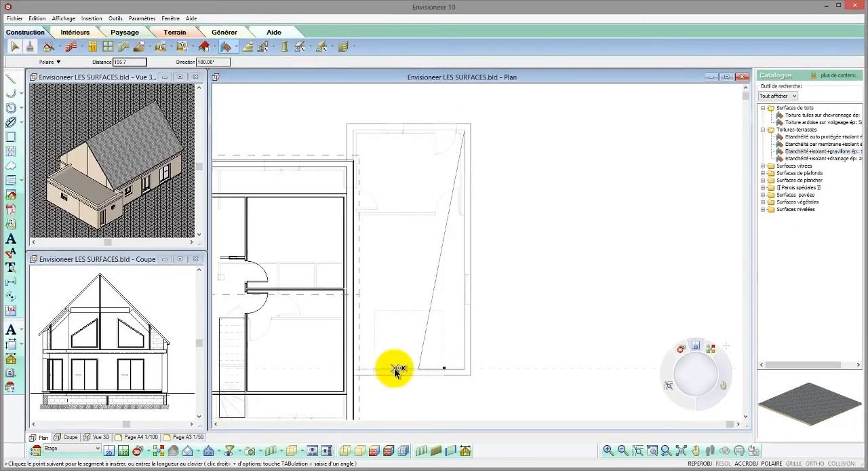
pyautogui.click(353, 369)
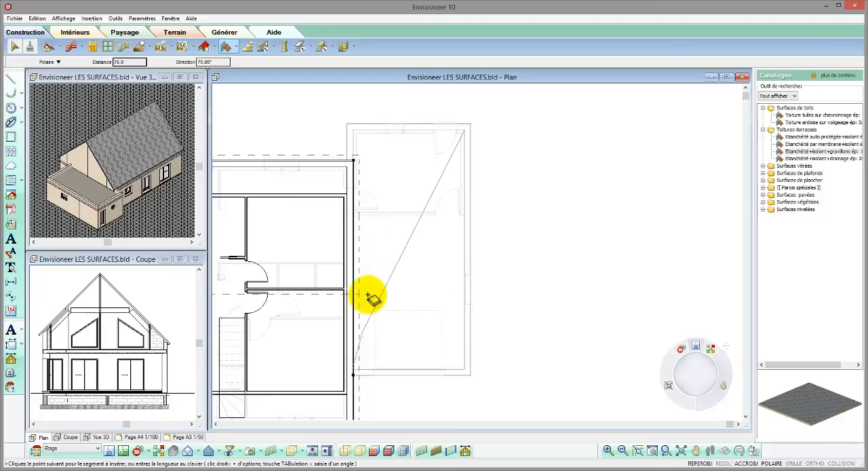
pyautogui.rightClick(353, 131)
pyautogui.click(363, 133)
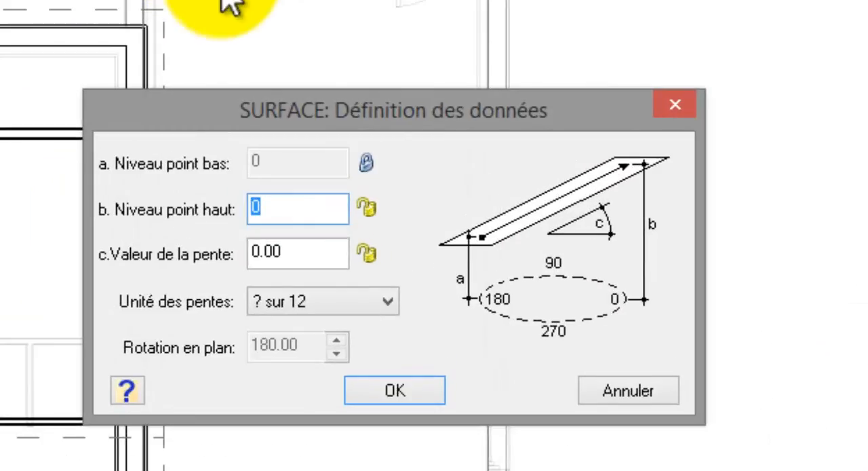
# Define the surface with a locked slope of 3 in Pourcentage and a low point level (Niveau point bas) of 5.
pyautogui.click(334, 298)
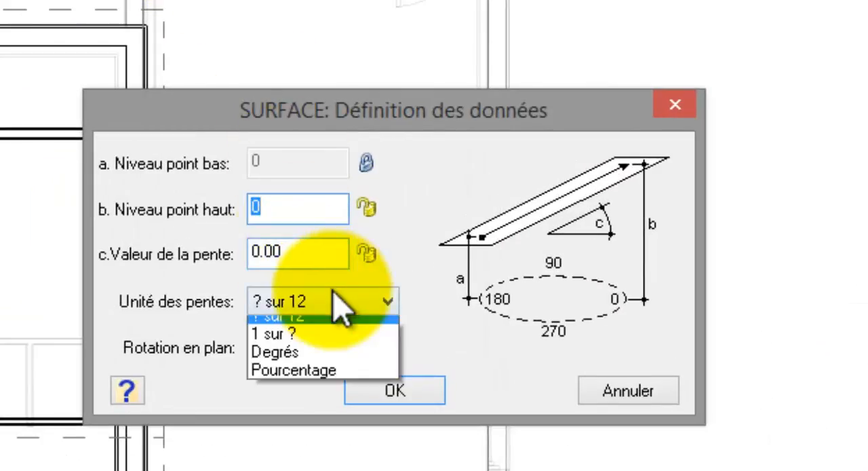
pyautogui.click(316, 370)
pyautogui.moveTo(339, 251); pyautogui.dragTo(252, 272)
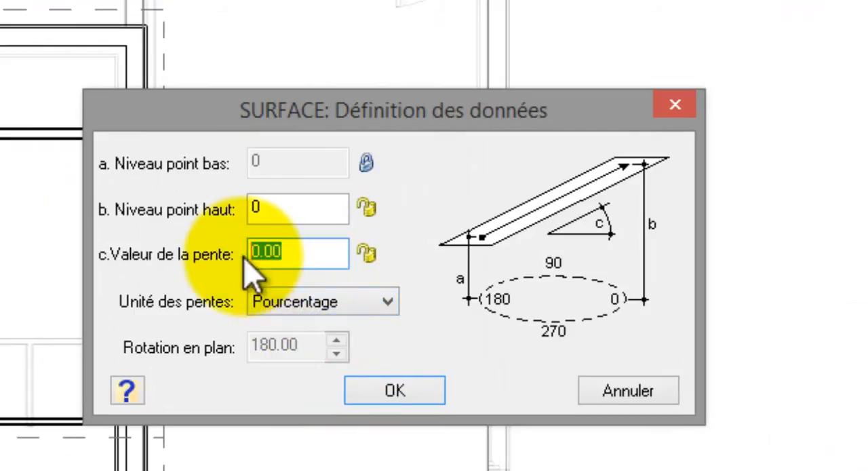
pyautogui.write('3')
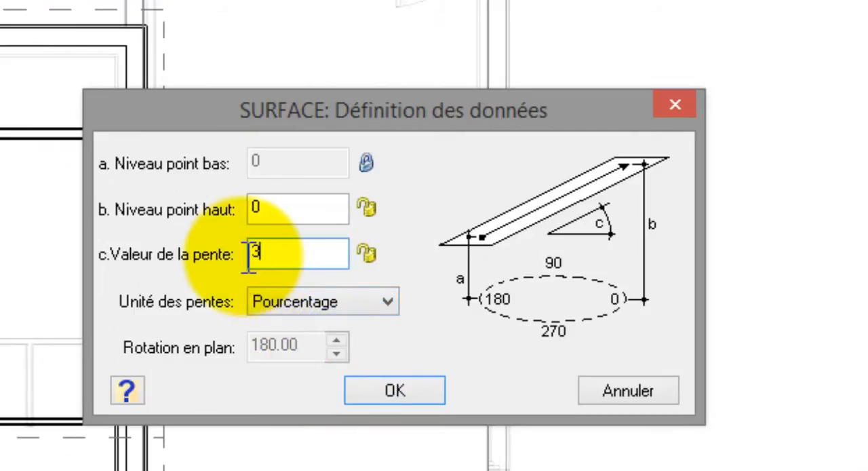
pyautogui.click(367, 253)
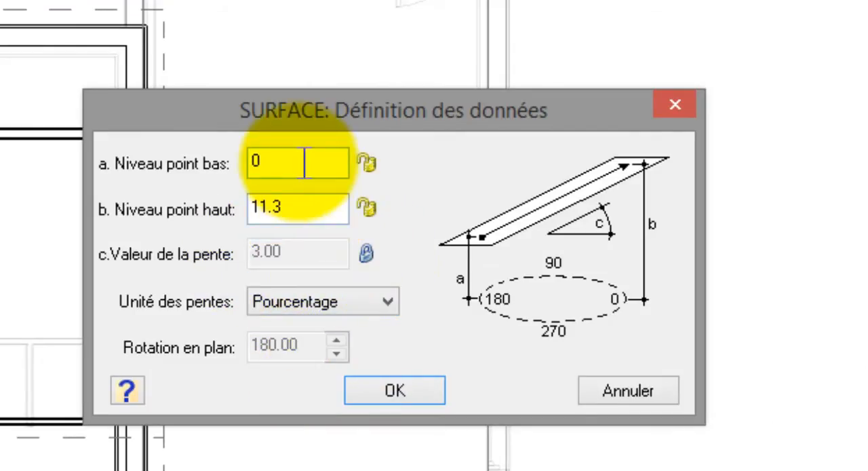
pyautogui.moveTo(302, 163); pyautogui.dragTo(226, 165)
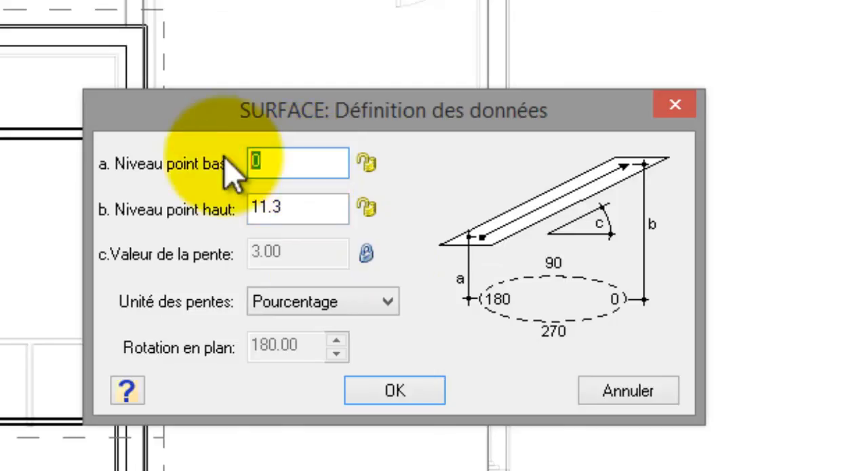
pyautogui.write('5')
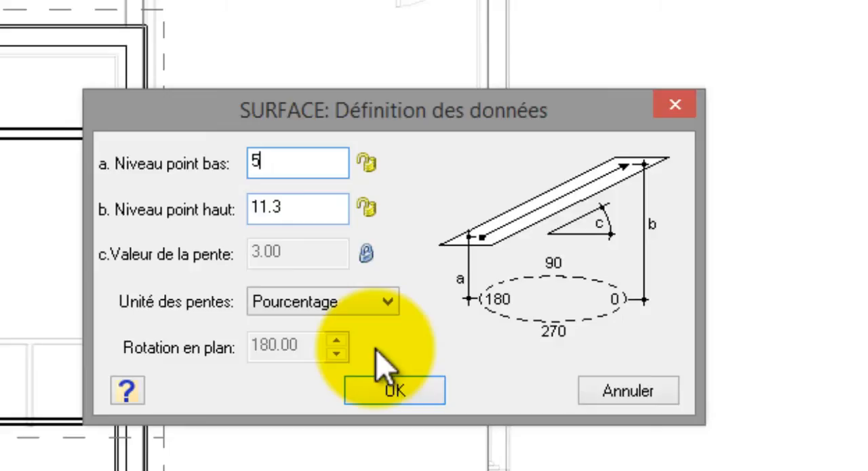
pyautogui.click(396, 393)
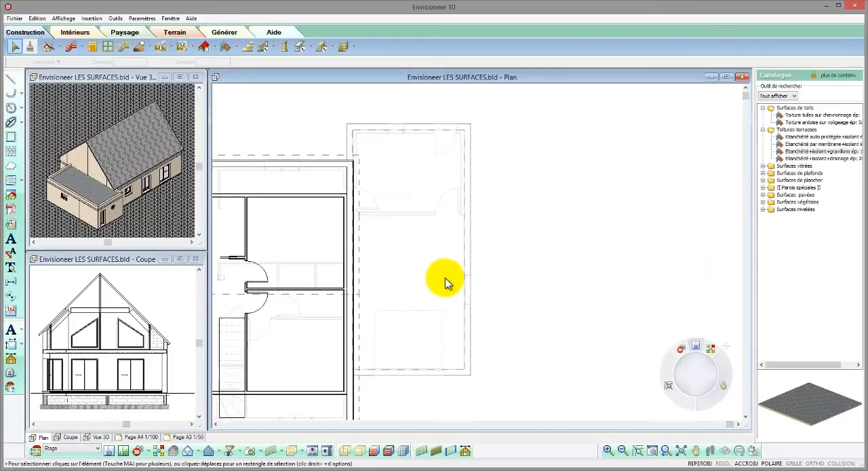
# Open the roof side editor for the annex's roof surface and mark its long outer side as Lignes d'égout.
pyautogui.click(465, 275)
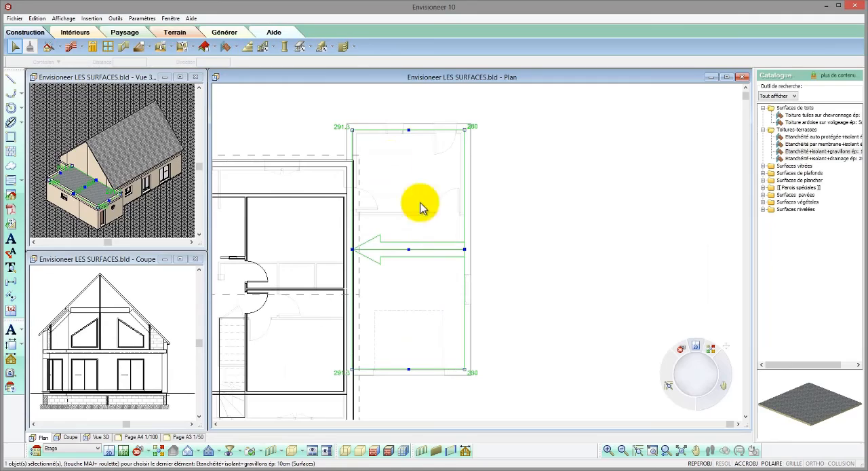
pyautogui.click(236, 47)
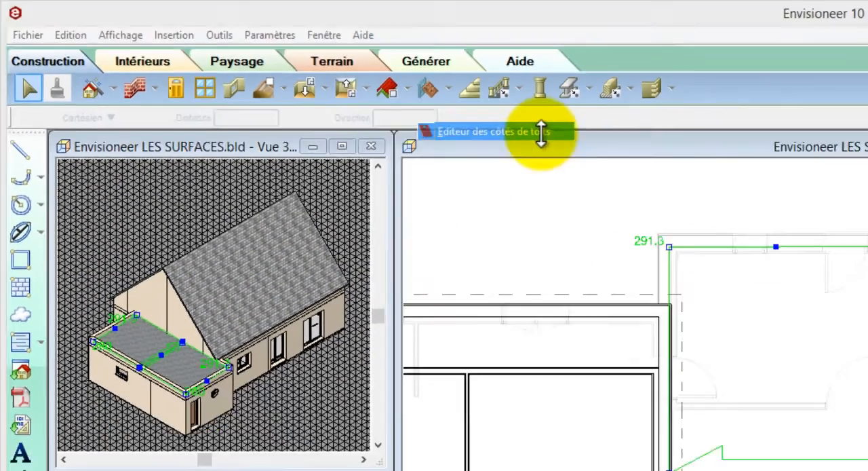
pyautogui.click(692, 175)
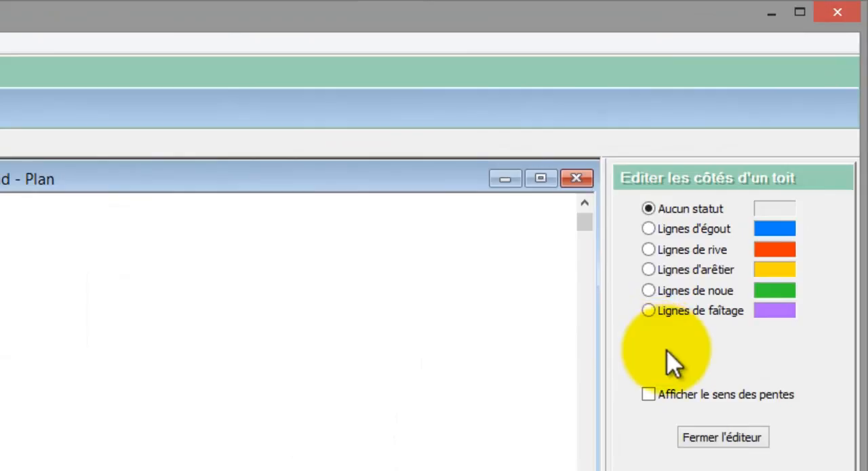
pyautogui.click(652, 230)
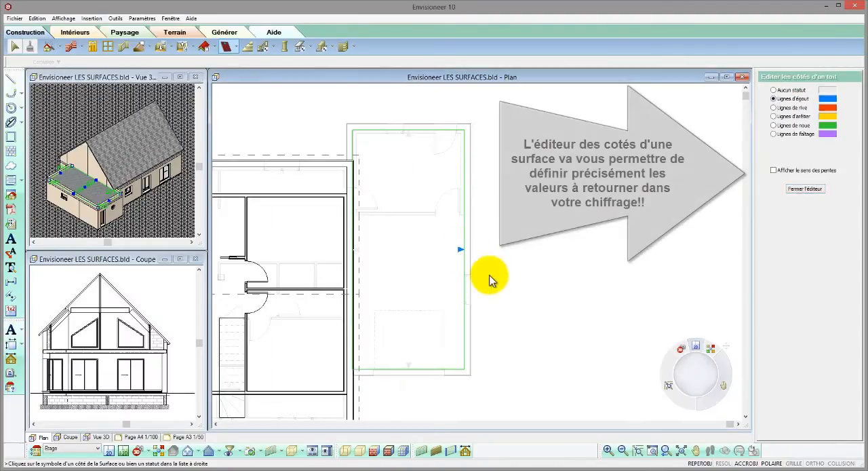
# Mark the two short sides of the annex's roof surface as Lignes de rive.
pyautogui.click(774, 107)
pyautogui.click(407, 132)
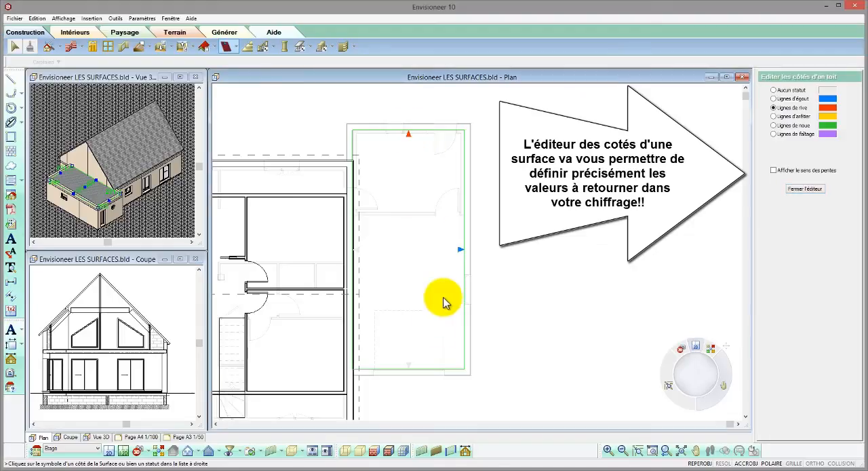
pyautogui.click(409, 367)
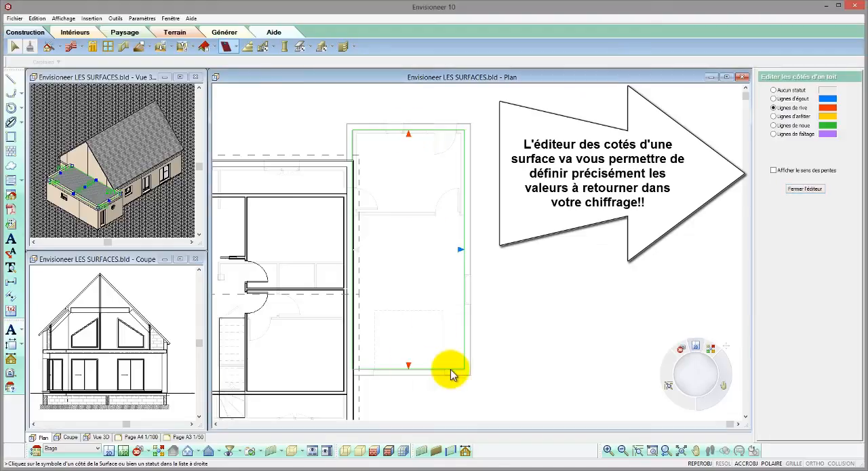
# Mark the surface's side along the house wall as Lignes de faîtage and display the slope direction.
pyautogui.click(774, 134)
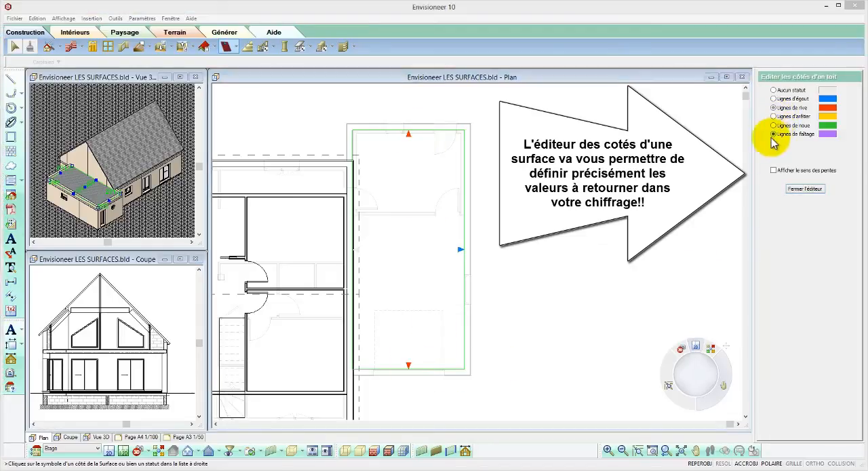
pyautogui.click(355, 251)
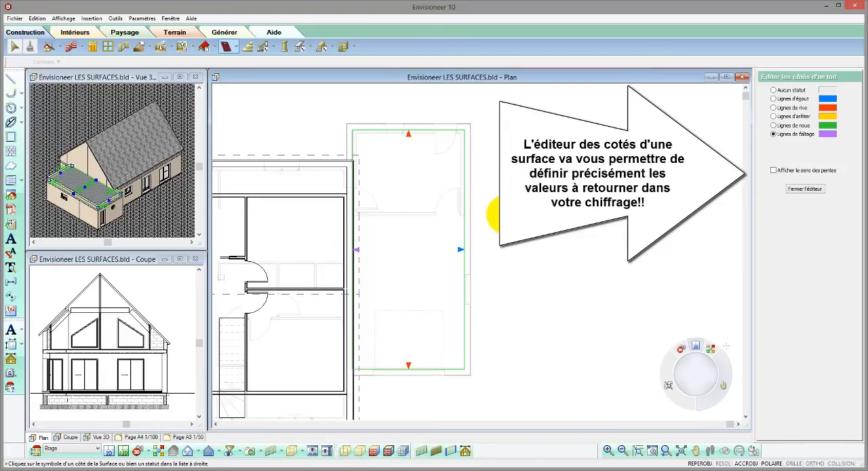
pyautogui.click(774, 170)
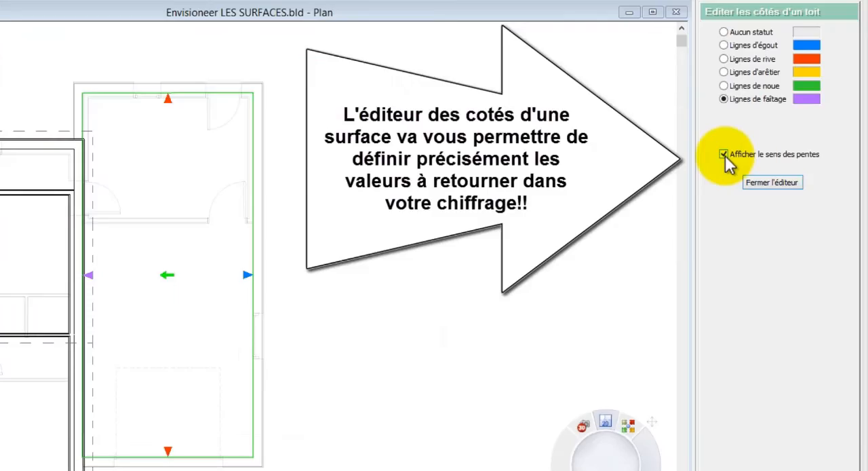
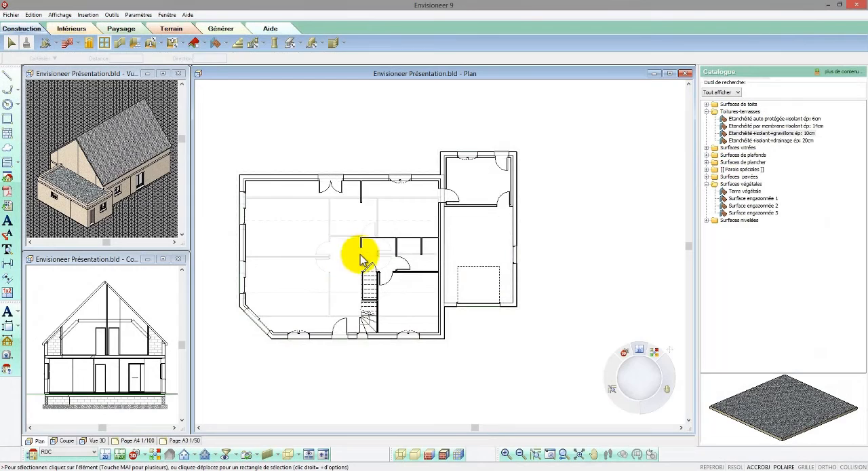
# Place a 20 x 20 cm rectangular reinforced concrete post beside the free end of the short partition on the RDC plan.
pyautogui.scroll(2, 361, 250)
pyautogui.scroll(3, 361, 250)
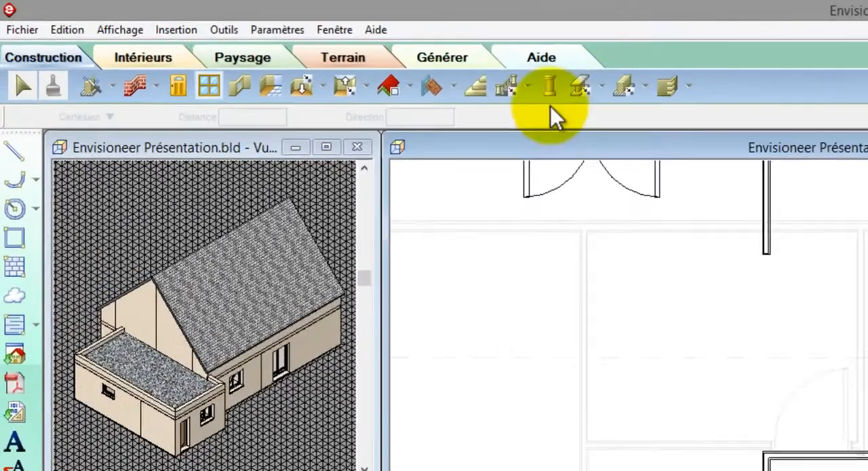
pyautogui.click(550, 86)
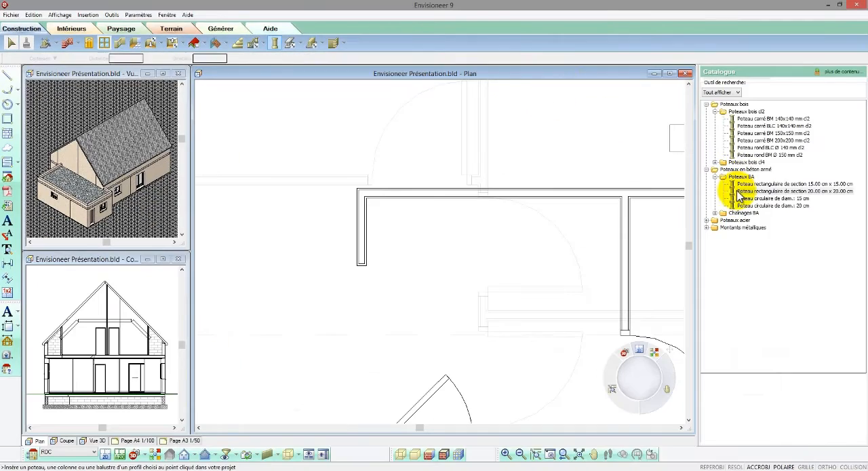
pyautogui.click(739, 191)
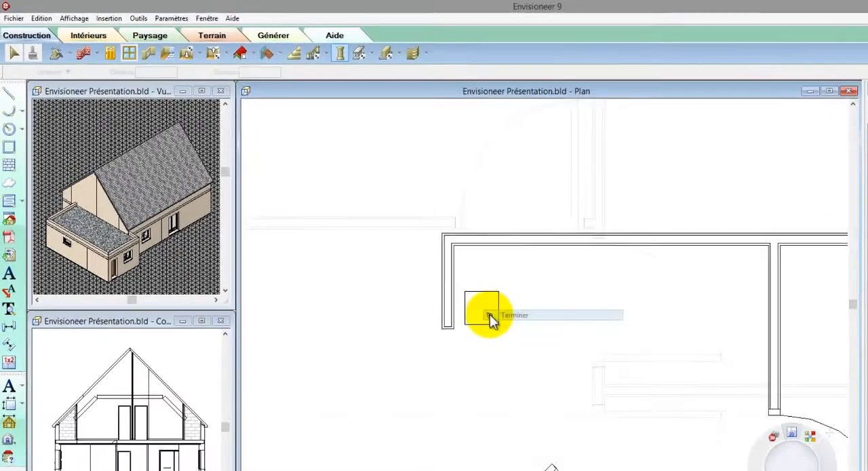
pyautogui.click(390, 254)
# Move the concrete post so its corner sits on the outer corner of the short partition's free end.
pyautogui.rightClick(393, 252)
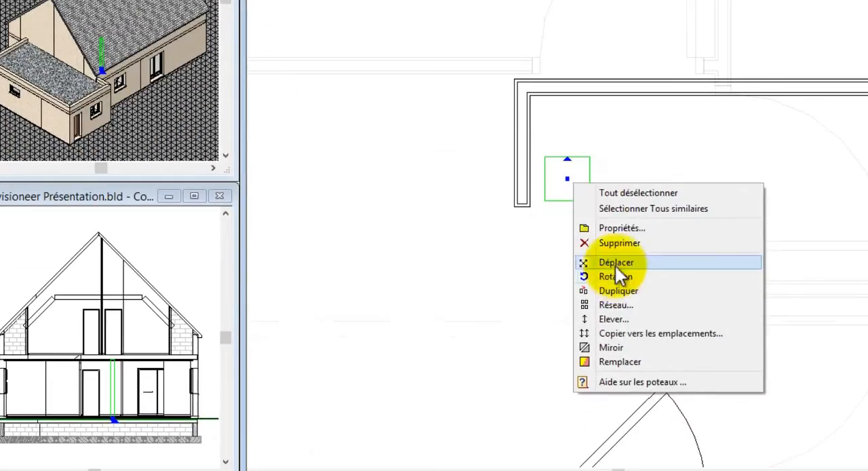
pyautogui.click(610, 308)
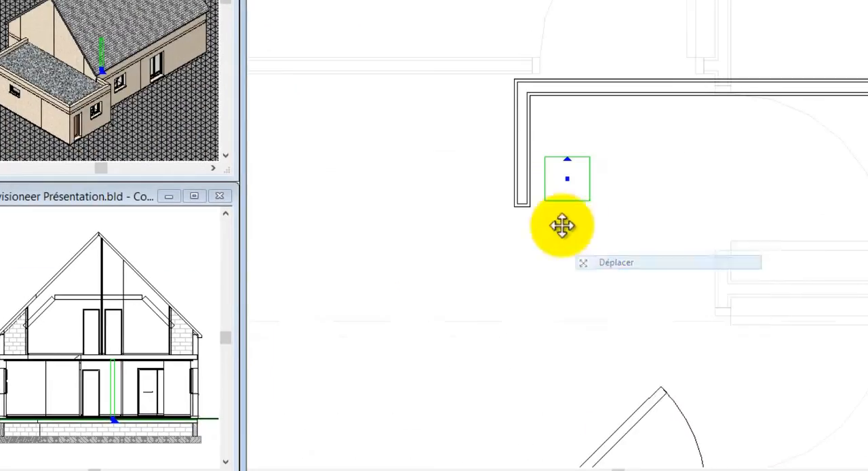
pyautogui.click(517, 216)
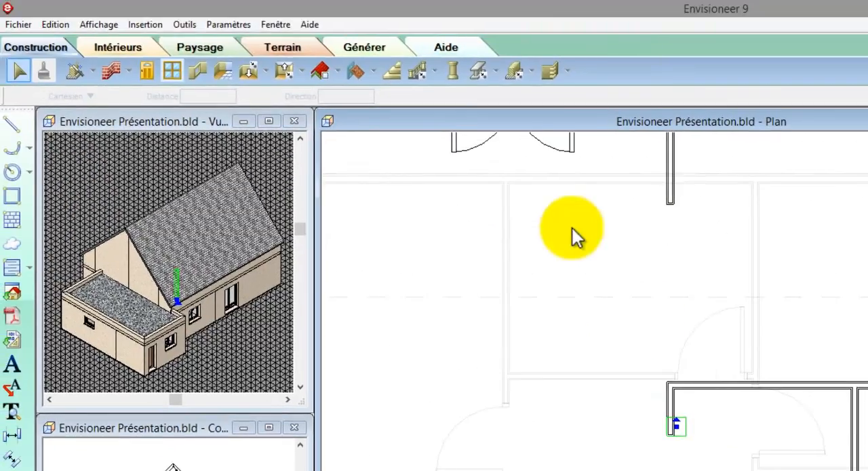
# Draw a 20x20cm reinforced concrete beam from the post to the annex-side wall, about 439 cm long, and stretch its other end to the opposite outer wall.
pyautogui.click(495, 72)
pyautogui.click(506, 92)
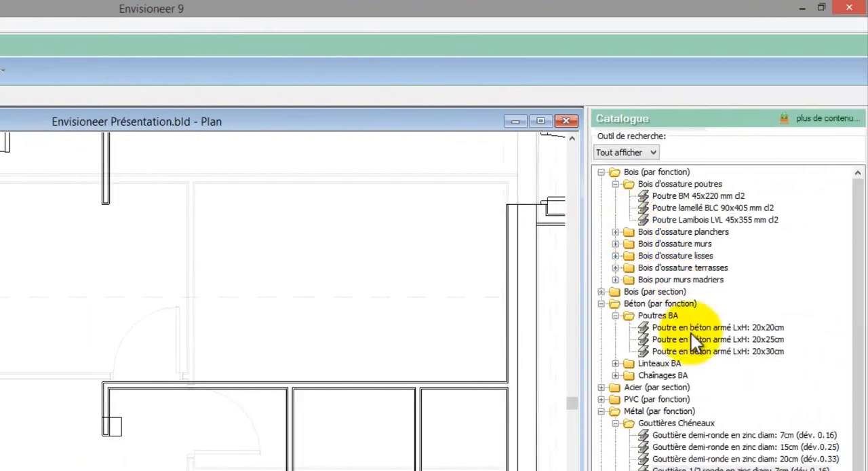
pyautogui.click(689, 327)
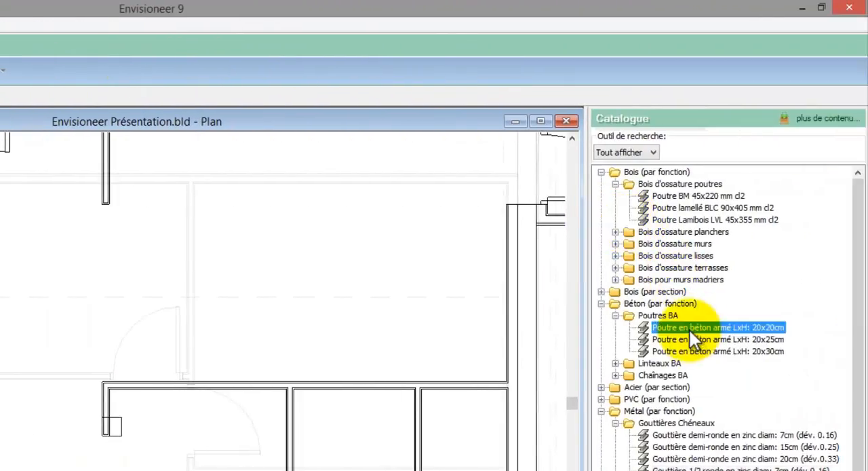
pyautogui.click(113, 426)
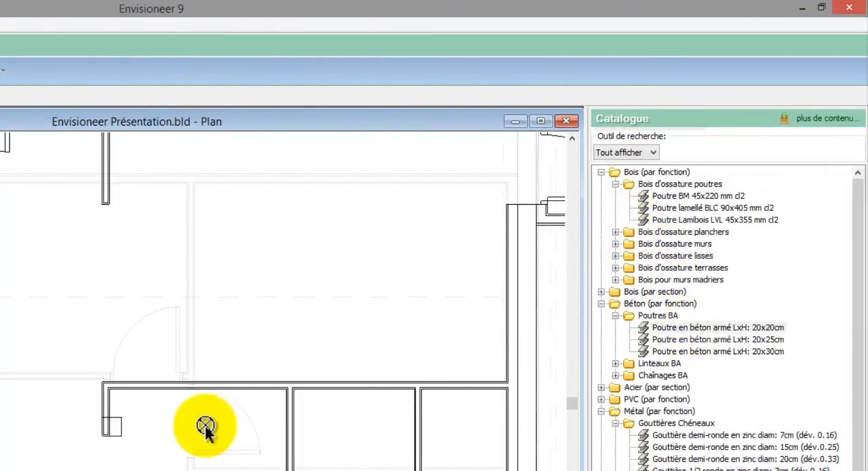
pyautogui.rightClick(534, 432)
pyautogui.click(540, 438)
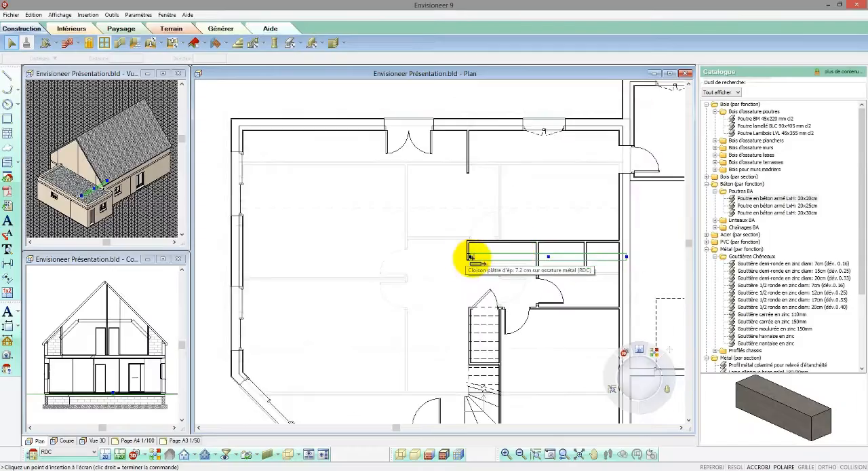
pyautogui.moveTo(410, 291); pyautogui.dragTo(137, 291)
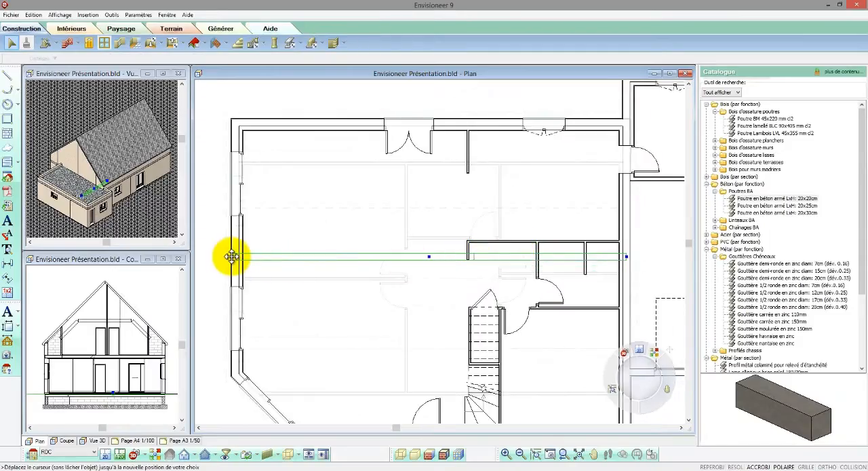
pyautogui.moveTo(236, 261); pyautogui.dragTo(236, 261)
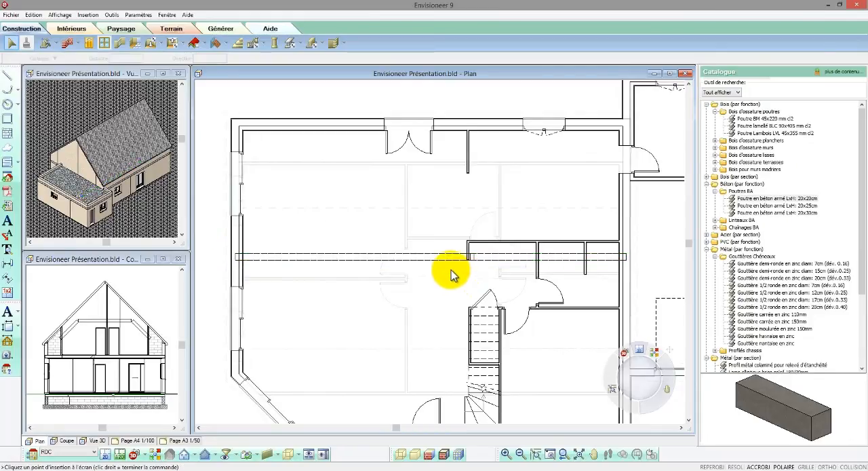
# Create a new camera in the living room's chamfered corner, aimed at the concrete post at the partition's end.
pyautogui.scroll(-2, 453, 274)
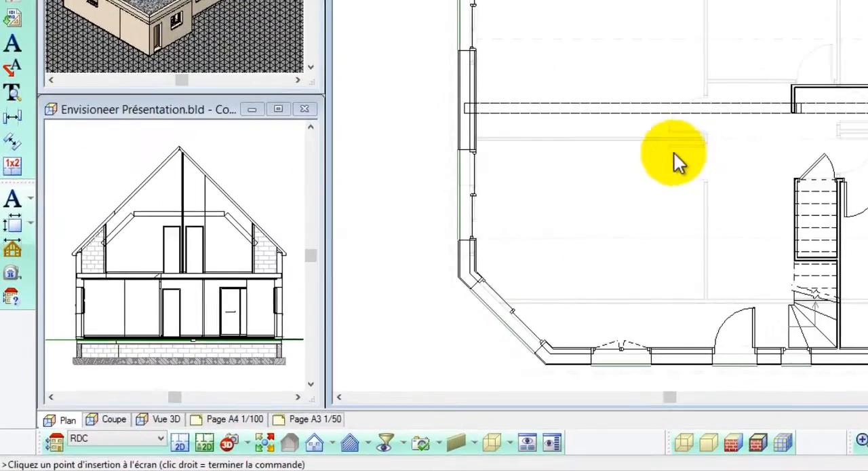
pyautogui.click(247, 441)
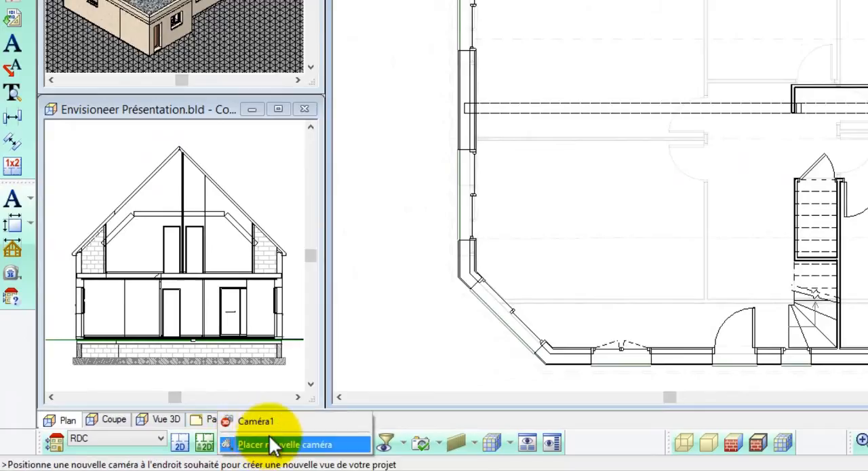
pyautogui.click(271, 445)
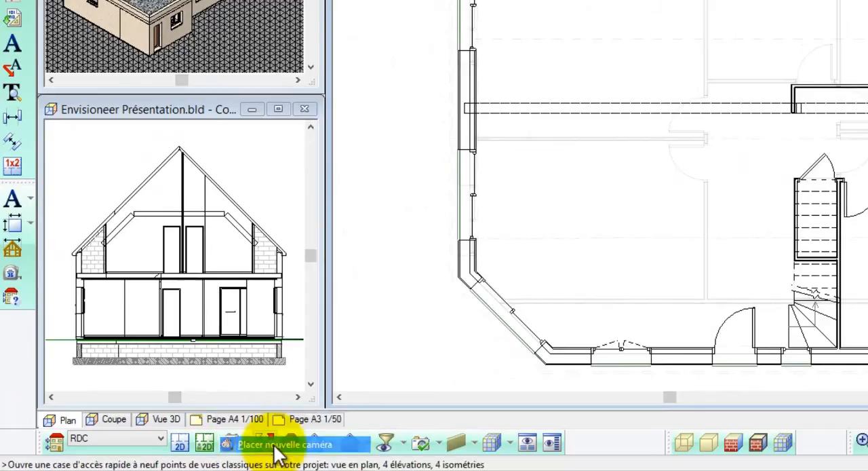
pyautogui.click(500, 259)
pyautogui.click(802, 122)
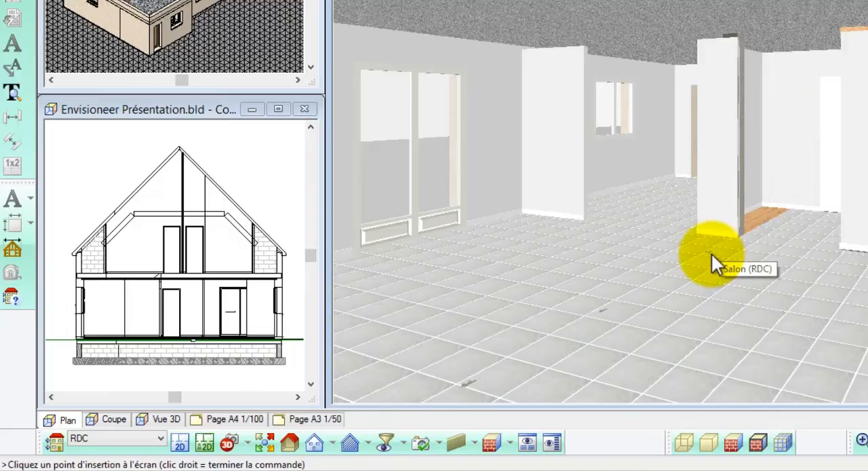
# Select all similar concrete beams and raise them to a level of 255.
pyautogui.rightClick(711, 256)
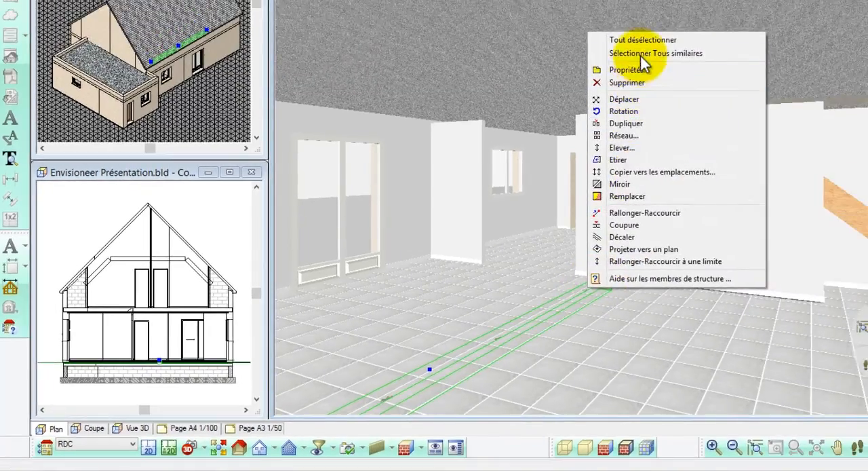
pyautogui.click(717, 4)
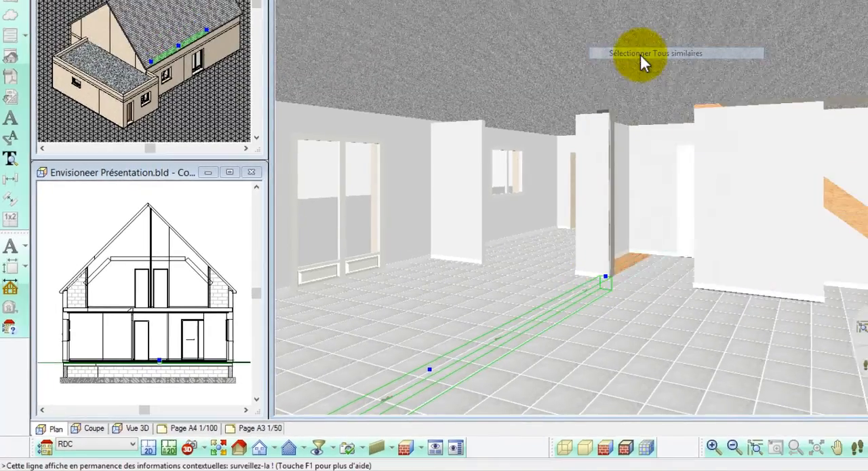
pyautogui.rightClick(664, 193)
pyautogui.click(709, 293)
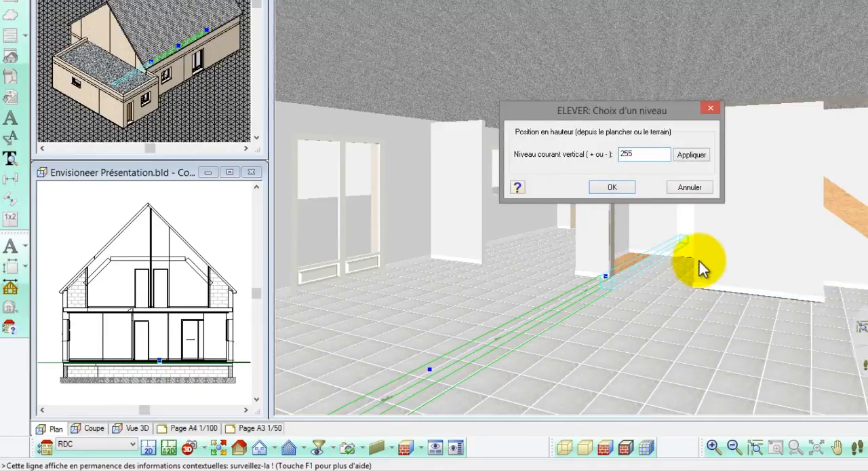
pyautogui.click(630, 183)
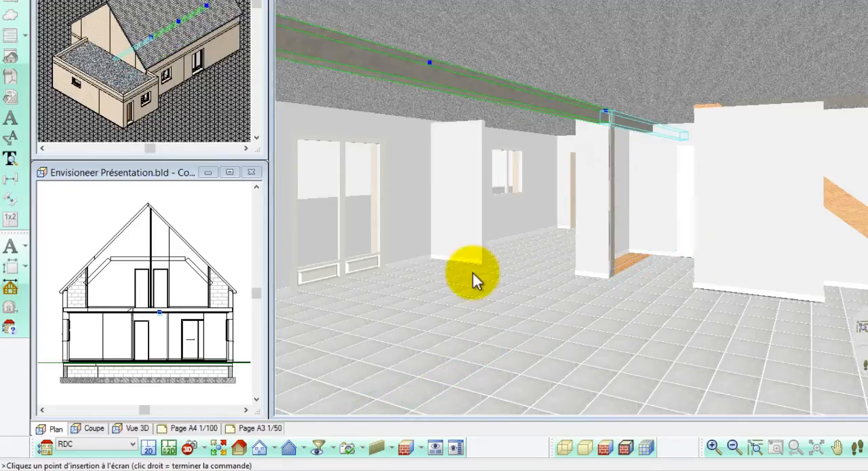
# Set the display filter to show all building elements, including the ceilings, for all locations.
pyautogui.click(348, 447)
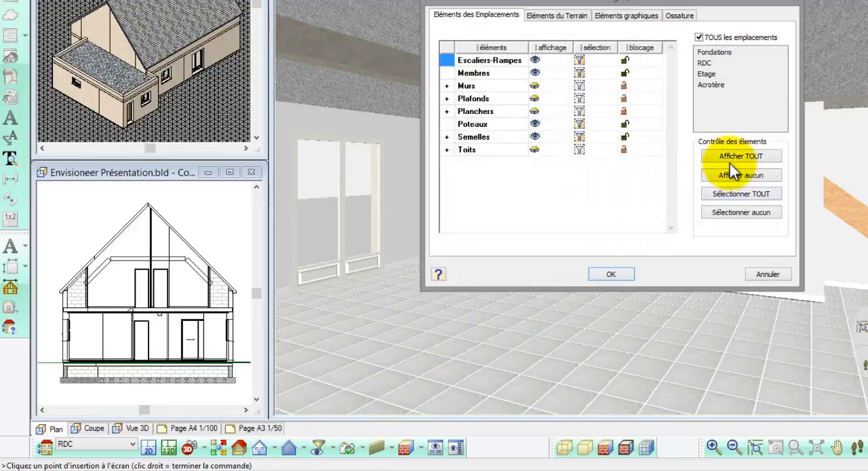
pyautogui.click(611, 274)
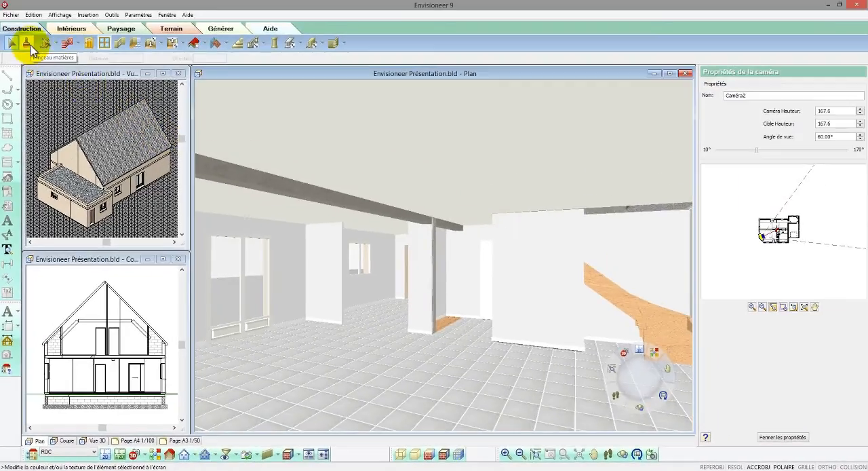
# Apply the Plâtre texturé material to the concrete beam and the post in the living room.
pyautogui.click(28, 44)
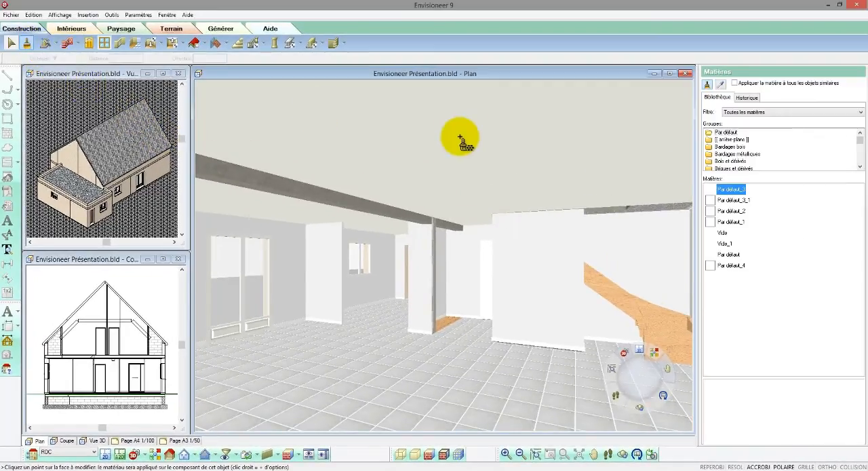
pyautogui.click(721, 84)
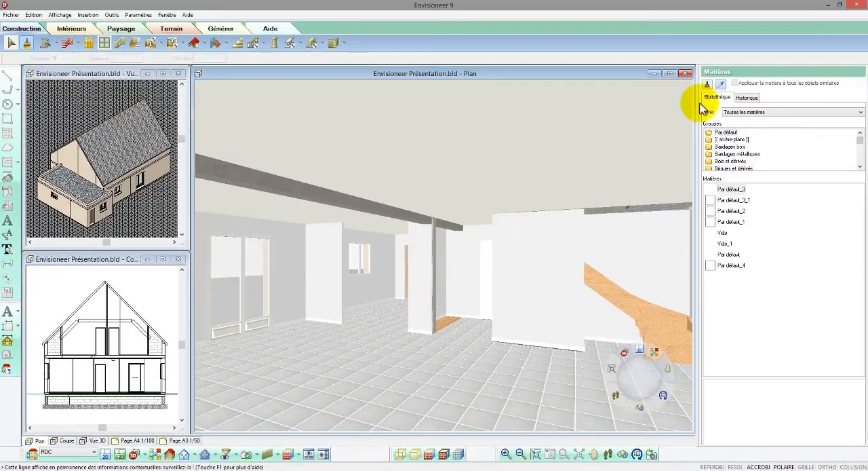
pyautogui.click(558, 220)
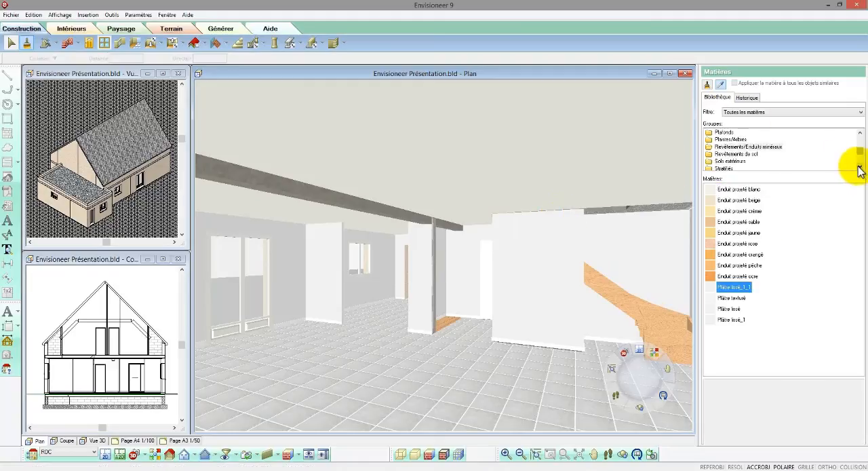
pyautogui.click(733, 298)
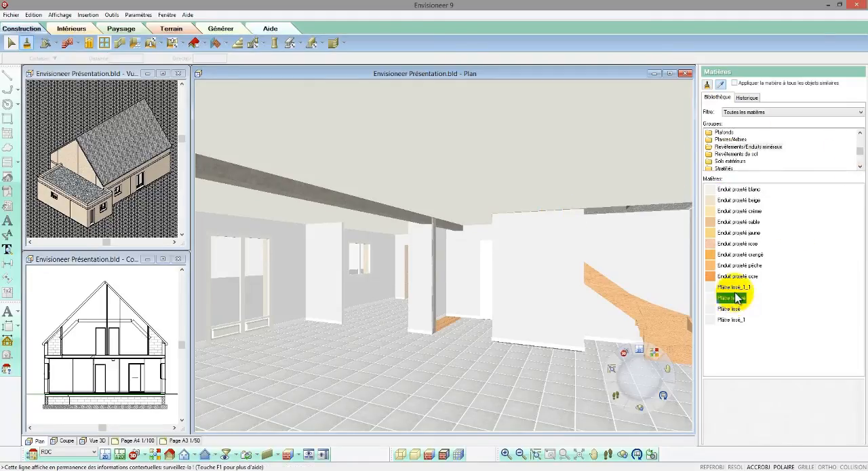
pyautogui.click(707, 85)
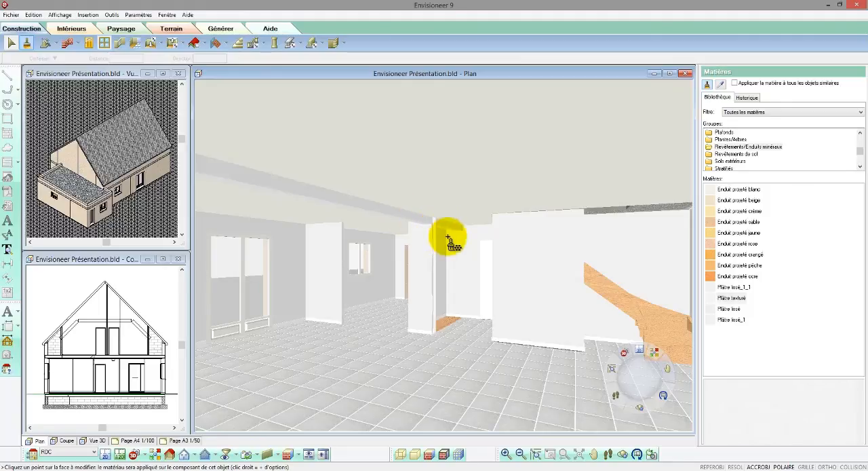
pyautogui.click(483, 246)
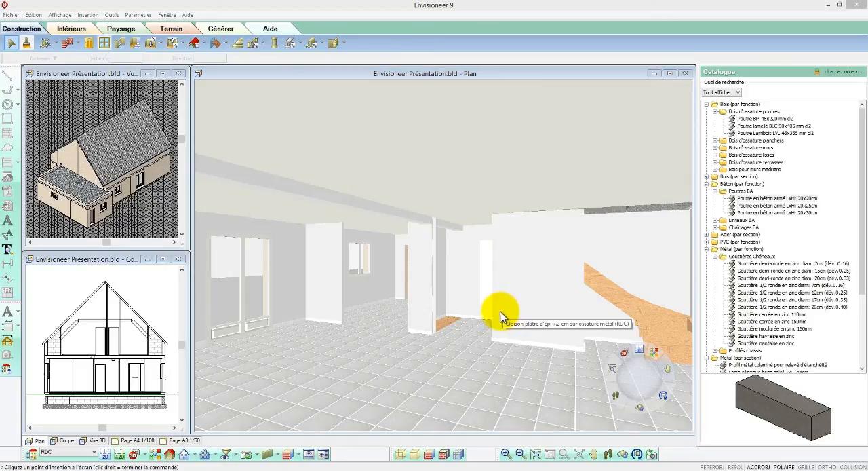
# Render the interior view with visible edges and walk the camera over to examine the staircase and its partition.
pyautogui.click(445, 454)
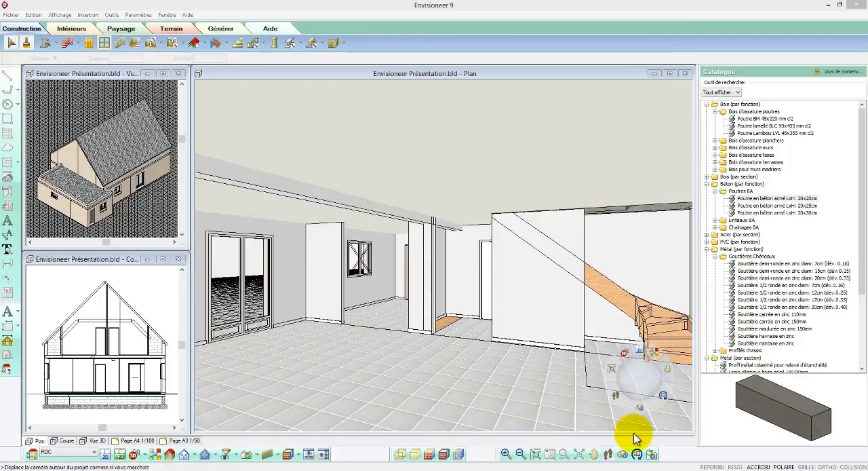
pyautogui.moveTo(645, 384); pyautogui.dragTo(628, 386)
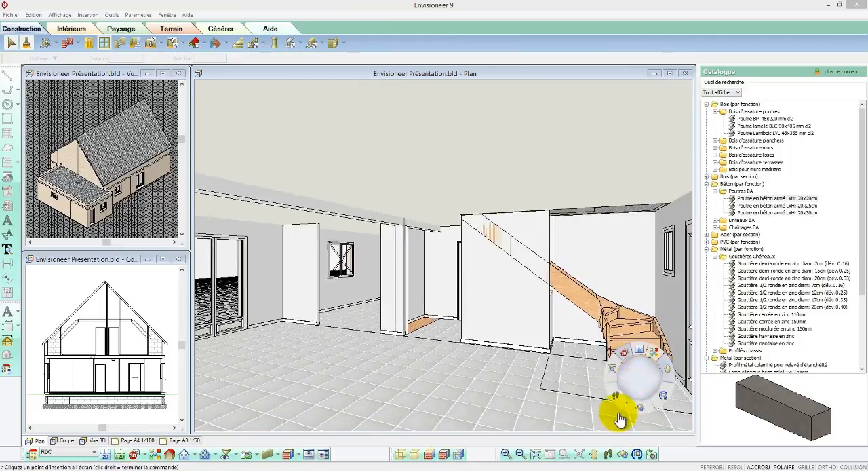
pyautogui.click(592, 454)
pyautogui.moveTo(514, 390); pyautogui.dragTo(548, 380)
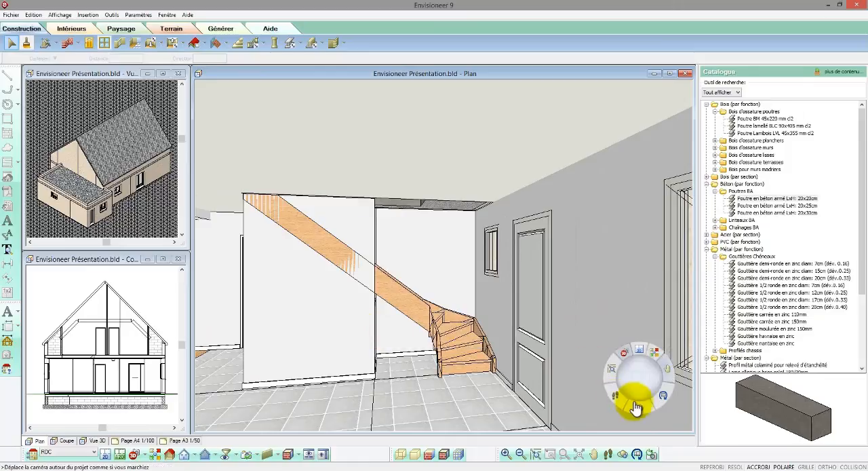
pyautogui.moveTo(637, 397); pyautogui.dragTo(498, 358)
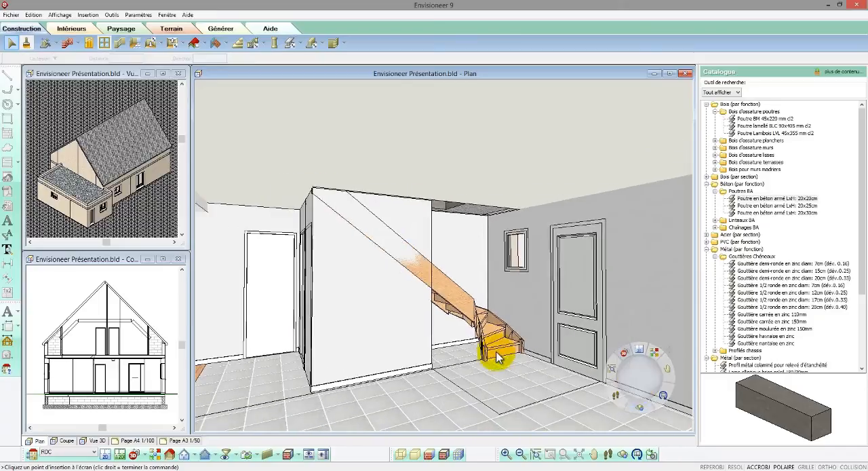
# Give the plaster partition under the stairs a sloped top, from 250 at the start point to 110 at the end point.
pyautogui.doubleClick(417, 322)
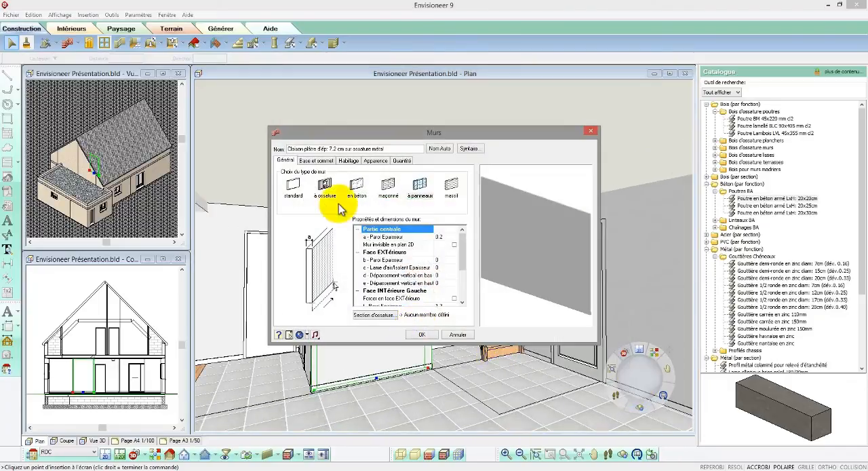
pyautogui.click(318, 161)
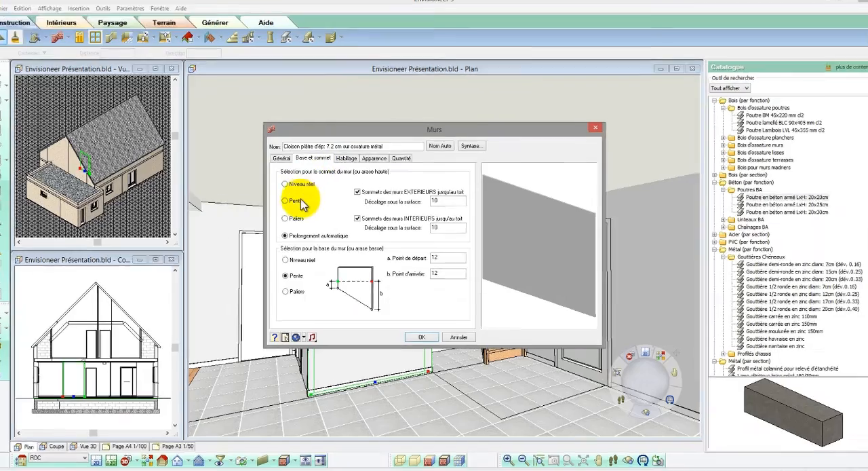
pyautogui.click(289, 202)
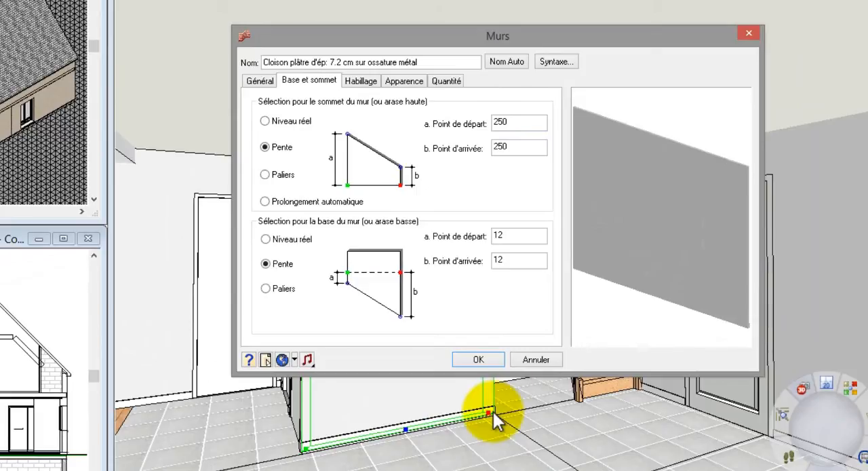
pyautogui.doubleClick(524, 148)
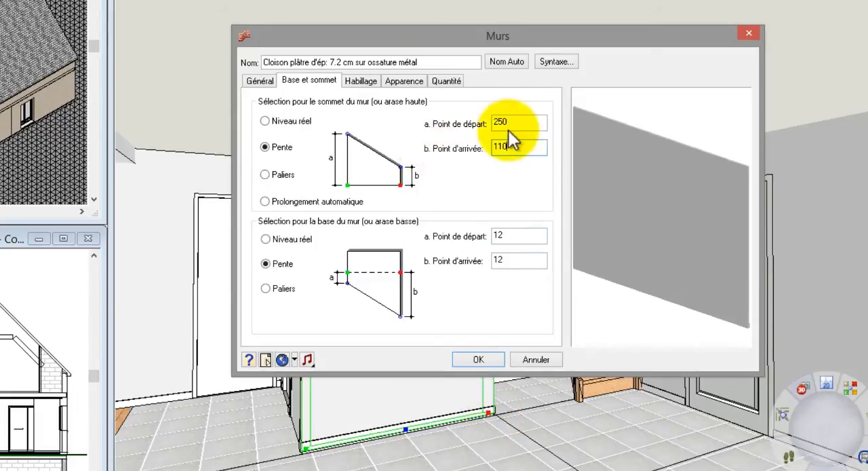
pyautogui.click(479, 359)
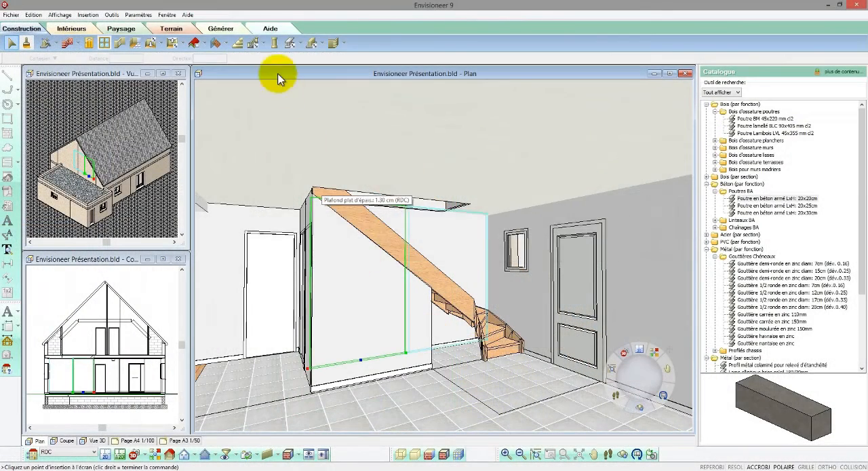
# Add automatic wooden railings to both sides of the staircase, using the first Balustrade à barreaux 1 de htr: 100.00 cm.
pyautogui.click(255, 44)
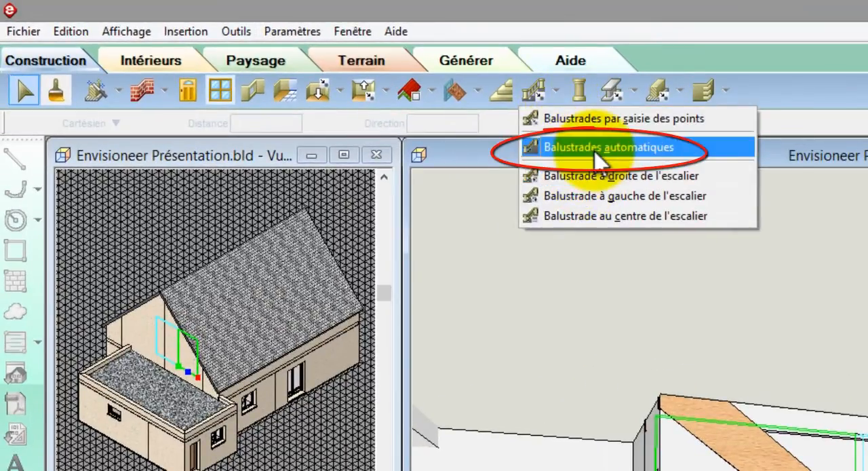
pyautogui.click(597, 162)
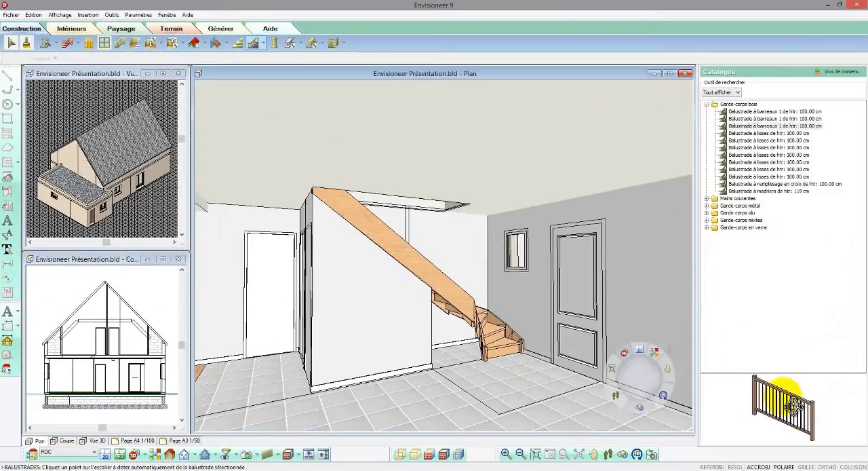
pyautogui.click(765, 113)
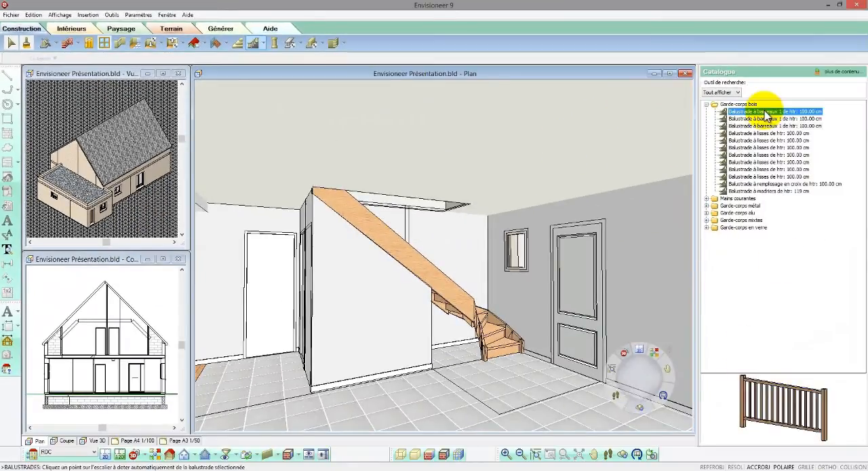
pyautogui.click(499, 321)
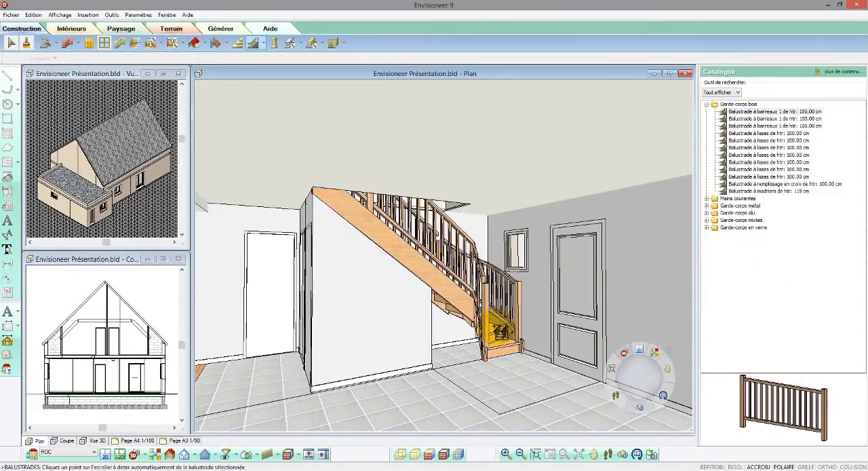
pyautogui.click(508, 335)
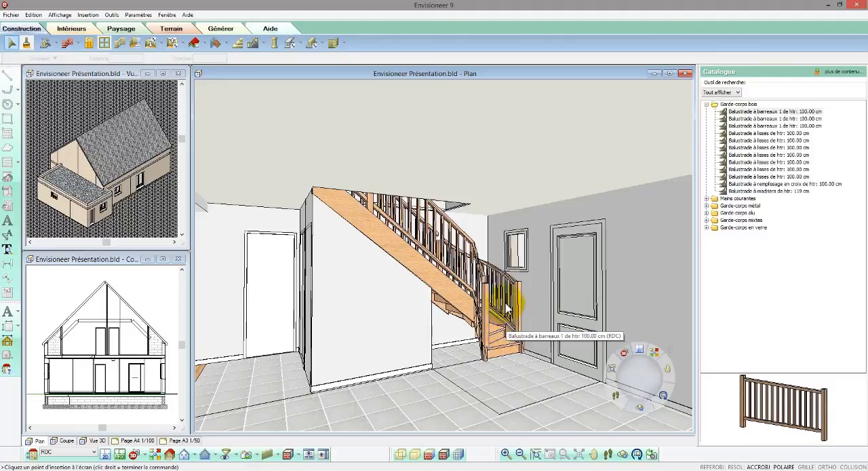
# Replace the two wall-side stair railings with the first Balustrade main courante de htr: 100.00 cm.
pyautogui.click(506, 307)
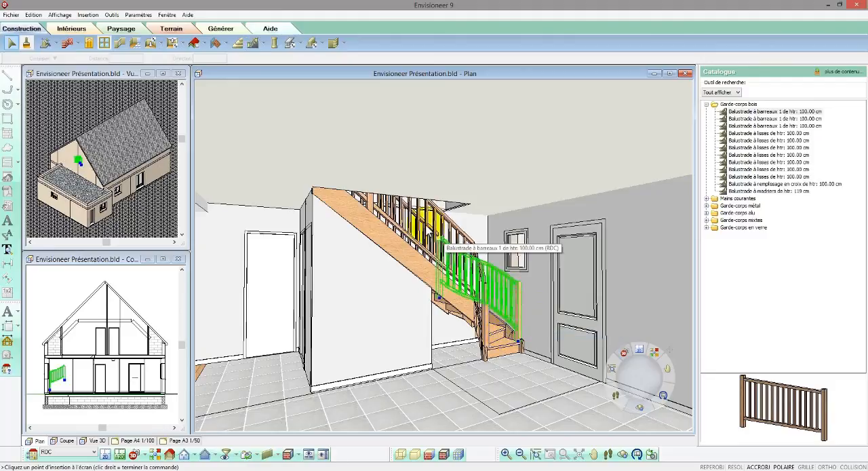
pyautogui.click(416, 214)
pyautogui.rightClick(416, 217)
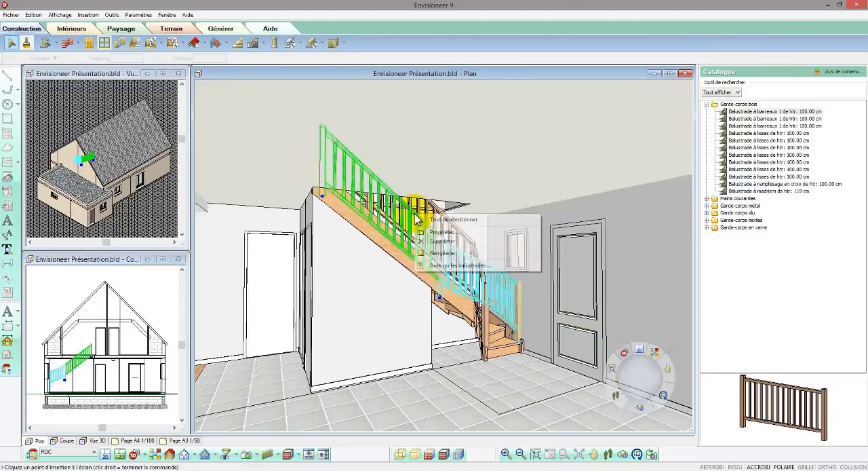
pyautogui.click(445, 255)
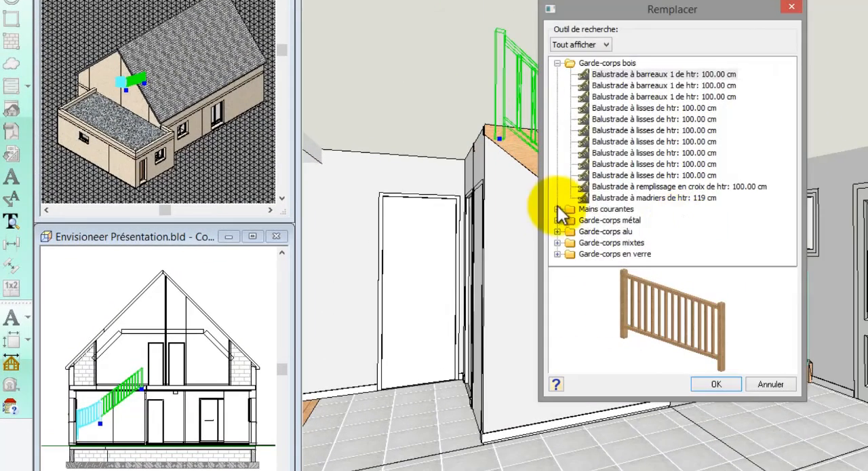
pyautogui.click(557, 209)
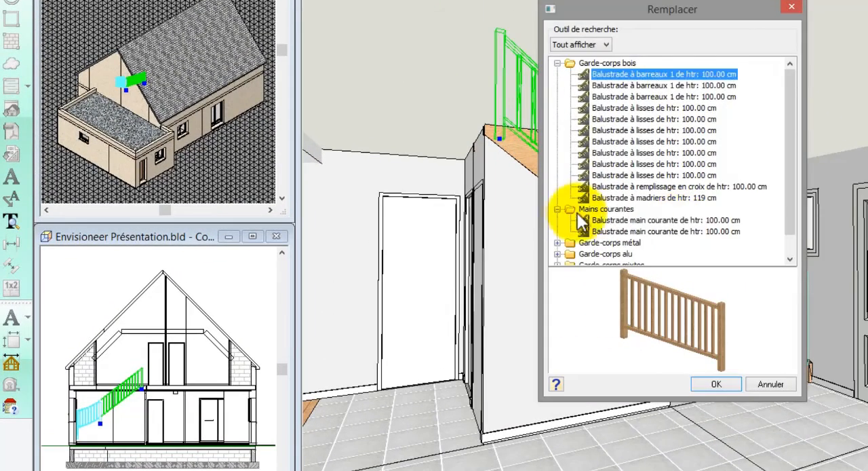
pyautogui.click(588, 220)
pyautogui.click(717, 384)
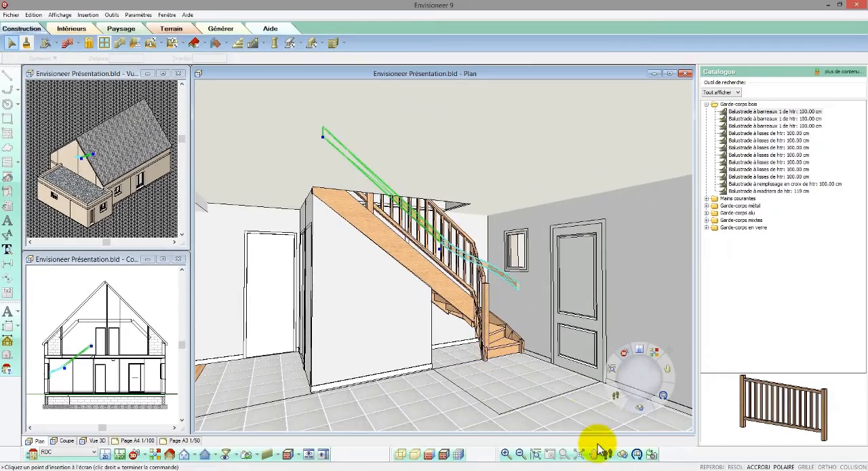
# Insert a Balustrade à barreaux 1 de htr: 100.00 cm point by point along the open edge of the upper-floor stairwell.
pyautogui.click(596, 454)
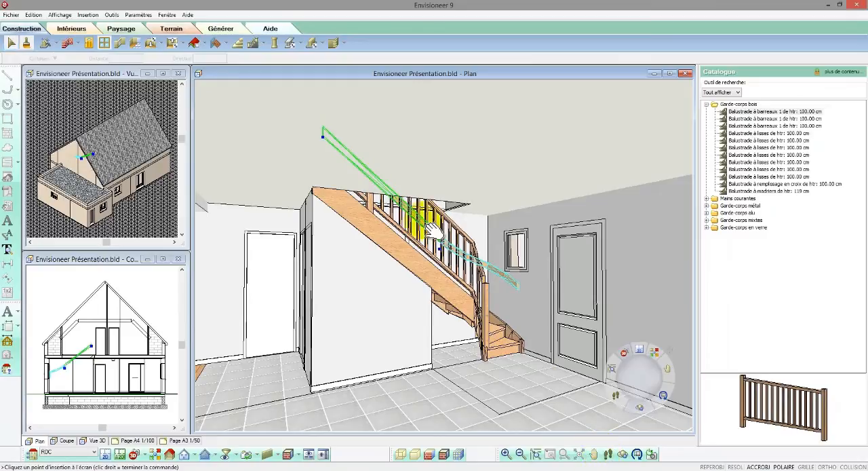
pyautogui.moveTo(434, 231); pyautogui.dragTo(421, 248)
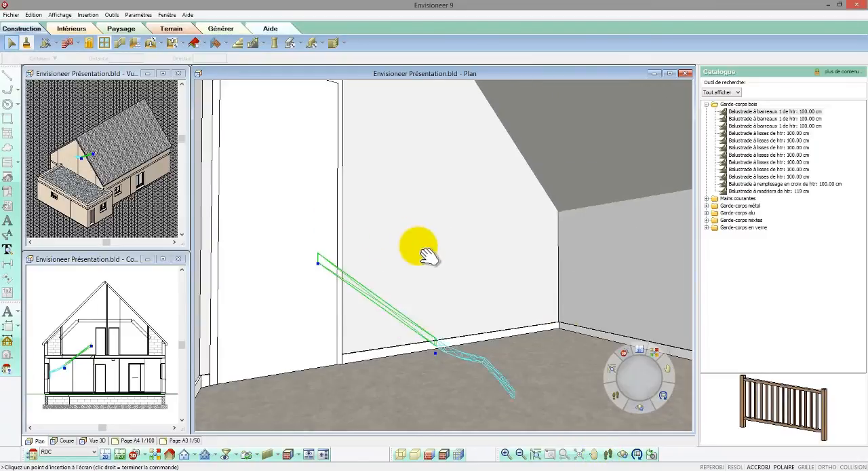
pyautogui.click(607, 454)
pyautogui.moveTo(549, 382); pyautogui.dragTo(606, 382)
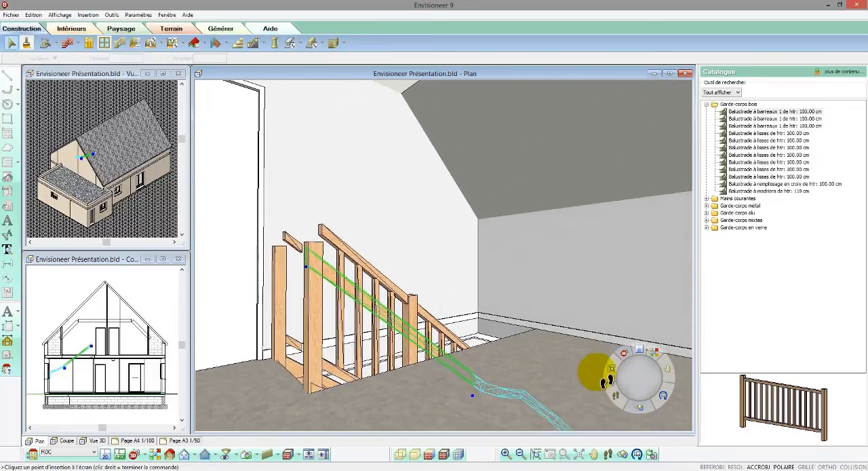
pyautogui.click(778, 112)
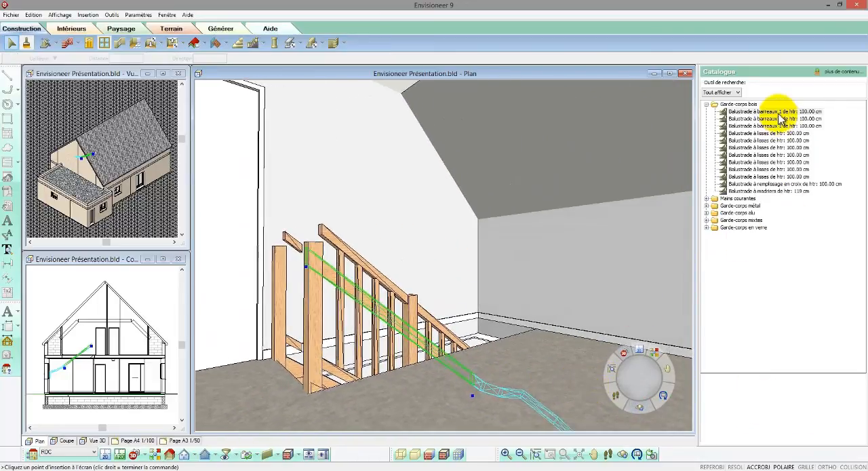
pyautogui.rightClick(445, 298)
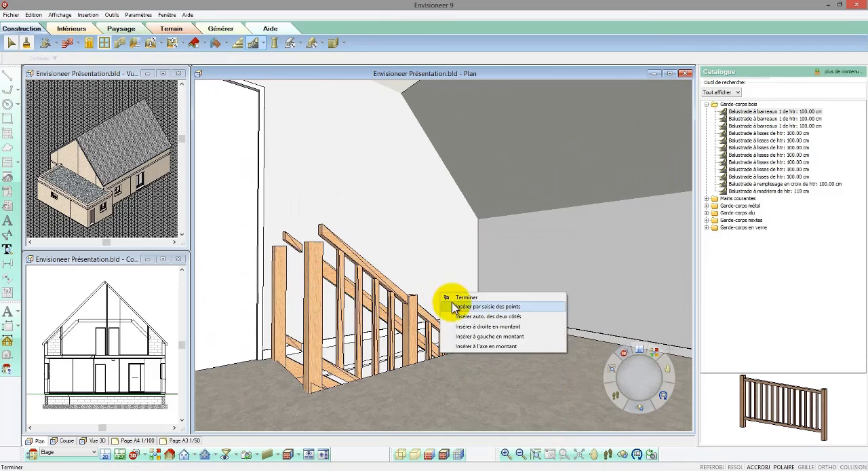
pyautogui.click(451, 306)
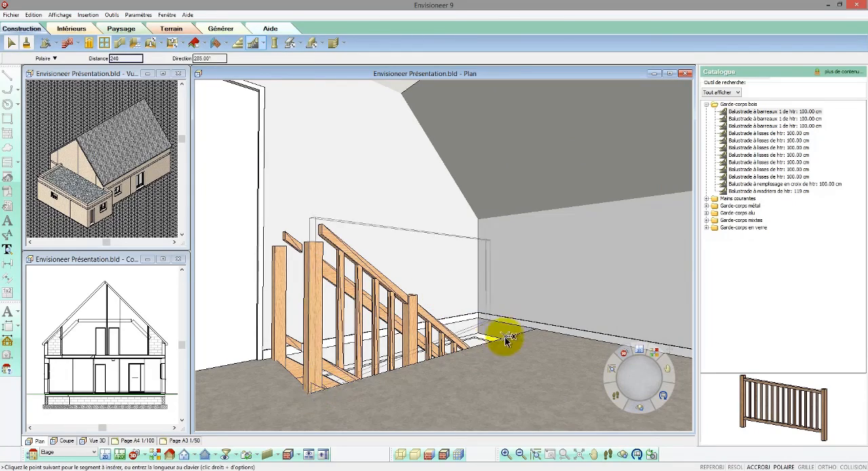
pyautogui.click(545, 325)
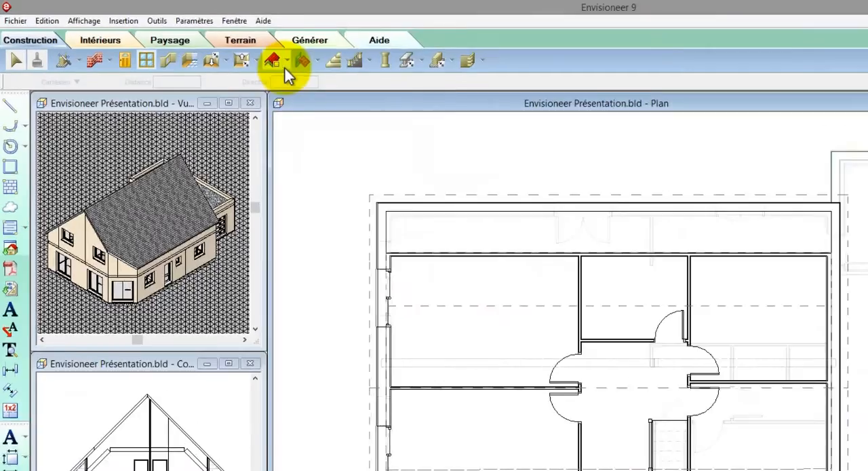
# Place roof windows above the two end bedrooms and the landing beside the stairwell on the upper-floor plan.
pyautogui.click(198, 43)
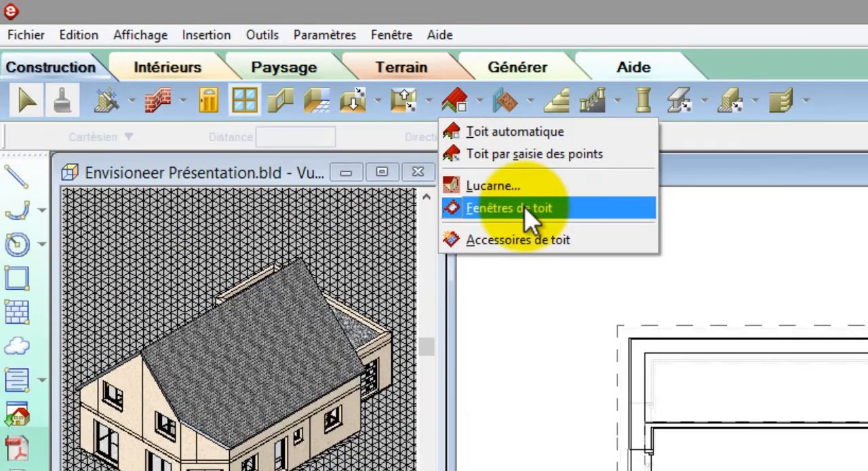
pyautogui.click(374, 148)
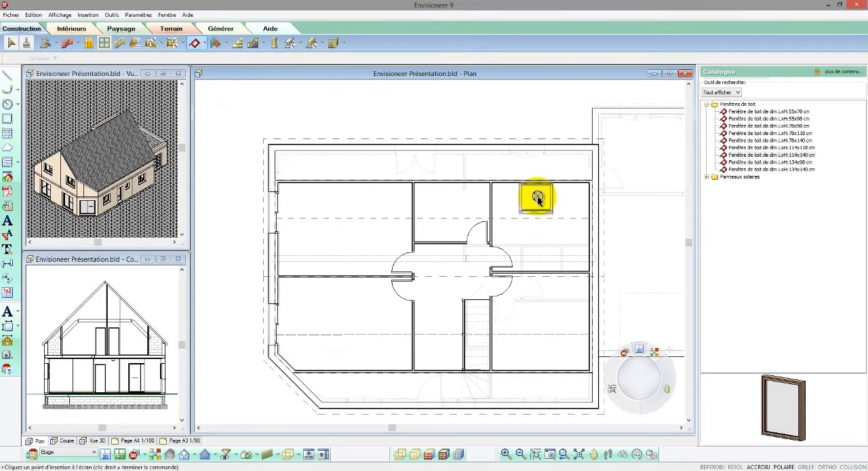
pyautogui.click(537, 199)
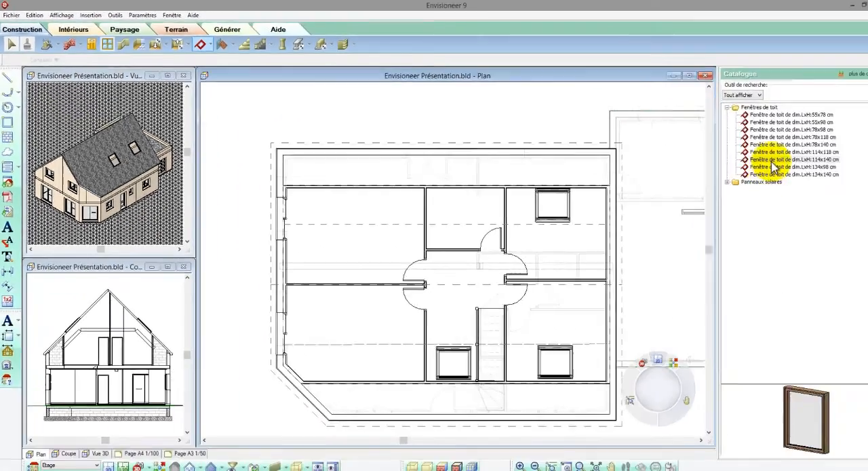
# Place a 78x118 cm roof window above the small middle room on the upper floor.
pyautogui.click(758, 133)
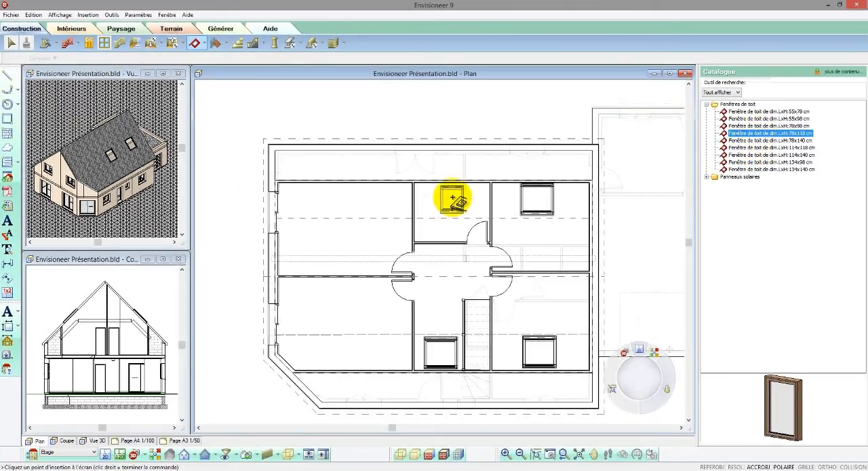
pyautogui.click(453, 197)
pyautogui.rightClick(453, 197)
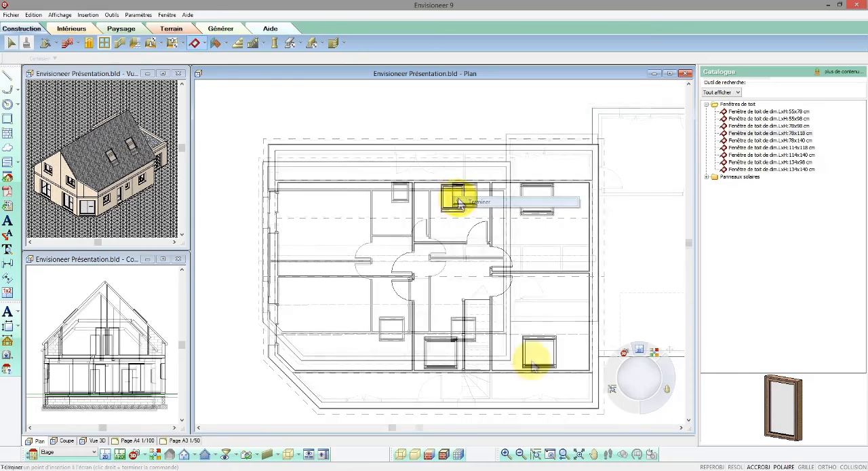
pyautogui.click(461, 202)
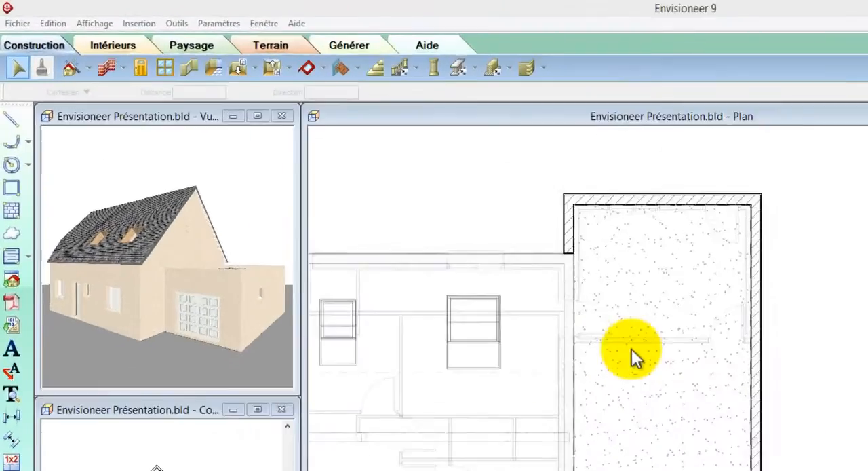
# Insert a Faîtière métal (2x160mm) member point by point along the centrelines of the annex parapet walls.
pyautogui.click(477, 75)
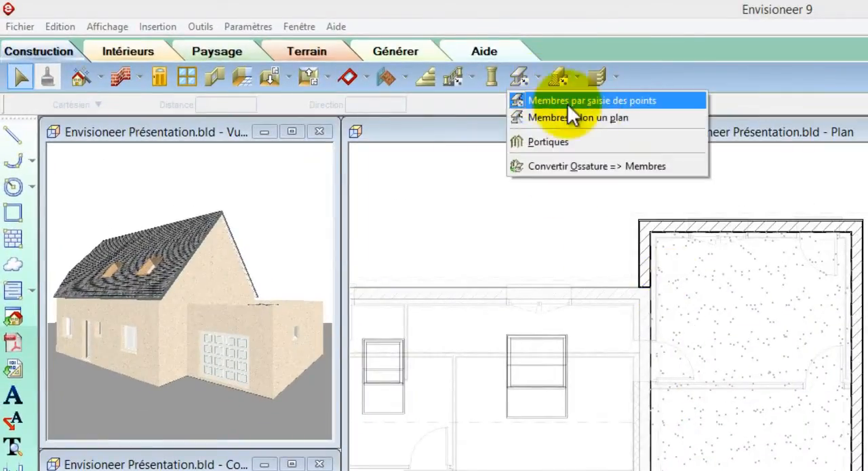
pyautogui.click(592, 102)
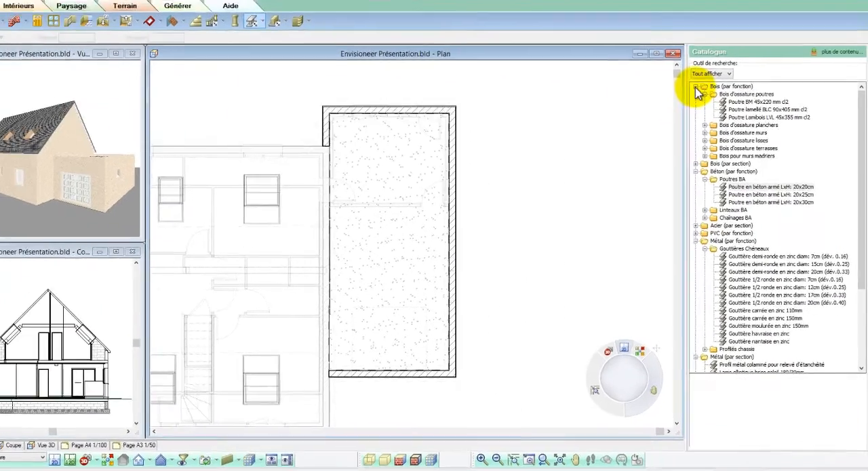
pyautogui.click(707, 104)
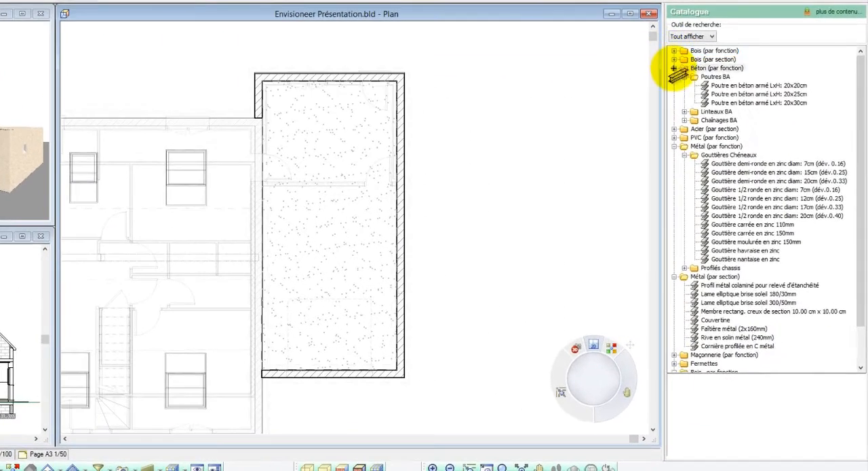
pyautogui.click(674, 69)
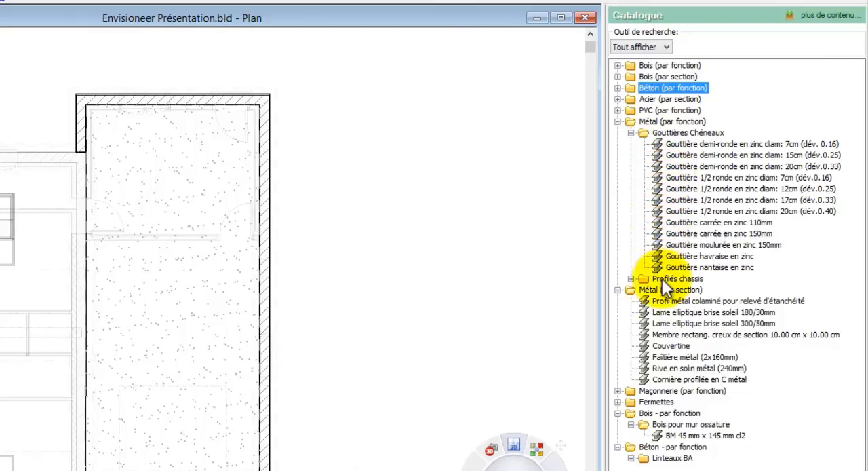
pyautogui.click(695, 357)
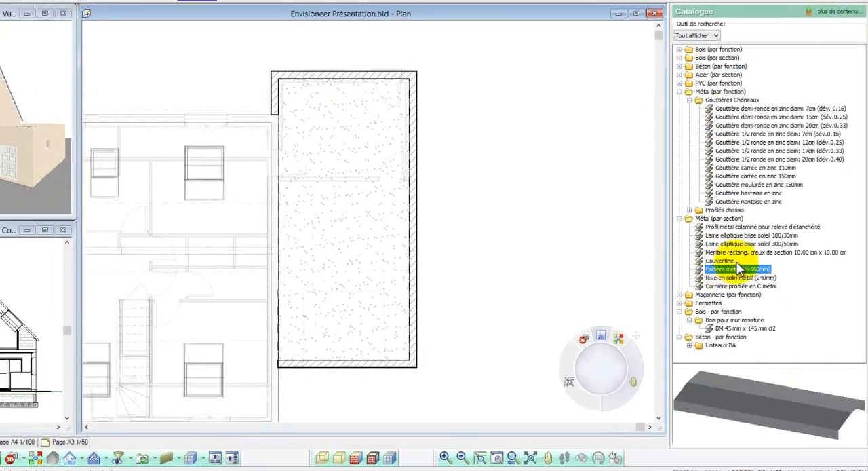
pyautogui.moveTo(794, 401)
pyautogui.mouseDown()
pyautogui.moveTo(783, 413)
pyautogui.moveTo(791, 397)
pyautogui.moveTo(792, 405)
pyautogui.mouseUp()
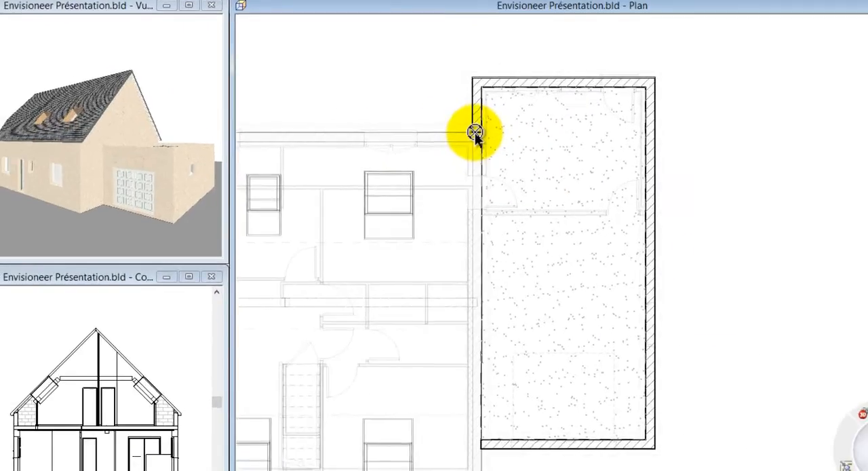
pyautogui.click(475, 134)
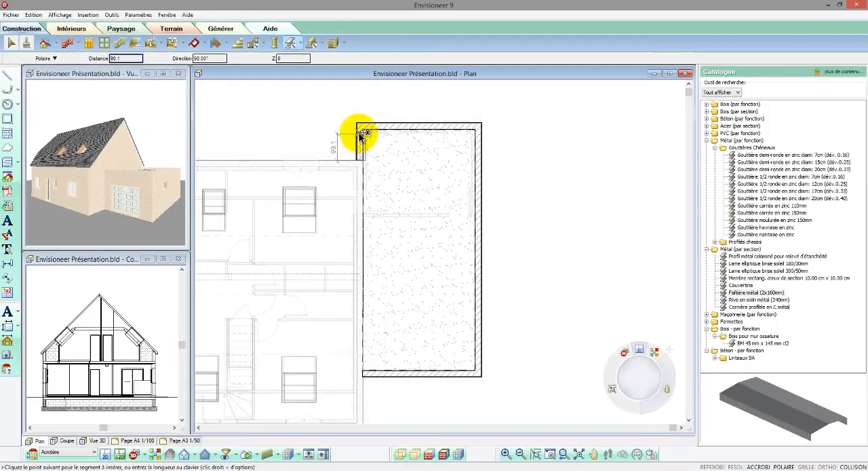
pyautogui.click(361, 127)
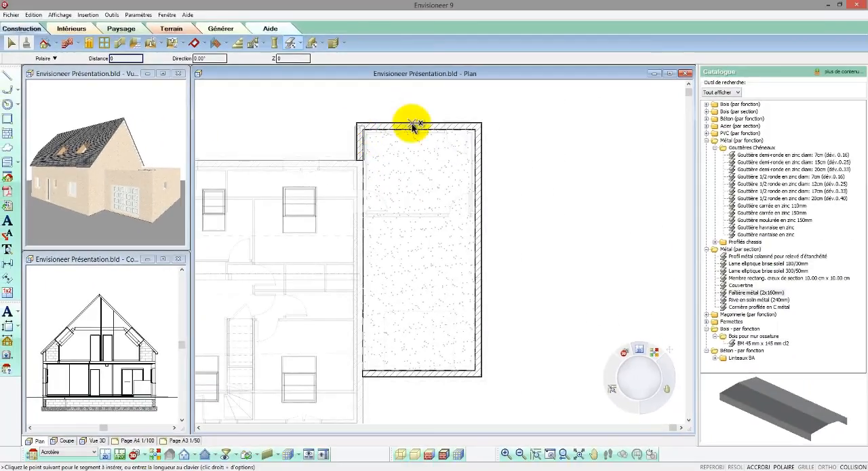
pyautogui.click(478, 127)
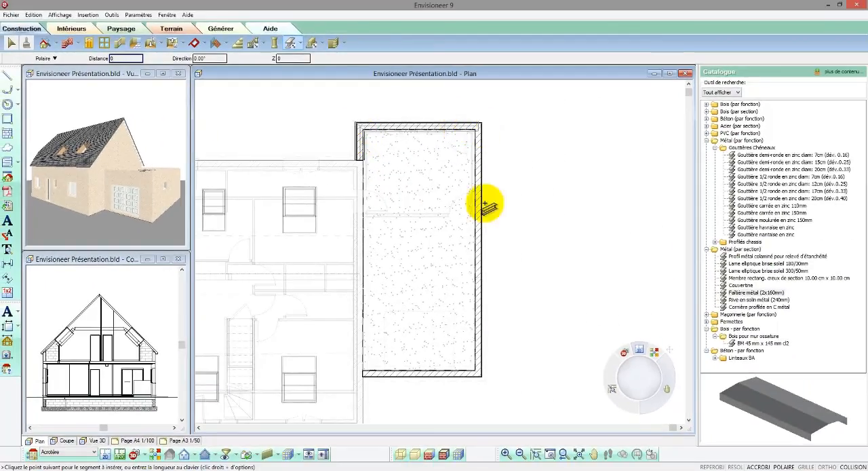
pyautogui.click(479, 375)
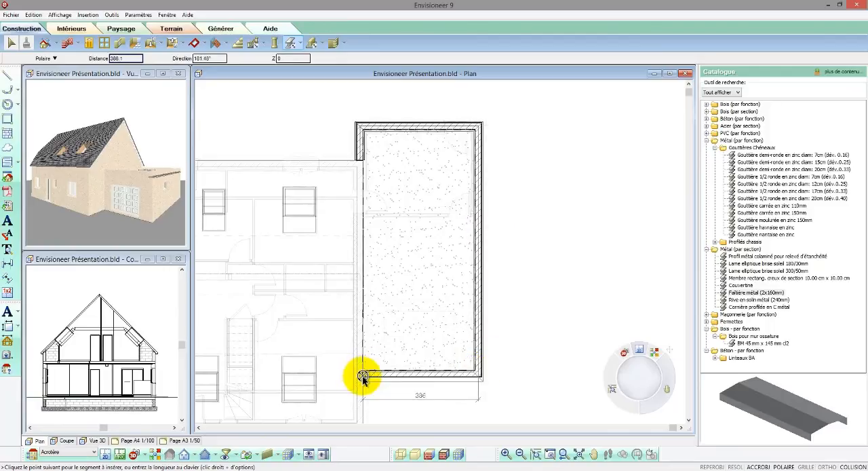
pyautogui.rightClick(363, 376)
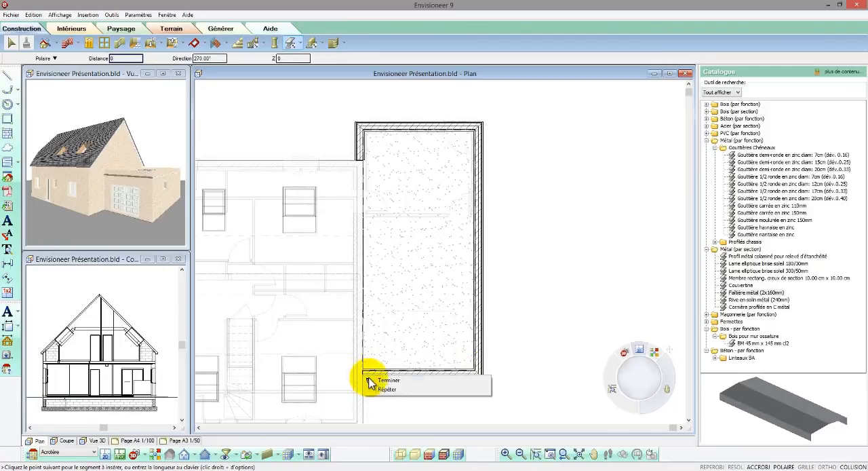
pyautogui.click(373, 383)
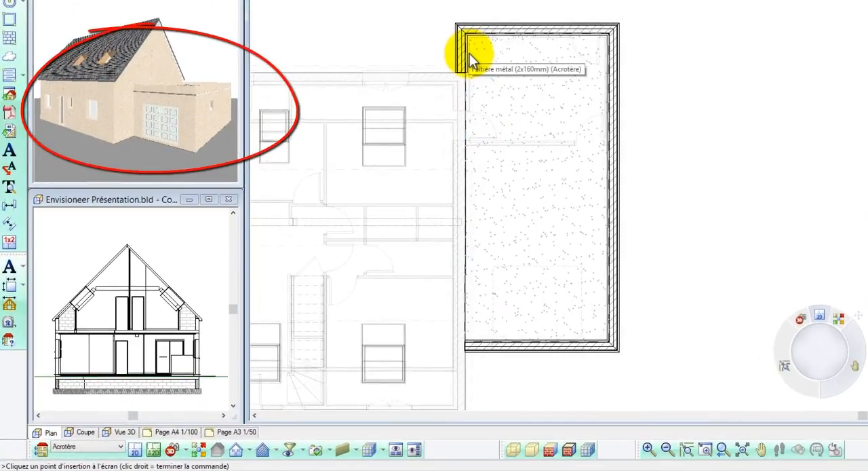
# Select all similar metal capping members on the annex parapet and raise them to a vertical level of 45.
pyautogui.rightClick(470, 54)
pyautogui.click(490, 73)
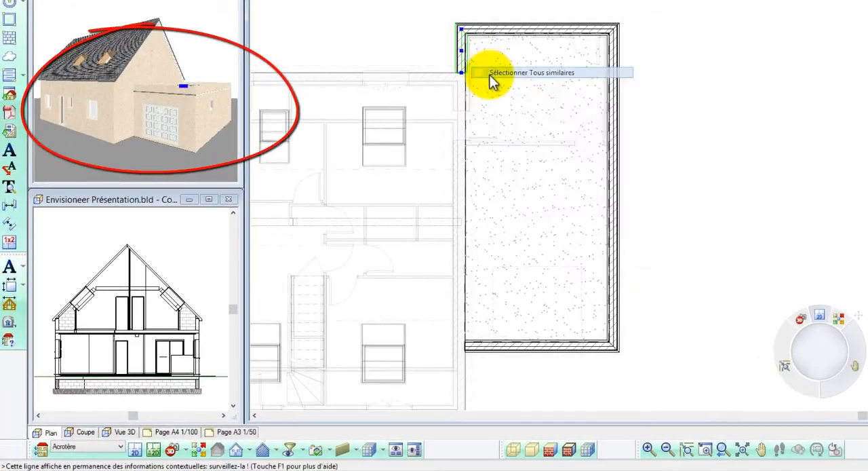
pyautogui.rightClick(489, 77)
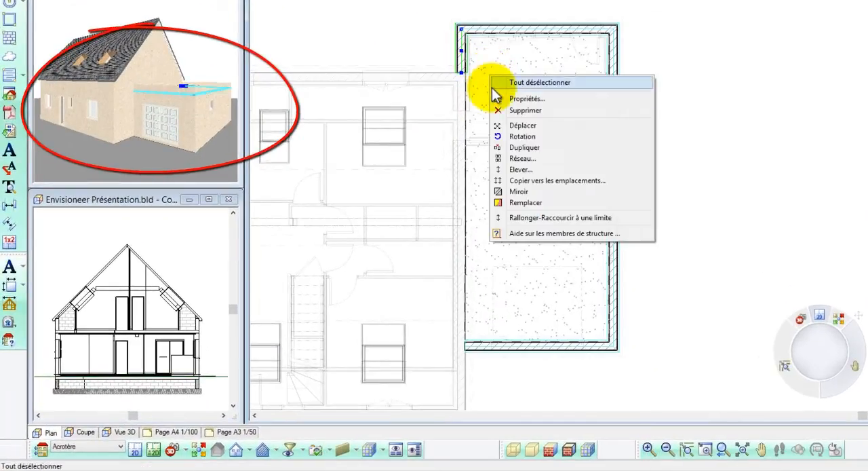
pyautogui.click(513, 170)
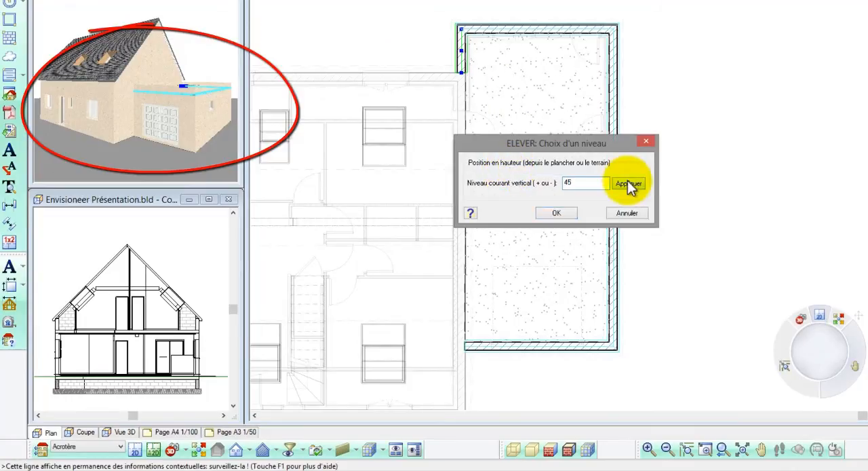
pyautogui.click(629, 183)
pyautogui.click(569, 211)
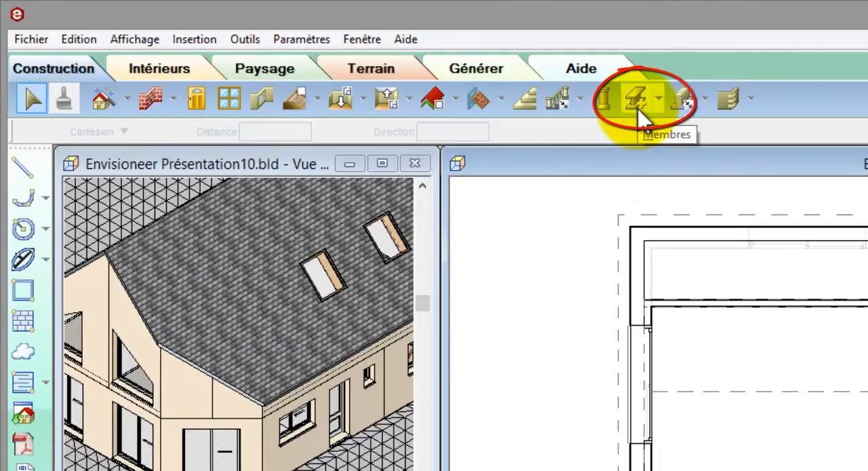
# Configure advanced member insertion to follow a chosen plane, picking the 45° slate roof slope, with a plane offset of -1.
pyautogui.click(658, 107)
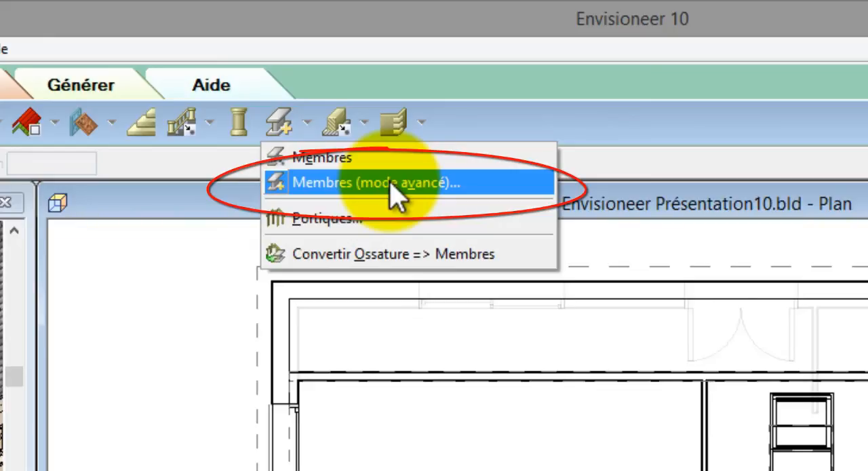
pyautogui.click(390, 183)
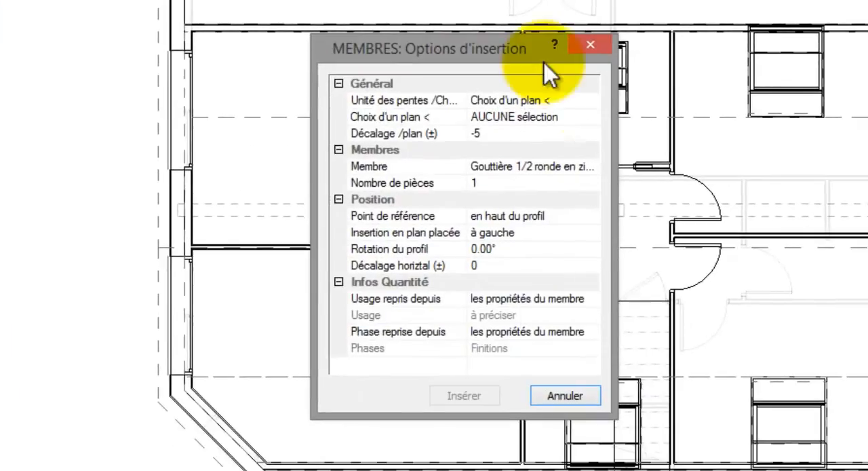
pyautogui.click(594, 101)
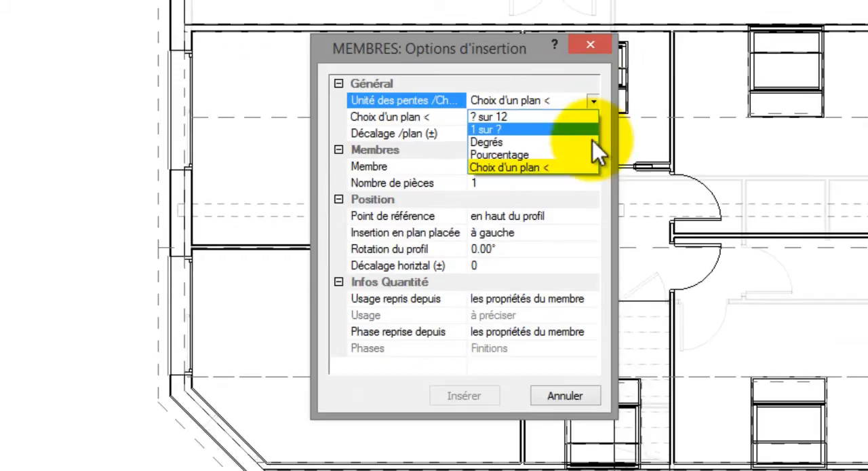
pyautogui.click(591, 167)
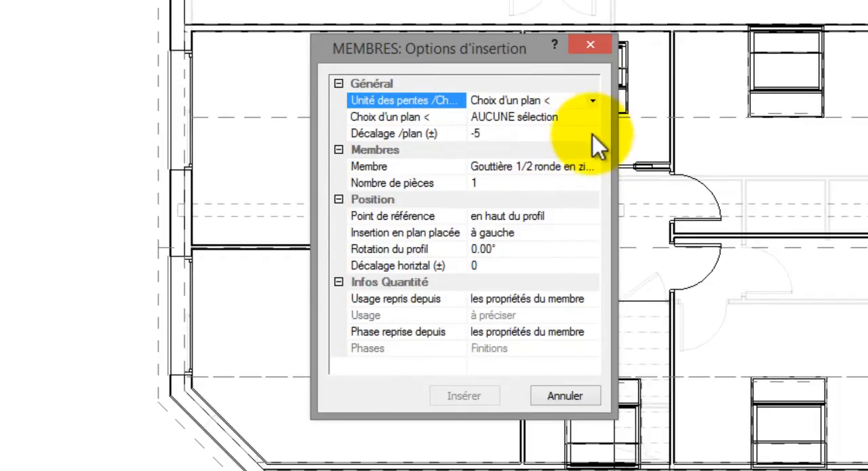
pyautogui.click(593, 121)
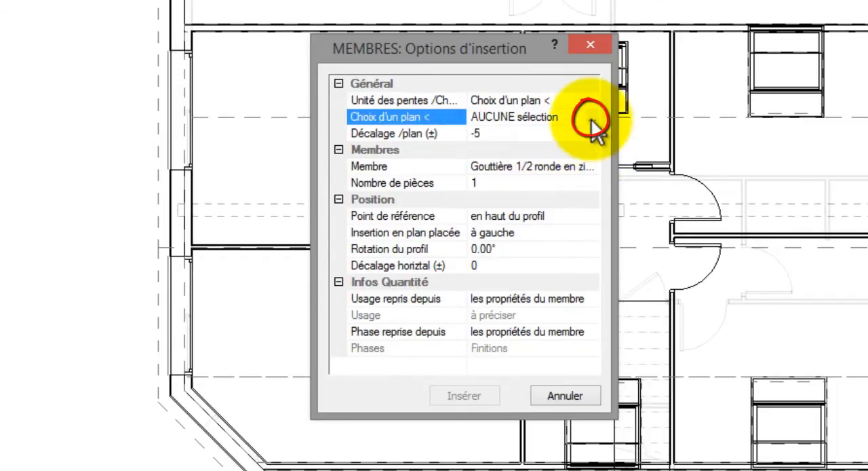
pyautogui.click(591, 122)
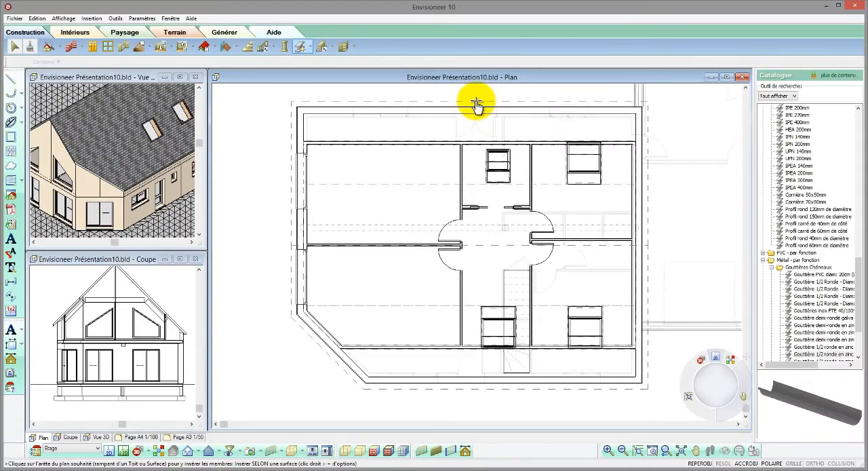
pyautogui.click(477, 99)
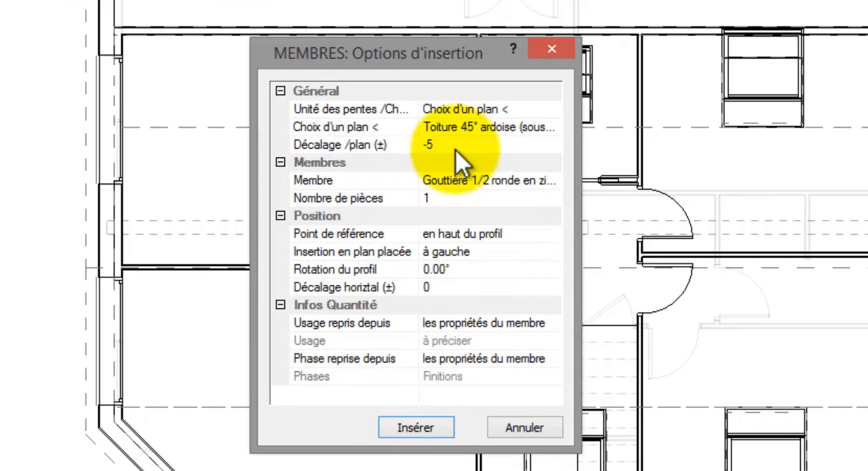
pyautogui.click(455, 150)
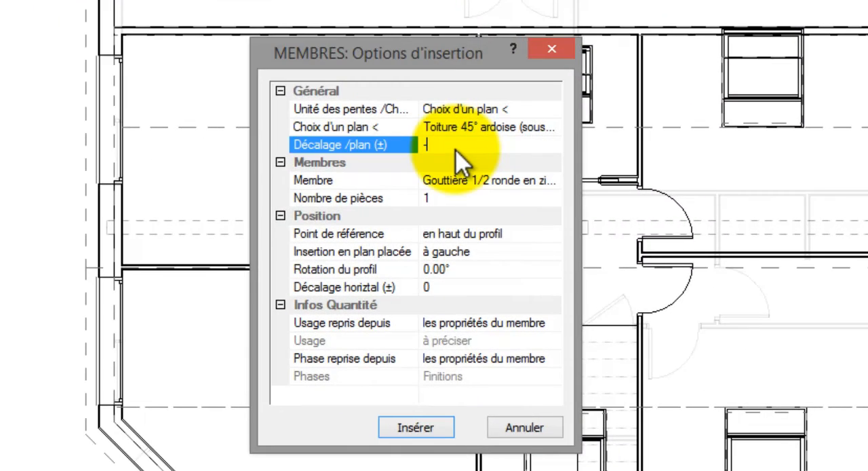
pyautogui.write('-1')
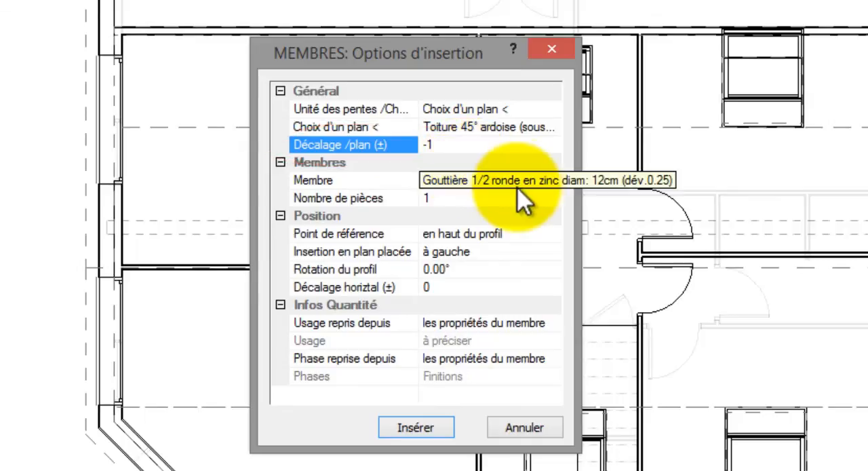
# Choose Gouttière 1/2 ronde en zinc diam: 12cm (dév.0.25) as the member to insert.
pyautogui.click(563, 182)
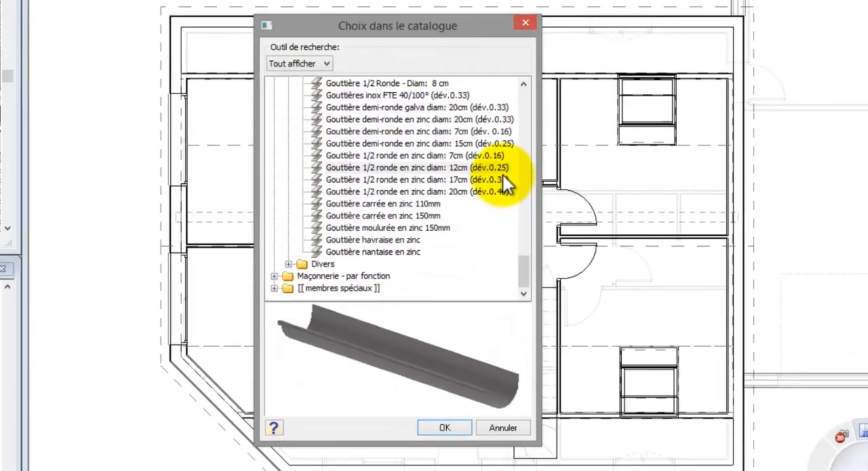
pyautogui.click(520, 151)
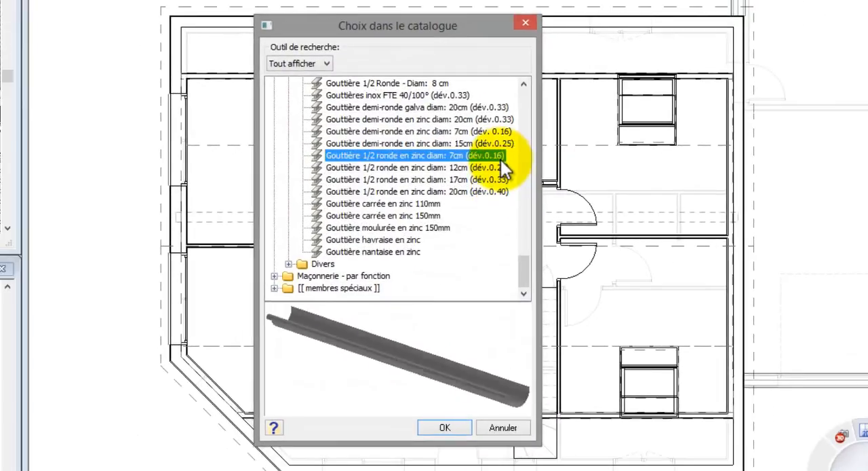
pyautogui.click(499, 168)
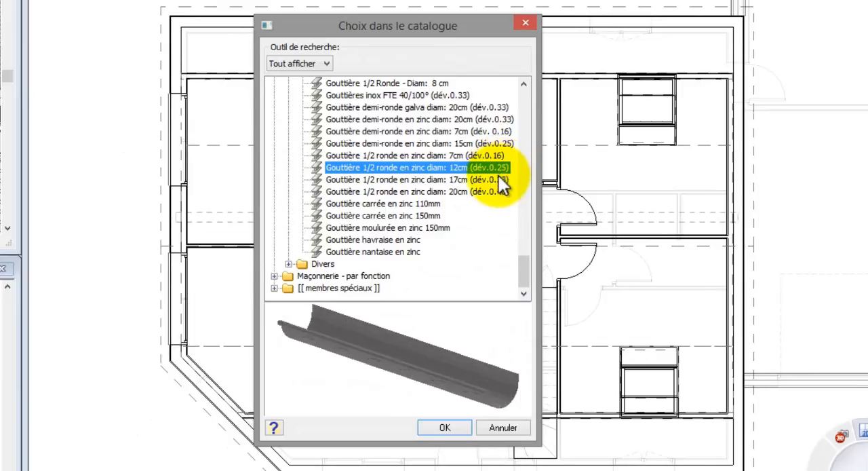
pyautogui.click(499, 177)
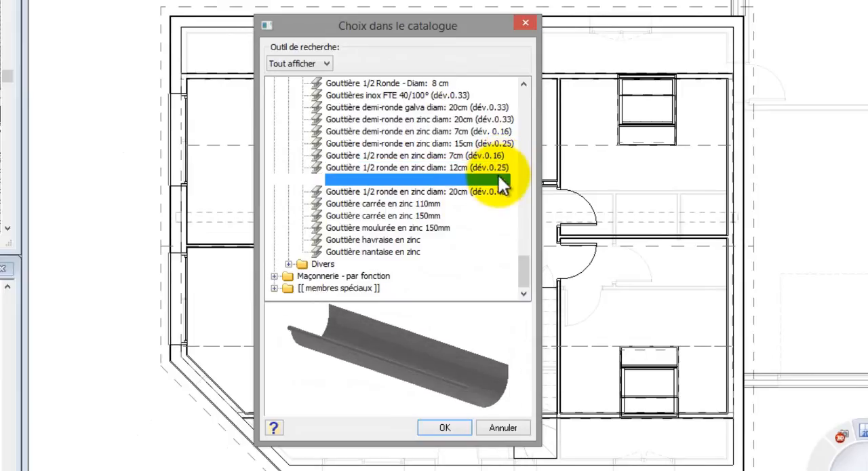
pyautogui.click(442, 429)
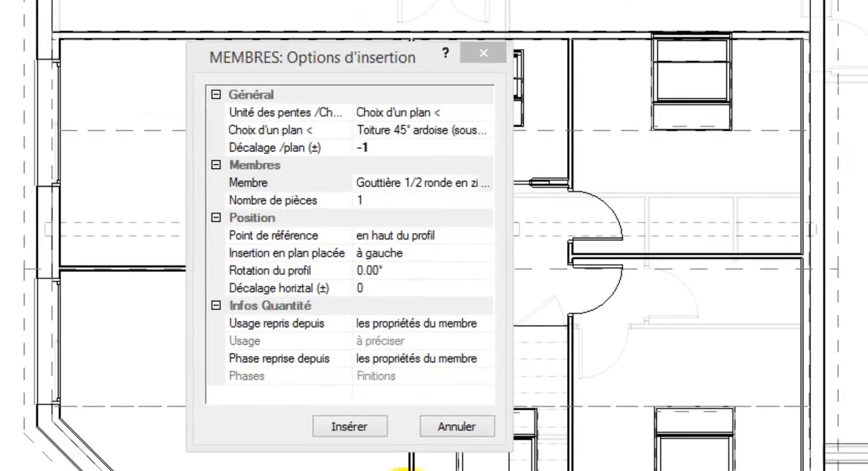
# Insert the gutter with plan placement à gauche along the full eave at the upper edge of the plan.
pyautogui.click(487, 254)
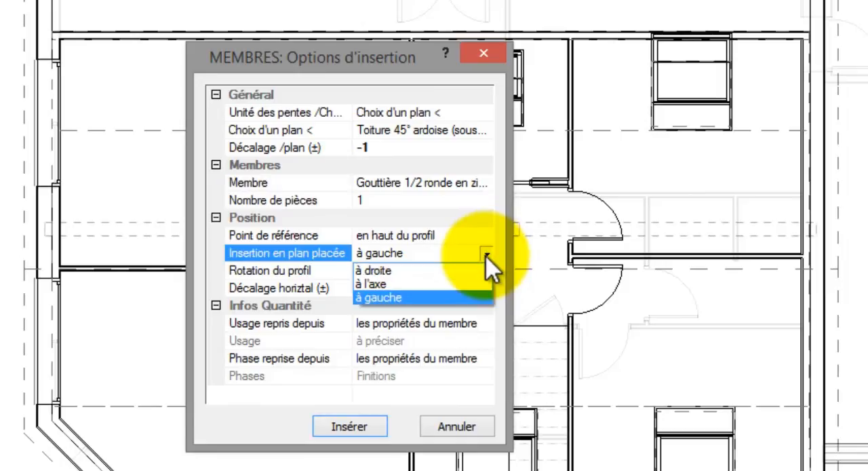
pyautogui.click(477, 297)
pyautogui.click(356, 433)
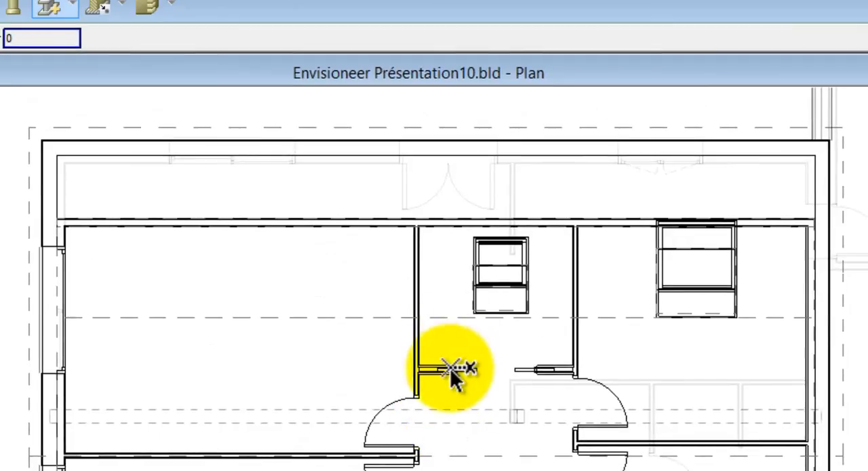
pyautogui.click(450, 368)
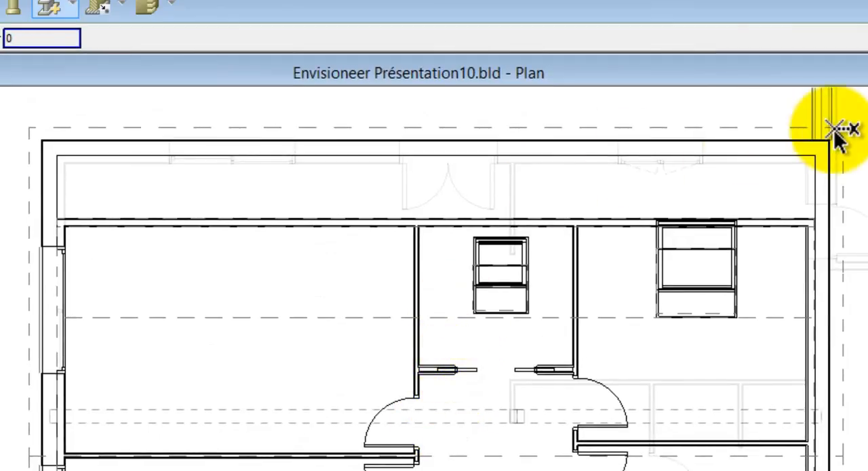
pyautogui.click(27, 127)
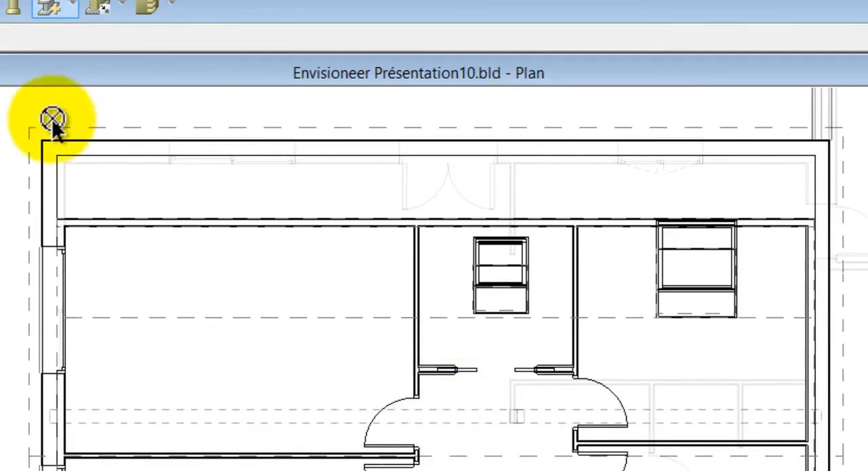
pyautogui.click(844, 129)
pyautogui.rightClick(844, 130)
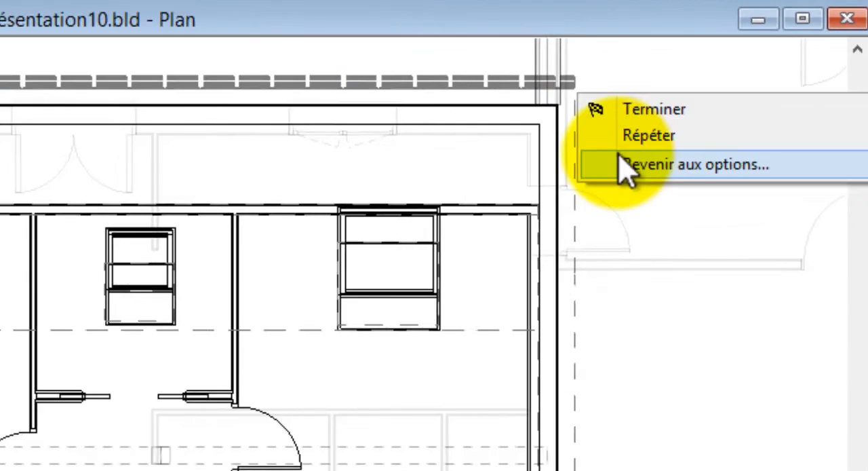
# Insert the same zinc gutter along the long eave at the lower edge of the plan and along the adjoining diagonal eave.
pyautogui.click(448, 293)
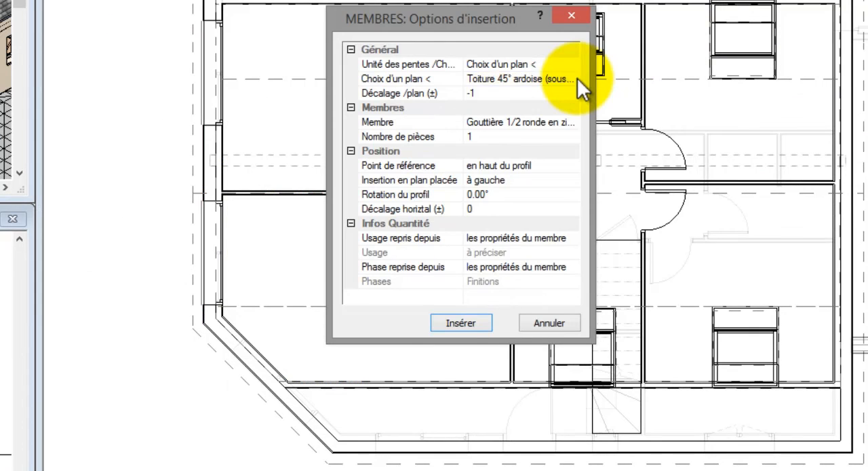
pyautogui.press('Return')
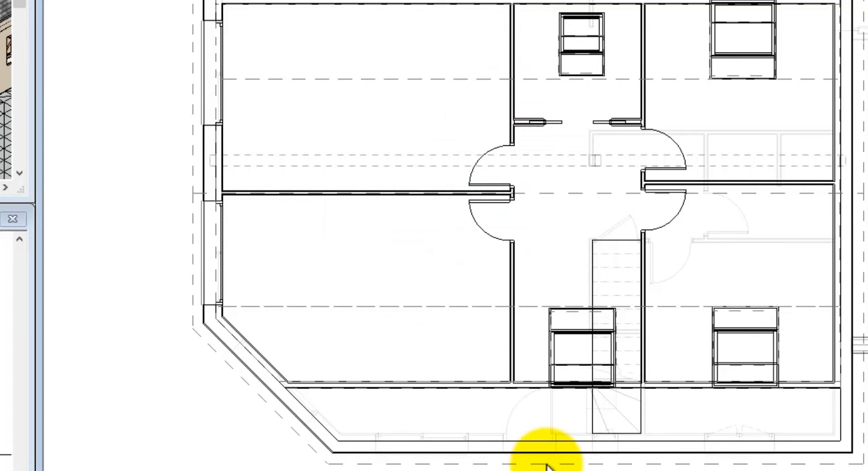
pyautogui.click(470, 323)
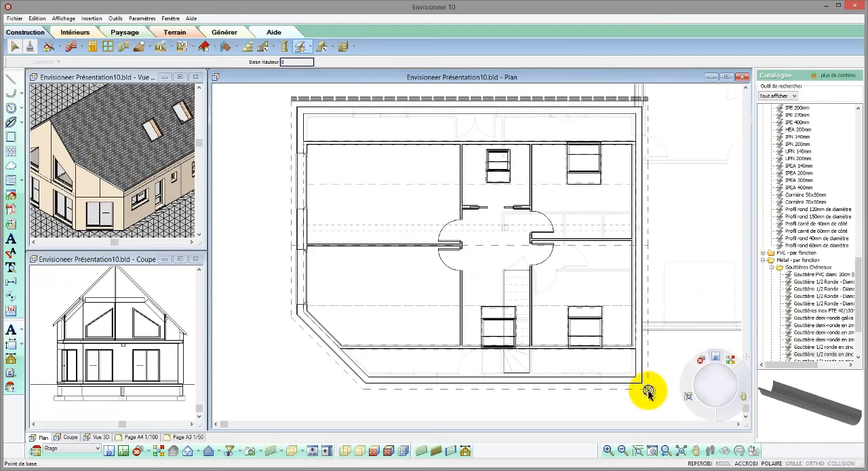
pyautogui.click(795, 442)
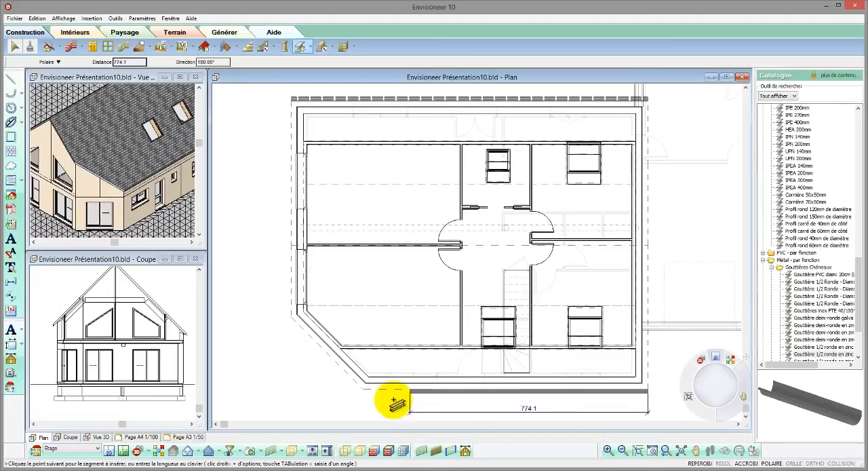
pyautogui.click(364, 393)
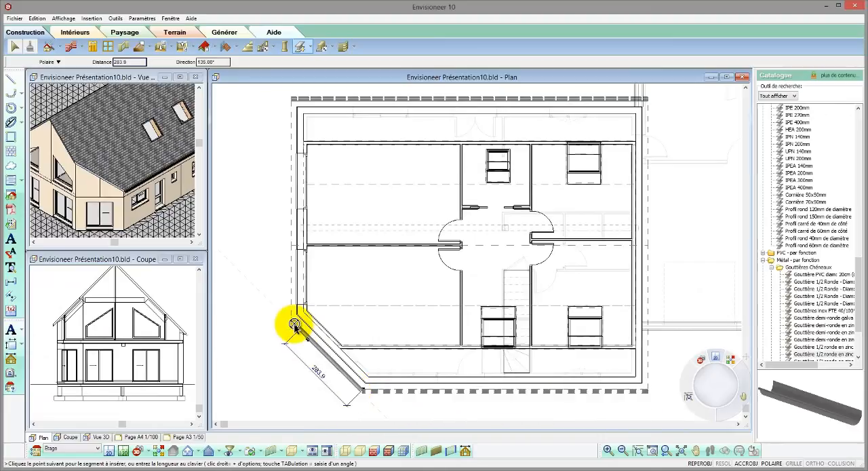
pyautogui.rightClick(291, 324)
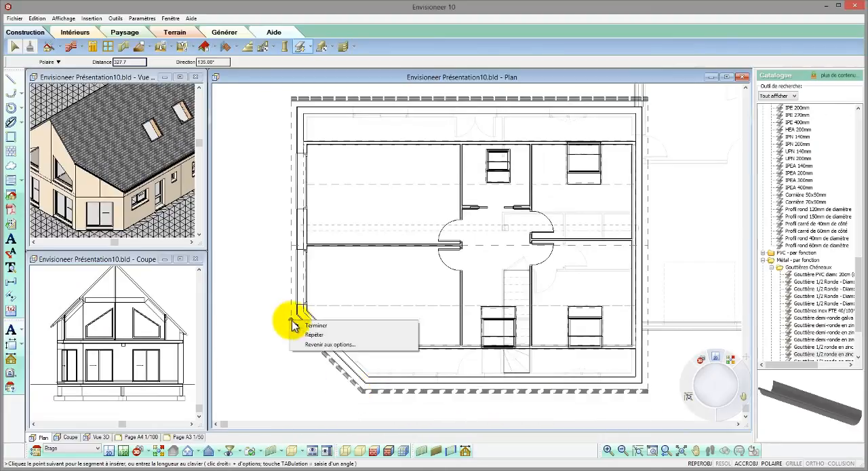
pyautogui.click(318, 327)
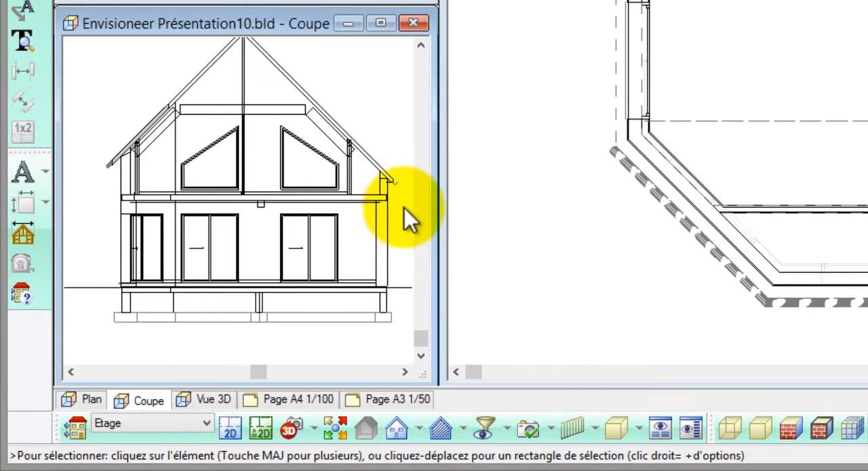
pyautogui.scroll(4, 242, 301)
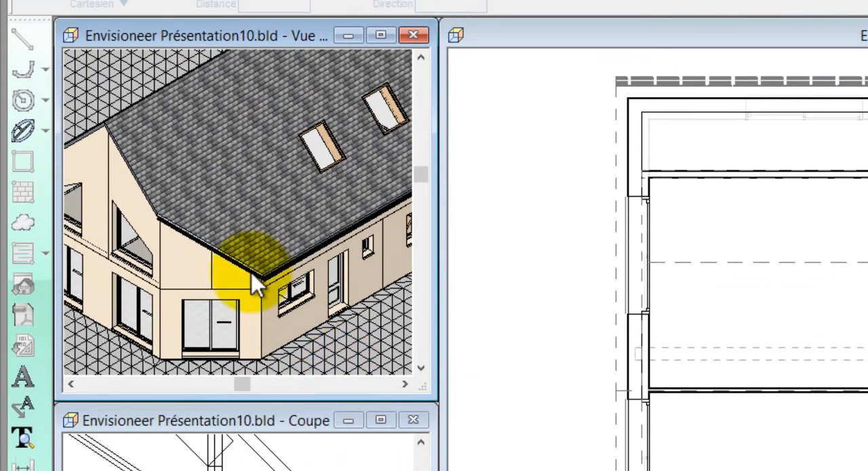
pyautogui.scroll(3, 252, 228)
pyautogui.scroll(4, 251, 279)
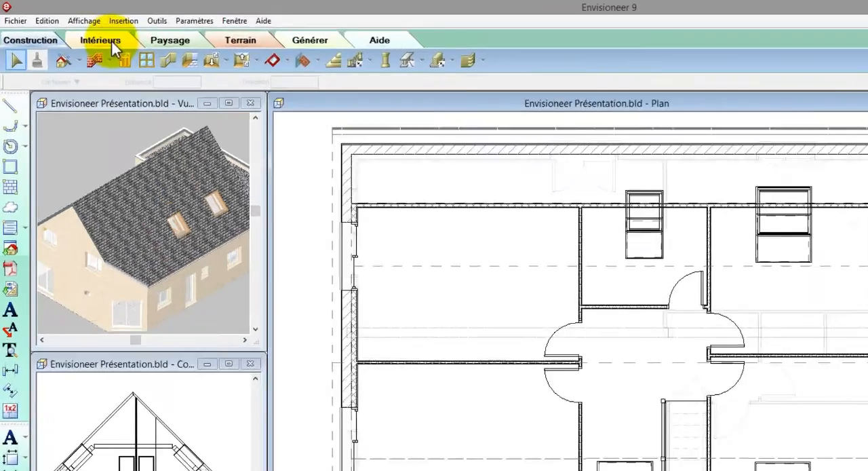
# Choose the Cheminée carrée Ht: 90 cm (type à couronnt) roof outlet and place it where the gable wall meets the central partition.
pyautogui.click(112, 42)
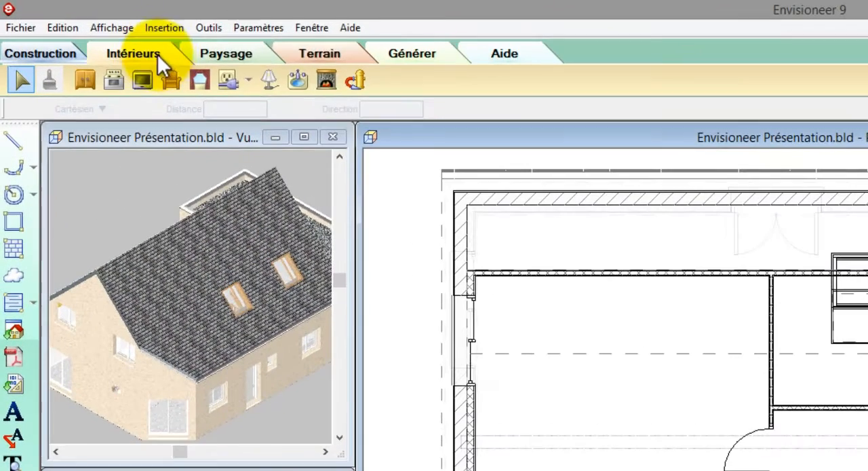
pyautogui.click(328, 81)
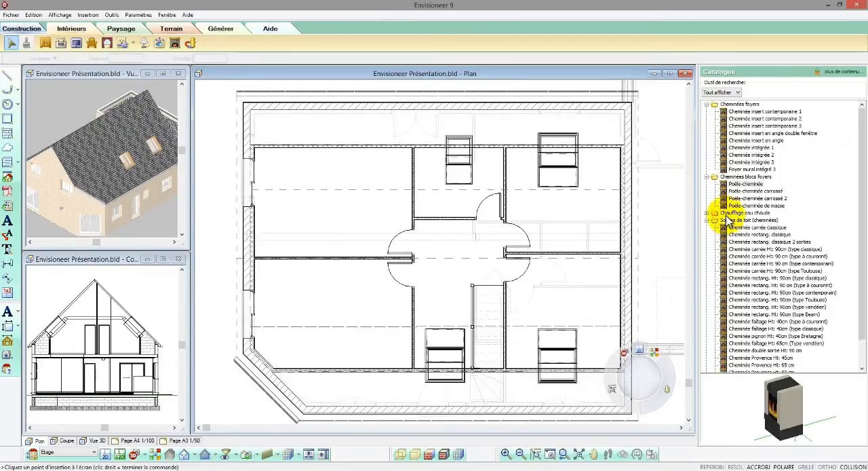
pyautogui.click(733, 228)
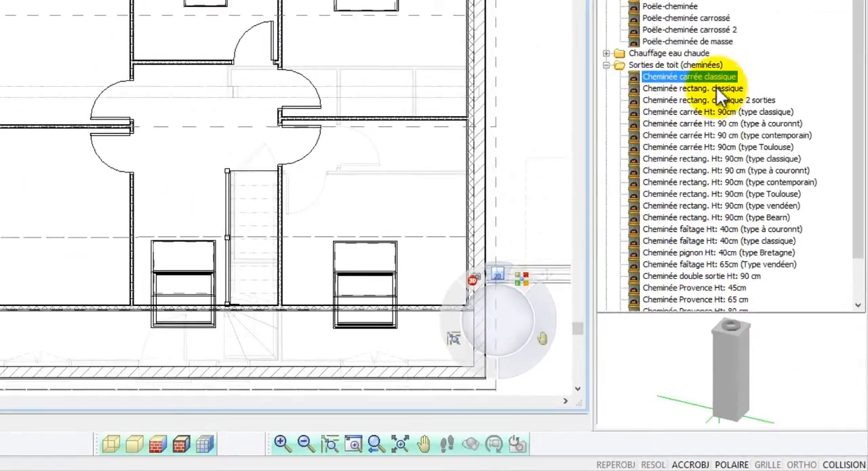
pyautogui.click(717, 88)
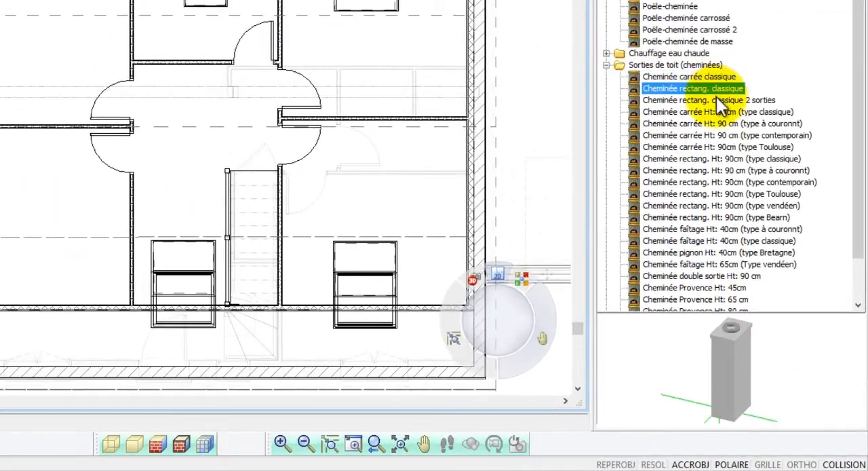
pyautogui.click(717, 99)
pyautogui.click(718, 111)
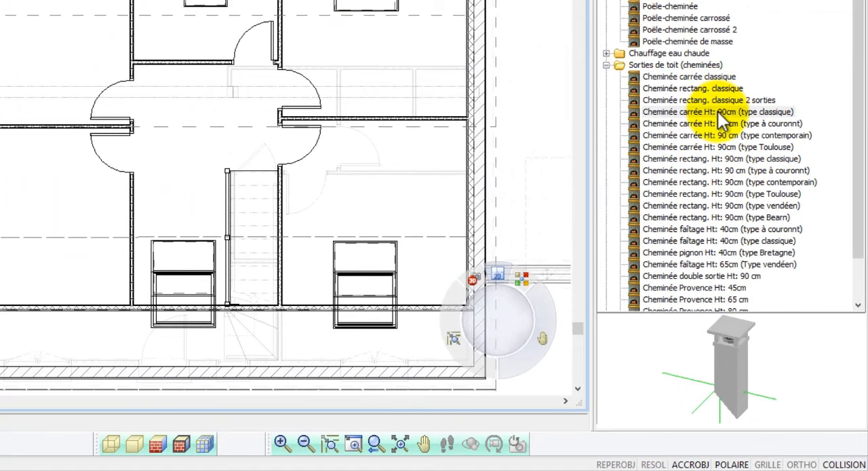
pyautogui.moveTo(729, 340); pyautogui.dragTo(742, 353)
pyautogui.click(741, 124)
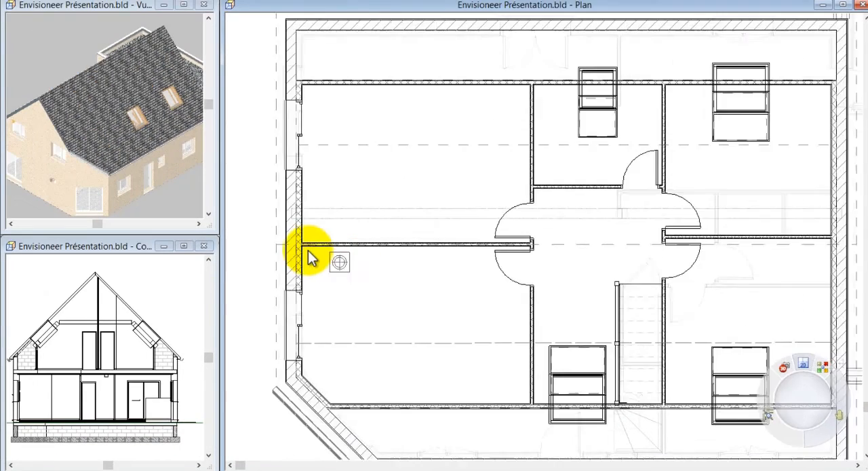
pyautogui.scroll(4, 264, 234)
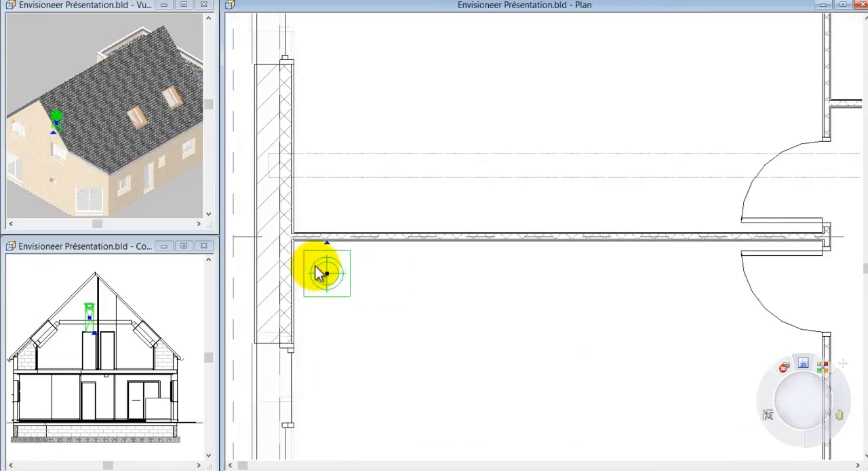
# Raise the placed square chimney vertically so that it emerges above the roof ridge.
pyautogui.rightClick(319, 271)
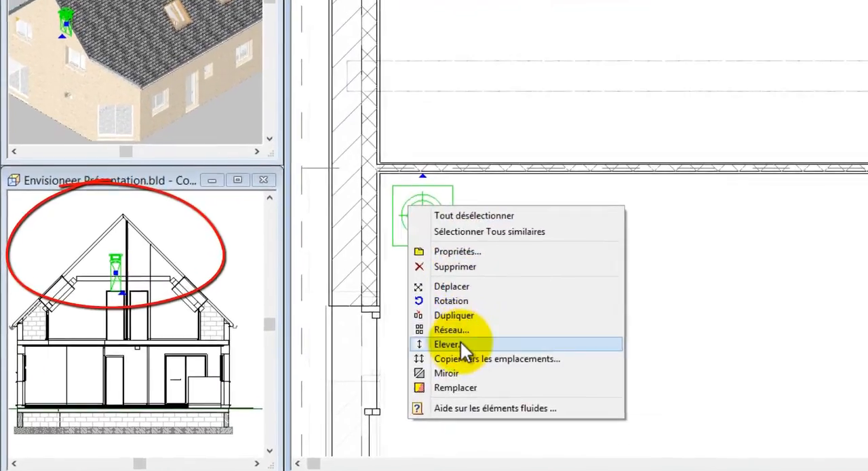
pyautogui.click(449, 344)
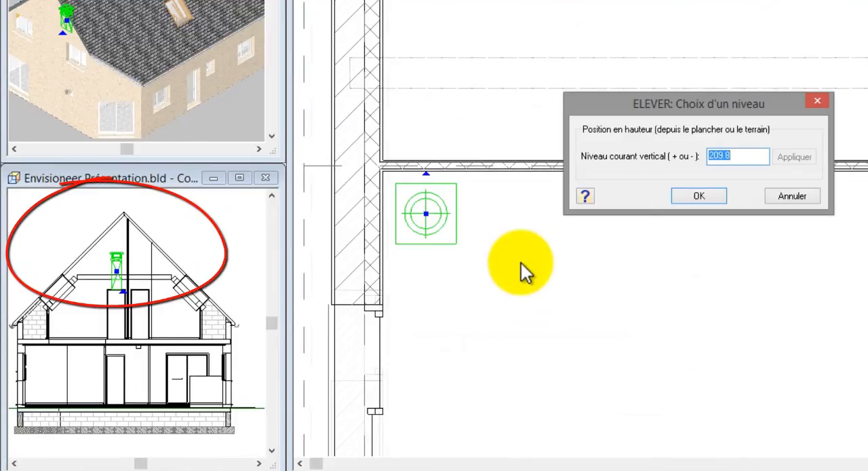
pyautogui.click(699, 196)
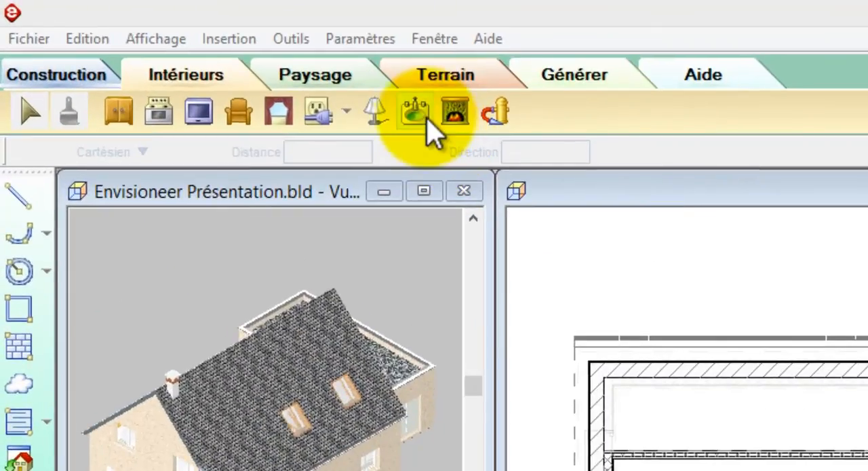
# Choose the sanitary item Descente d'EP en PVC de diam: 100mm and place it outside the eave near the diagonal corner.
pyautogui.click(426, 119)
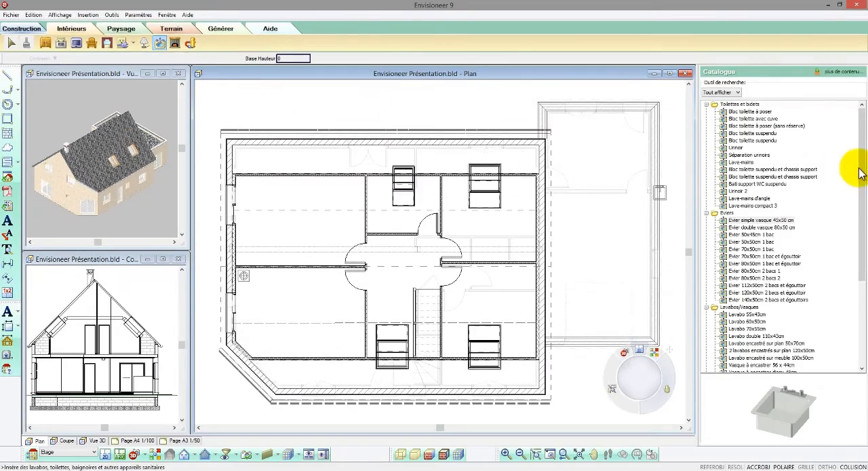
pyautogui.moveTo(861, 174); pyautogui.dragTo(860, 275)
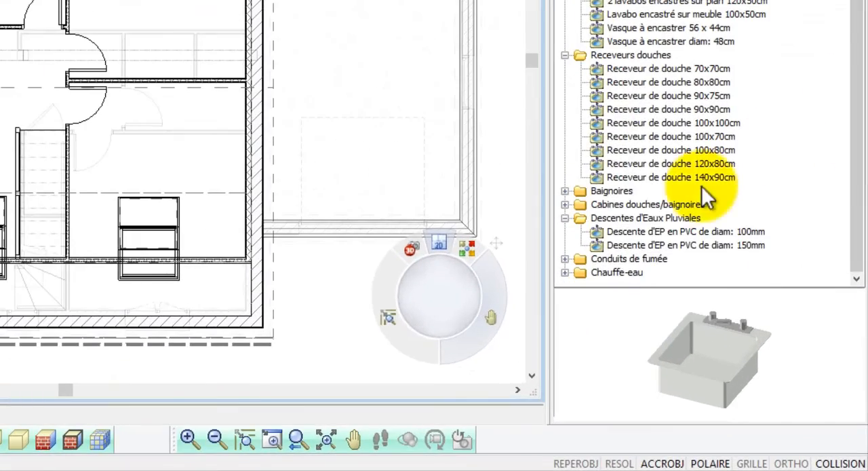
pyautogui.click(664, 231)
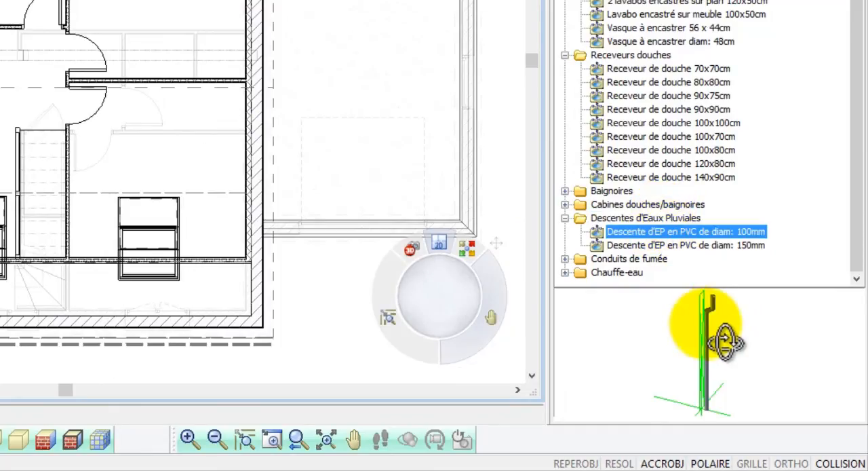
pyautogui.moveTo(726, 348)
pyautogui.mouseDown()
pyautogui.moveTo(737, 355)
pyautogui.moveTo(727, 353)
pyautogui.mouseUp()
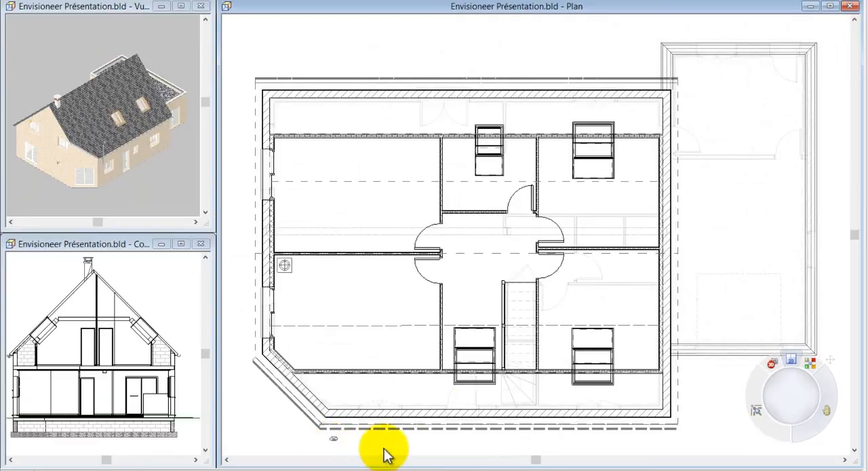
# Rotate the rainwater downpipe perpendicular to the long eave and move it onto the gutter beside the diagonal corner.
pyautogui.scroll(-1, 451, 306)
pyautogui.scroll(-1, 355, 417)
pyautogui.scroll(4, 380, 387)
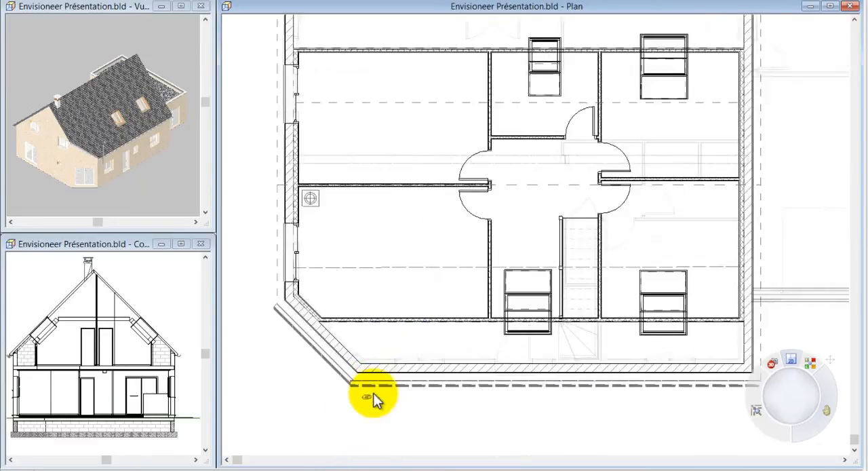
pyautogui.scroll(2, 372, 393)
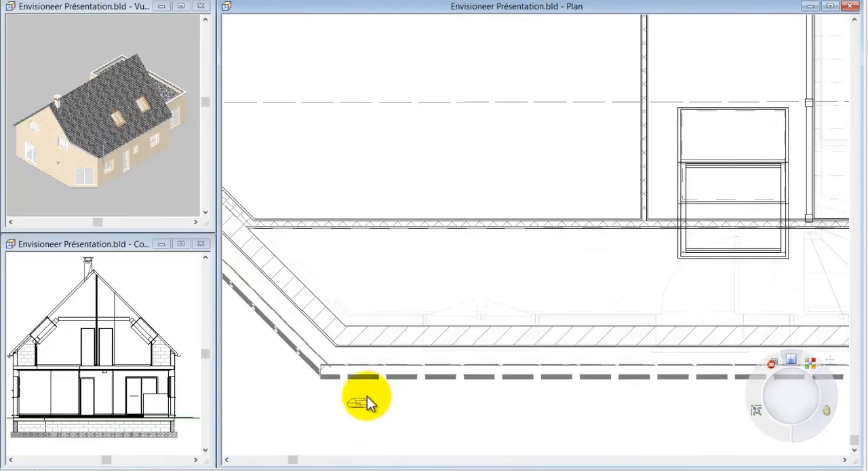
pyautogui.click(361, 402)
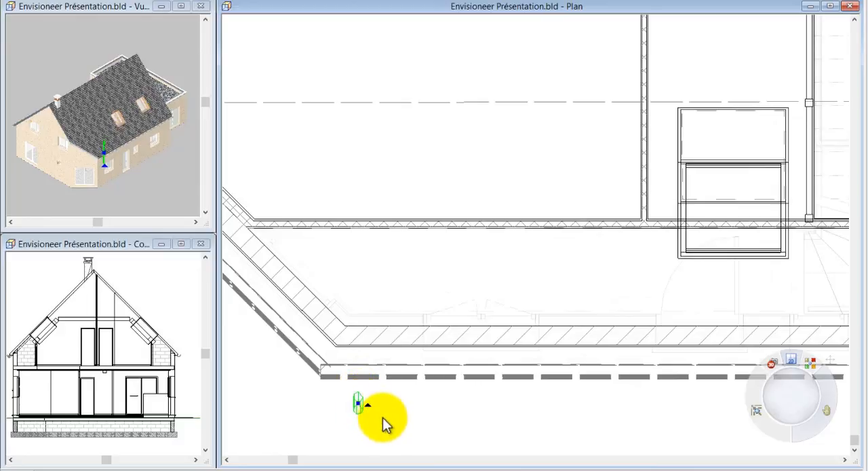
pyautogui.moveTo(360, 405); pyautogui.dragTo(347, 369)
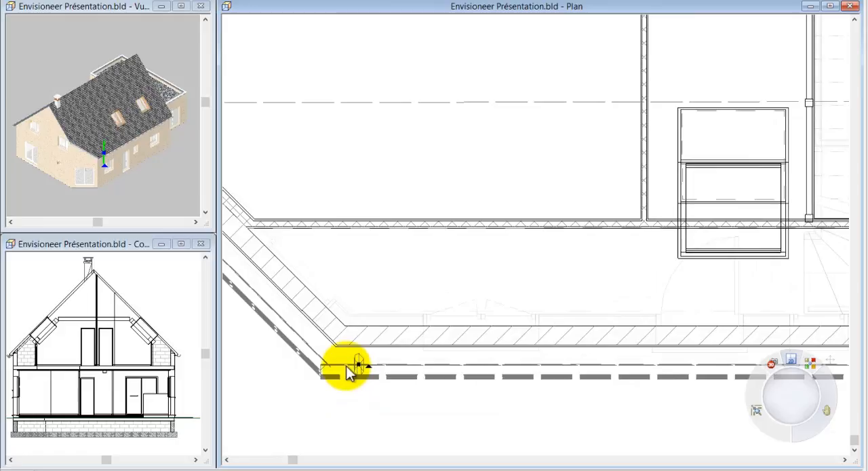
# Set the downpipe's width (a - Largeur) to 25 in its properties.
pyautogui.rightClick(360, 364)
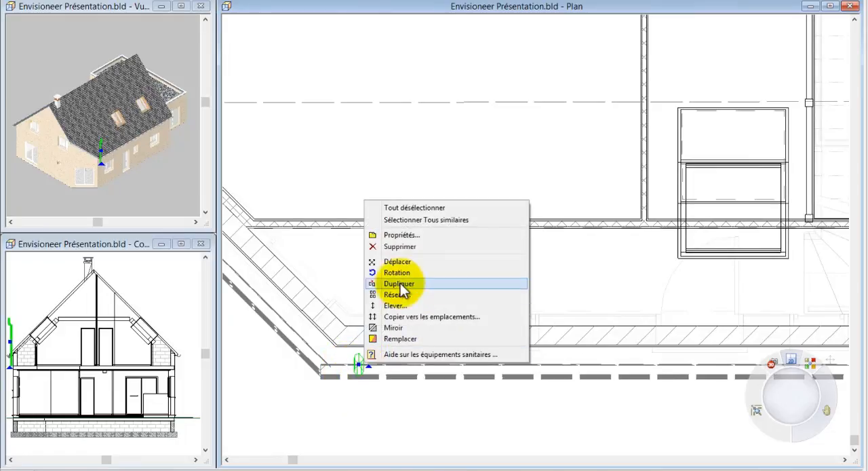
pyautogui.click(407, 235)
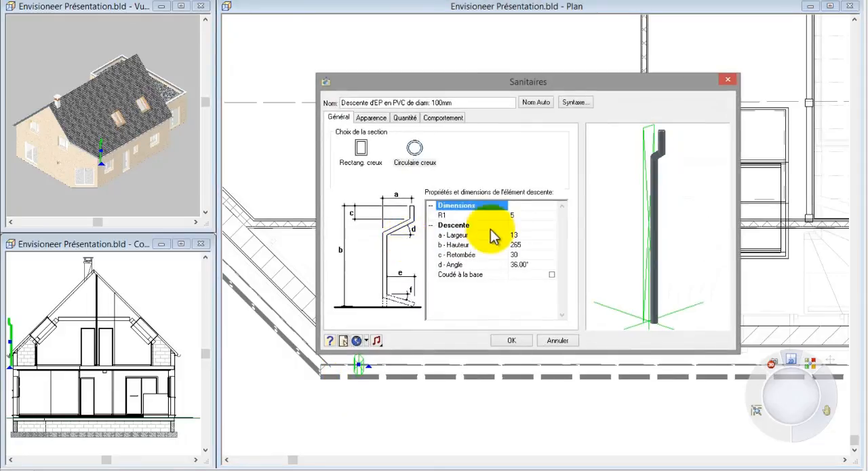
pyautogui.click(399, 199)
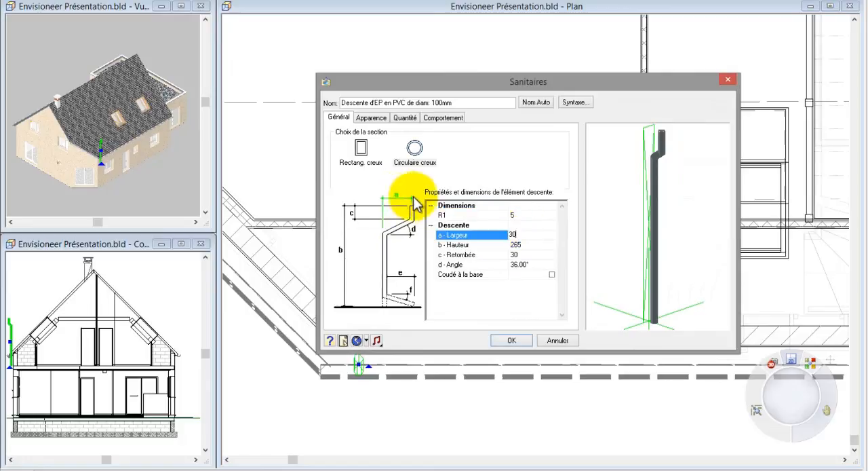
pyautogui.click(511, 340)
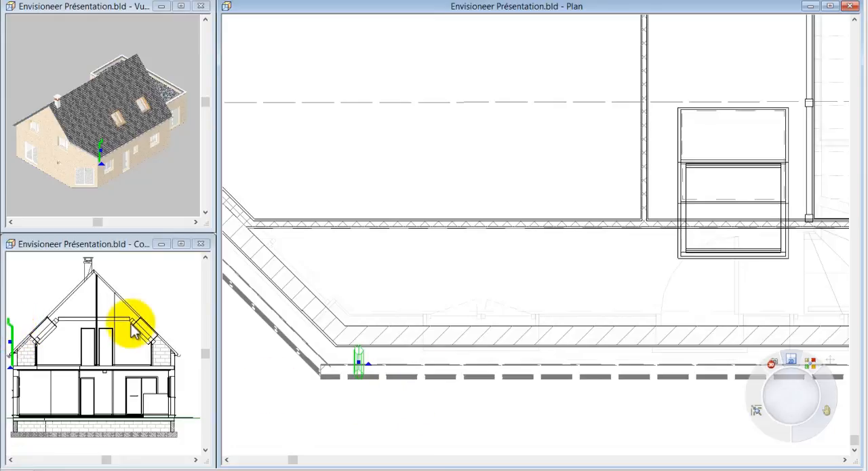
# Lower the rainwater downpipe to a current vertical level of -290.
pyautogui.rightClick(344, 360)
pyautogui.click(371, 296)
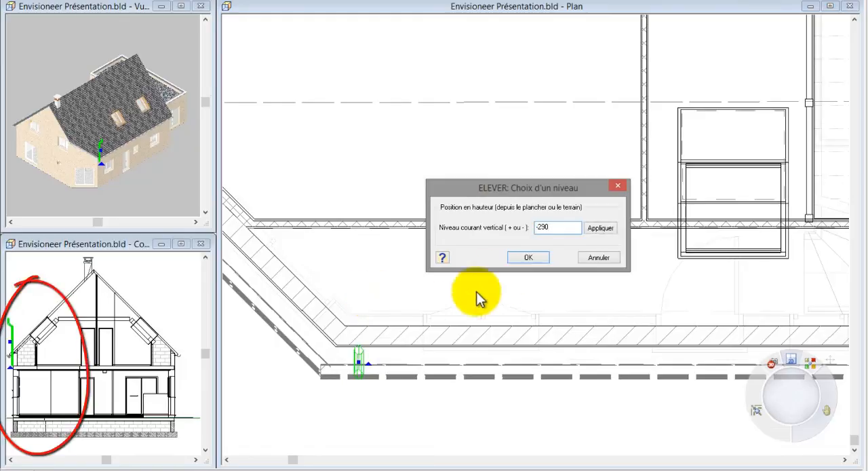
pyautogui.click(523, 260)
# Set the rainwater downpipe's height (b - Hauteur) to 340 in its properties.
pyautogui.rightClick(521, 263)
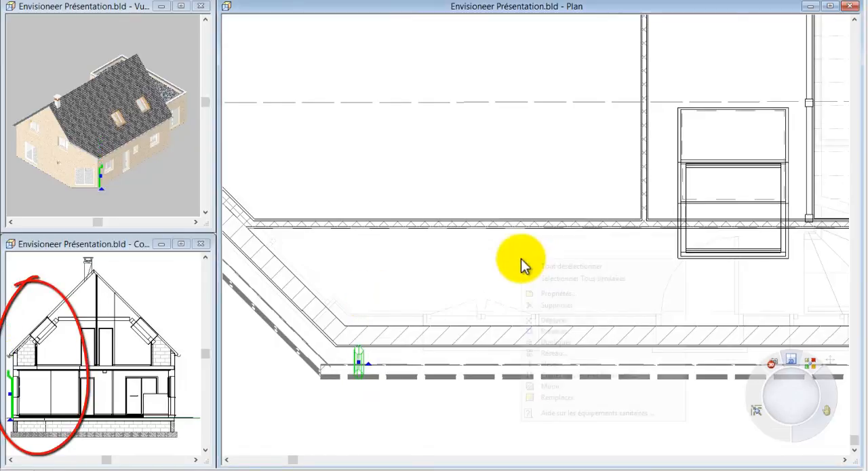
pyautogui.click(551, 293)
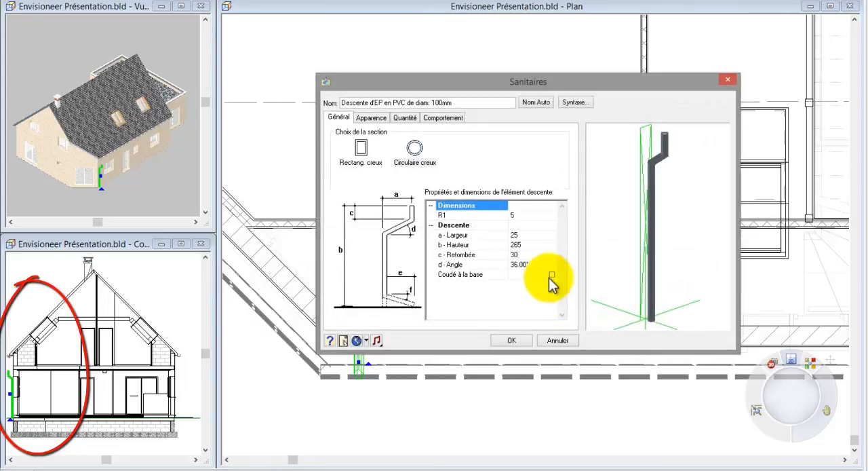
pyautogui.click(524, 246)
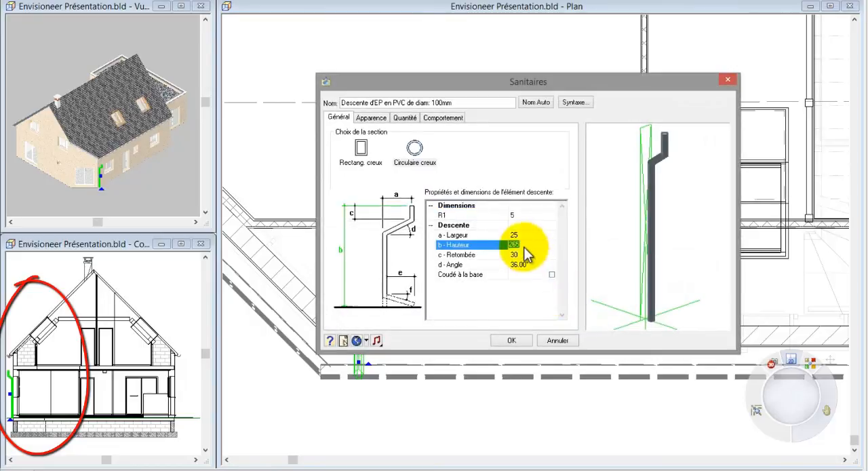
pyautogui.write('35')
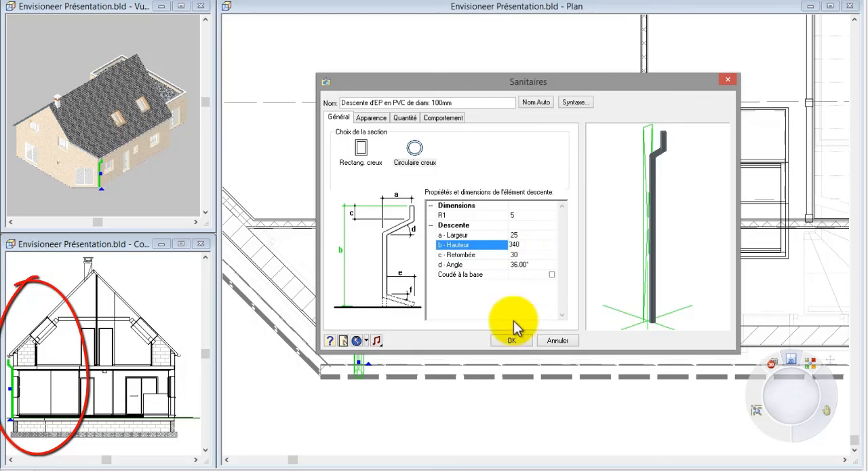
pyautogui.click(510, 340)
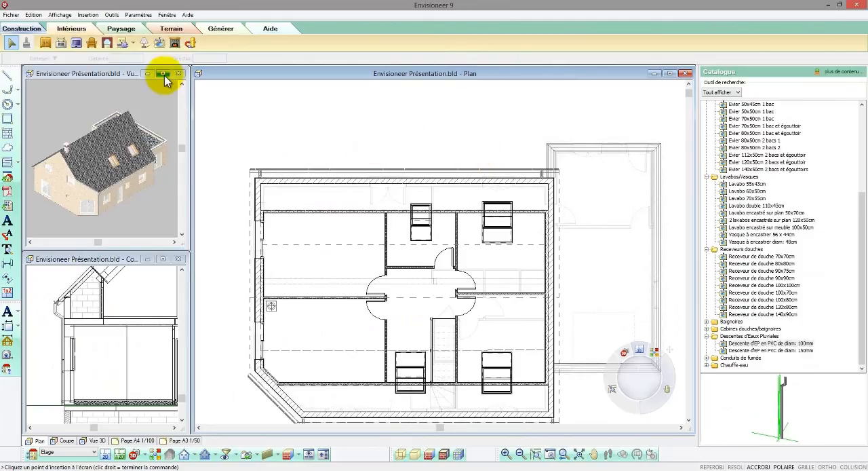
# Show the 3D view full size from a camera viewpoint and orbit around the house to examine its façades, gutters and downpipes.
pyautogui.click(164, 73)
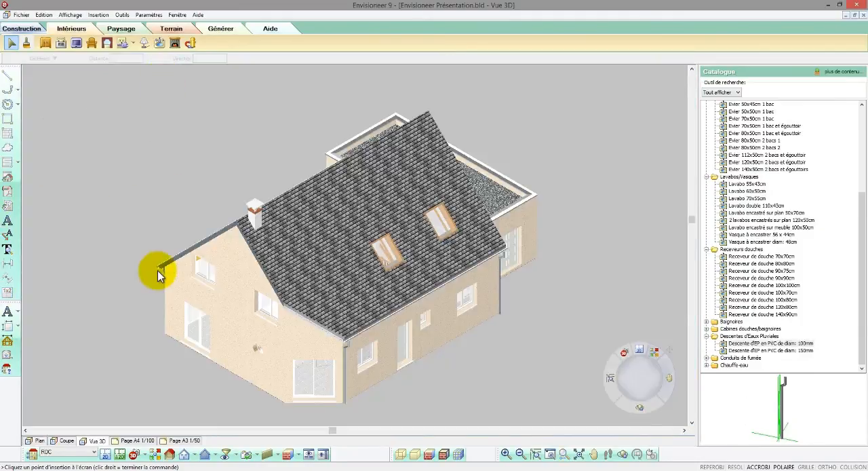
pyautogui.click(149, 454)
pyautogui.click(152, 450)
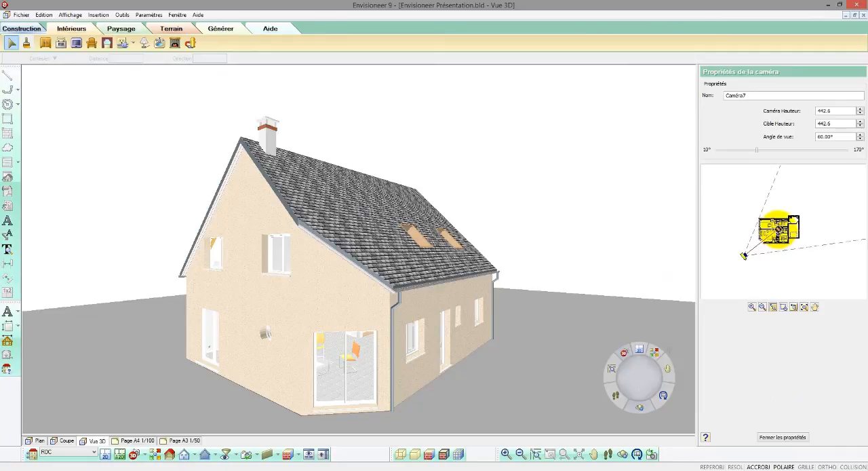
pyautogui.press('Right')
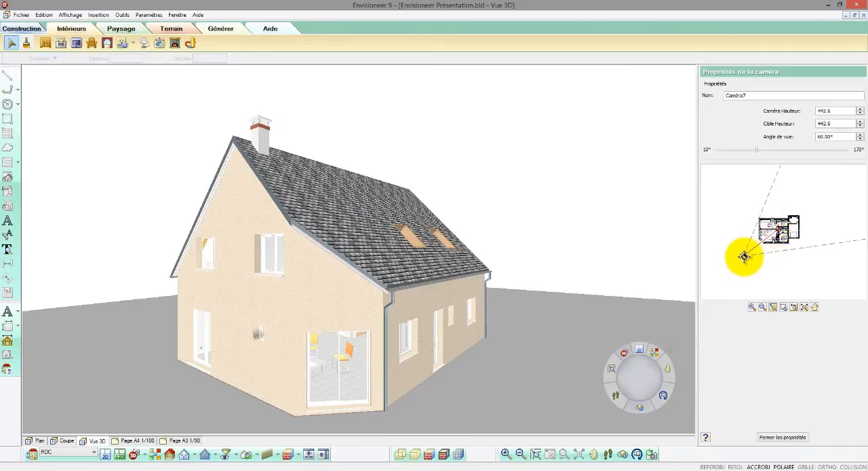
pyautogui.moveTo(745, 258); pyautogui.dragTo(745, 257)
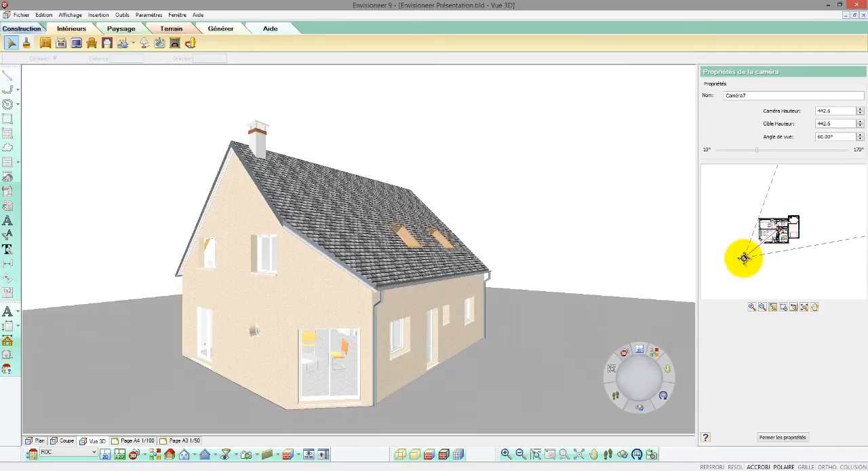
pyautogui.click(624, 456)
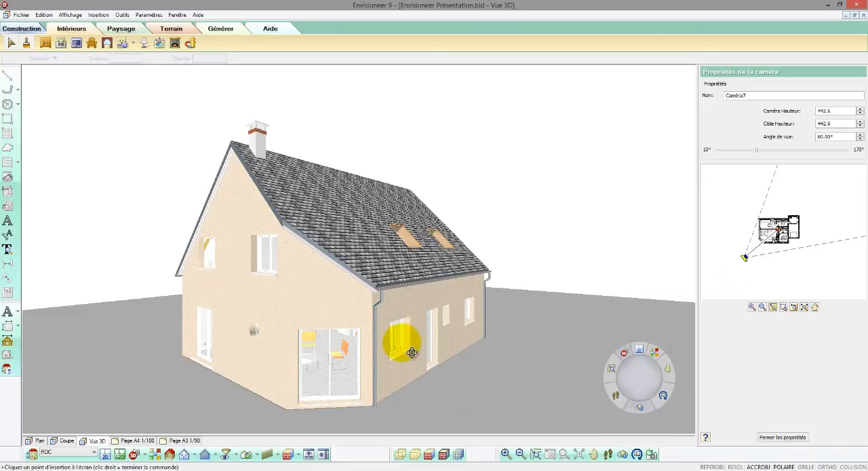
pyautogui.moveTo(412, 353); pyautogui.dragTo(226, 333)
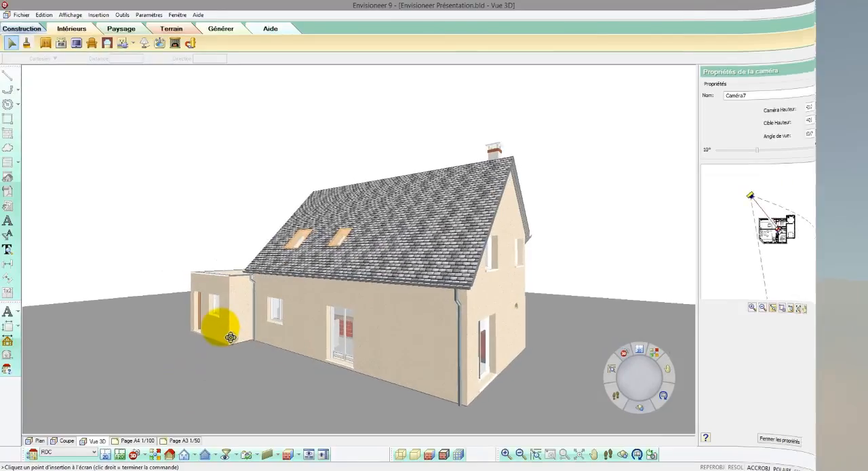